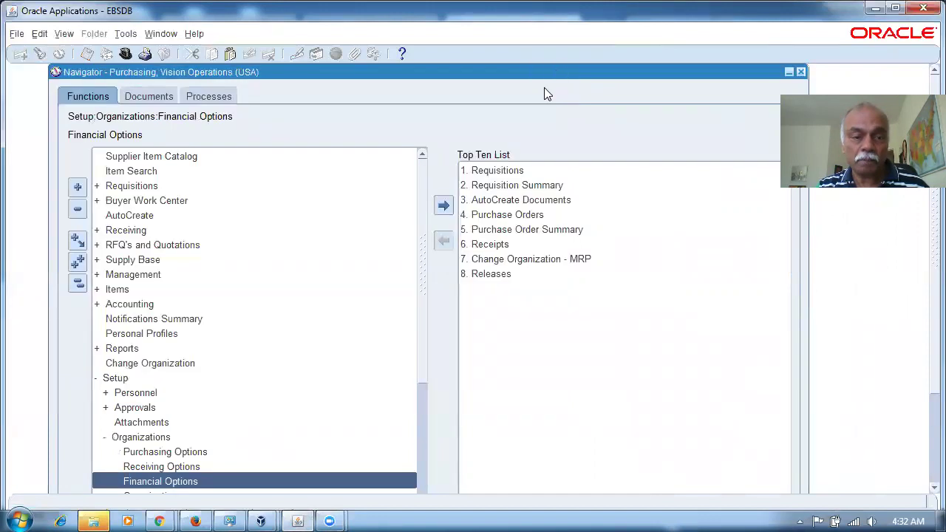
Step: Collapse the Navigator tree, close the Funds Available Inquiry, and bring up the responsibilities list
left_click(78, 283)
left_click(169, 275)
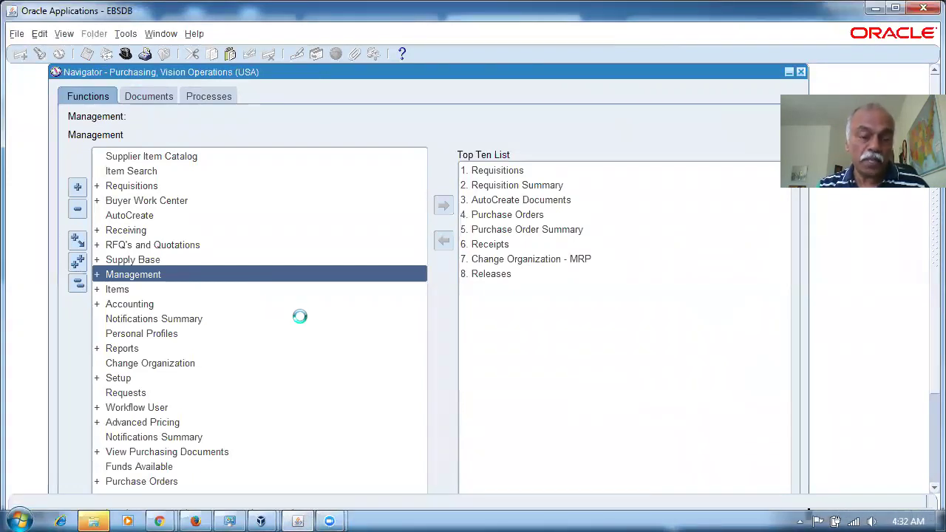
key("BackSpace")
key("BackSpace")
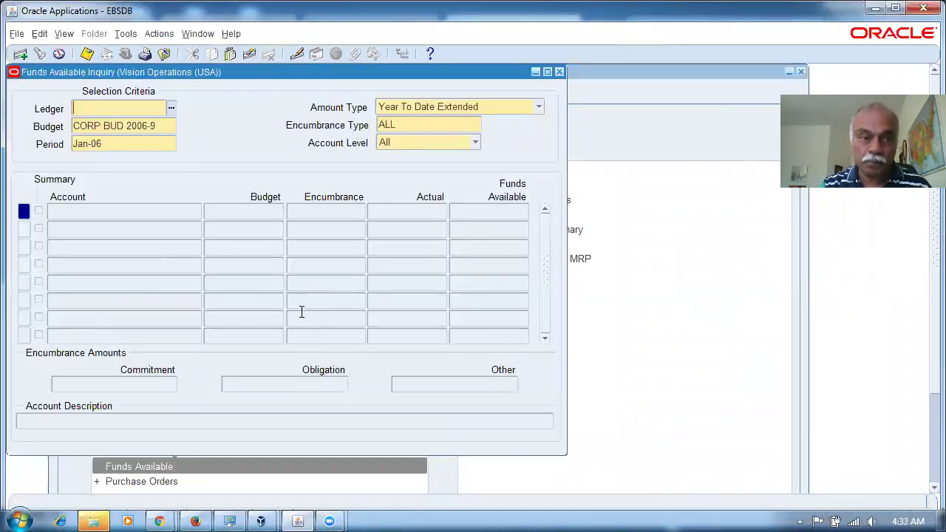
key("F4")
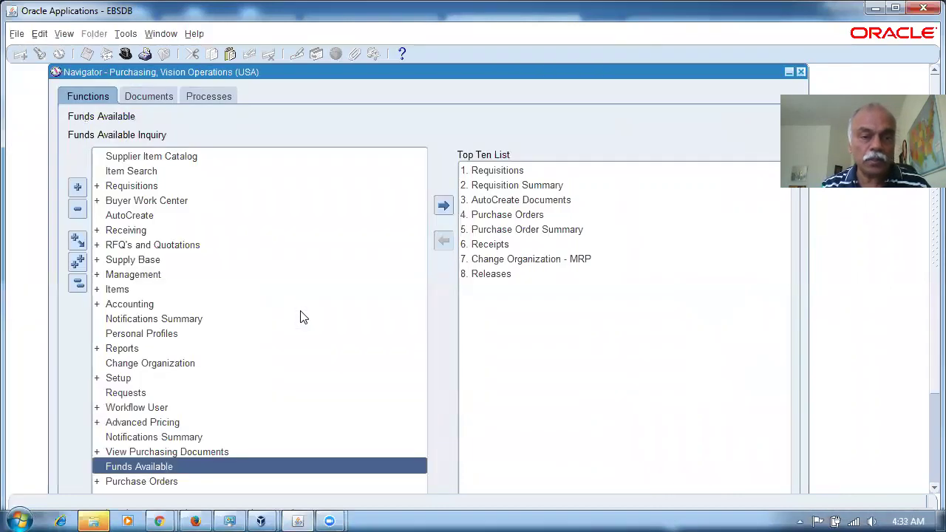
key("alt+f")
Step: Switch to System Administrator and open the Security > User > Define form
key("w")
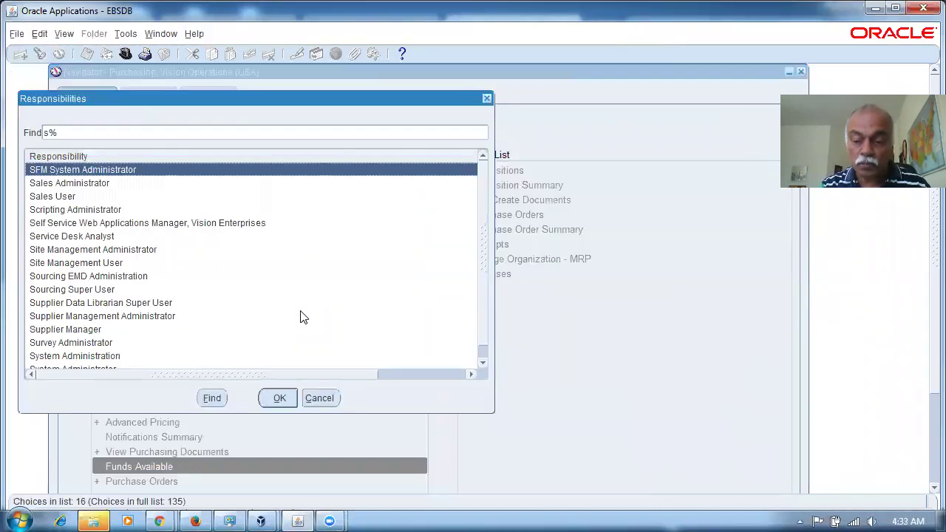
key("Return")
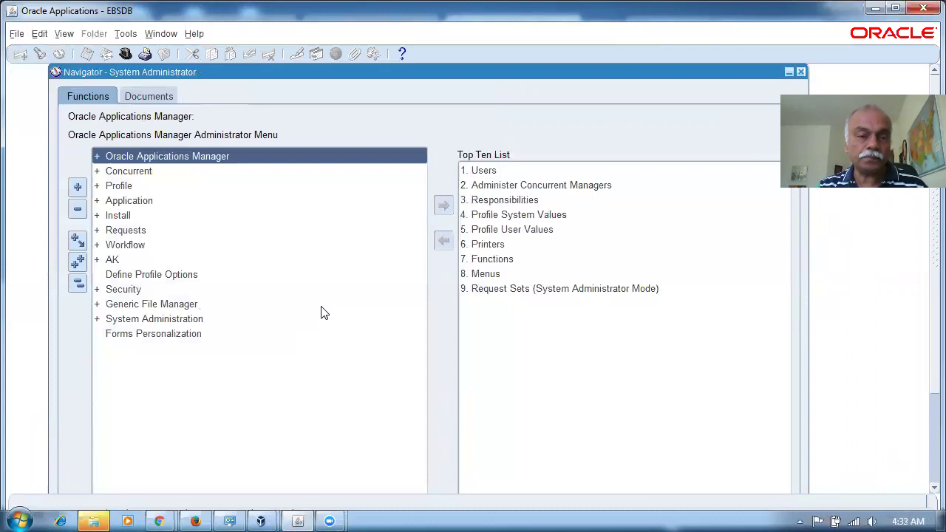
key("s")
key("Return")
key("Return")
key("Return")
Step: Query users matching OPERA%, check the linked person, and close the Users form
key("F11")
type("OPERA%")
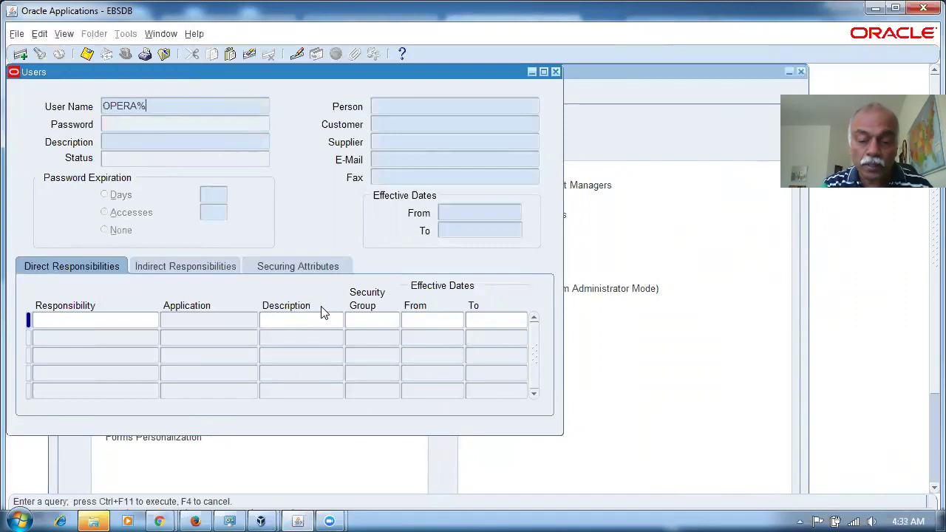
key("ctrl+F11")
left_click(452, 106)
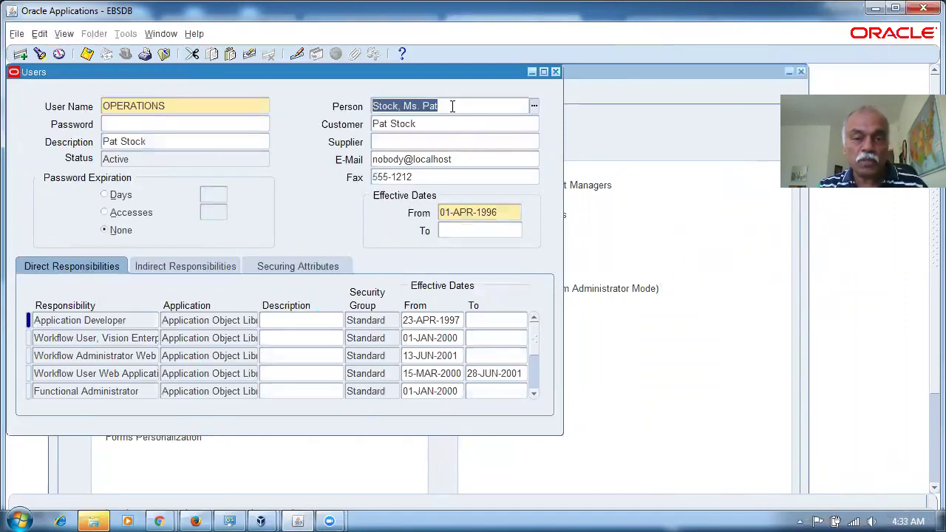
left_click(555, 72)
Step: Switch to the Human Resources, Vision Enterprises responsibility
left_click(227, 291)
key("alt+f")
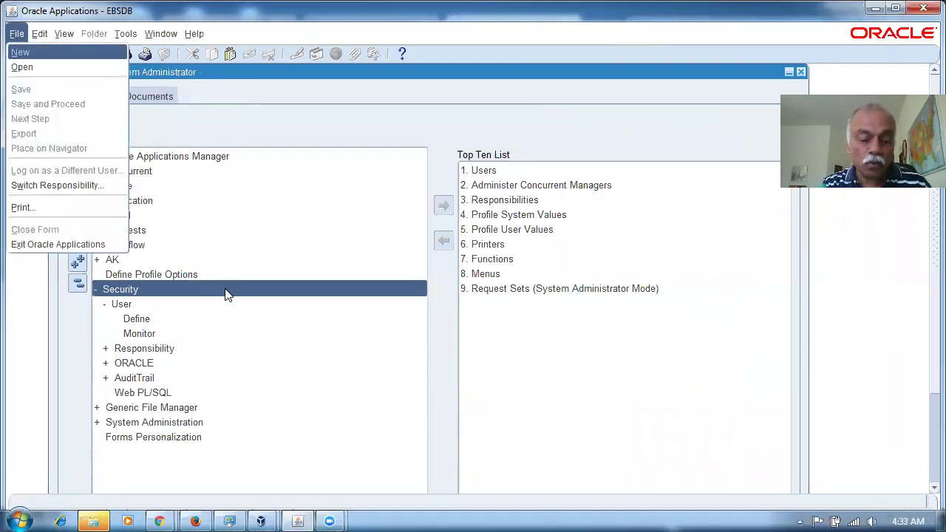
key("r")
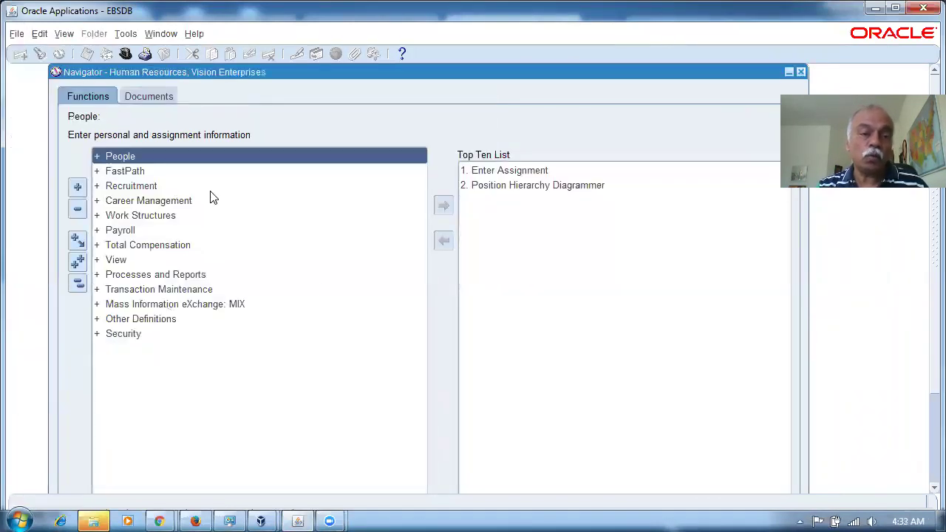
Step: In People > Enter and Maintain, find the employee matching stock%pat%
double_click(158, 155)
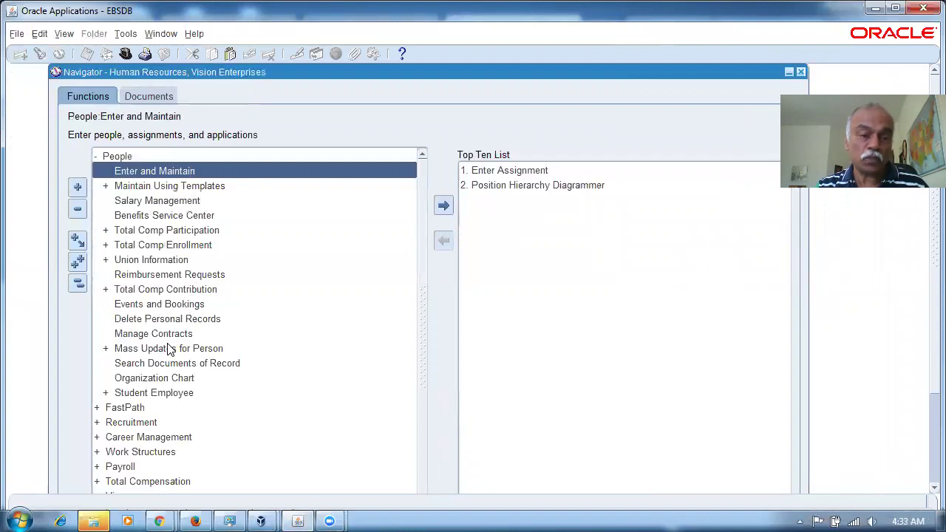
double_click(198, 177)
type("stock%pat%")
key("Tab")
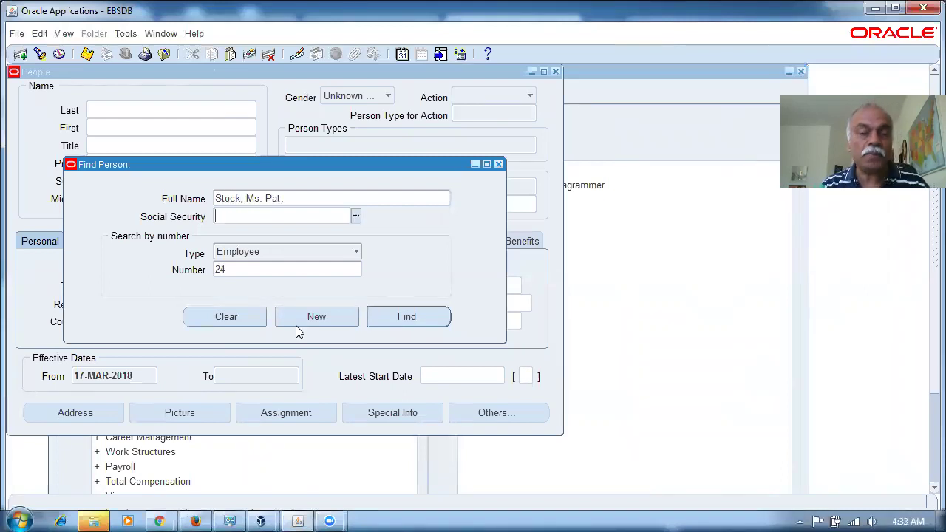
key("Return")
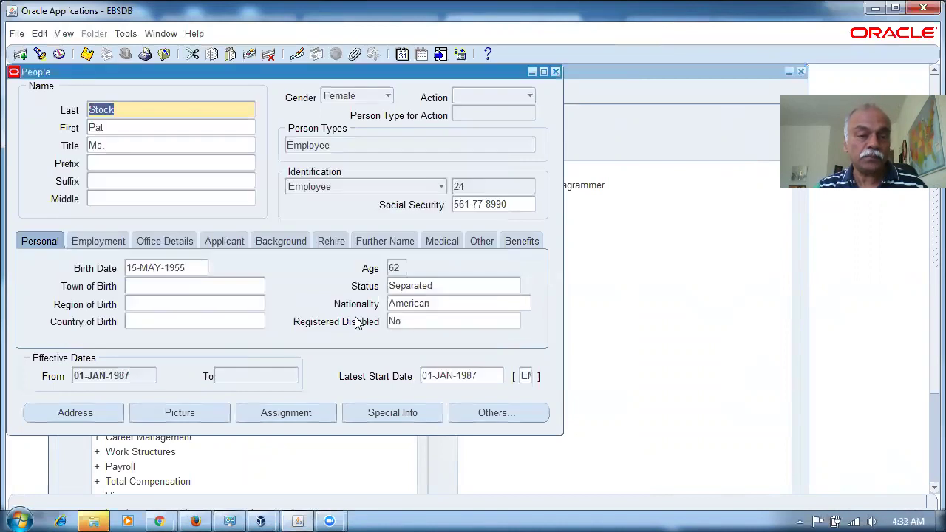
Step: Confirm the assignment position MM400.Materials Manager, close the forms, and switch to Purchasing
left_click(257, 411)
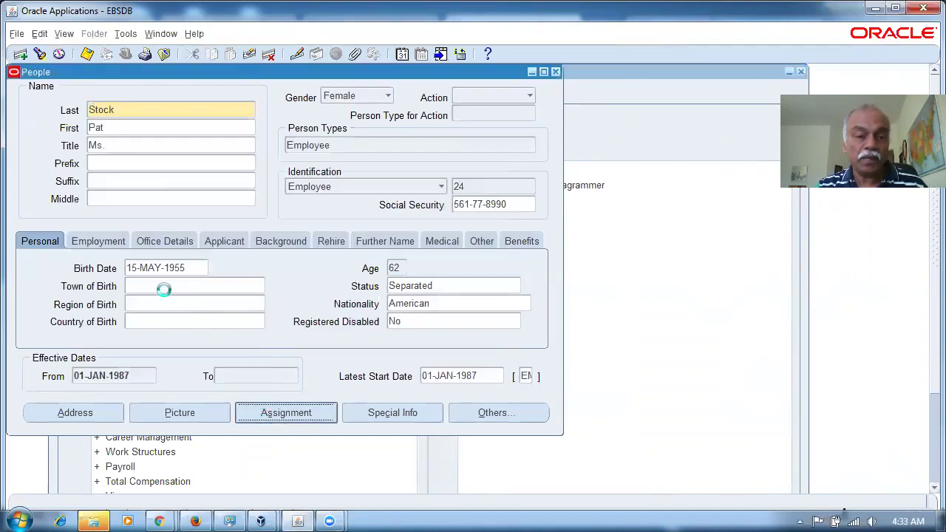
left_click(519, 151)
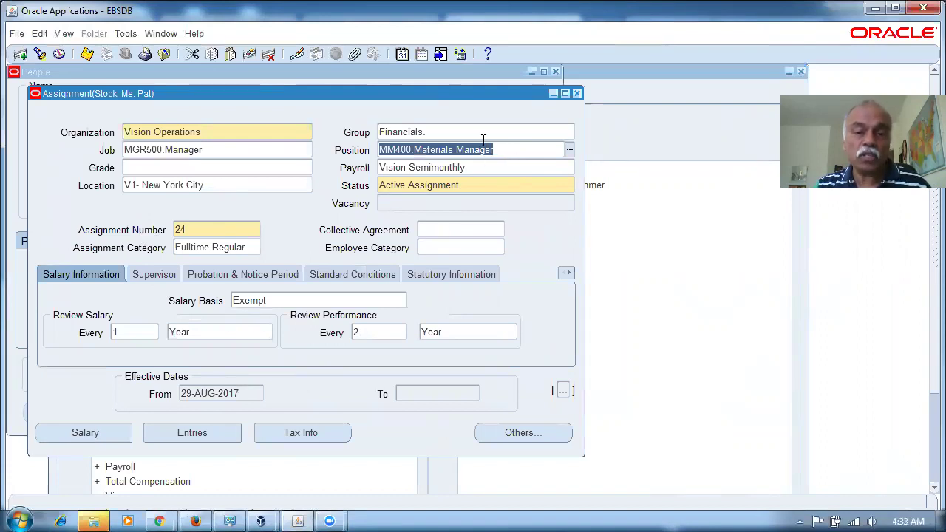
left_click(578, 93)
left_click(555, 71)
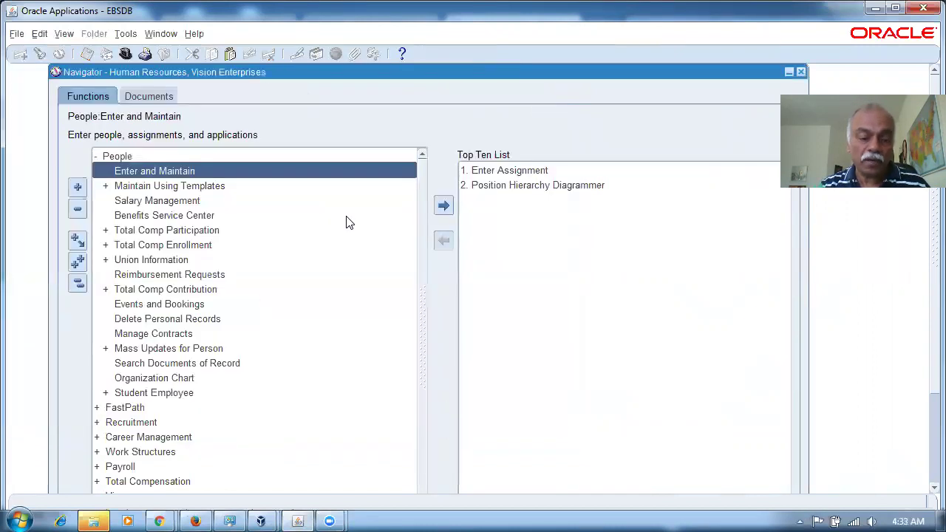
key("alt+f")
key("r")
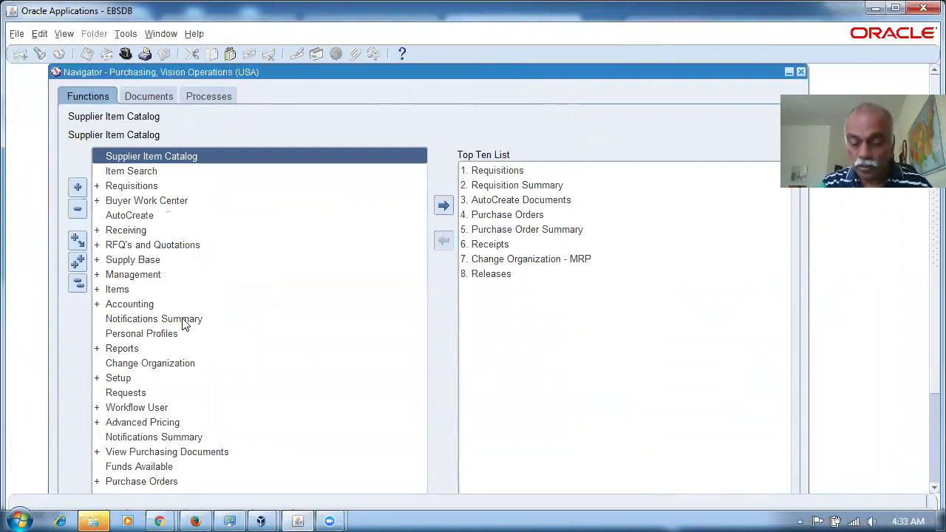
type("Setup:Approvals")
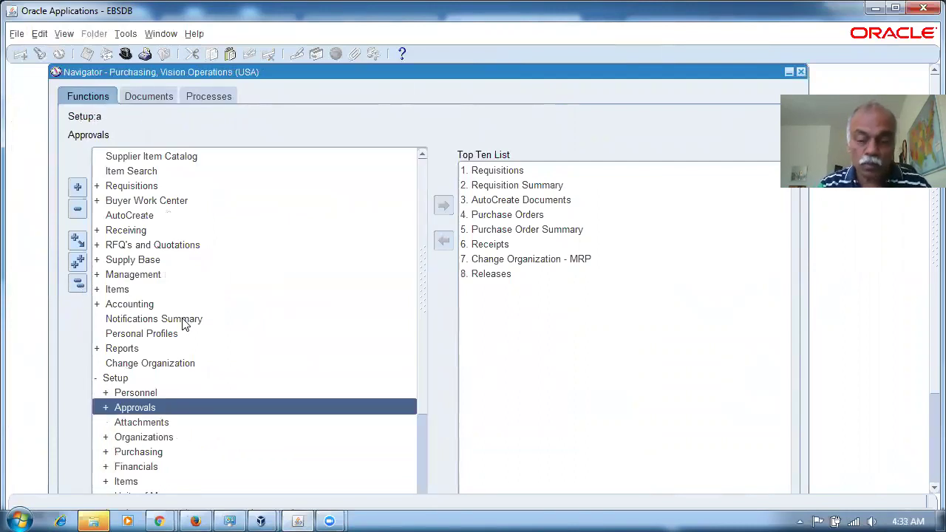
type(":")
key("Return")
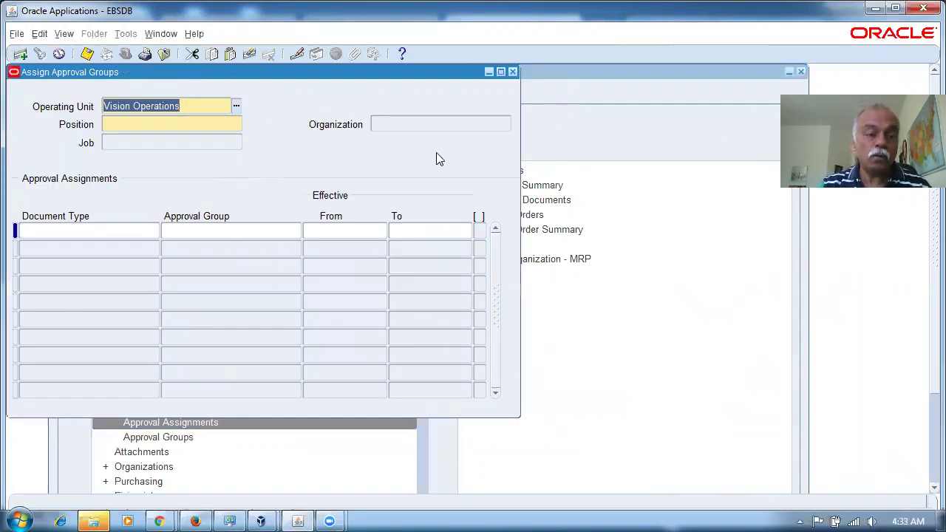
left_click(149, 125)
type("MM400%")
key("Tab")
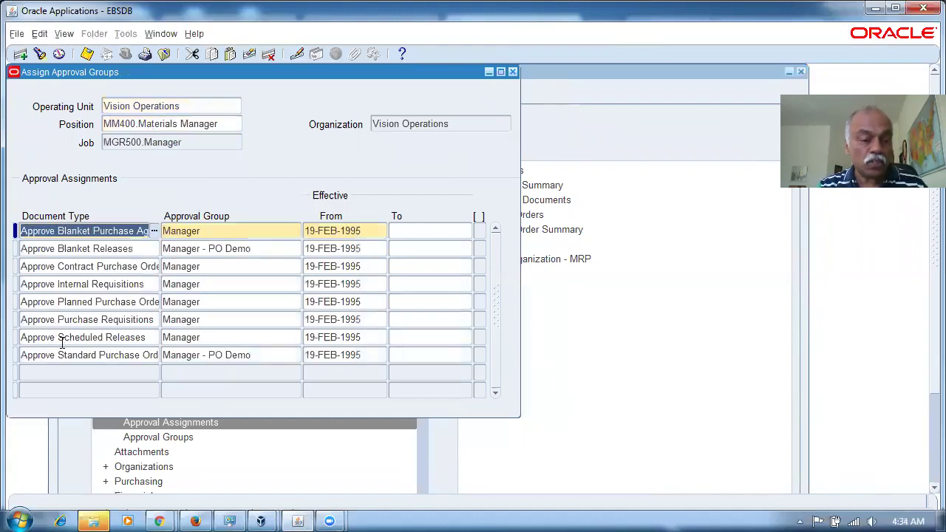
left_click(58, 356)
key("End")
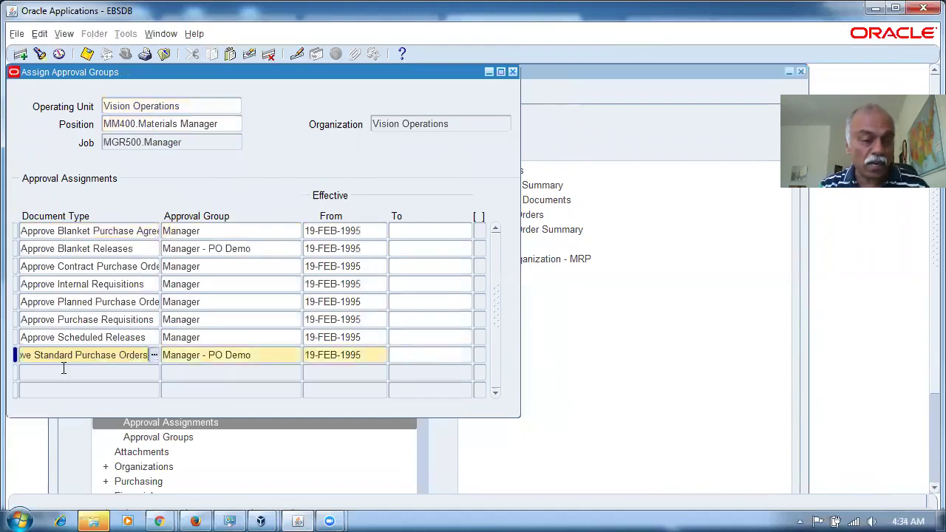
left_click(255, 358)
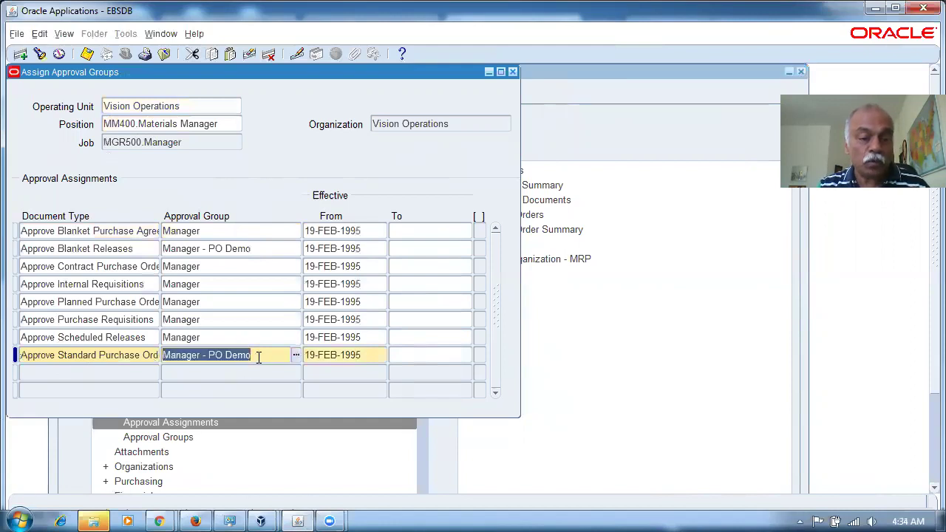
left_click(512, 71)
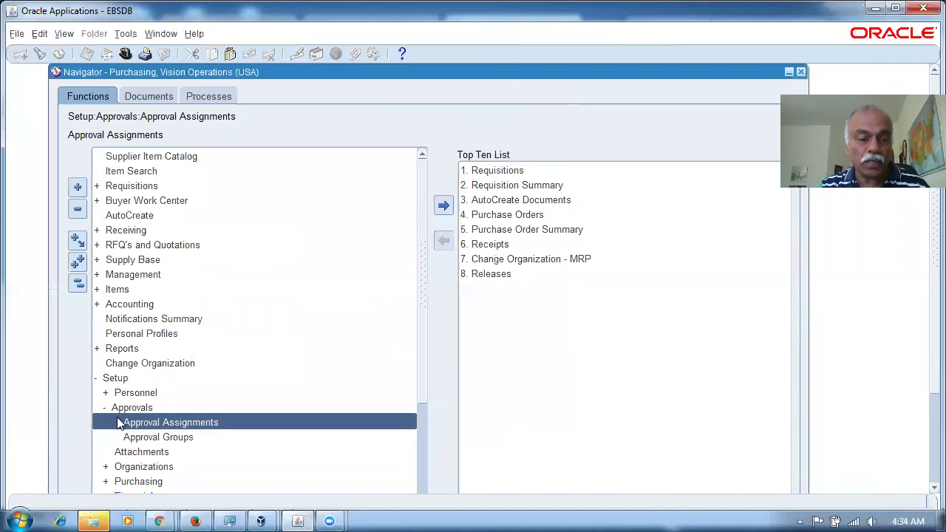
double_click(166, 436)
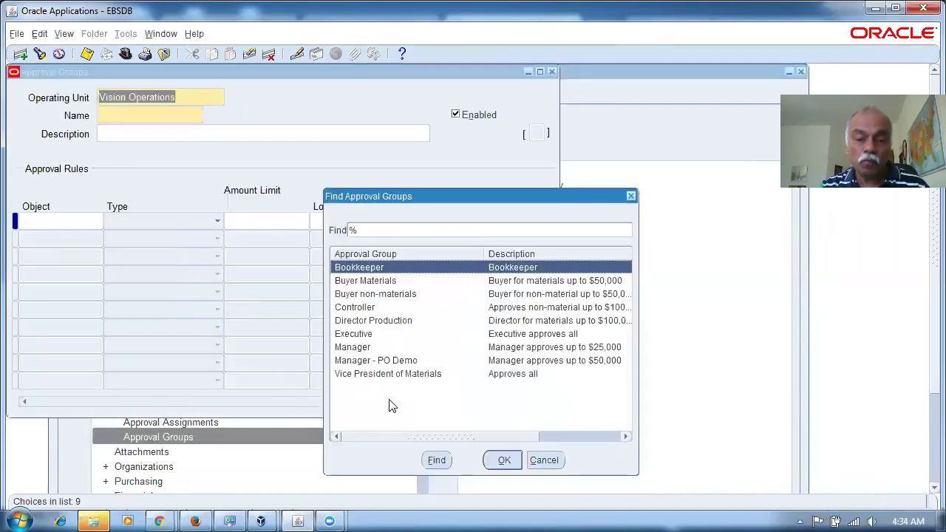
left_click(380, 360)
left_click(503, 460)
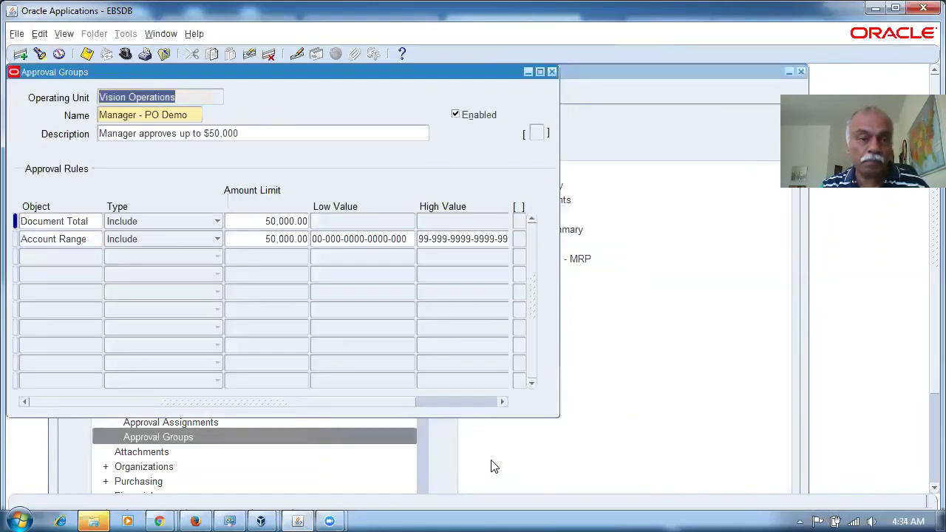
left_click(254, 222)
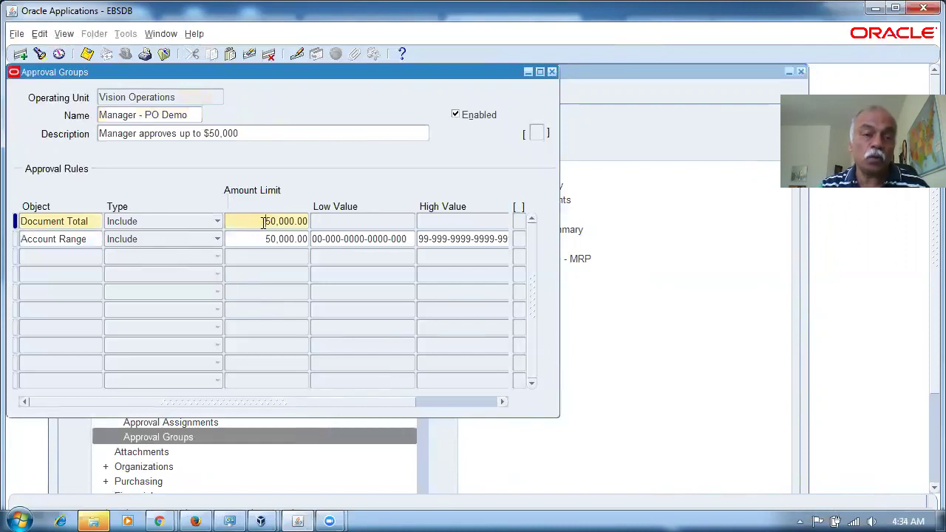
left_click_drag(263, 221, 310, 221)
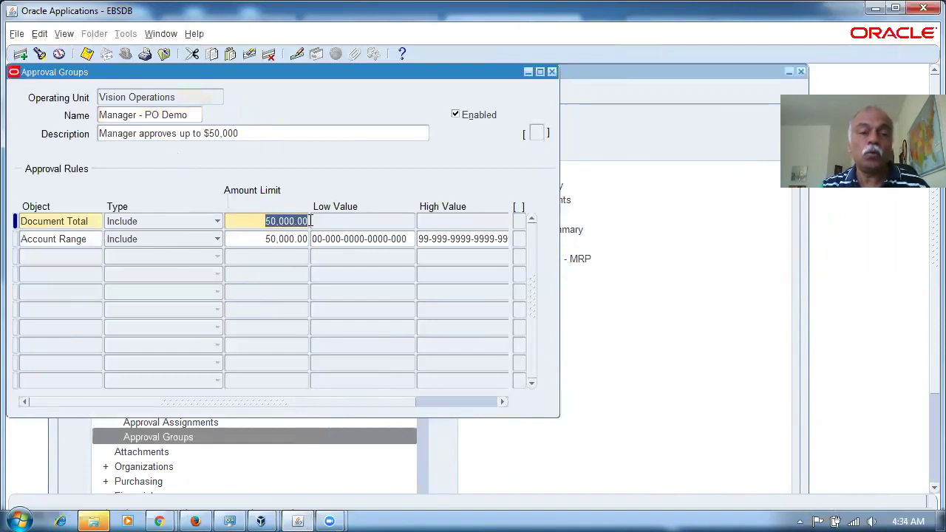
left_click(139, 117)
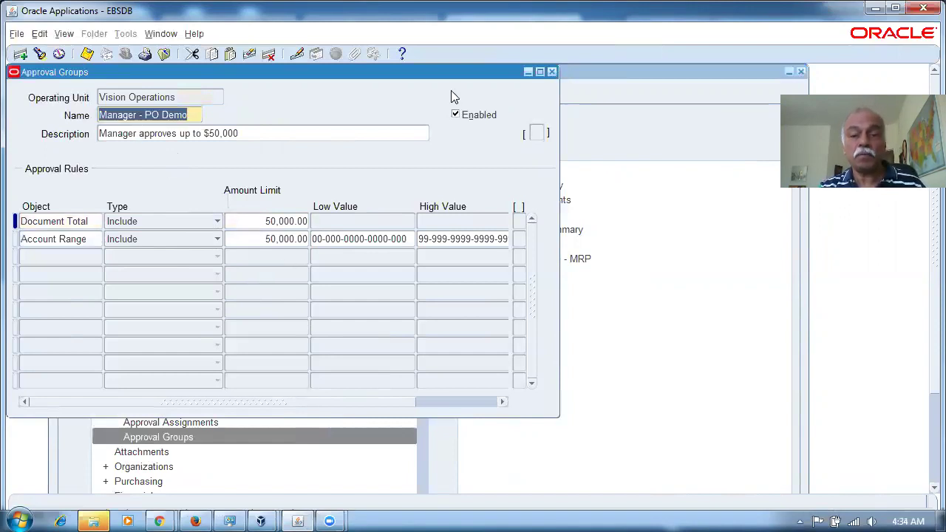
left_click(552, 72)
left_click(77, 283)
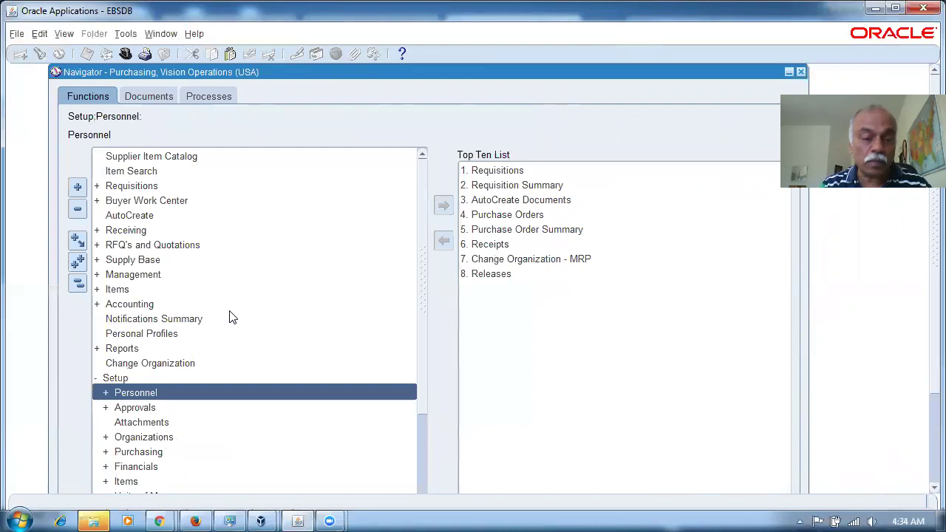
Step: Select the Purchasing Setup > Document Types function in the Navigator
key("p")
key("d")
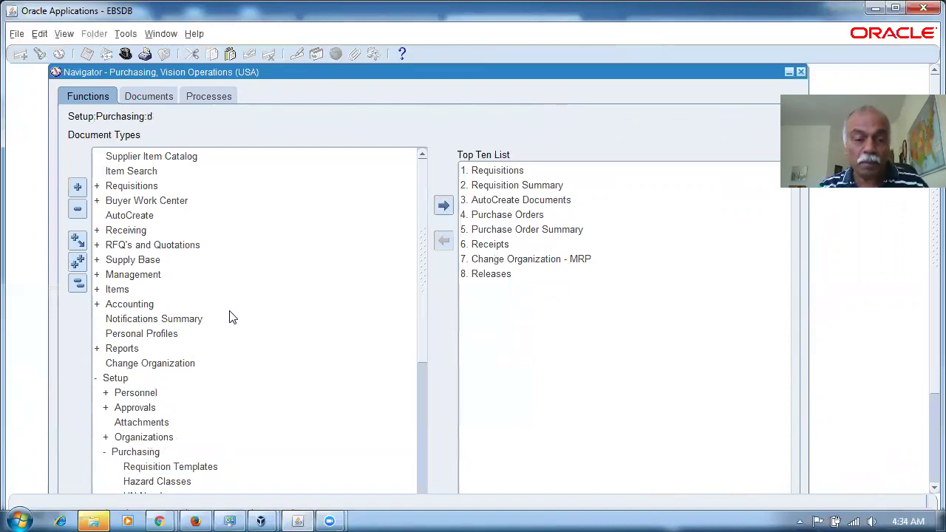
left_click(169, 516)
left_click(263, 446)
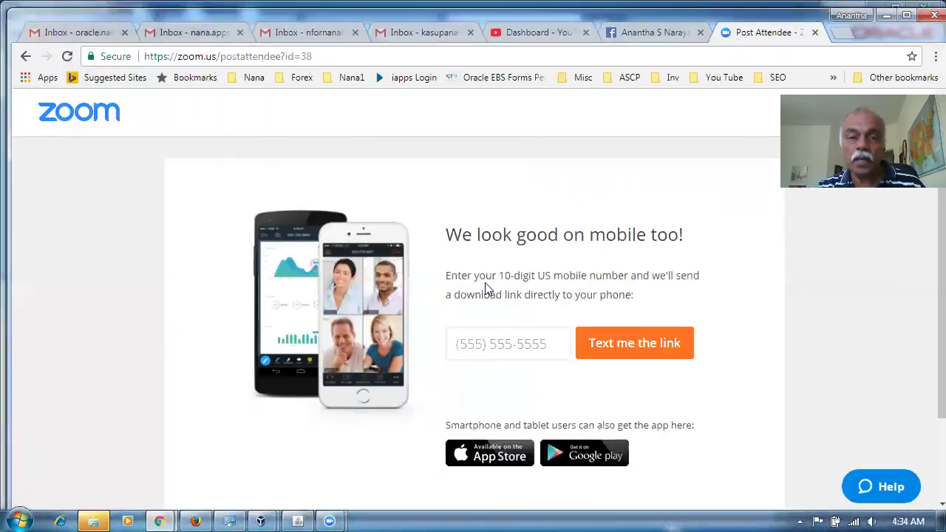
left_click(195, 521)
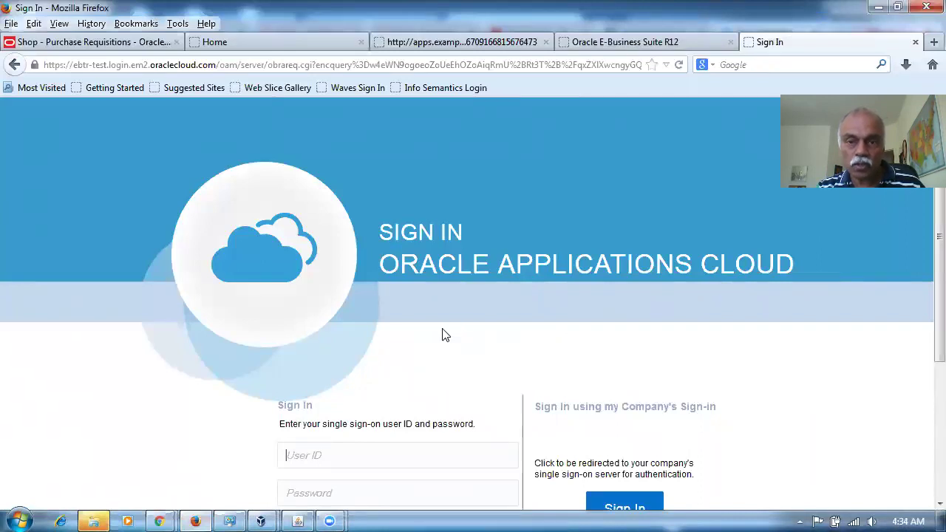
left_click(297, 521)
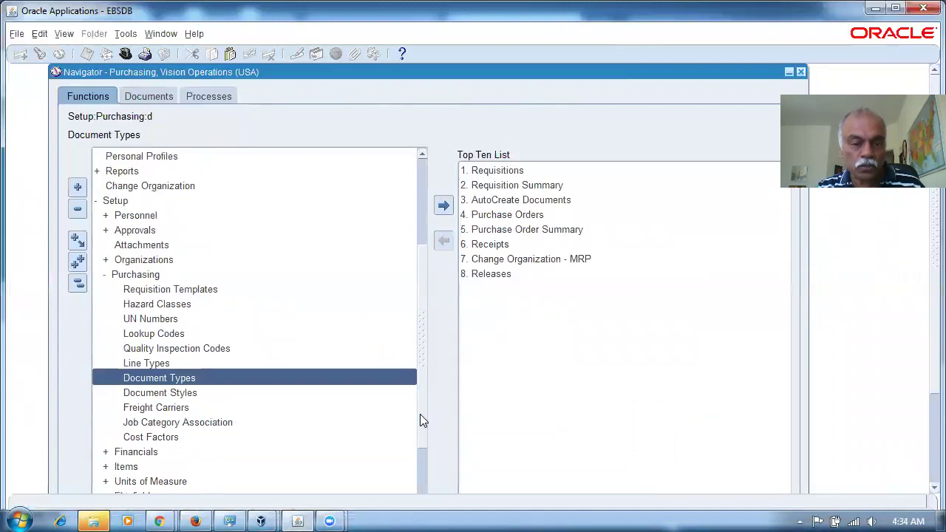
Step: Review Purchase Order Standard's default hierarchy Materials, then close the page
double_click(181, 378)
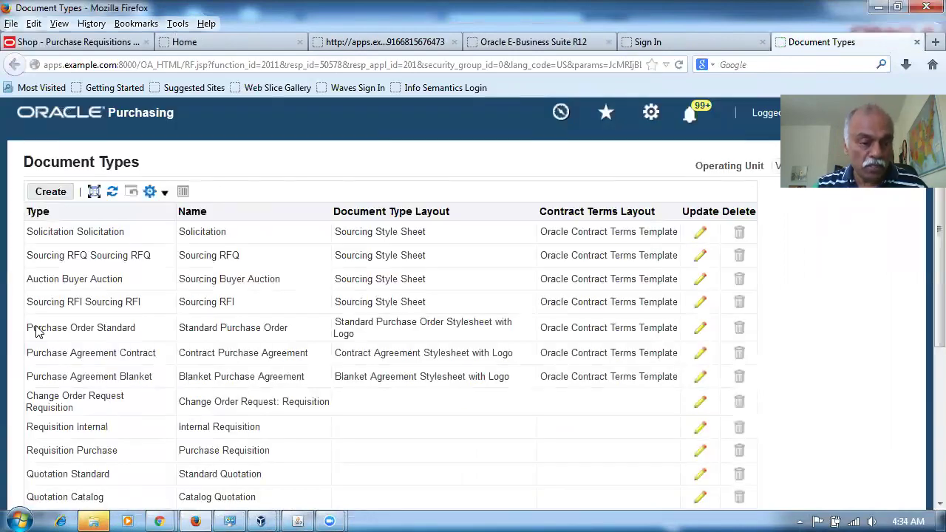
left_click(701, 328)
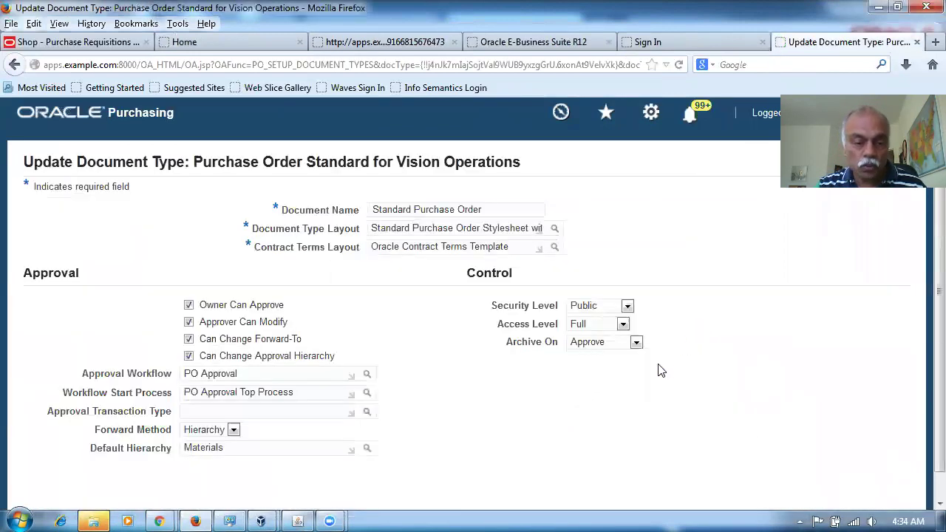
left_click_drag(229, 447, 168, 460)
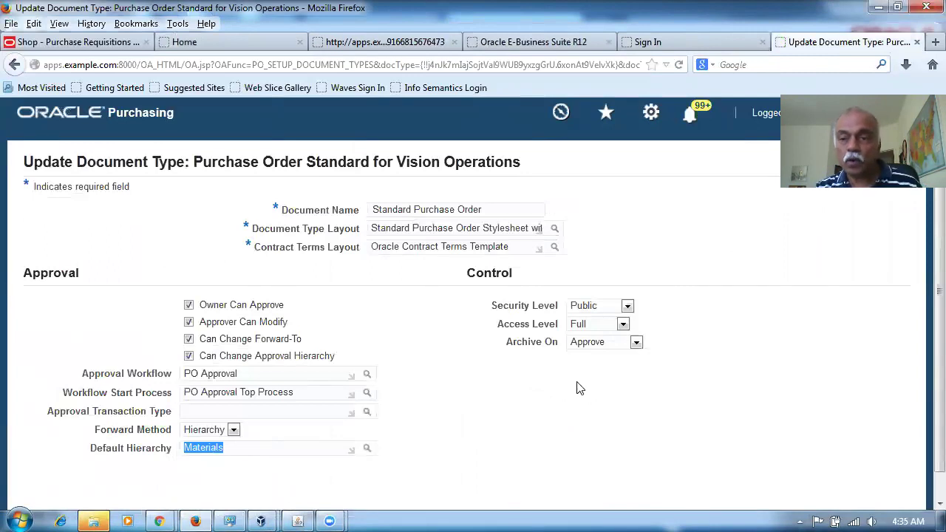
key("ctrl+w")
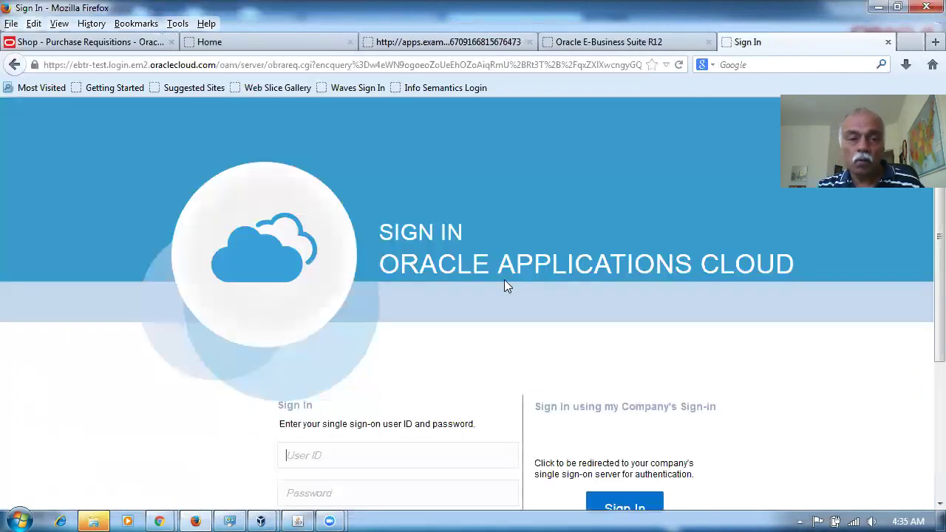
left_click(298, 521)
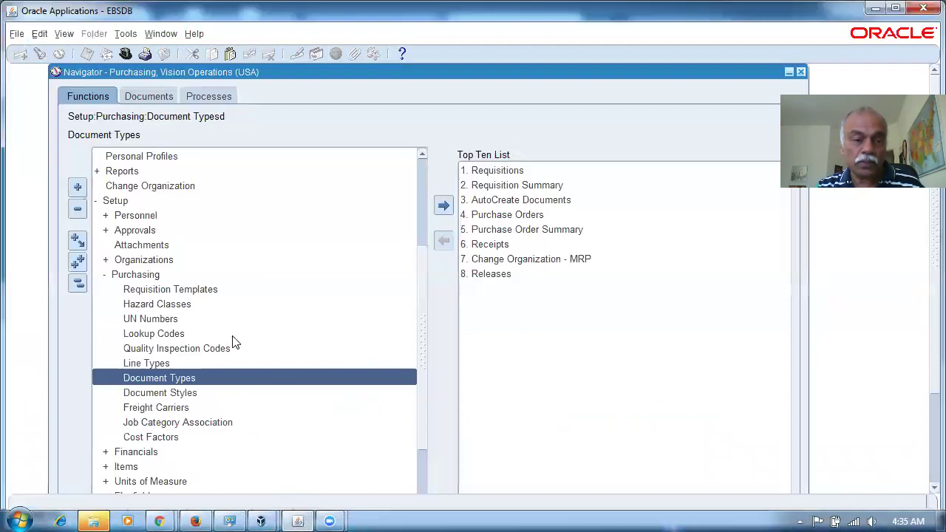
Step: Open Work Structures > Position > Hierarchy and query the Materials hierarchy
double_click(232, 329)
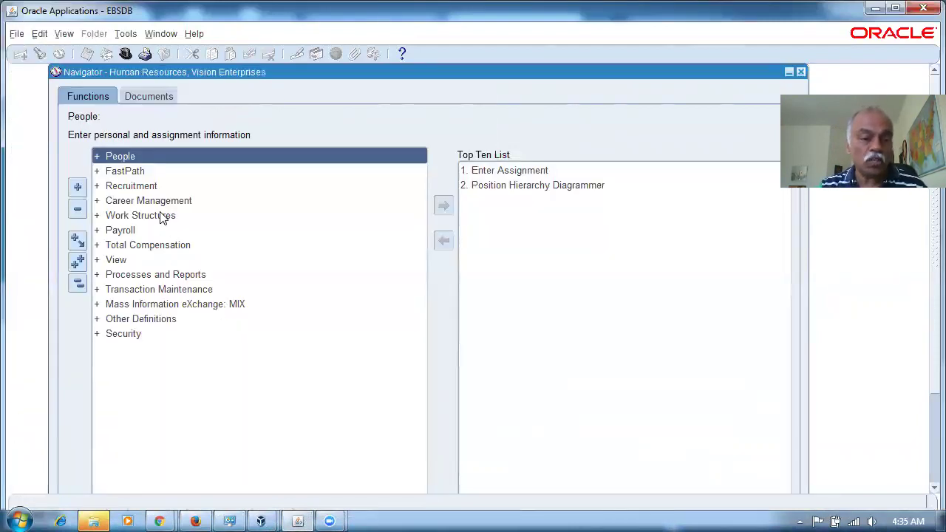
double_click(166, 215)
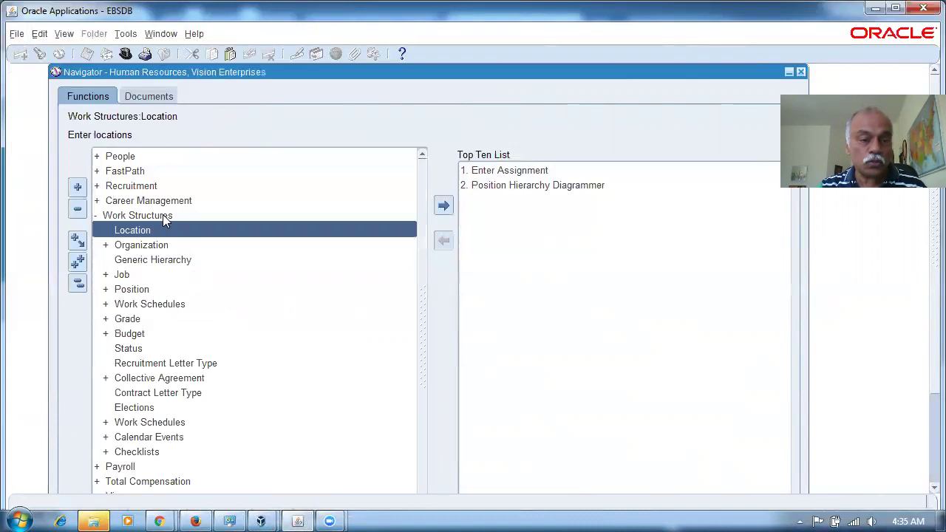
double_click(158, 289)
double_click(179, 320)
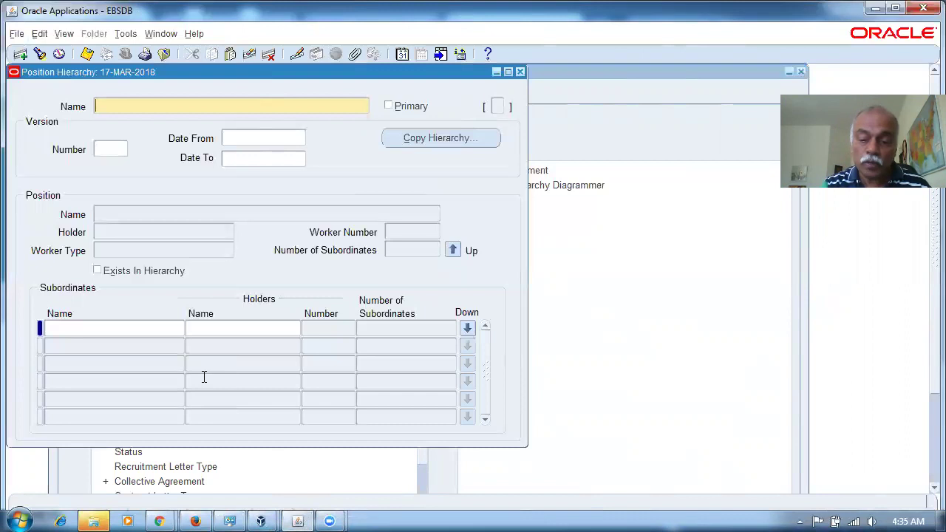
key("F11")
type("Materials")
key("ctrl+F11")
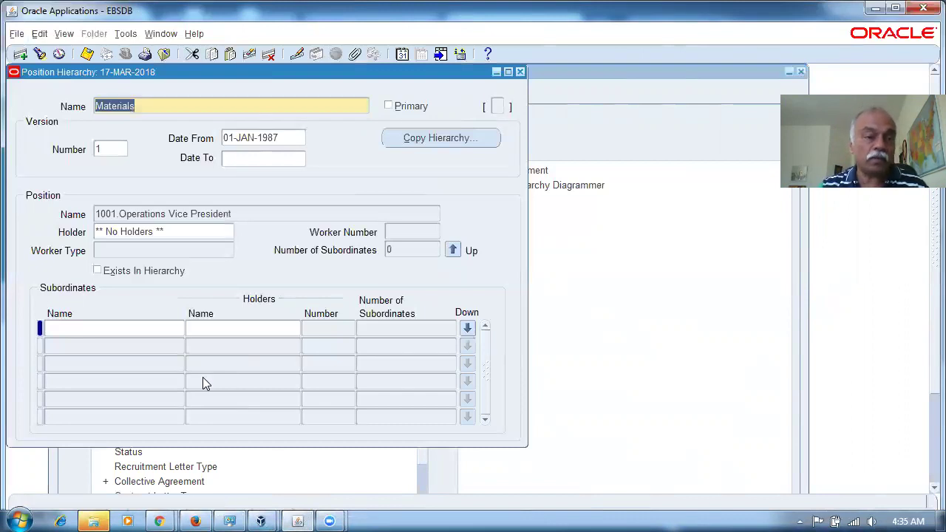
Step: Query position MM400% and move up to its superior BUY501.Buyer 1
left_click(245, 214)
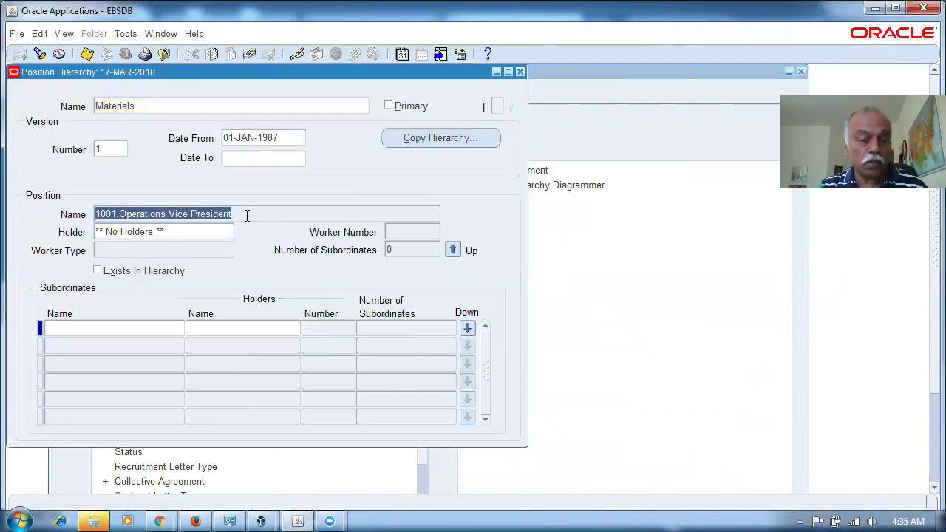
key("F11")
type("MM400%")
key("ctrl+F11")
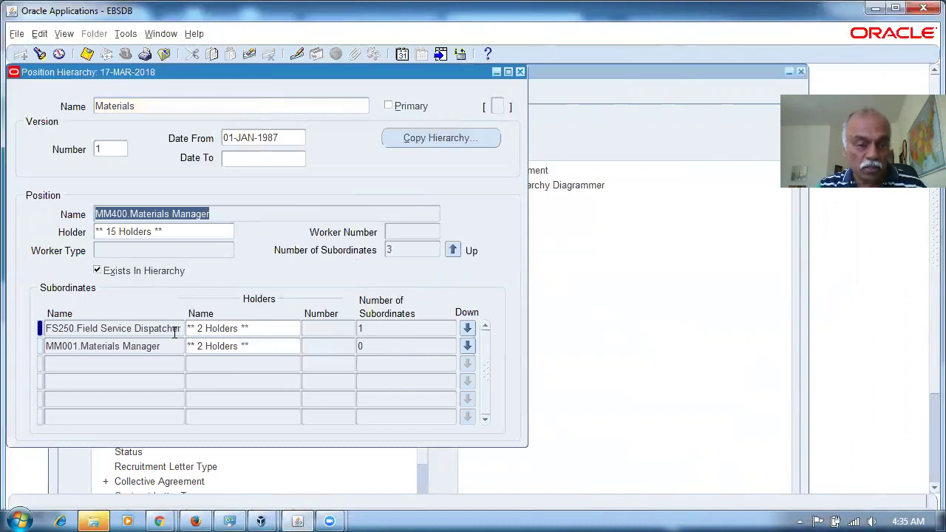
left_click(453, 252)
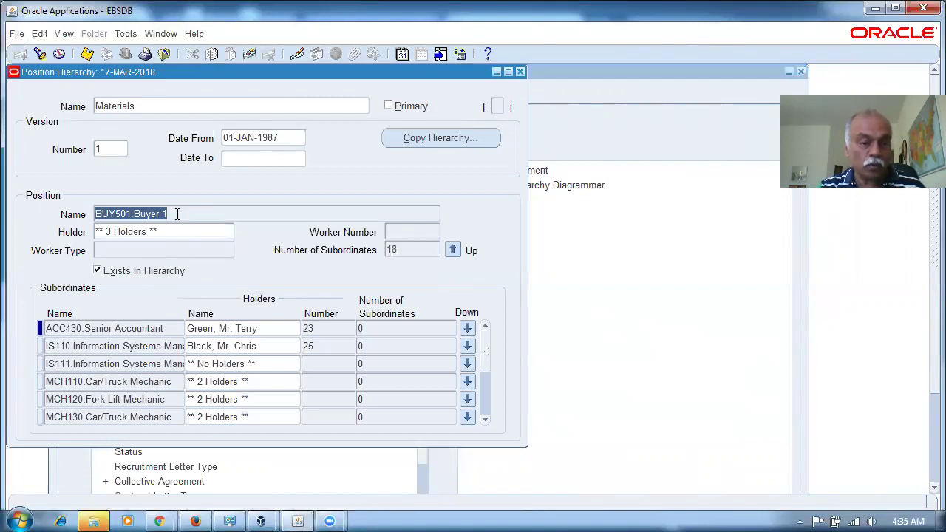
Step: Scroll BUY501.Buyer 1's subordinates to MM400.Materials Manager and select that row
left_click(485, 424)
left_click(485, 422)
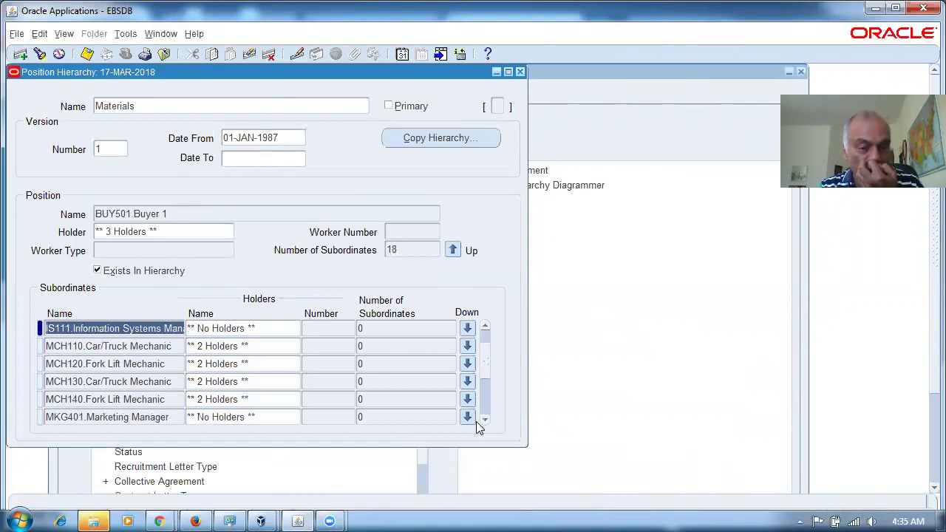
left_click(485, 420)
left_click(485, 420)
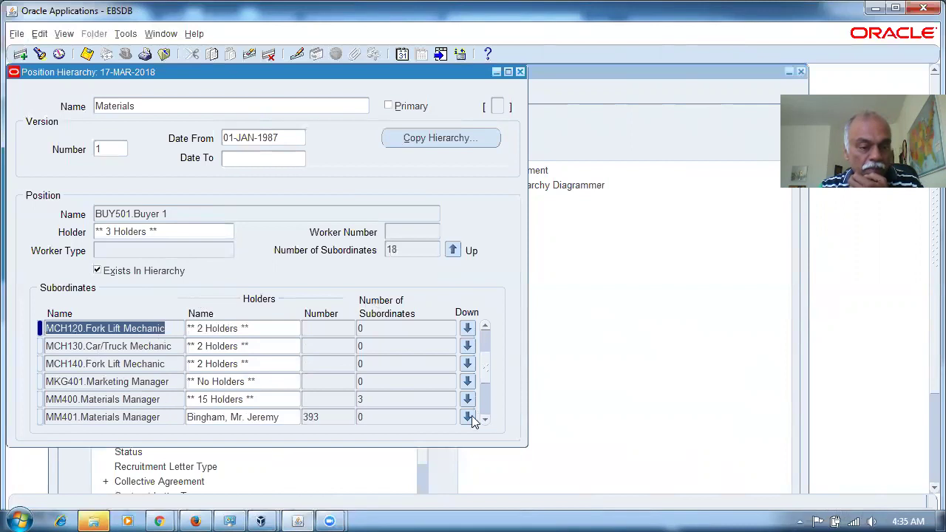
left_click(181, 398)
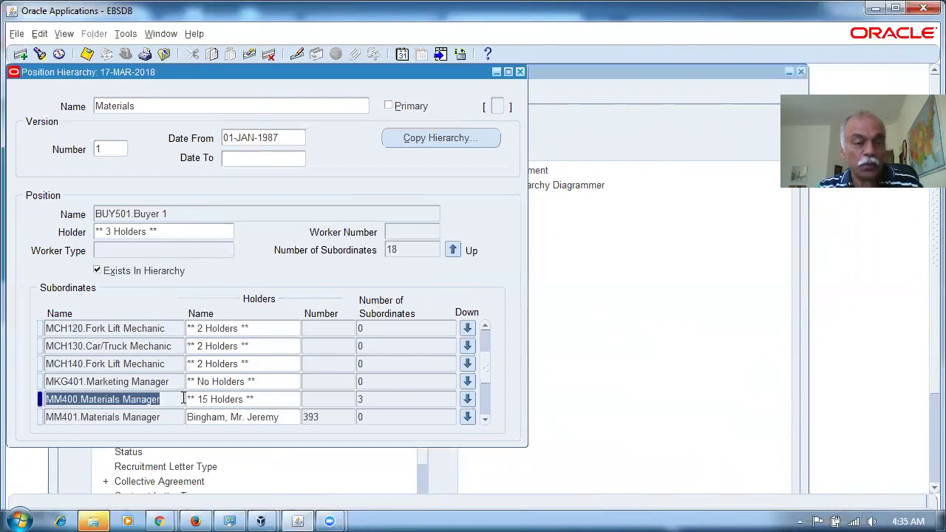
left_click(165, 231)
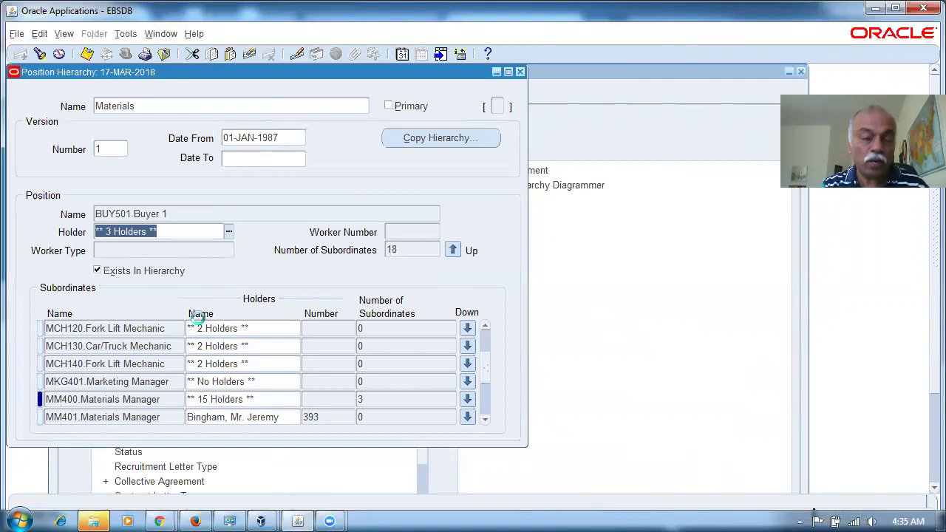
Step: List all holders of BUY501.Buyer 1 with a % search, then cancel
key("ctrl+l")
type("%")
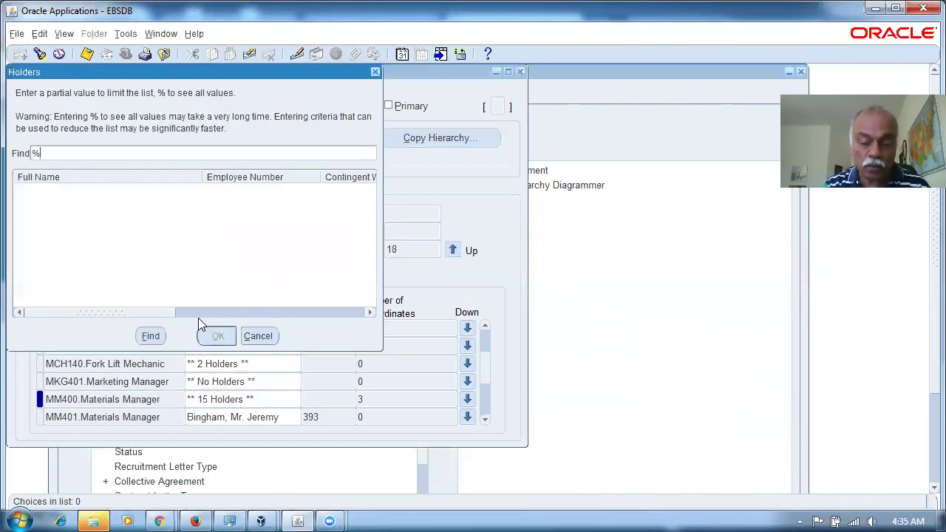
key("Return")
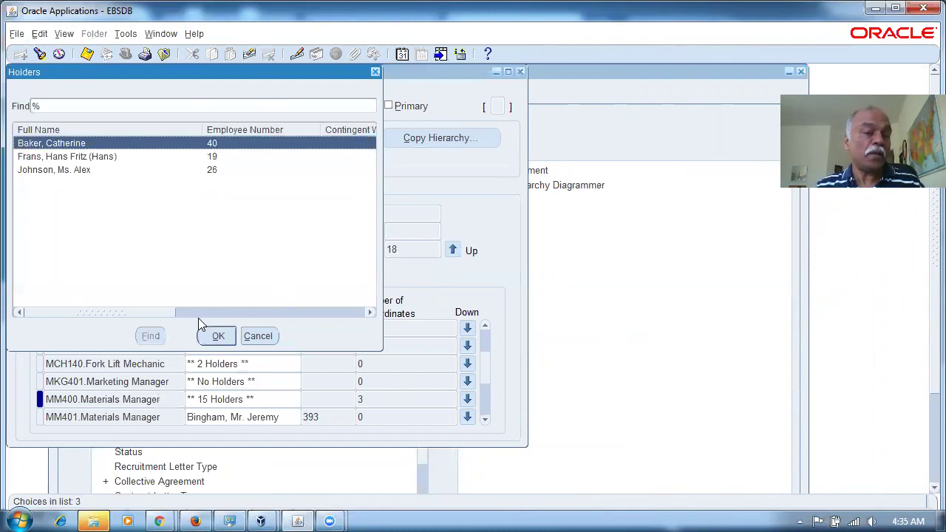
left_click(258, 337)
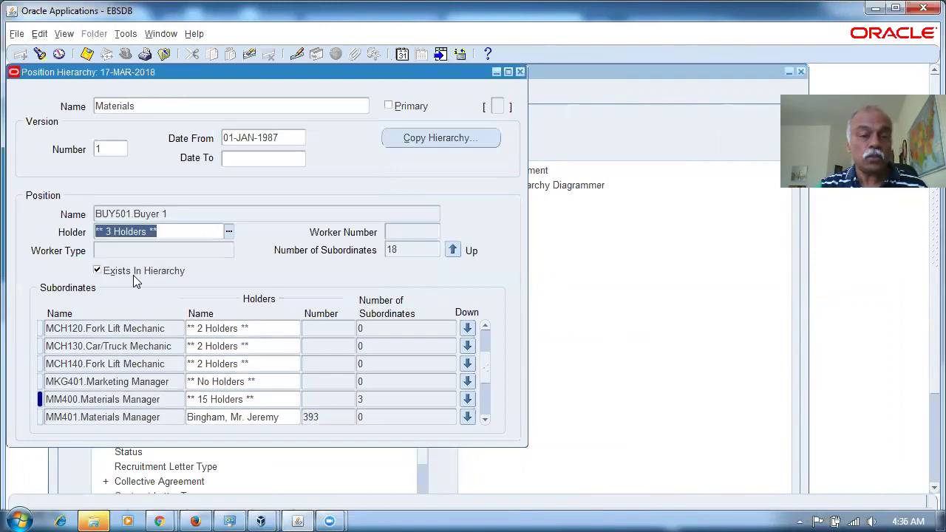
Step: Reselect the MM400.Materials Manager row, then close the Position Hierarchy form
left_click(167, 400)
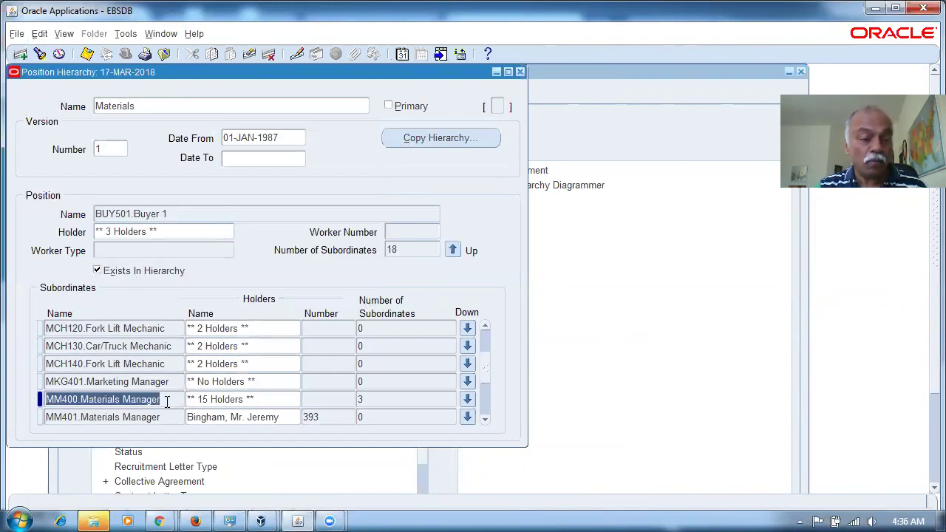
left_click(162, 232)
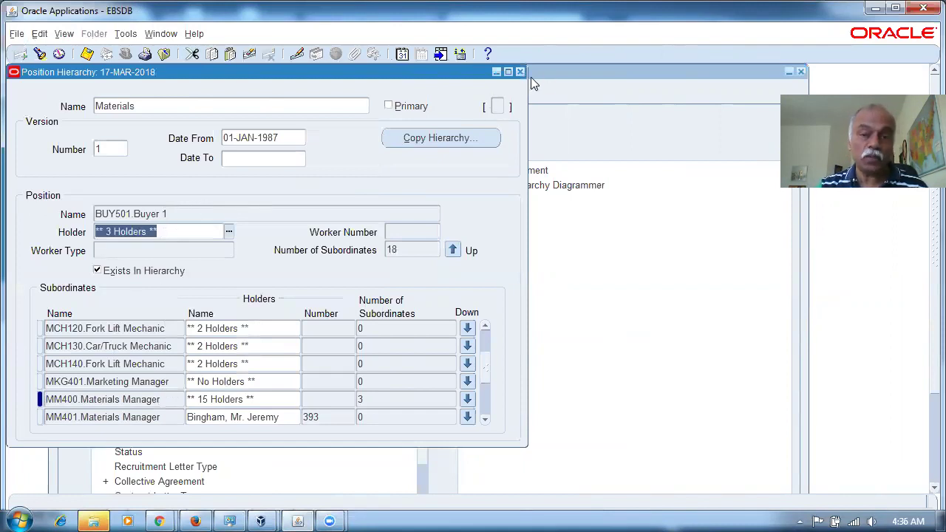
left_click(194, 214)
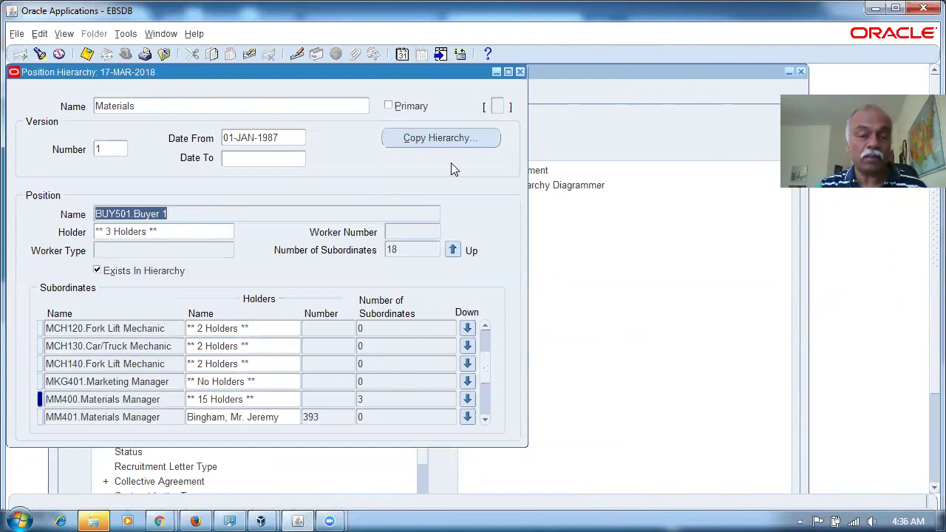
left_click(519, 73)
left_click(167, 245)
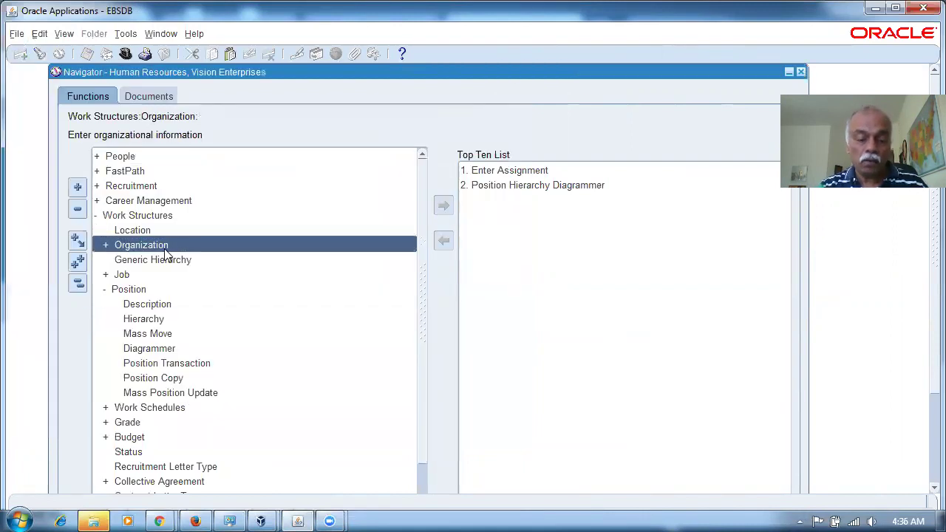
Step: Switch to System Administrator and open Security > User > Define
key("alt+f")
type("w")
type("s%")
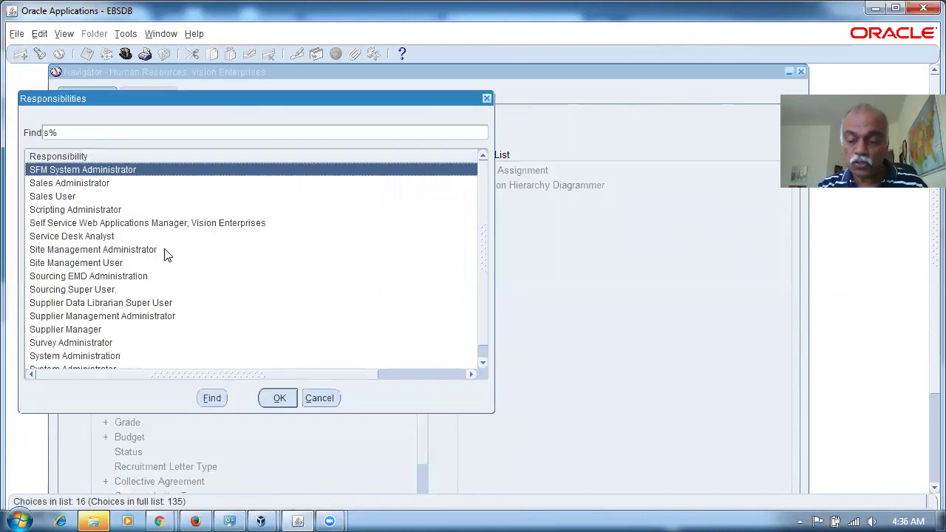
key("End")
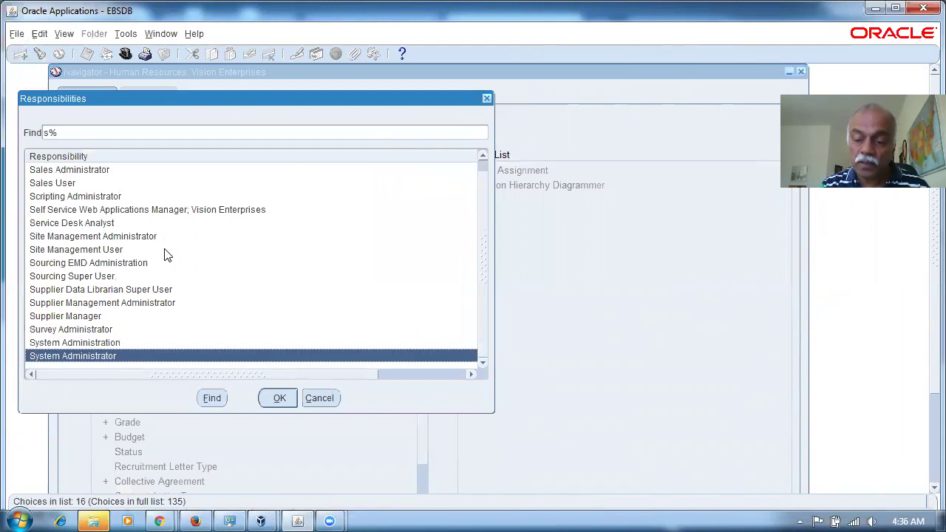
key("Return")
type("s")
key("Return")
key("Down")
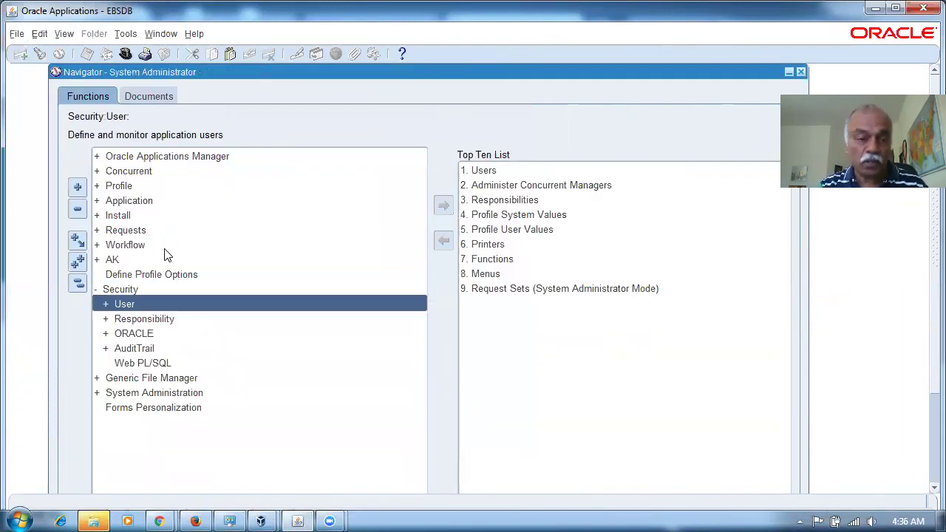
key("Return")
key("Down")
key("Return")
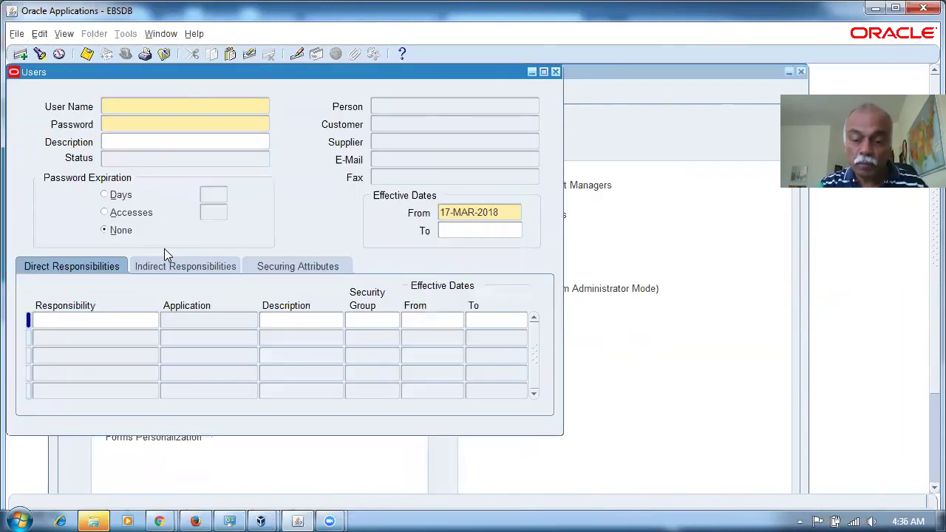
Step: Query the user whose person is Baker, review it, and close the form
key("F11")
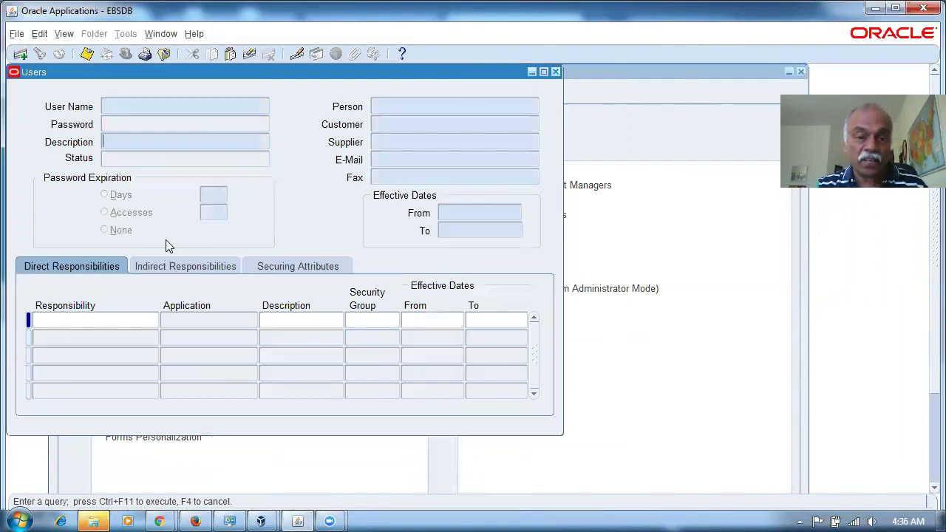
left_click(395, 103)
type("Baker%")
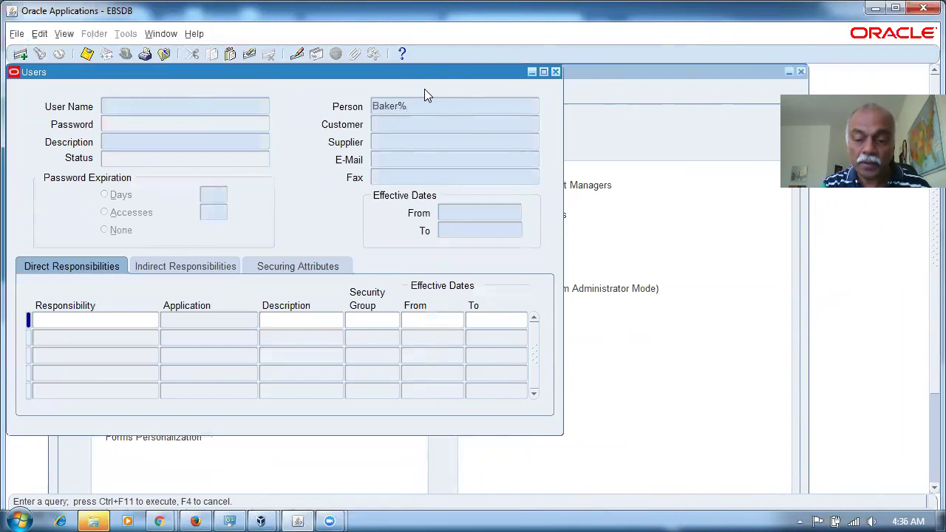
key("ctrl+F11")
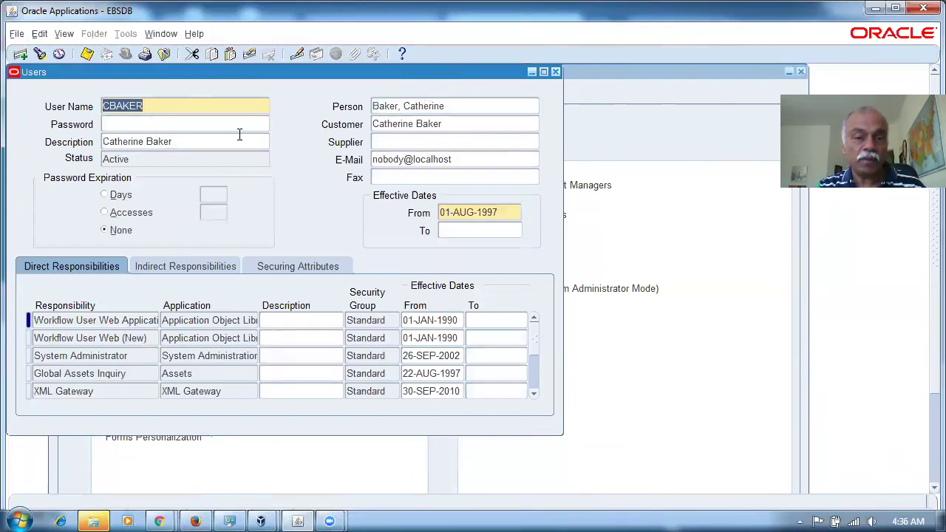
left_click(556, 72)
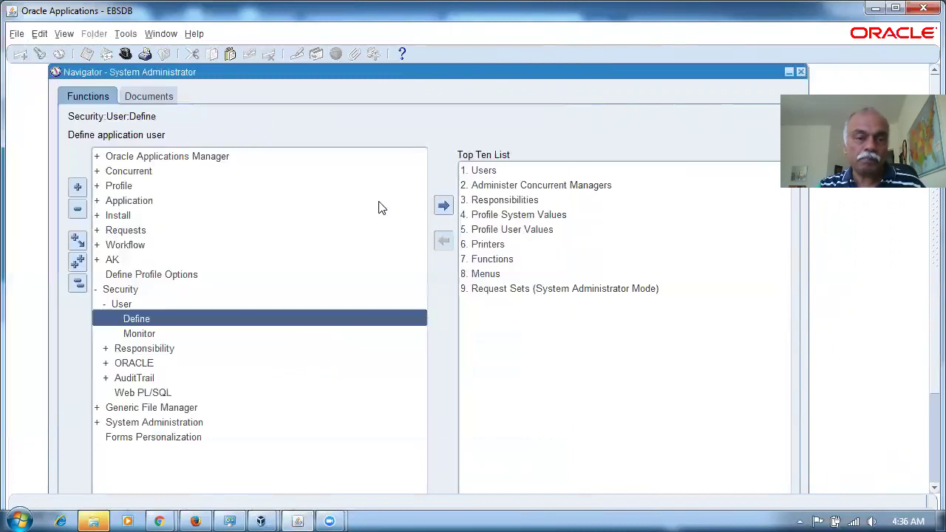
Step: Switch to Purchasing, Vision Operations (USA) and open Purchase Orders from the Top Ten List
left_click(82, 287)
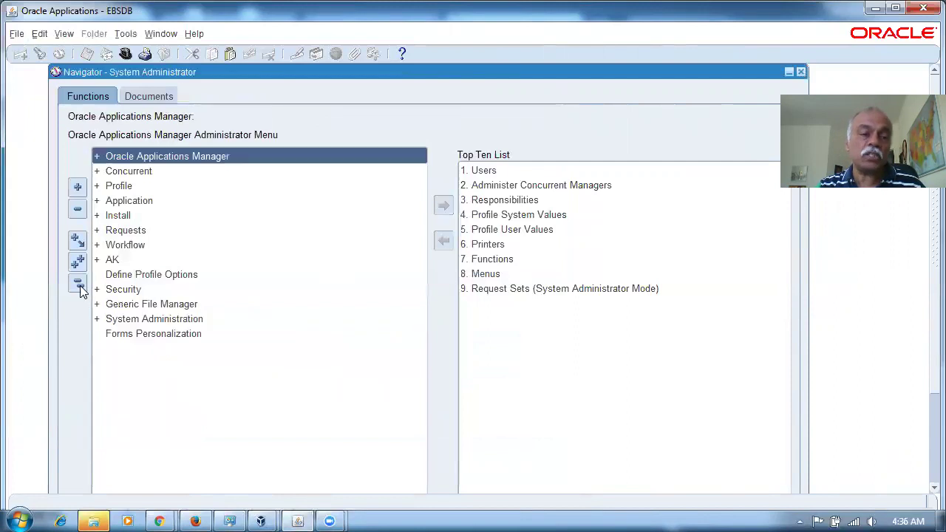
left_click(147, 319)
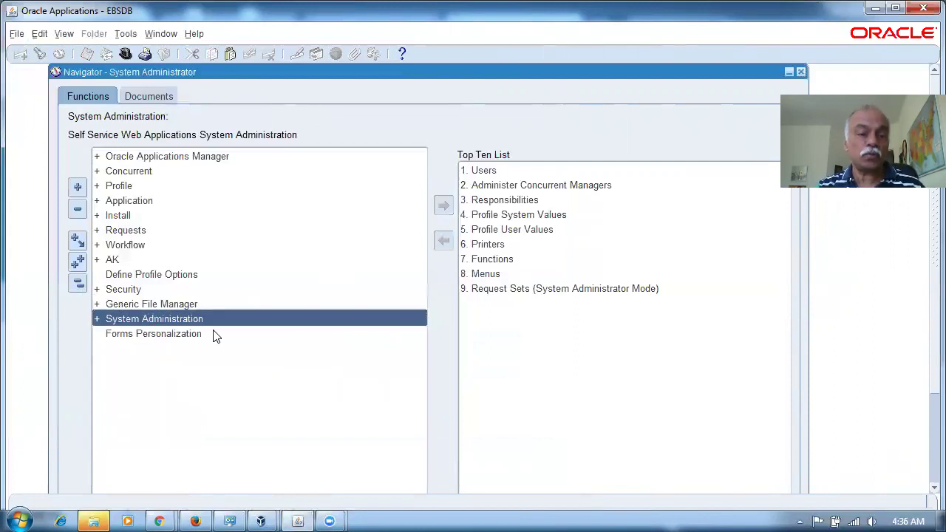
key("alt+f")
key("w")
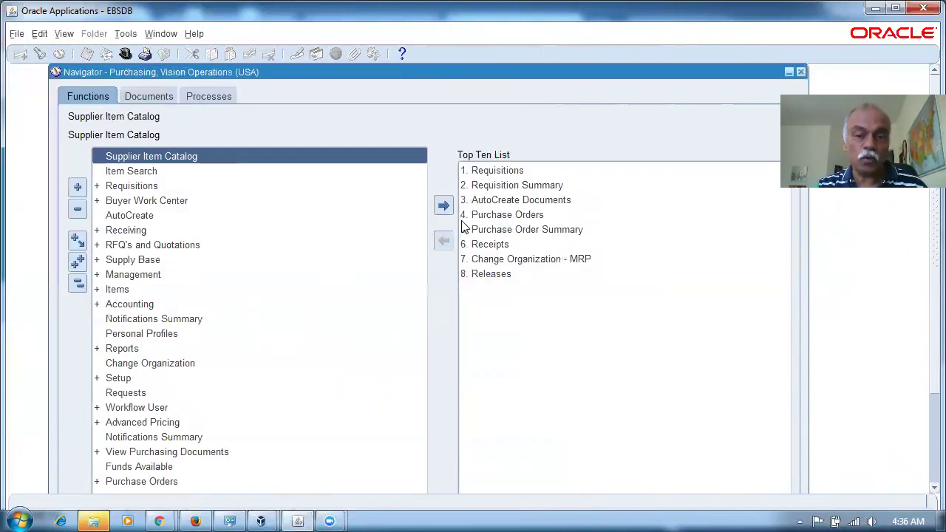
left_click(476, 216)
double_click(477, 215)
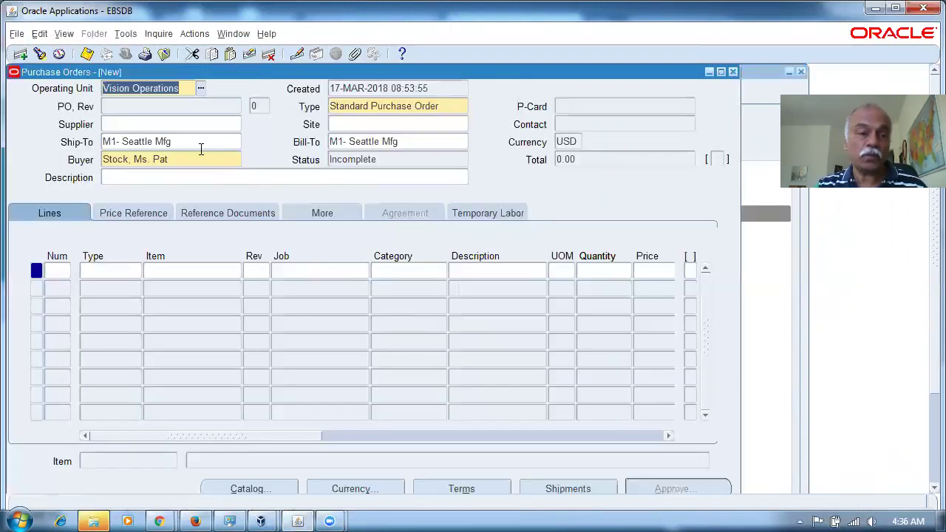
Step: Set the purchase order supplier to 44_Engraver
left_click(167, 128)
type("44")
key("Tab")
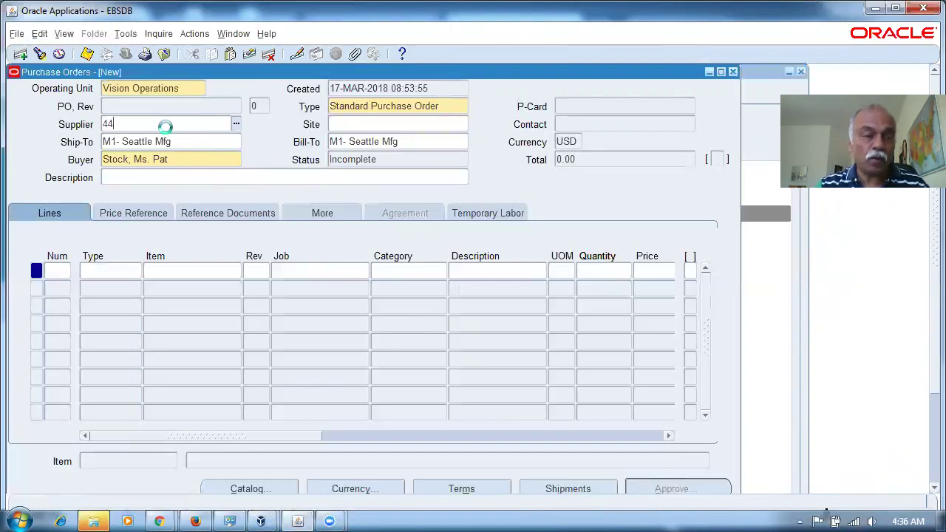
left_click(318, 405)
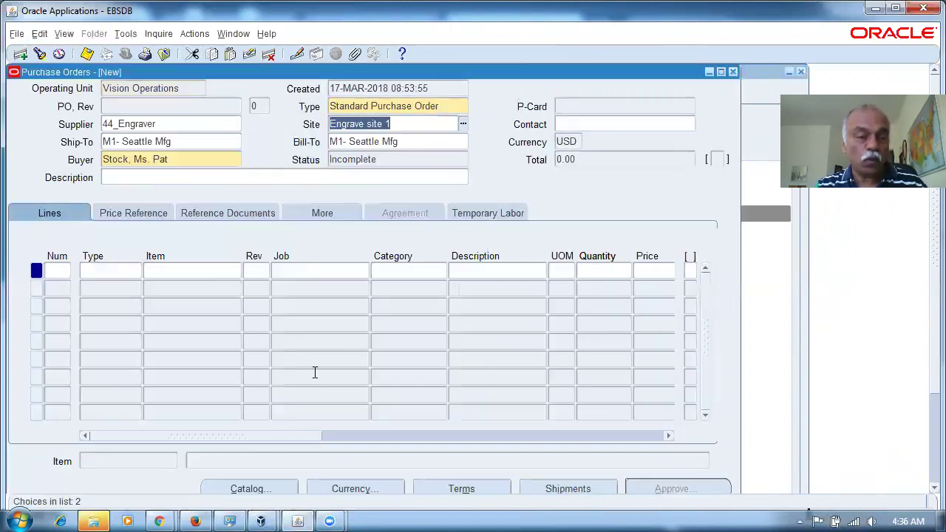
Step: Try an item search for 44% on line 1, which returns no entries
left_click(198, 271)
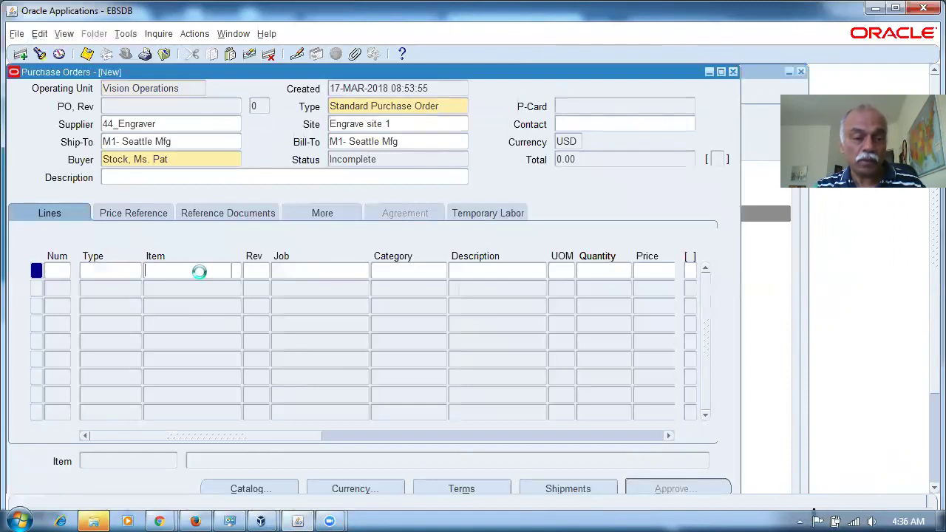
type("44%")
key("Tab")
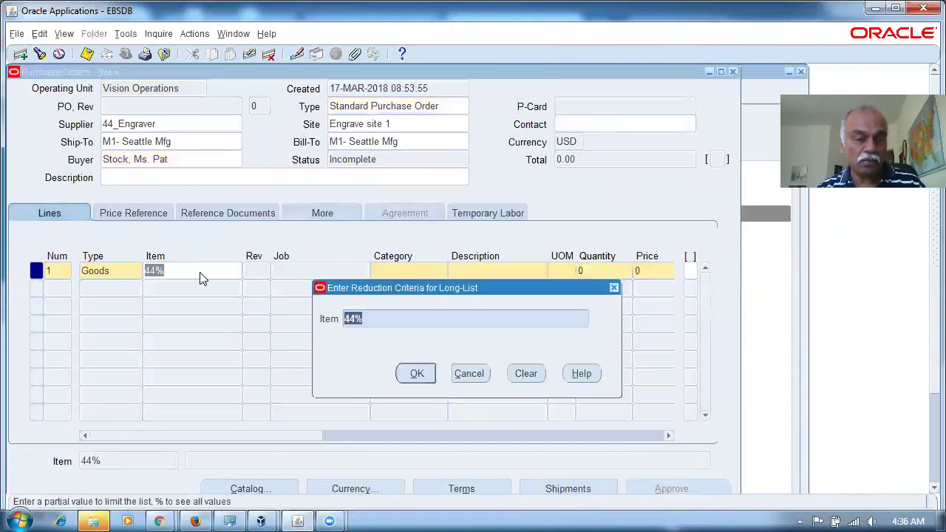
key("Return")
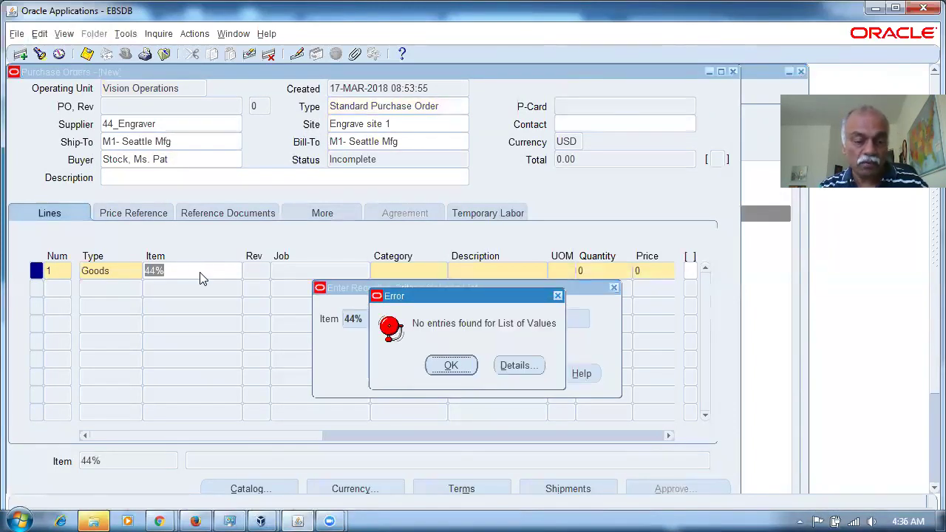
key("Return")
key("Escape")
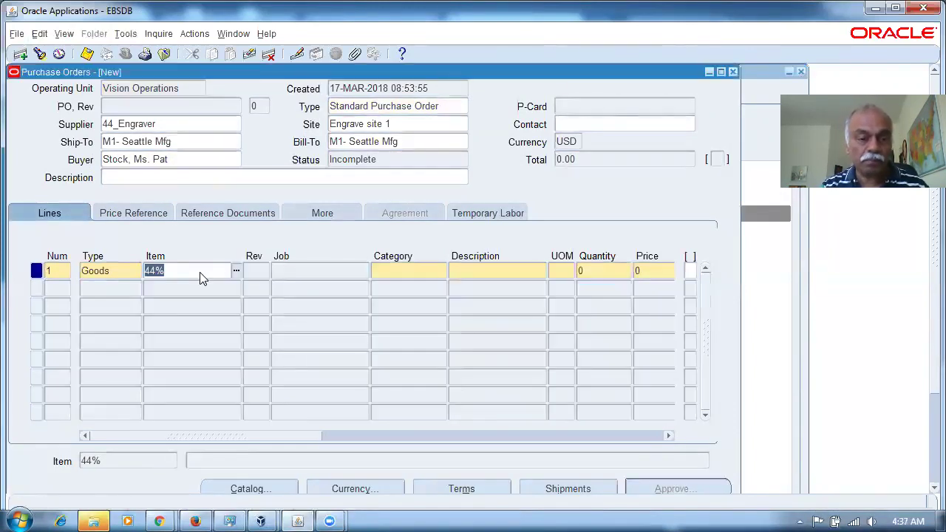
Step: Set line 1 to item j10_asset_item with quantity 25001
type("j10%")
key("Tab")
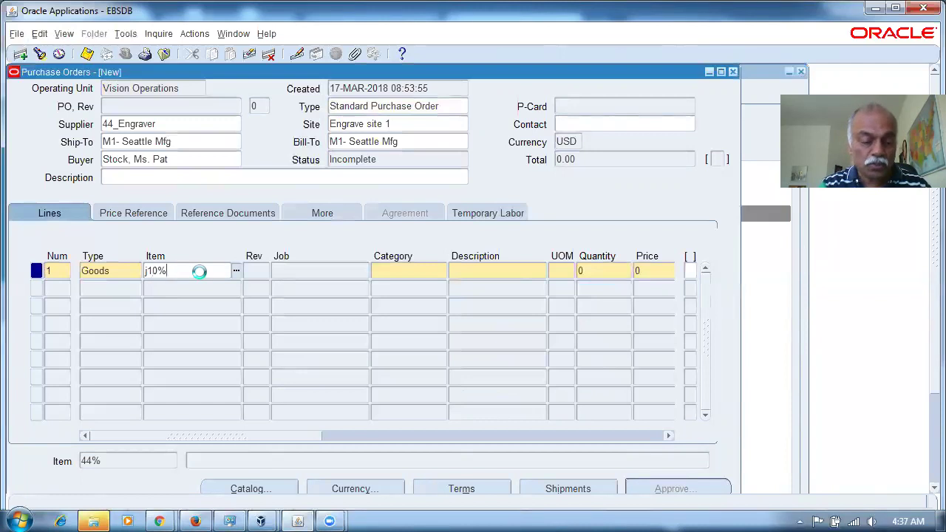
double_click(200, 276)
key("Tab")
key("Tab")
key("Tab")
key("Tab")
key("Tab")
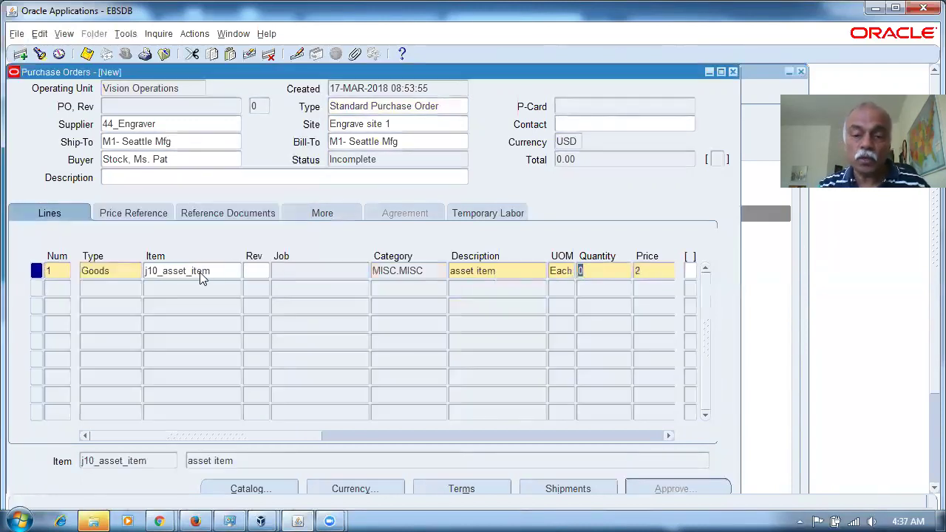
type("25001")
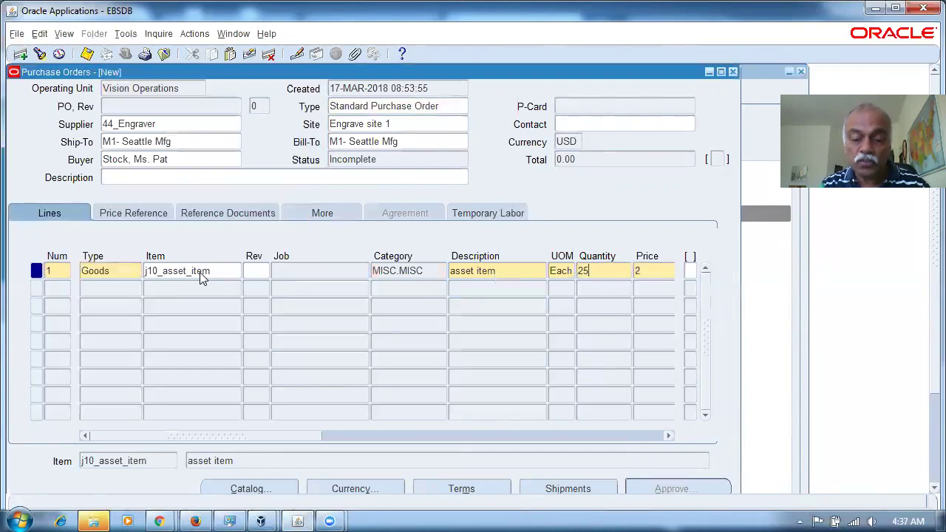
key("Tab")
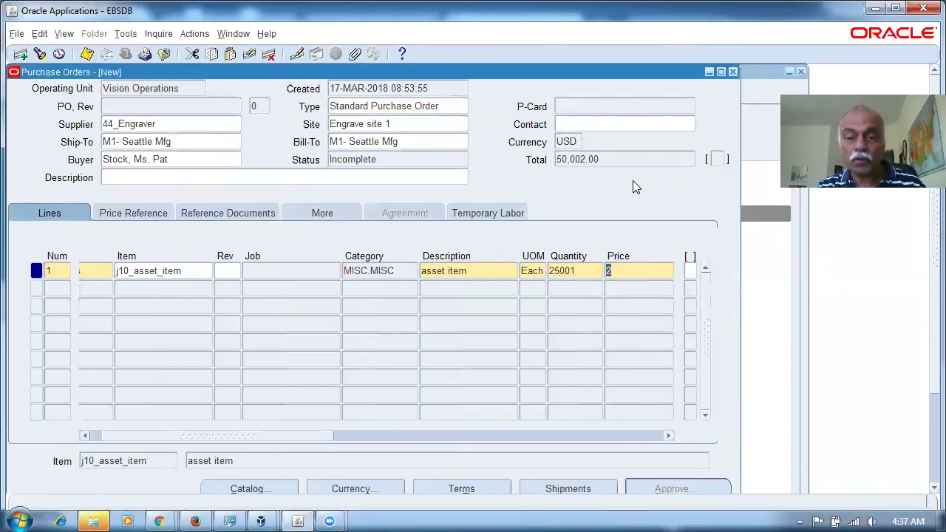
left_click(591, 485)
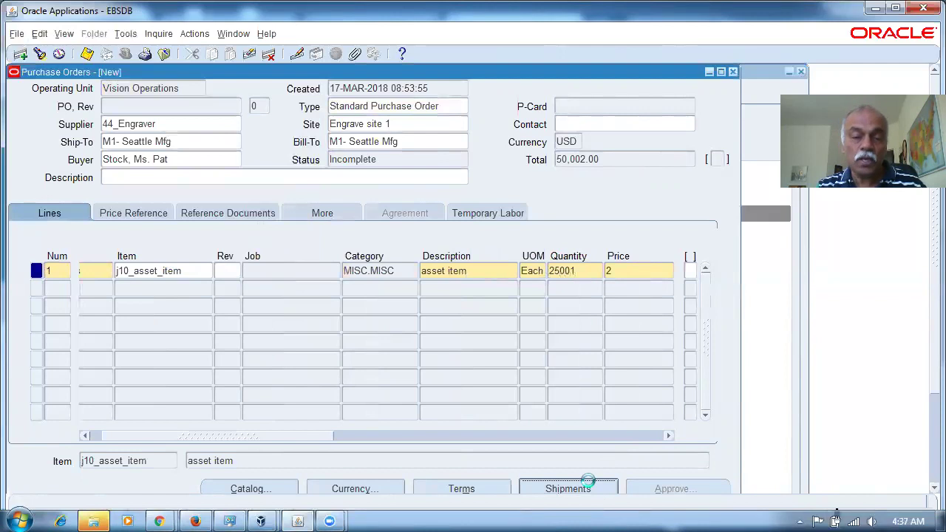
Step: Give the shipment promised date 17-MAR-2018, accept receiving controls, save, and check the 50,002.00 total
key("Tab")
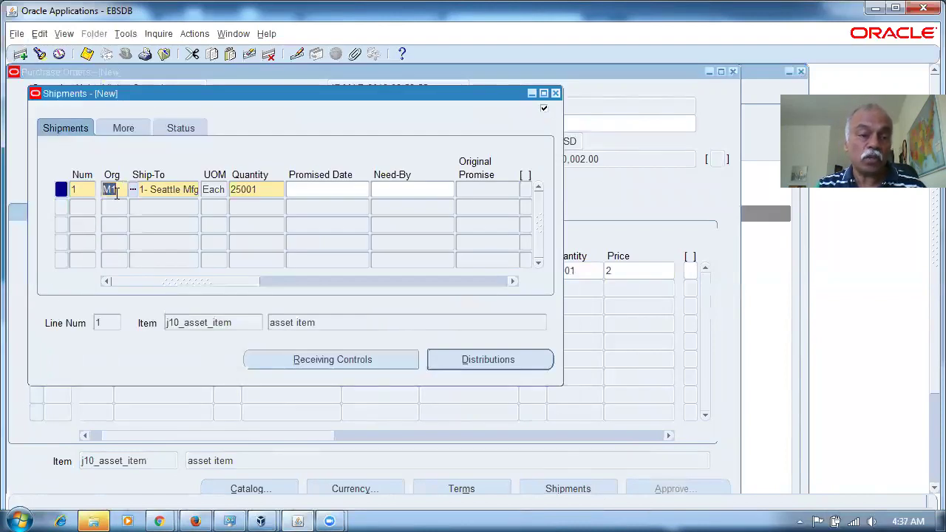
key("Tab")
key("Tab")
left_click(348, 196)
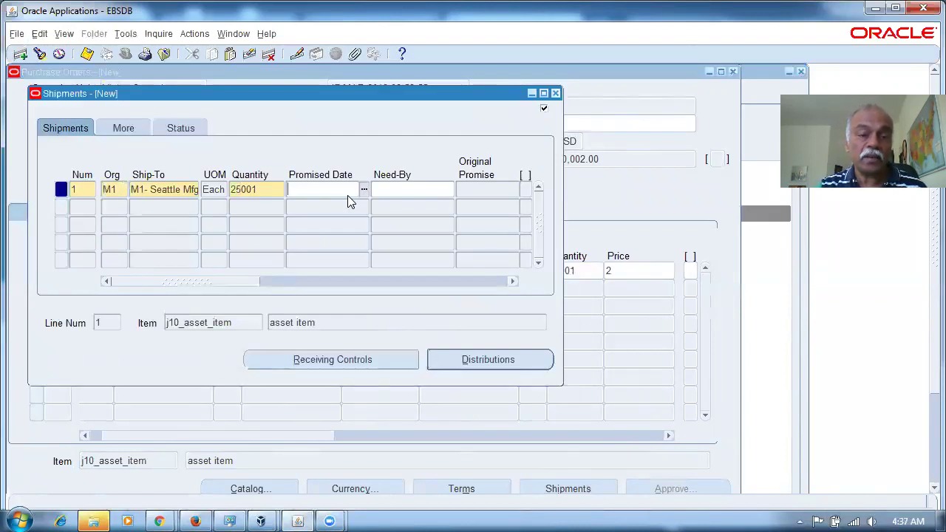
key("Tab")
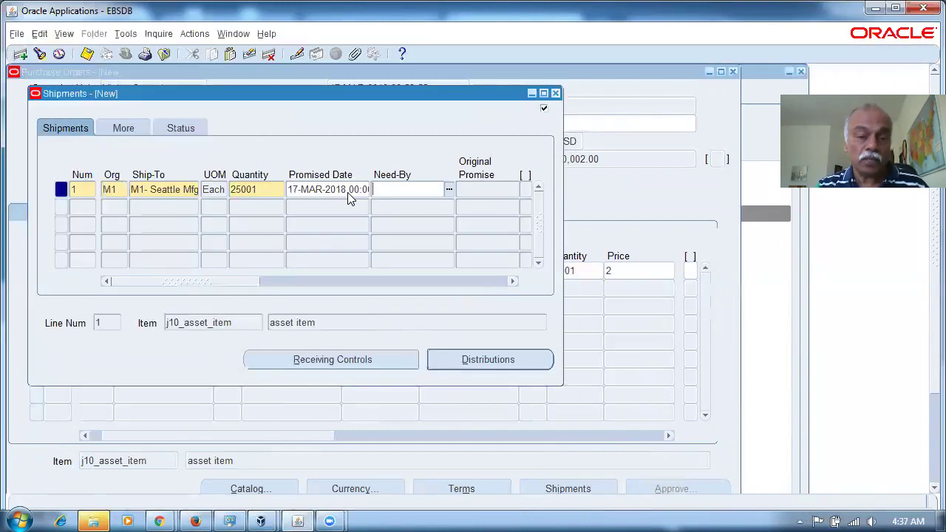
left_click(362, 360)
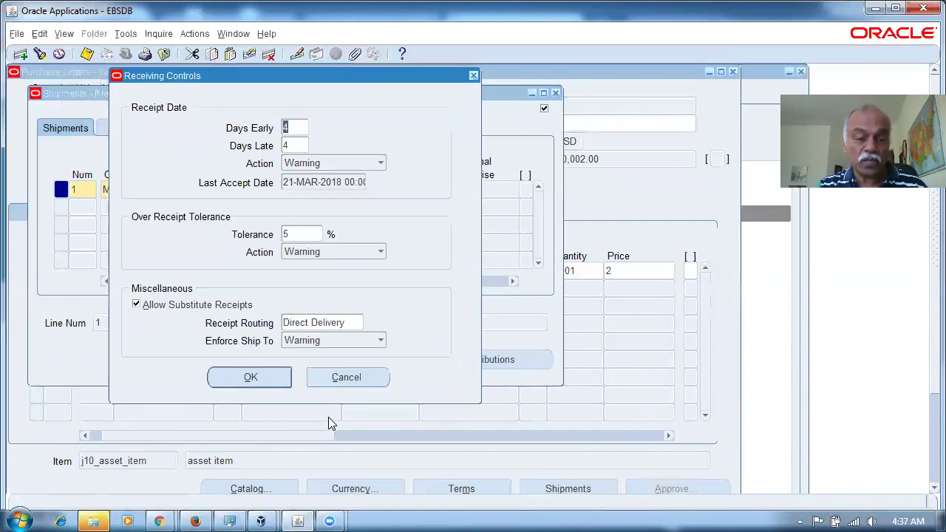
left_click(266, 379)
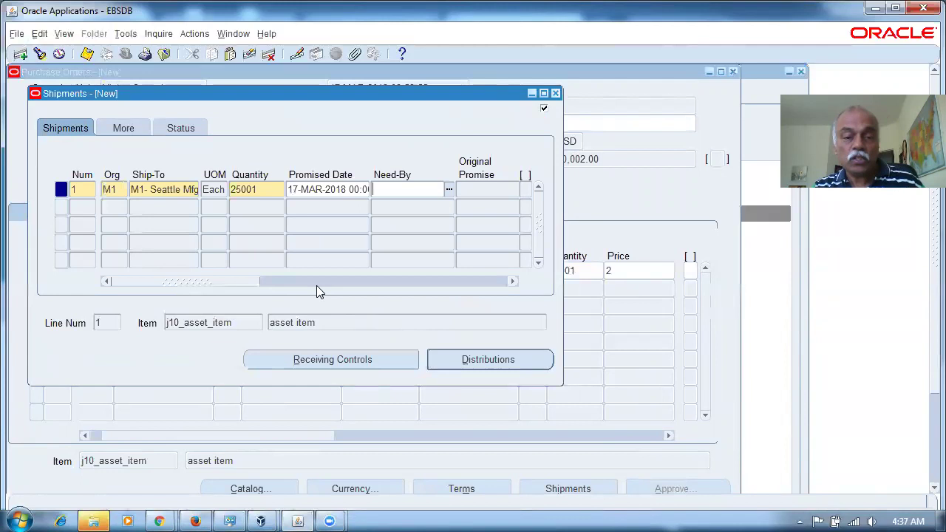
double_click(296, 189)
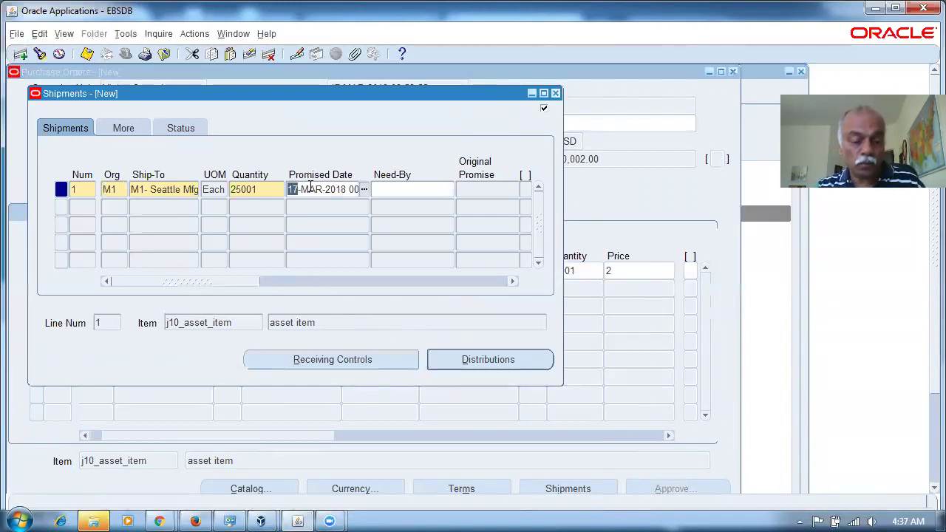
key("ctrl+s")
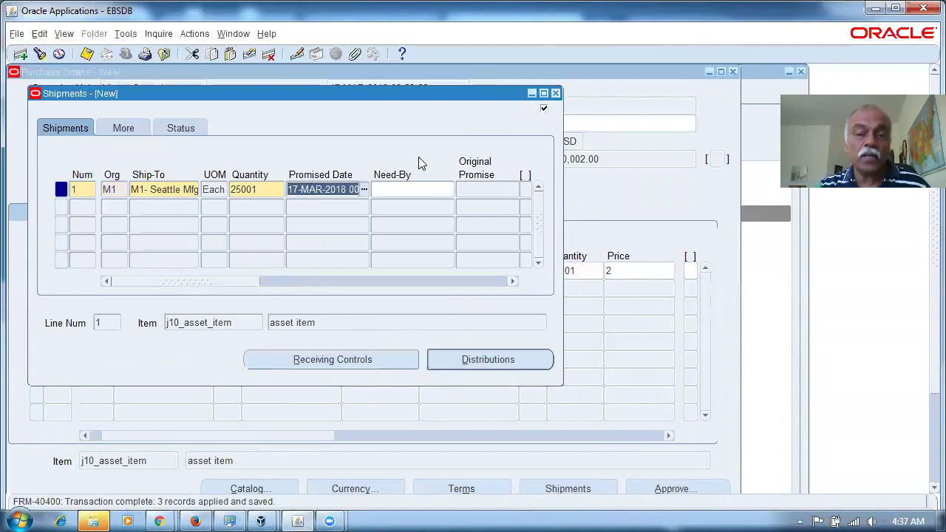
left_click(555, 94)
left_click(600, 159)
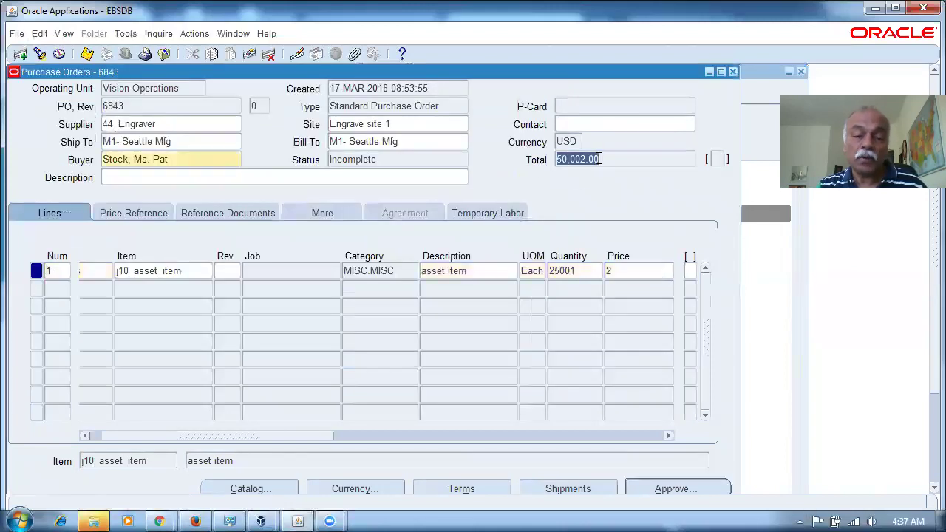
Step: Send PO 6843 for approval and confirm the Approve Document dialog
left_click(674, 488)
left_click(373, 453)
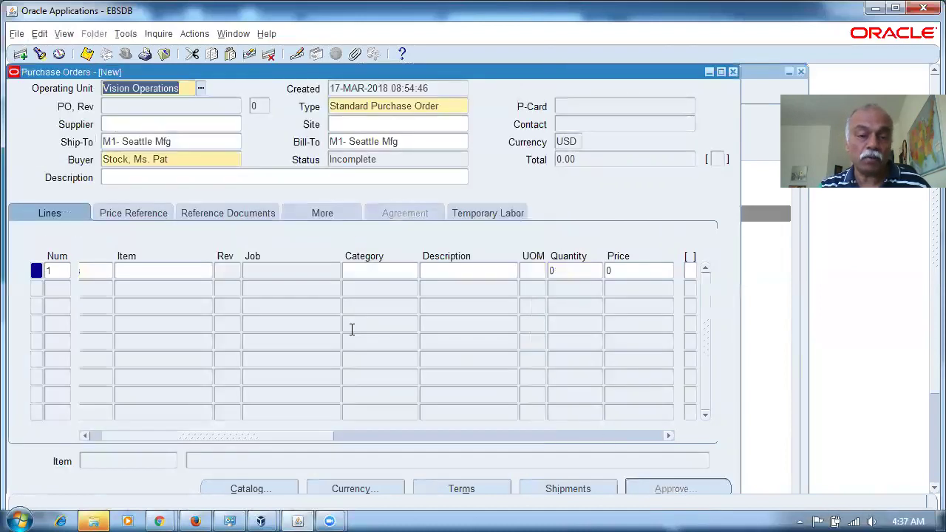
Step: Close the order form and search Purchase Order Summary for PO 6843
left_click(732, 72)
left_click(542, 230)
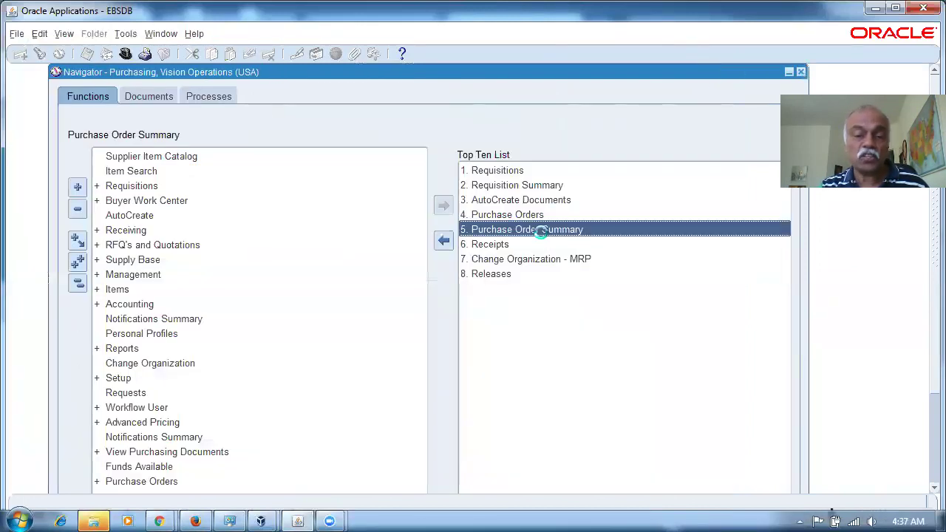
left_click(204, 110)
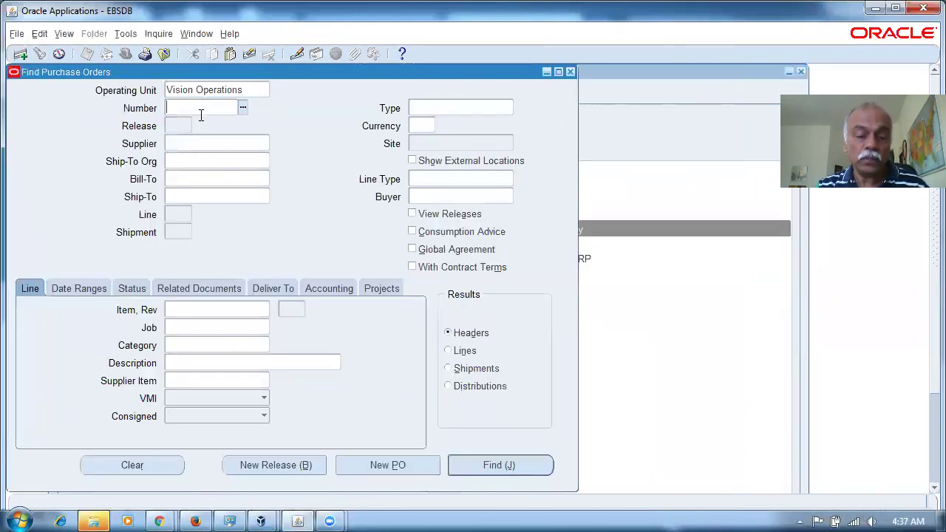
type("6843")
key("Tab")
left_click(514, 464)
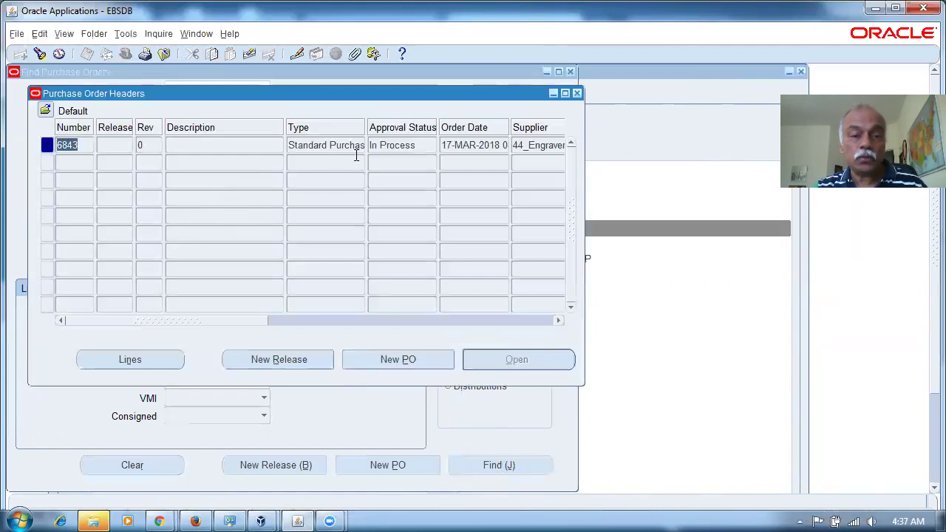
Step: Review PO 6843's action history for the latest performer, then close the history, results and Find windows
left_click(324, 148)
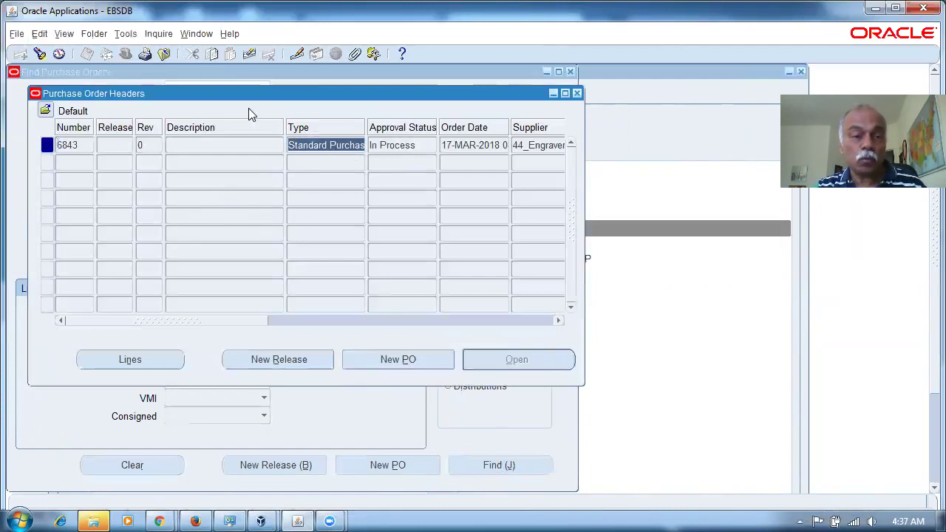
left_click(157, 34)
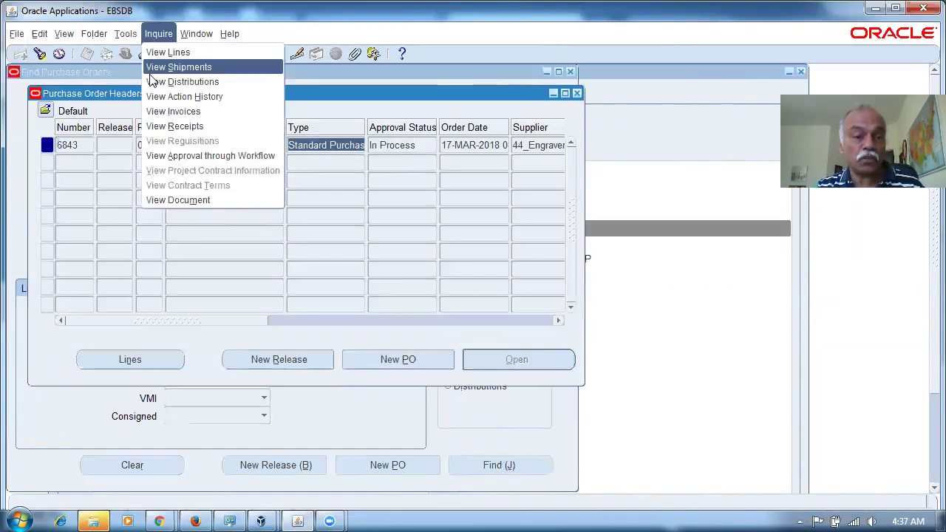
left_click(184, 96)
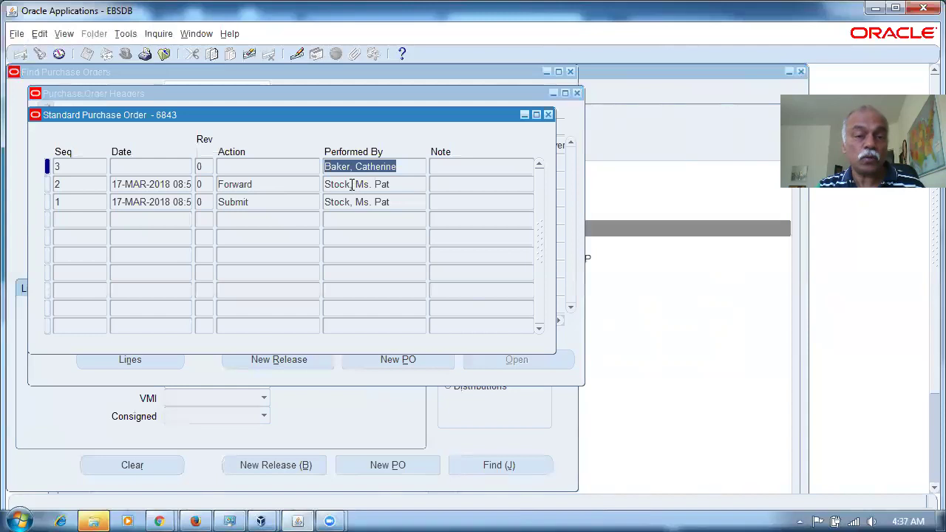
left_click(409, 173)
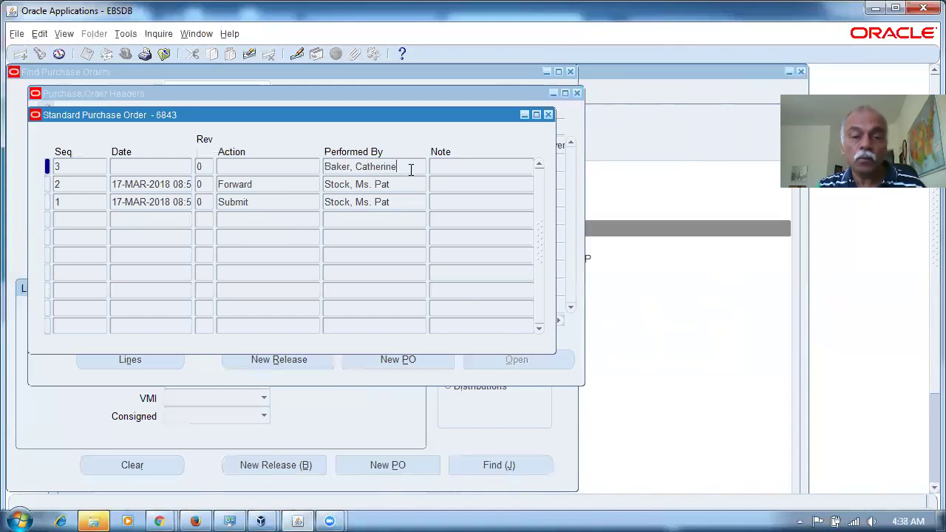
left_click_drag(411, 169, 312, 179)
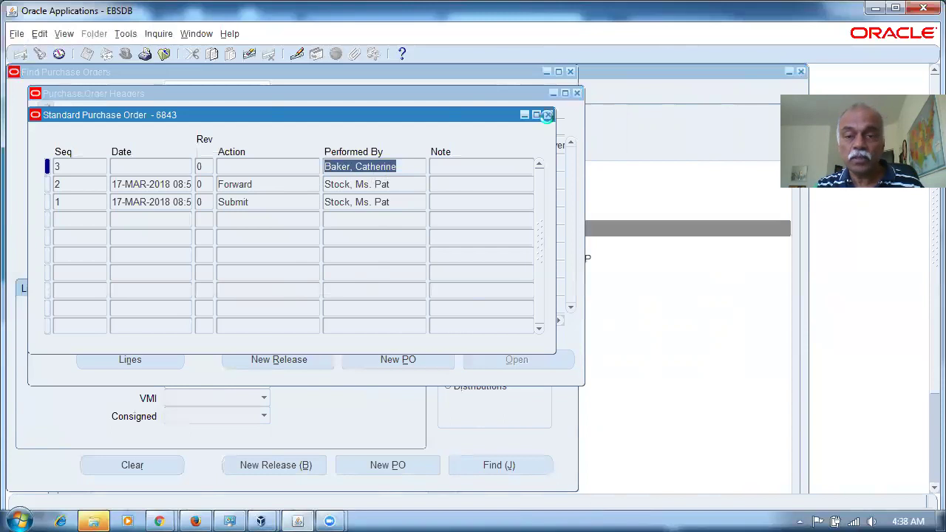
left_click(547, 115)
left_click(578, 94)
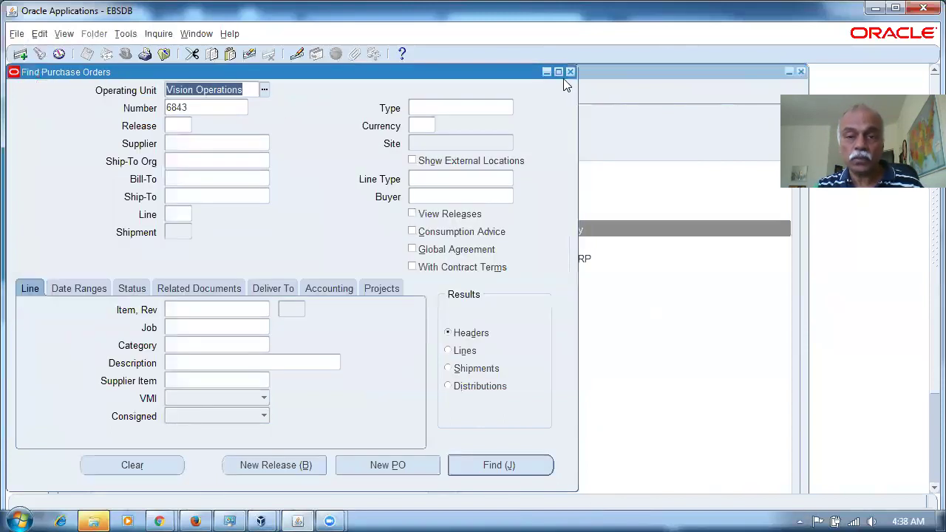
left_click(569, 72)
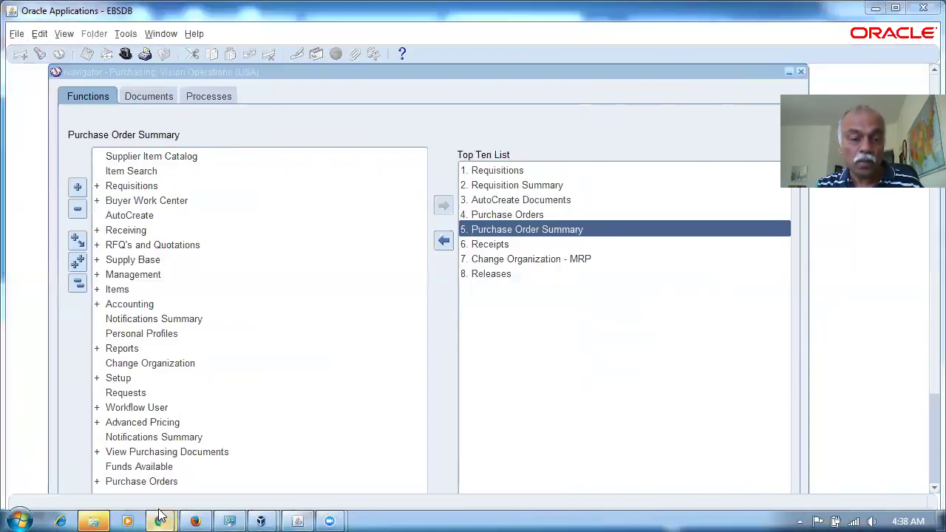
Step: In Chrome, load apps.example.com:8000 in a new tab and select the pre-filled user name
mouse_move(159, 517)
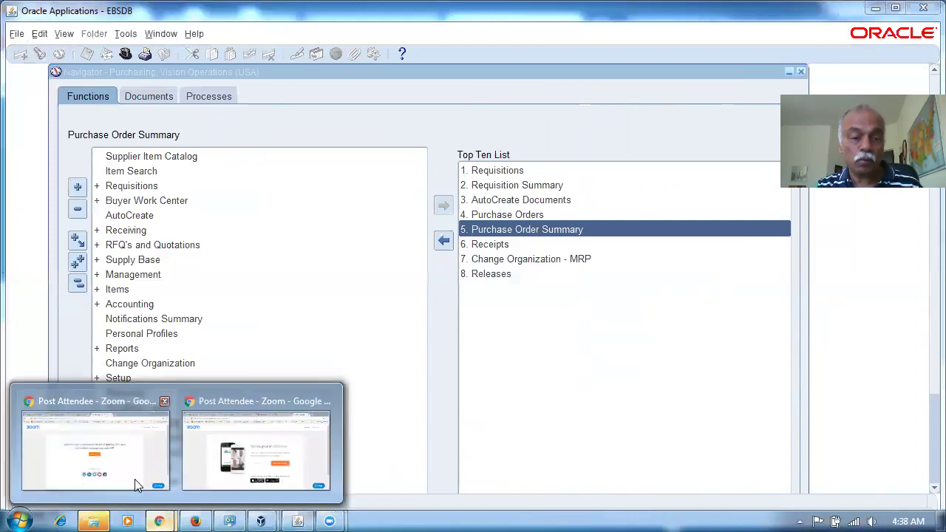
left_click(135, 479)
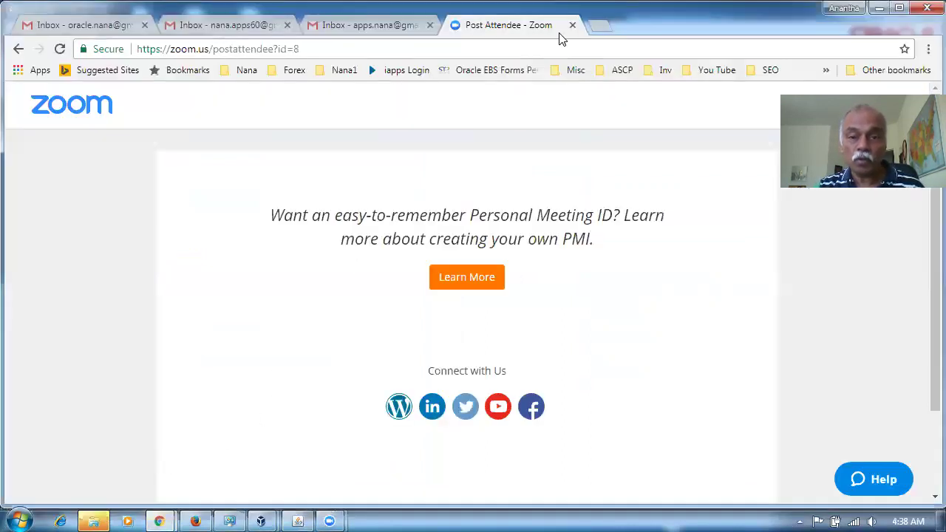
left_click(596, 26)
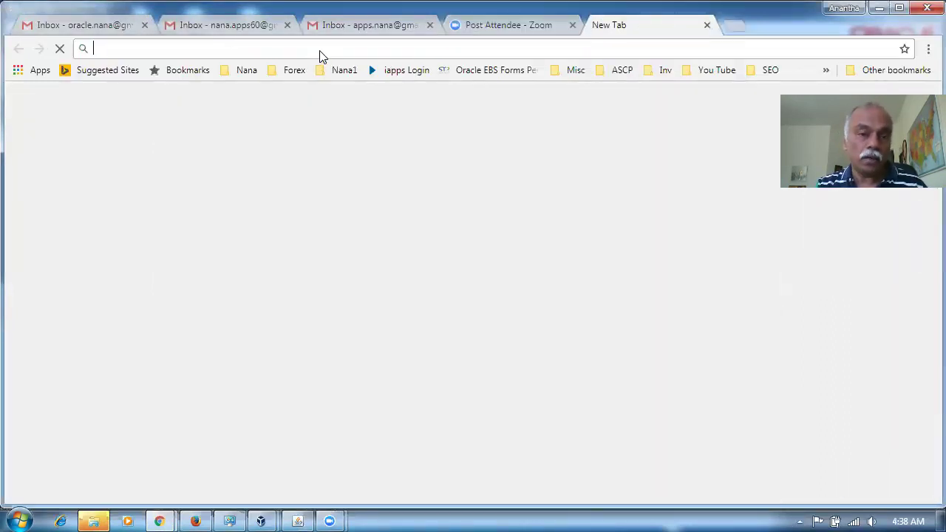
type("app")
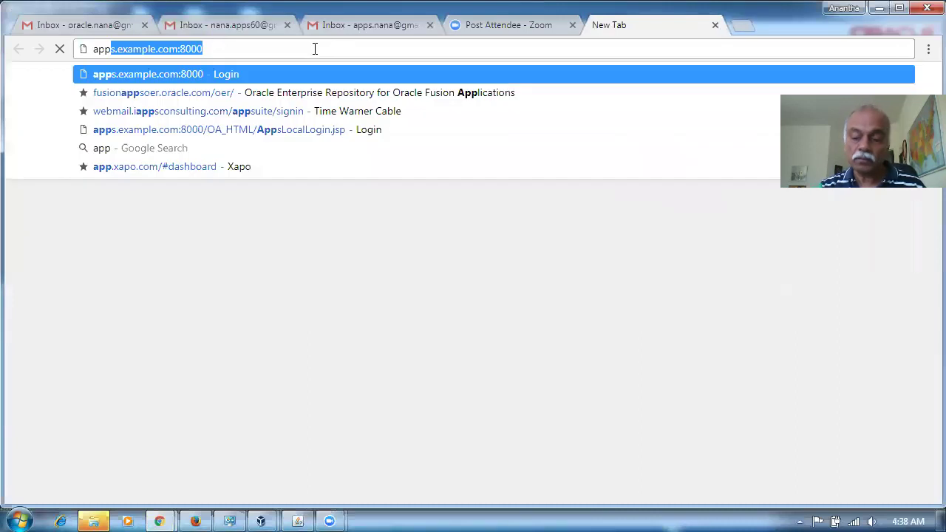
key("Return")
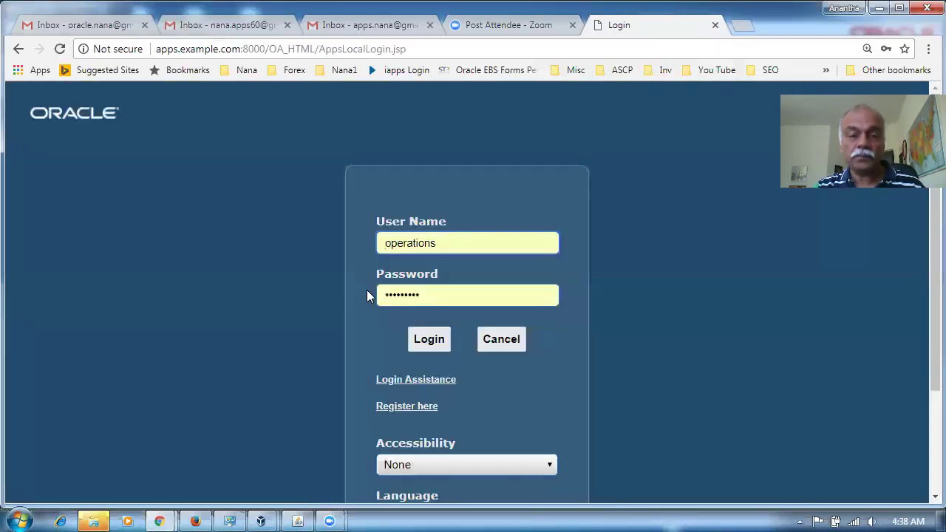
left_click_drag(458, 245, 368, 259)
Step: Log in as the approving manager with their user name and password
type("cbaker")
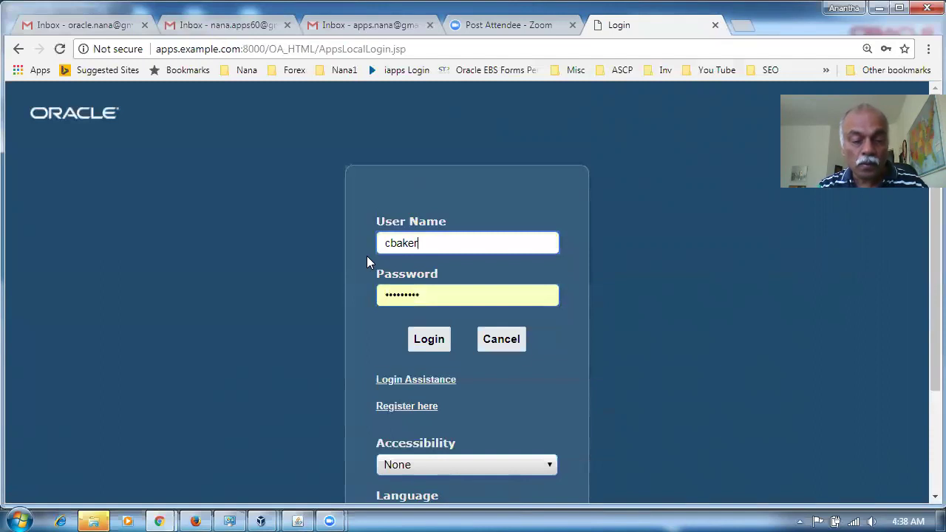
key("Tab")
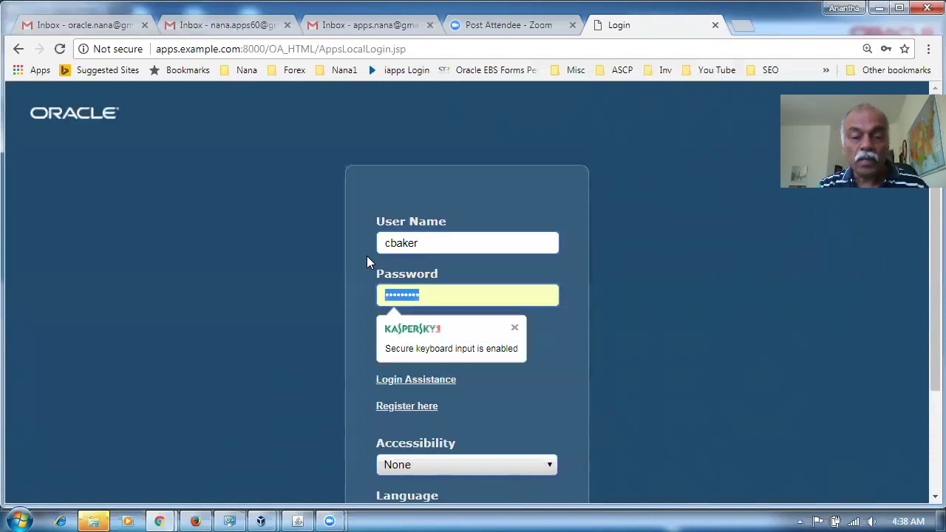
left_click(427, 336)
left_click(427, 337)
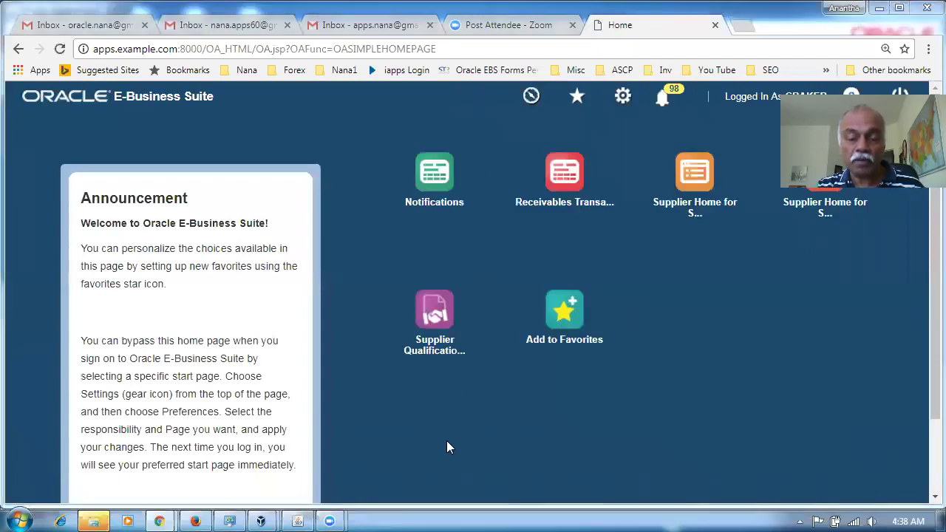
Step: Go from the Notifications worklist to the Vacation Rules page
left_click(441, 171)
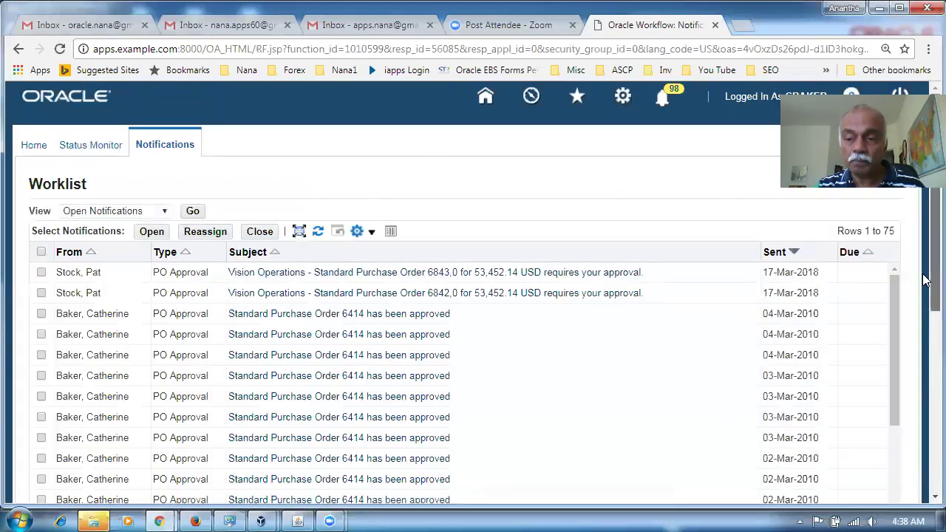
scroll(925, 279, "down", 5)
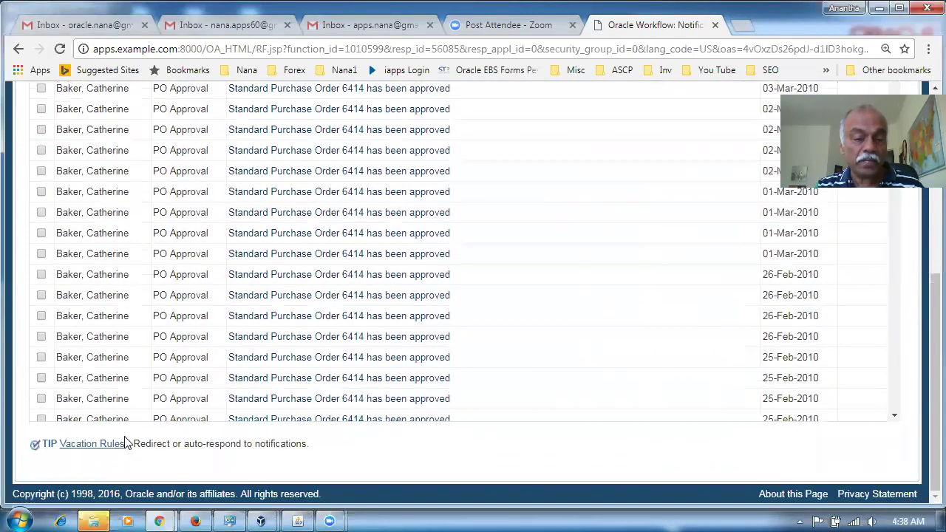
left_click(103, 444)
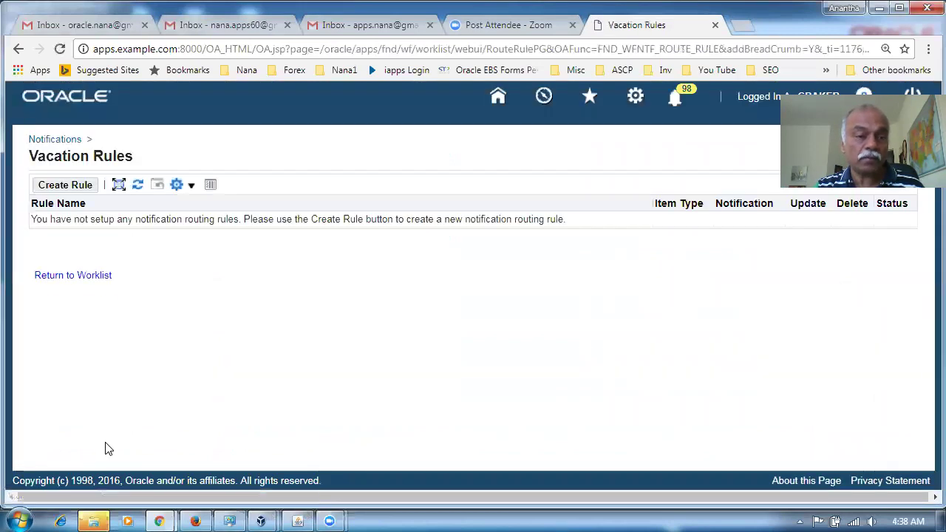
Step: Create a vacation rule with Item Type PO Approval and advance to the Notification step
left_click(61, 191)
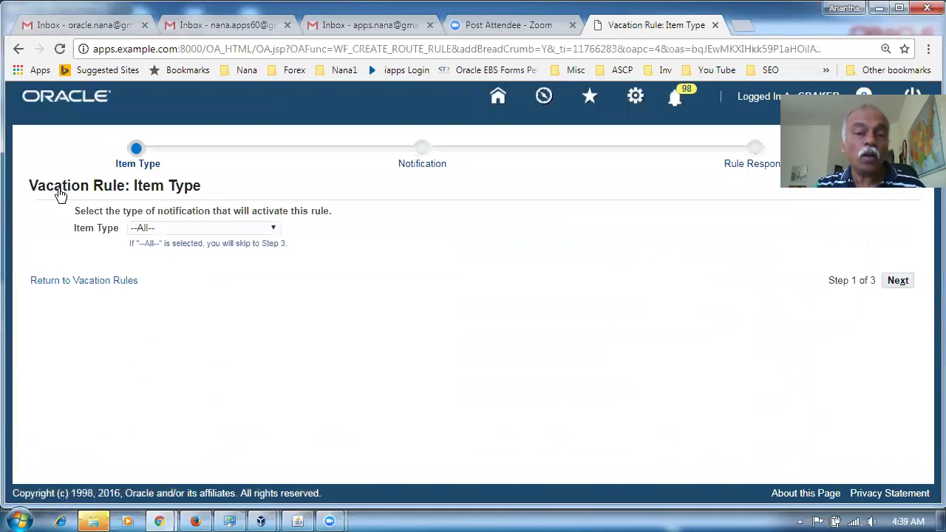
left_click(229, 229)
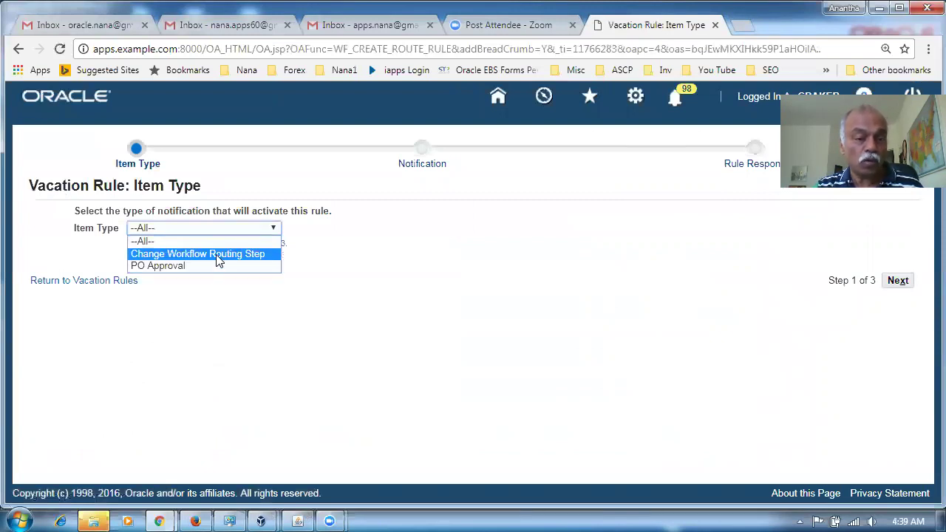
left_click(210, 266)
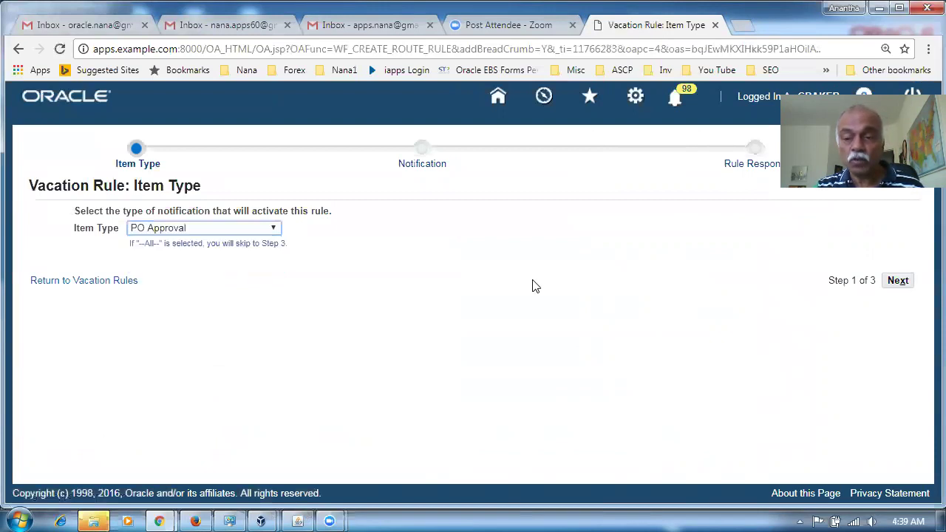
left_click(897, 284)
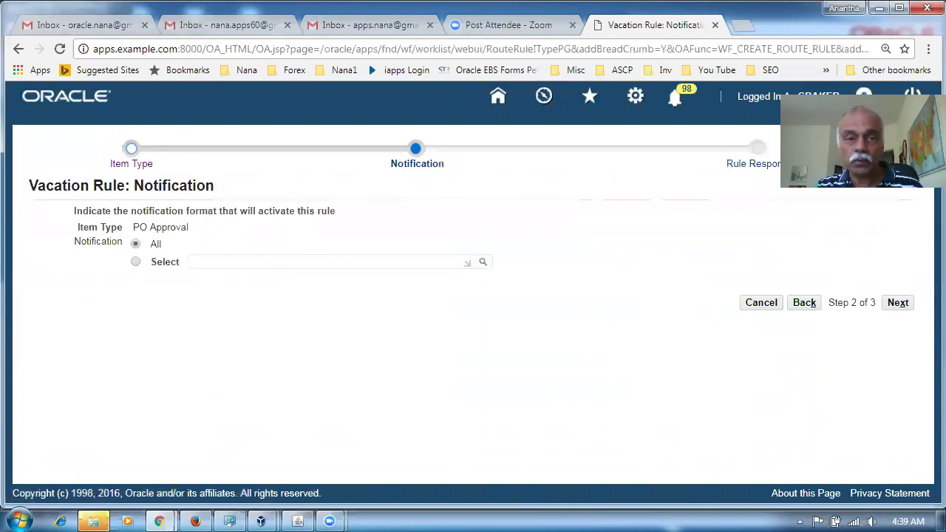
Step: On the response step, set the end date to 20 March 2018 and write the rule message
left_click(903, 312)
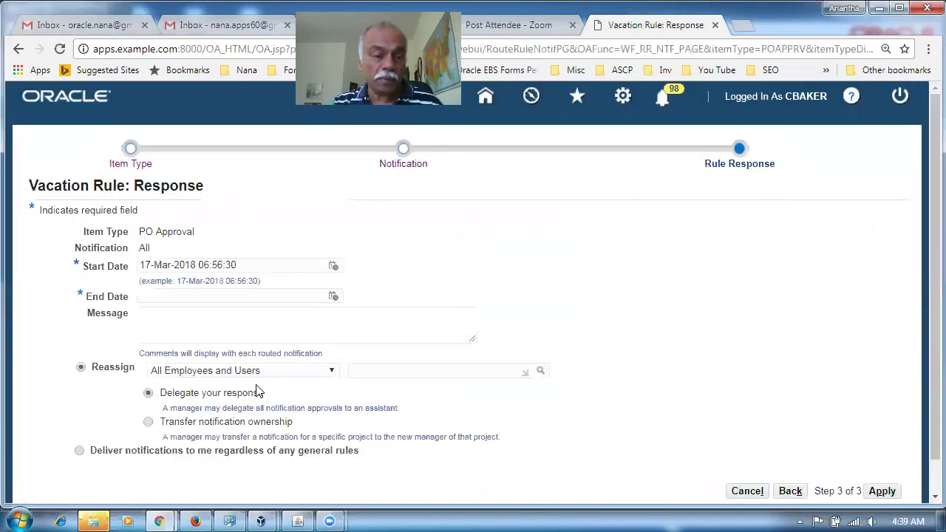
left_click(153, 297)
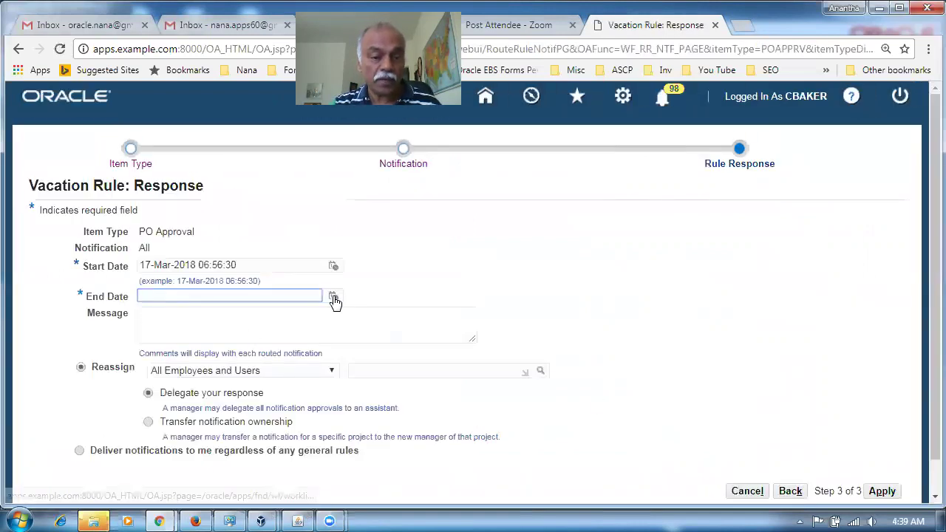
left_click(333, 297)
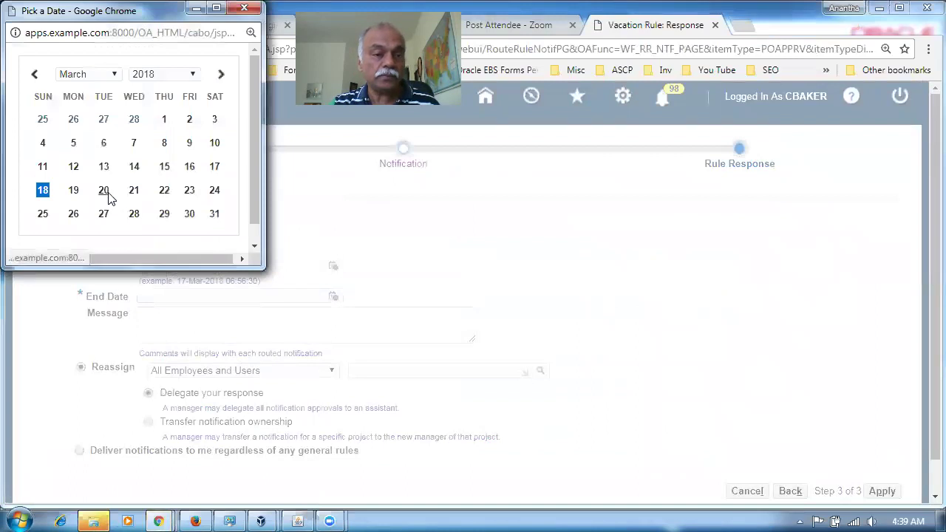
left_click(104, 191)
left_click(179, 335)
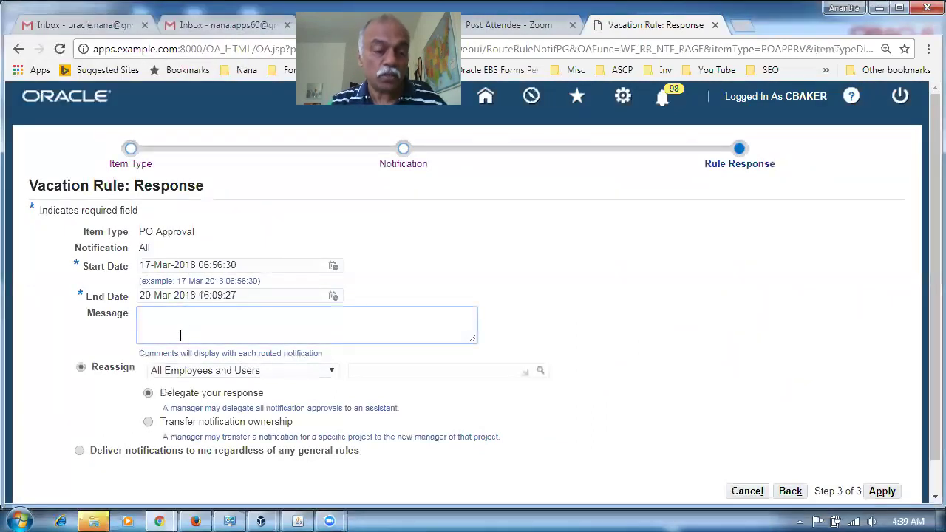
type("Pl")
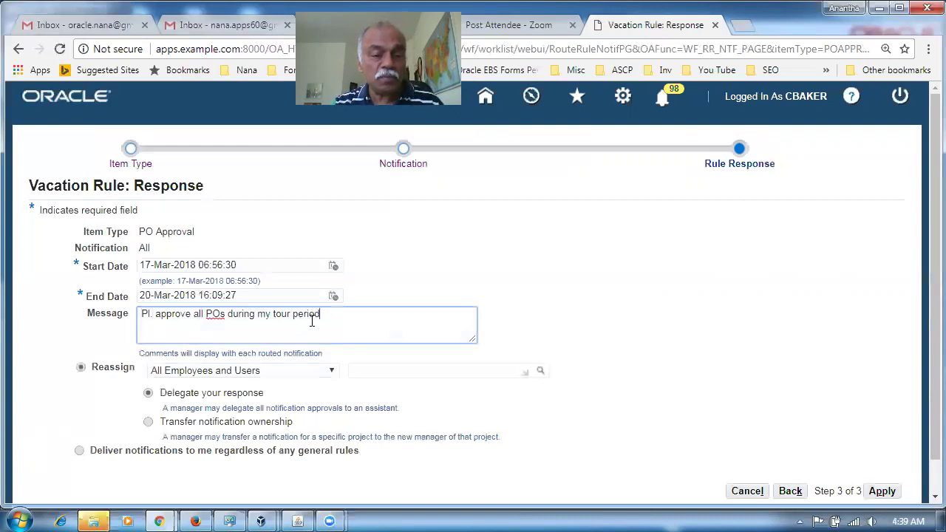
left_click_drag(321, 314, 141, 314)
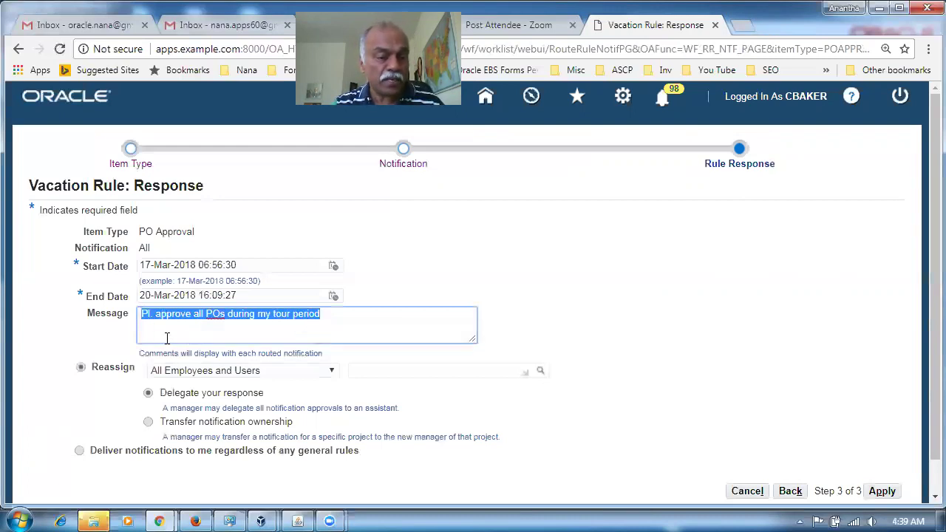
left_click(176, 320)
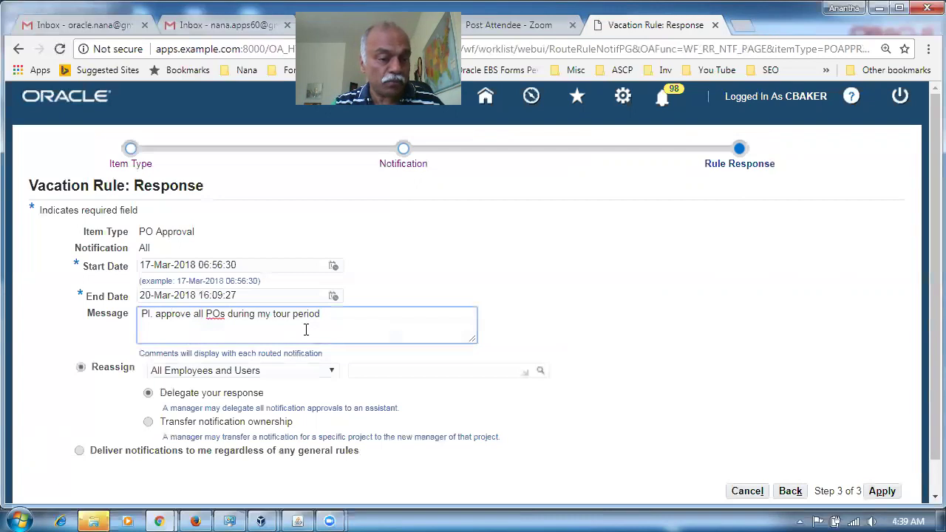
left_click_drag(331, 316, 137, 326)
left_click(171, 335)
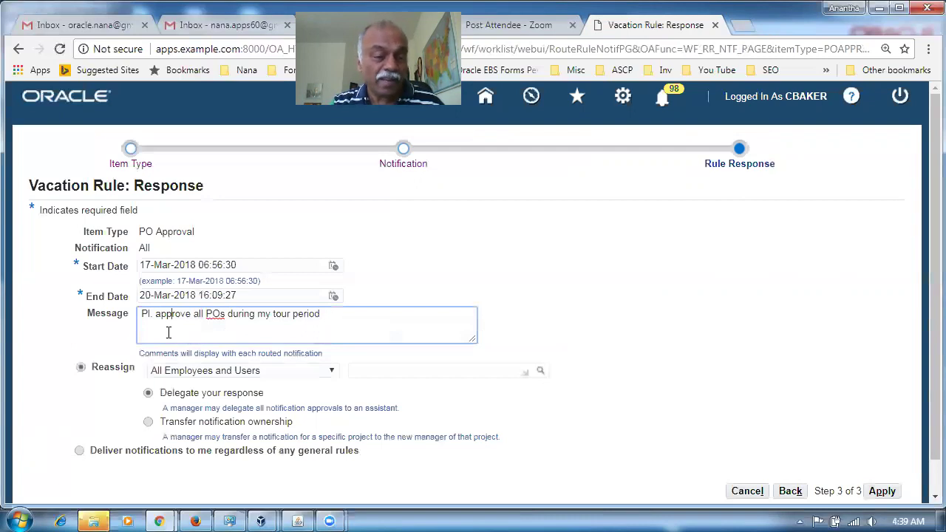
Step: Reassign to the chosen colleague with 'Delegate your response' and save the vacation rule
left_click(367, 372)
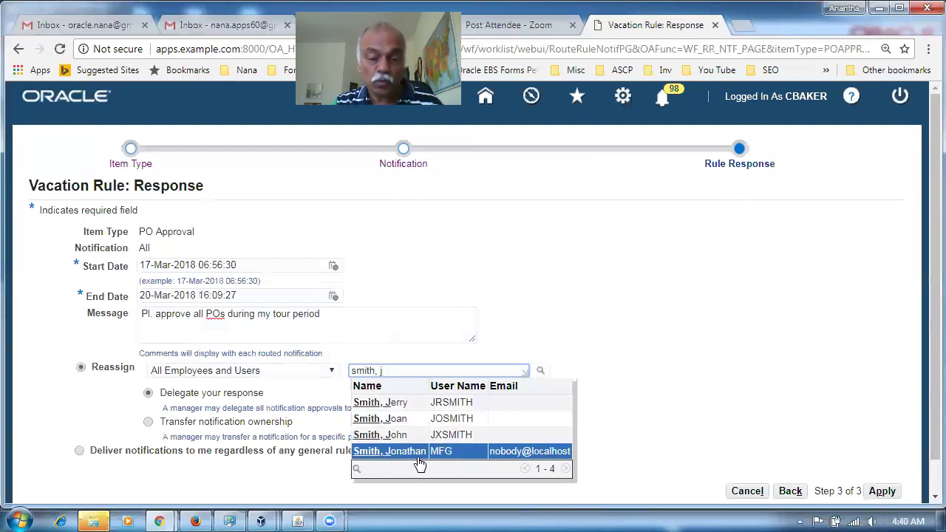
left_click(421, 452)
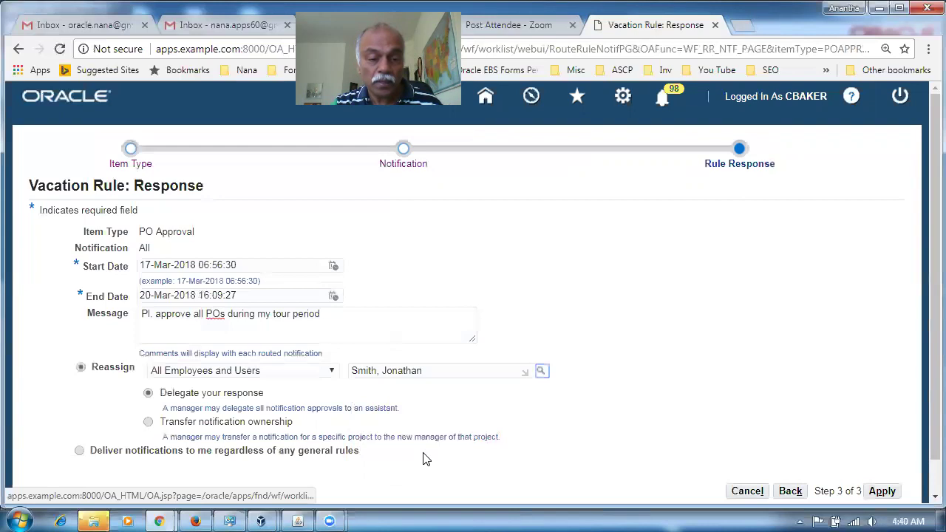
left_click(149, 423)
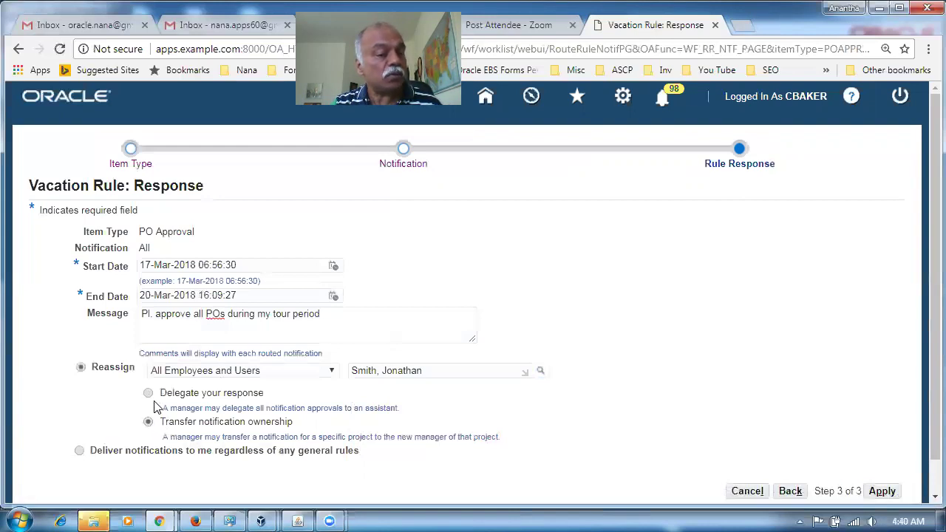
left_click(148, 393)
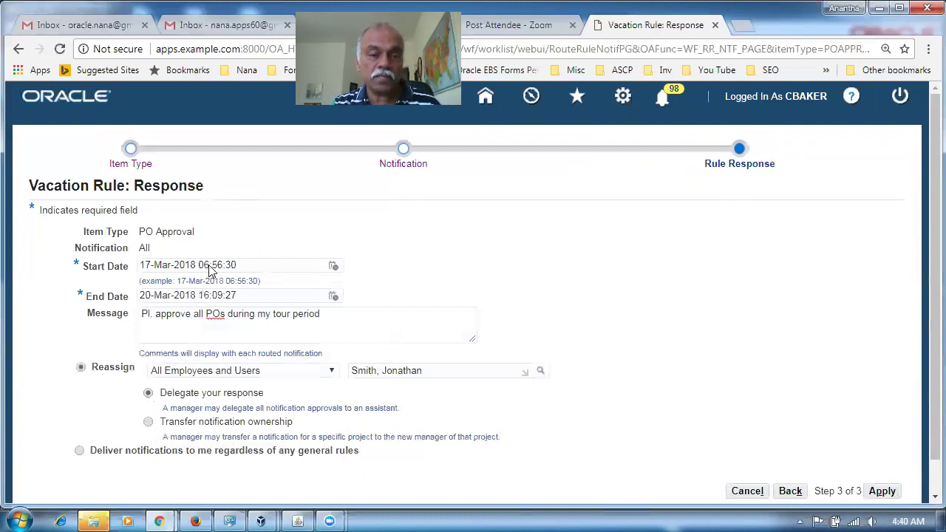
left_click(881, 491)
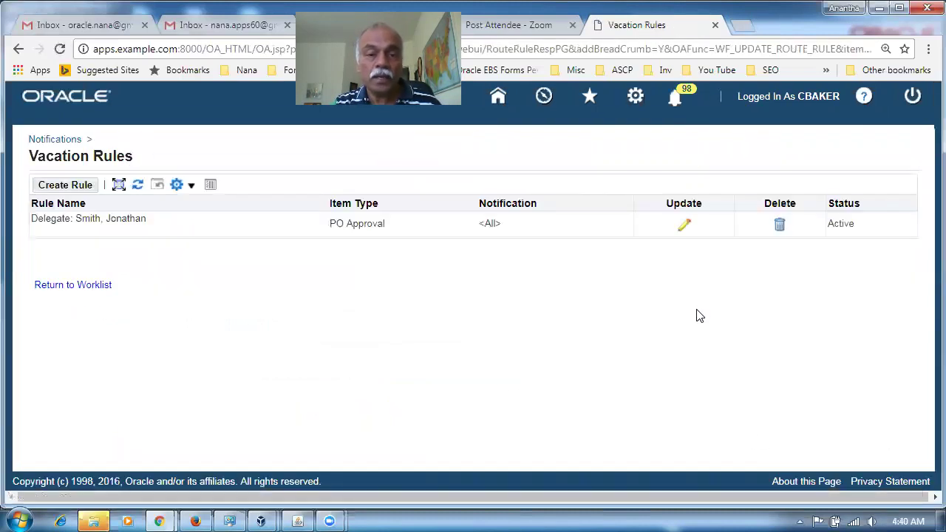
left_click(297, 521)
Step: Start a new purchase order with supplier 44_Engraver
left_click(74, 284)
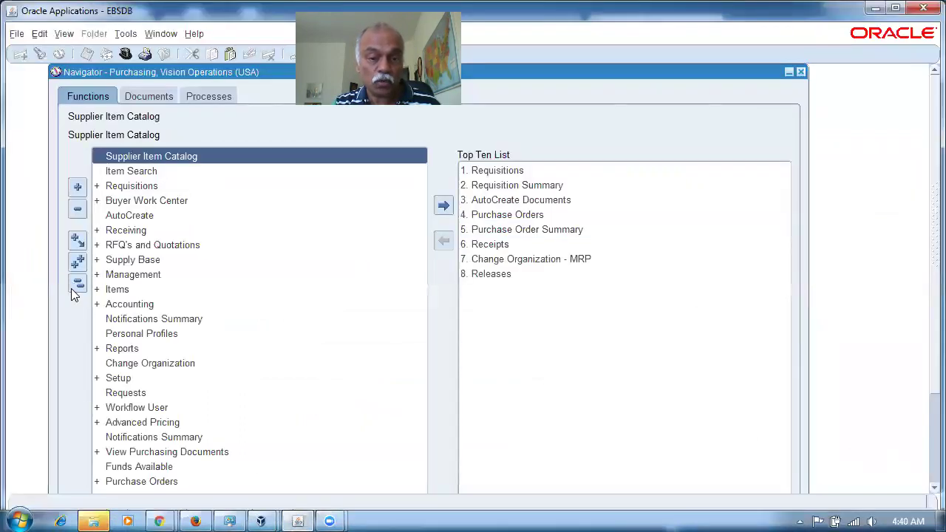
double_click(518, 215)
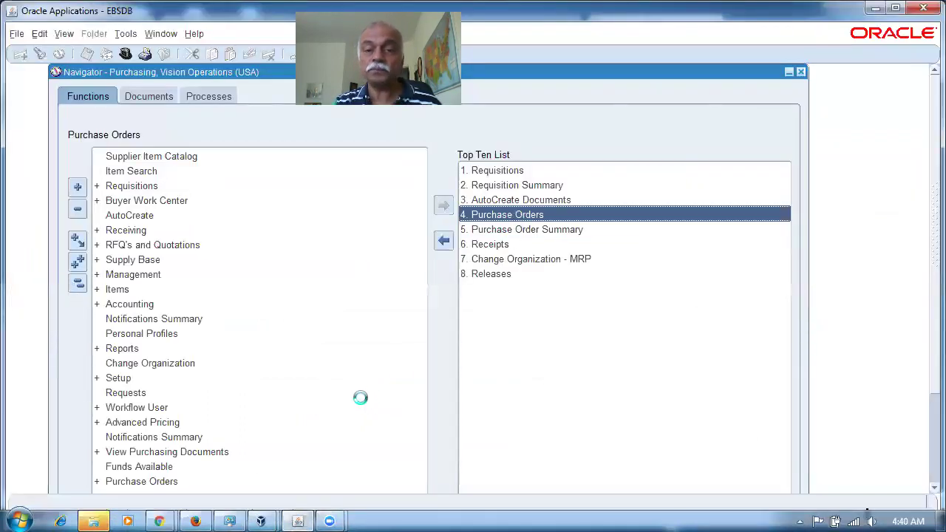
left_click(184, 124)
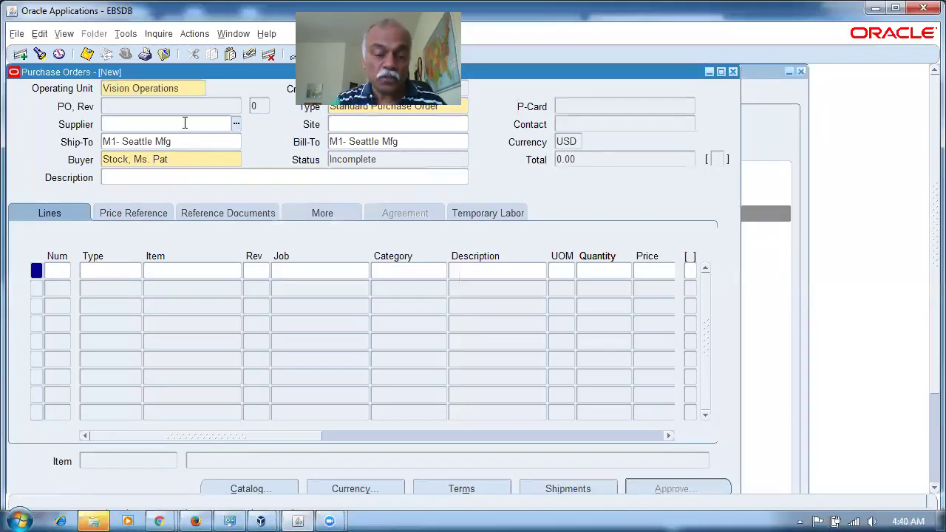
type("44")
key("Tab")
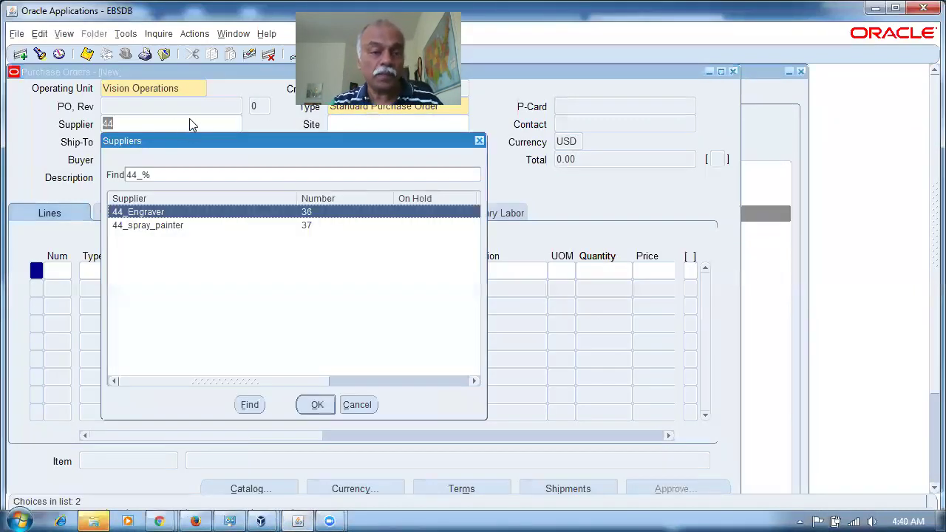
left_click(315, 404)
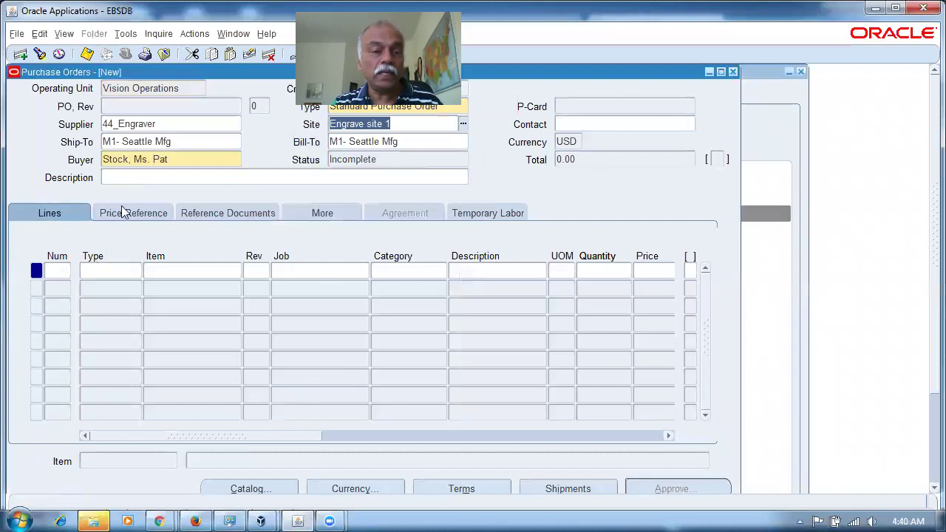
Step: Add a line for j25_bpa_test_item, quantity 5001 at price 10
left_click(224, 272)
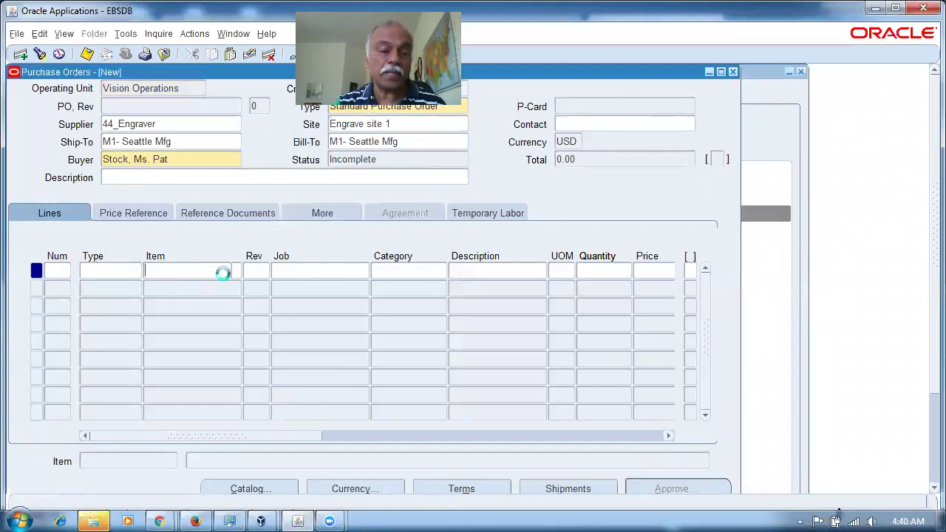
type("j25%")
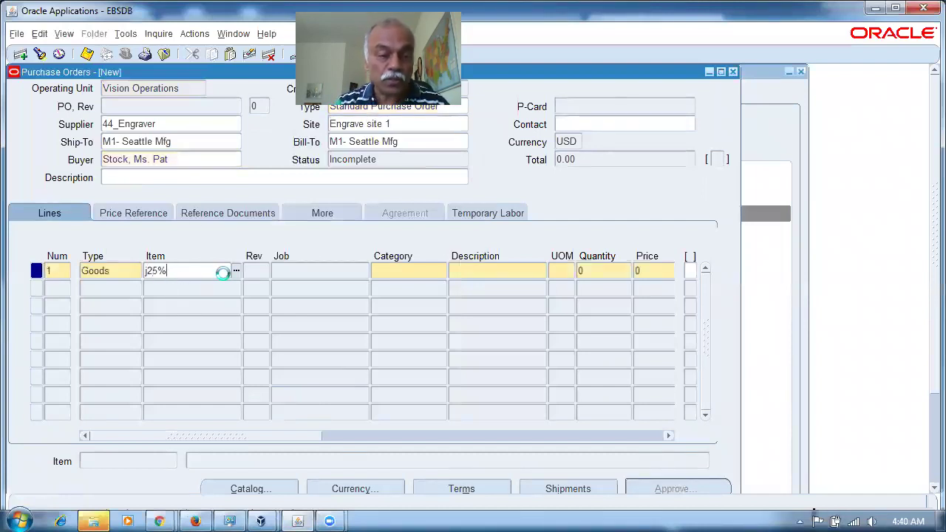
key("Tab")
left_click(608, 272)
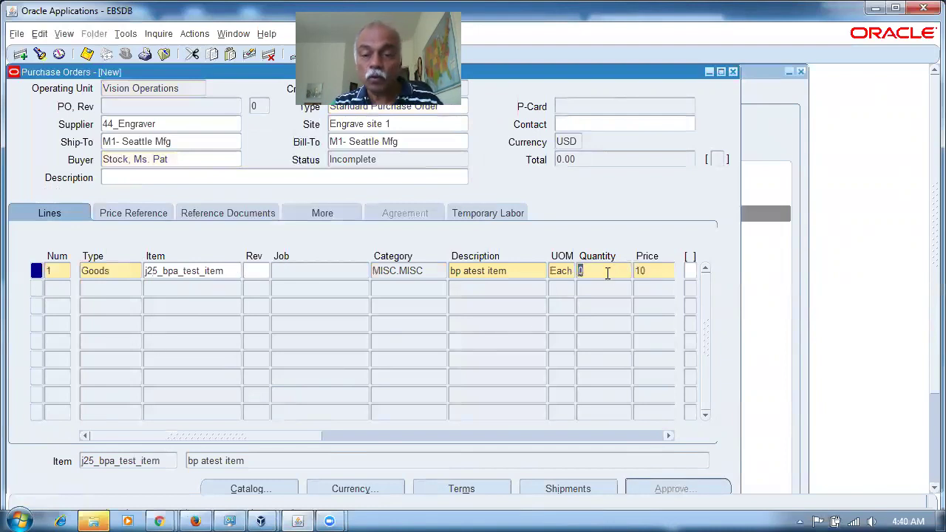
type("5001")
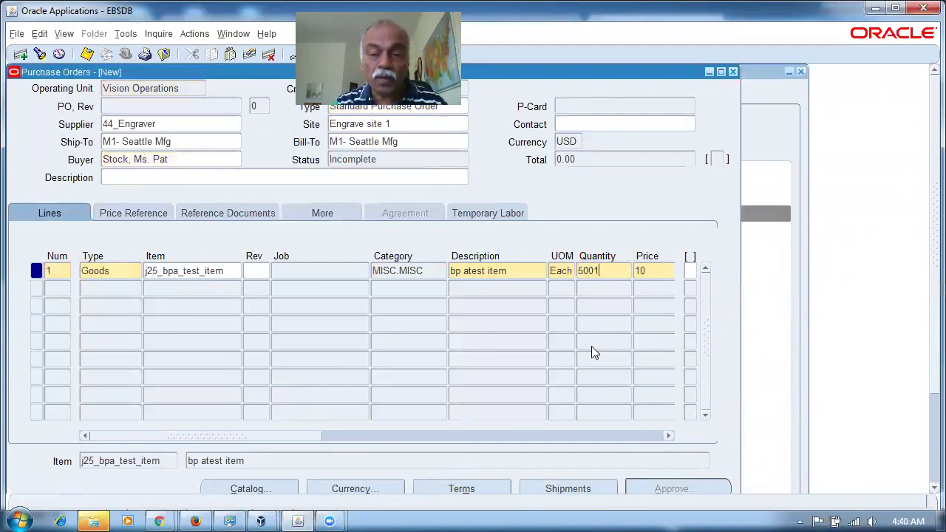
key("Tab")
left_click(628, 160)
Step: Set the shipment's promised date to 17-MAR-2018
left_click(545, 491)
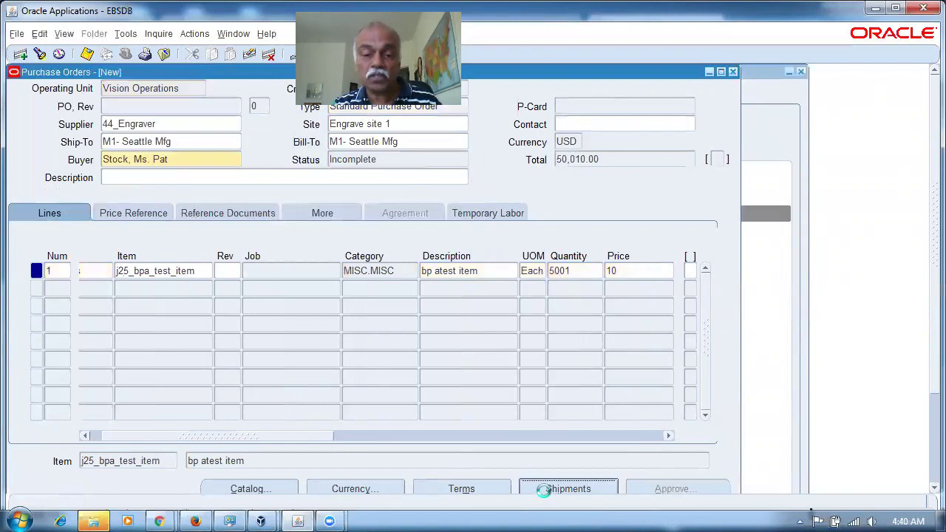
left_click(334, 193)
double_click(334, 191)
key("Return")
key("Tab")
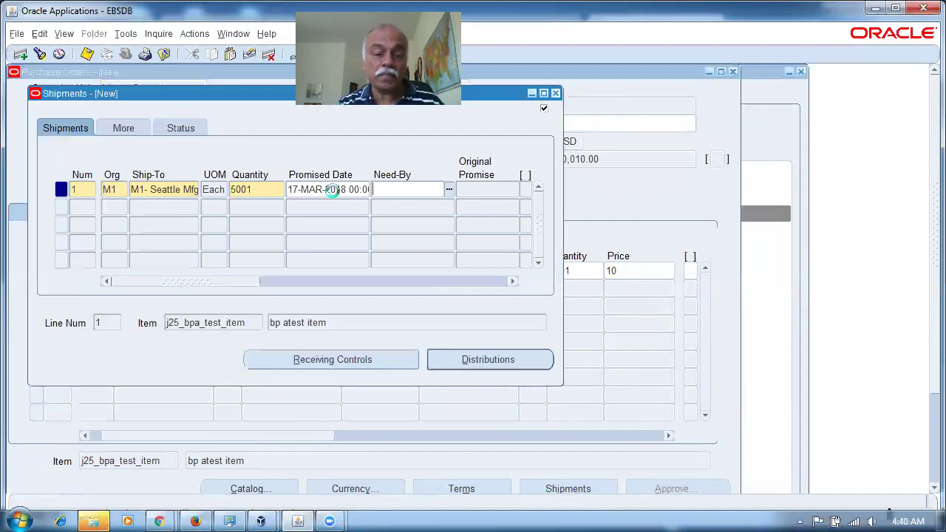
Step: Save the order as PO 6844, submit it for approval and close the form
key("ctrl+s")
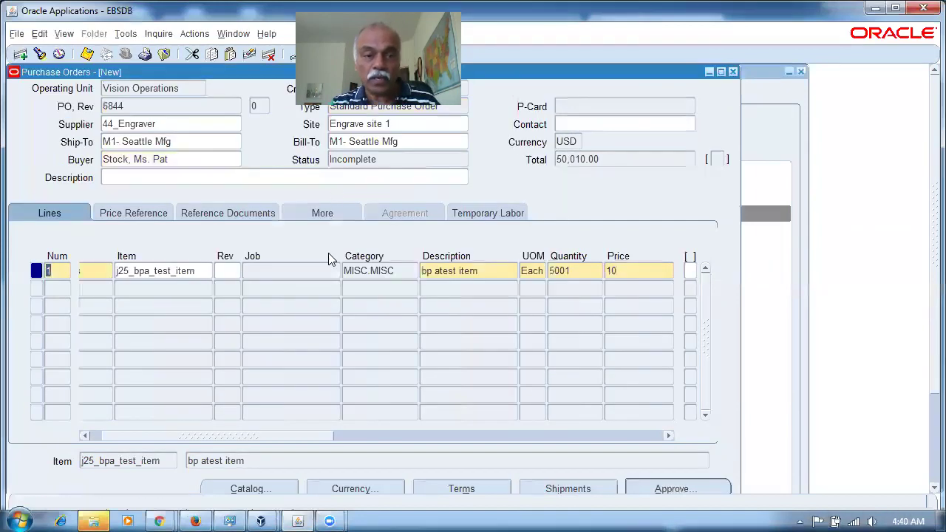
left_click(139, 109)
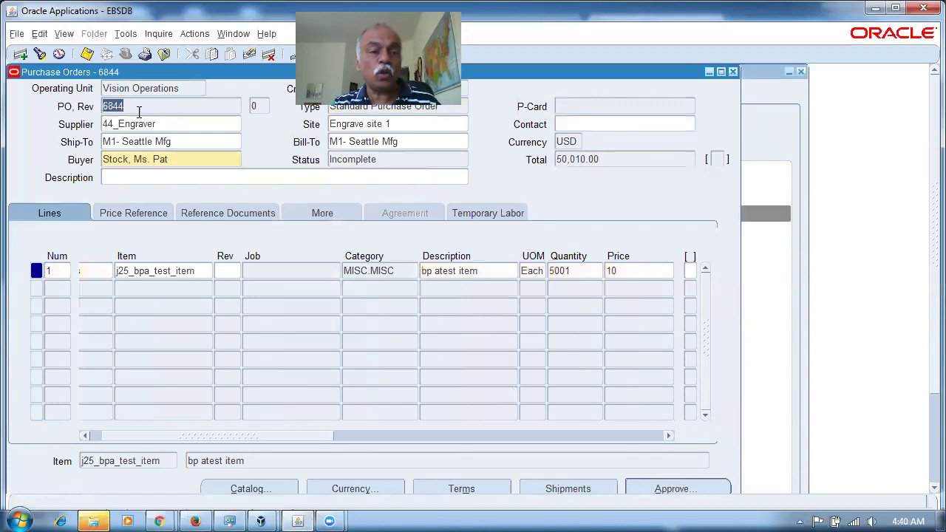
left_click(658, 487)
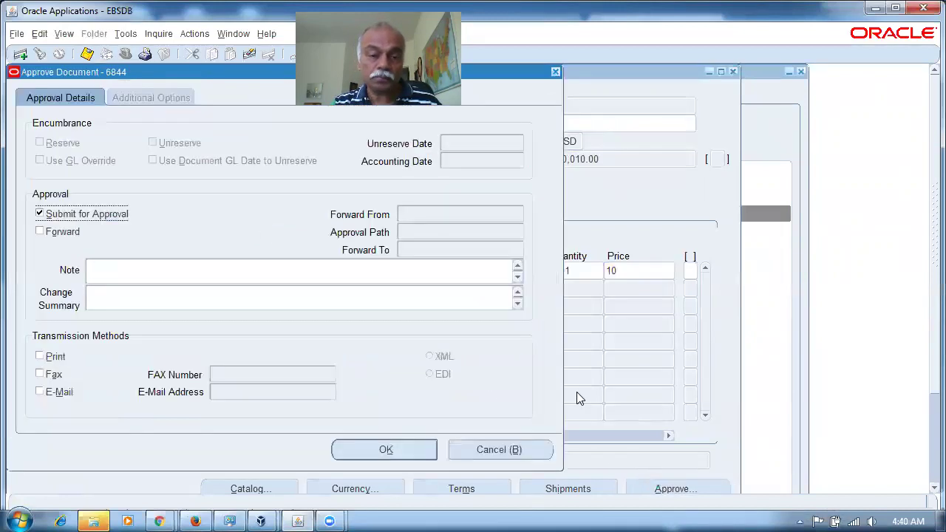
left_click(355, 449)
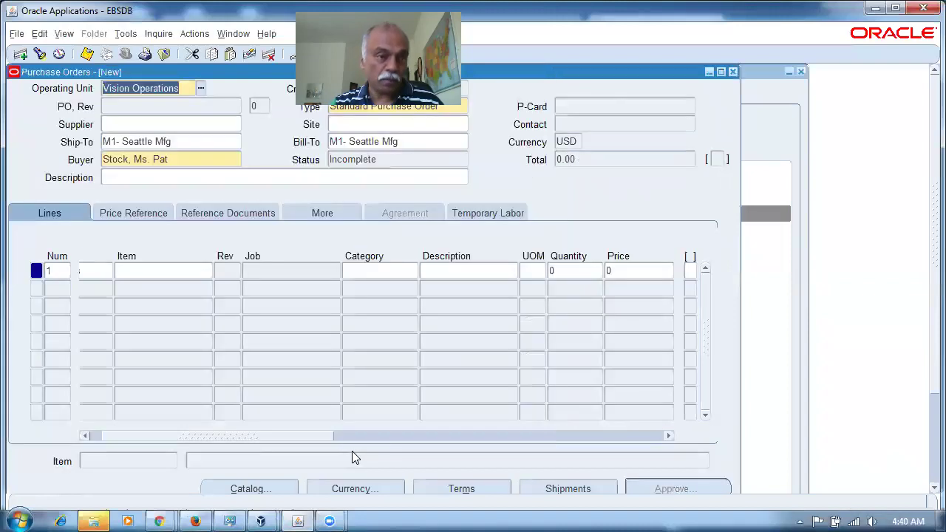
left_click(733, 72)
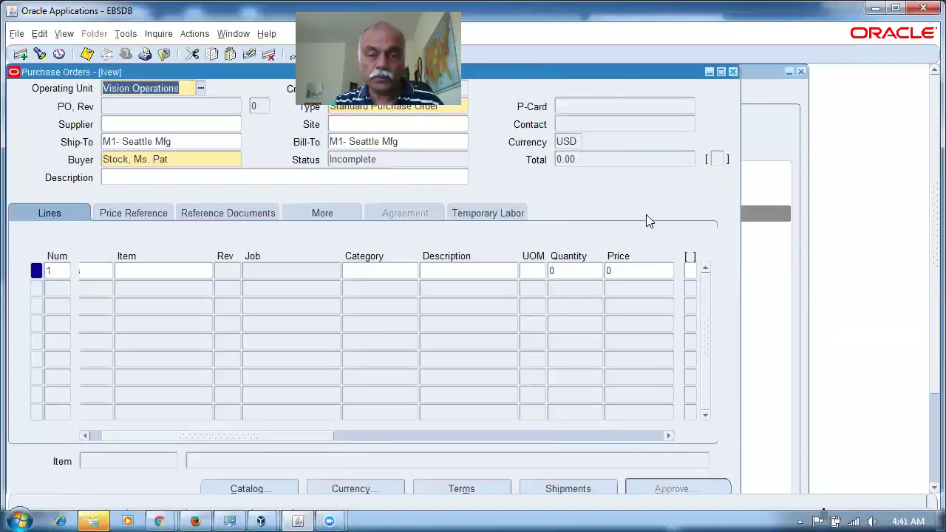
Step: Find PO 6844 in the Purchase Order Summary and open its action history
double_click(528, 230)
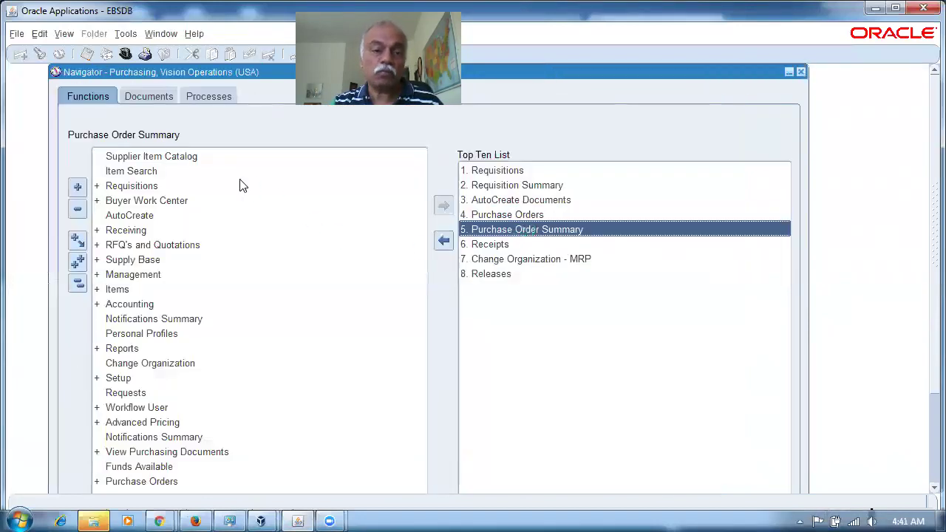
left_click(216, 107)
type("6844")
key("Tab")
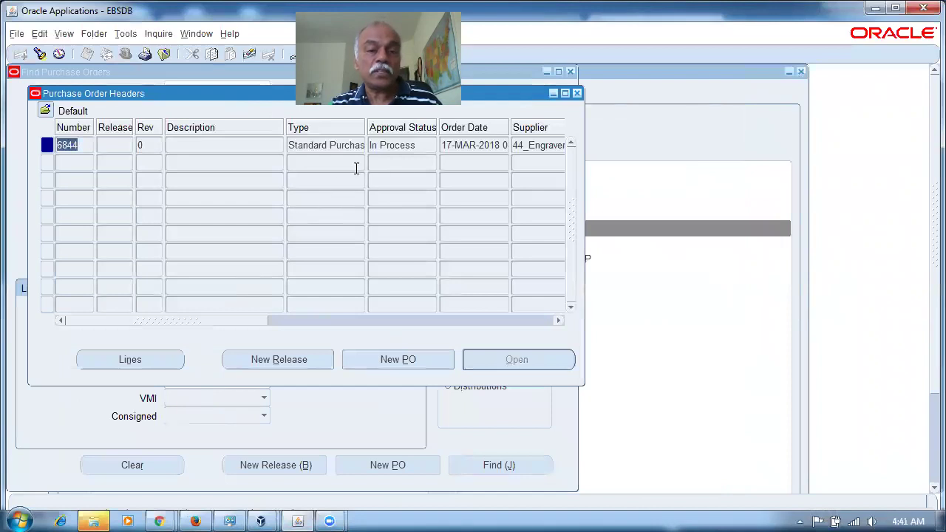
left_click(360, 145)
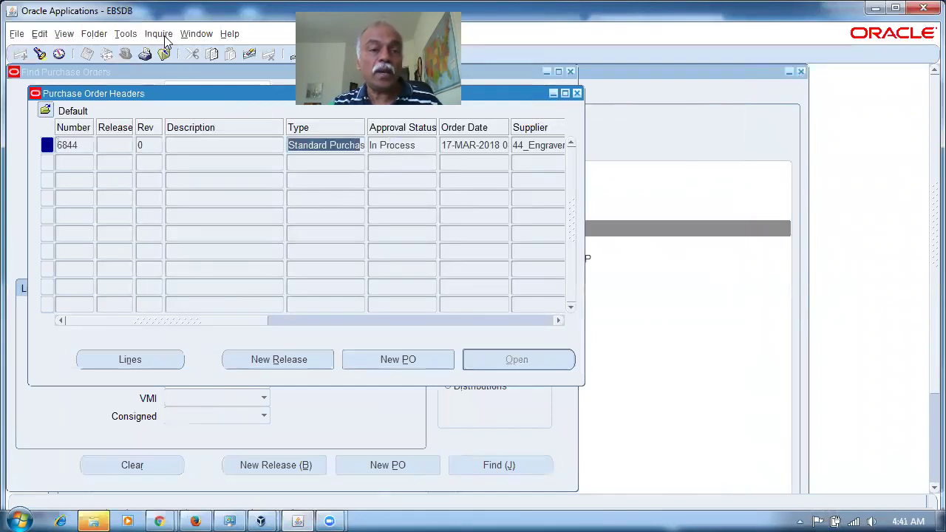
left_click(161, 37)
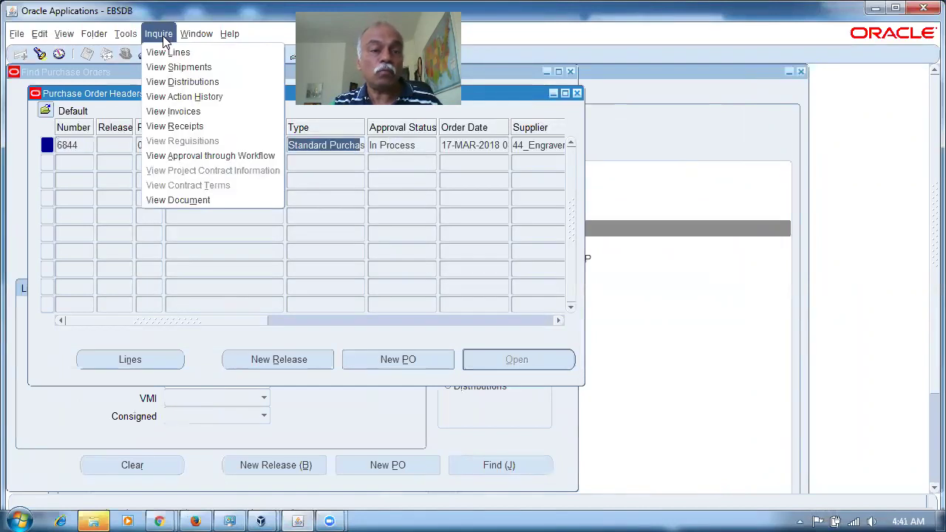
left_click(161, 97)
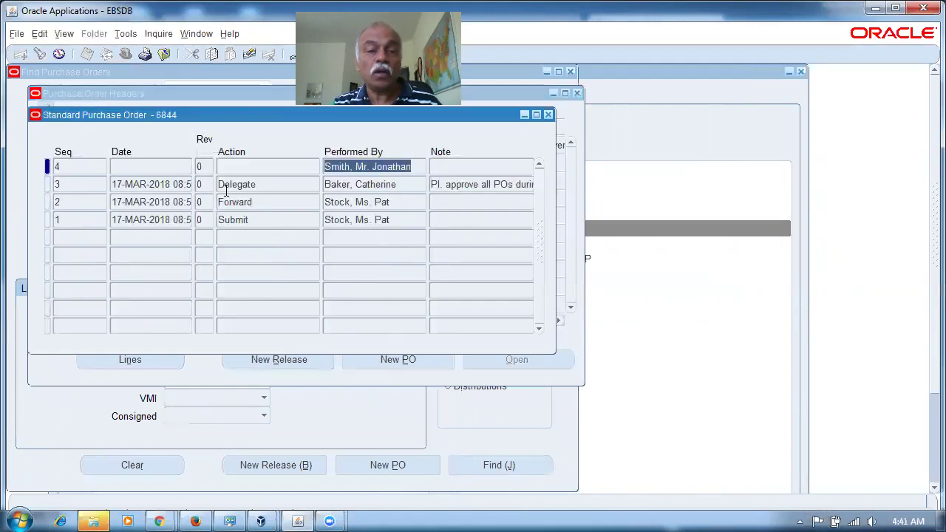
Step: Inspect the Delegate row, including its performer, current holder and delegation note
left_click(254, 184)
left_click(351, 185)
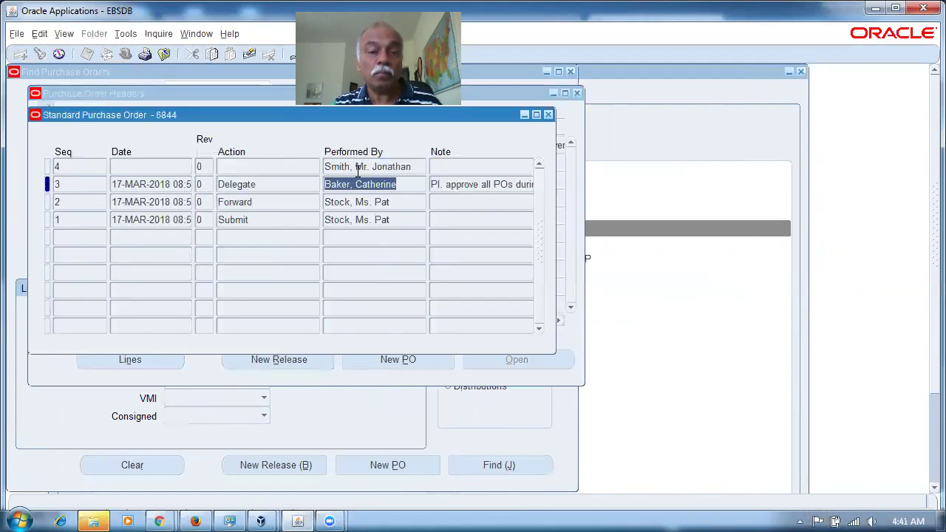
double_click(339, 166)
left_click(453, 186)
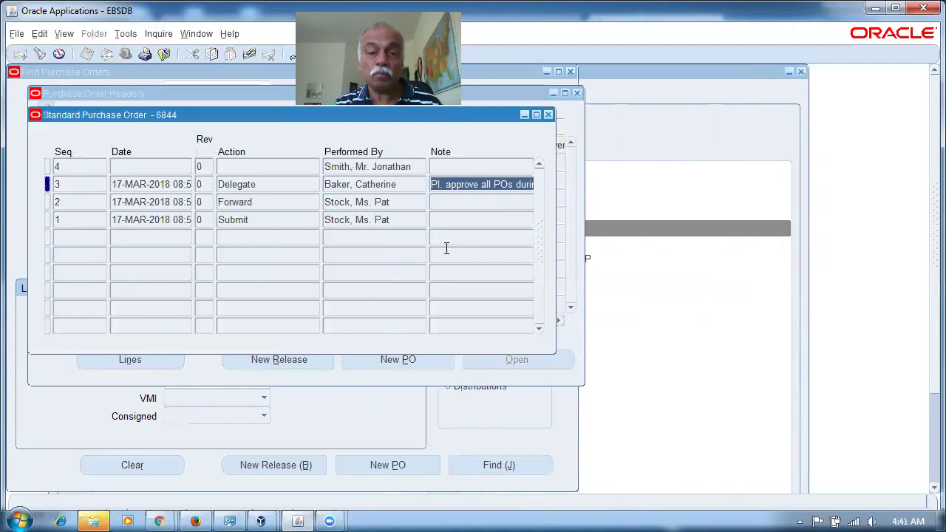
key("End")
key("ctrl+Left")
key("Left")
key("Left")
key("Left")
key("Left")
key("Left")
key("Left")
key("Left")
key("Left")
key("Left")
key("Left")
key("Left")
key("Left")
key("Left")
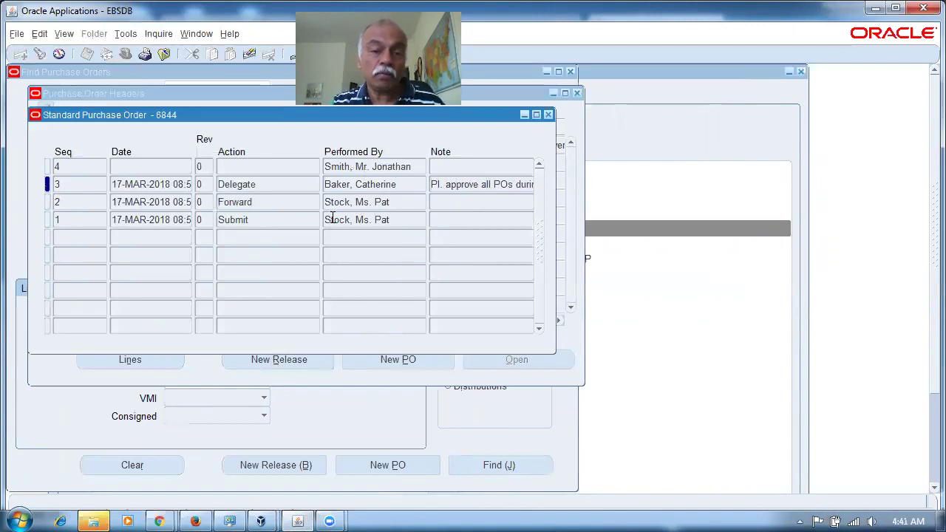
Step: Compare the row 4 performer with the row 3 Delegate entry, then close the history and switch to Firefox
left_click(391, 169)
left_click_drag(390, 171, 415, 174)
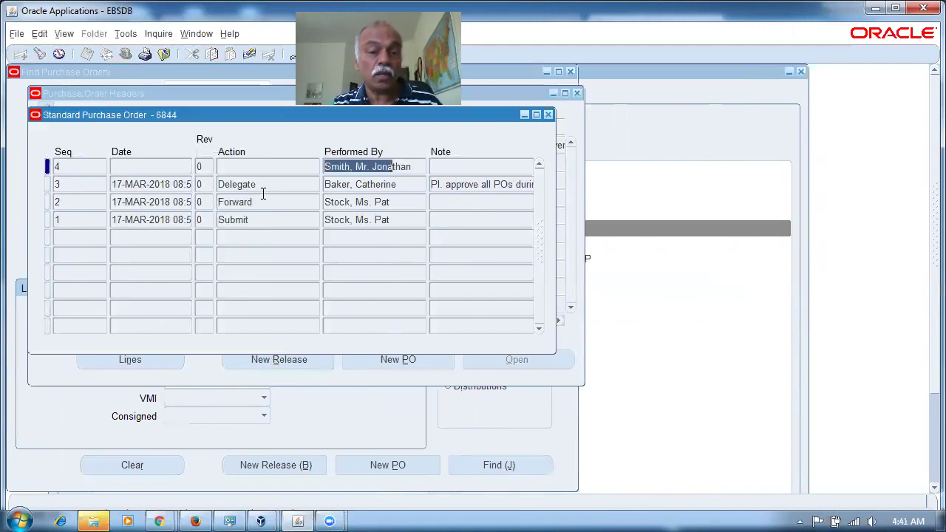
left_click(401, 182)
left_click(406, 167)
left_click(305, 182)
left_click(392, 163)
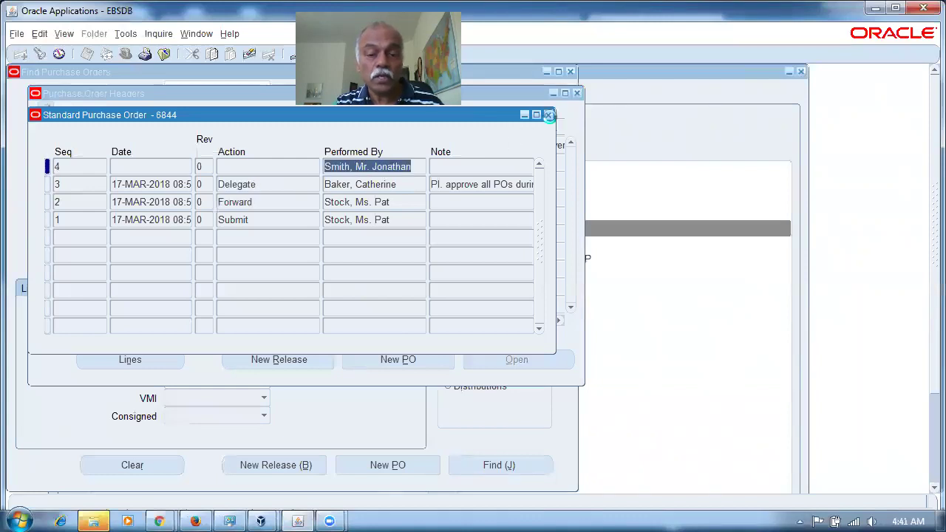
left_click(549, 115)
left_click(195, 520)
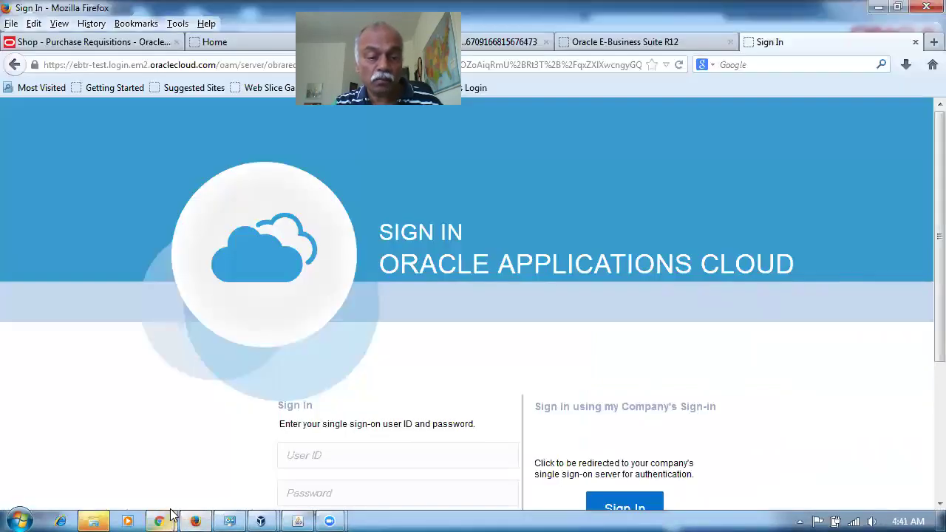
Step: Log back into E-Business Suite web as user mfg and reach the home page
mouse_move(159, 520)
left_click(138, 471)
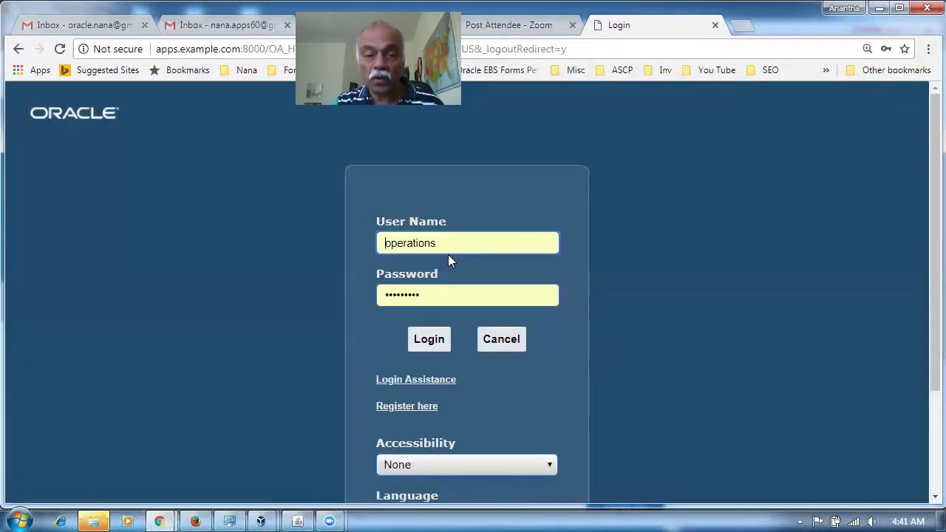
left_click_drag(447, 254, 203, 220)
type("mfg")
key("Tab")
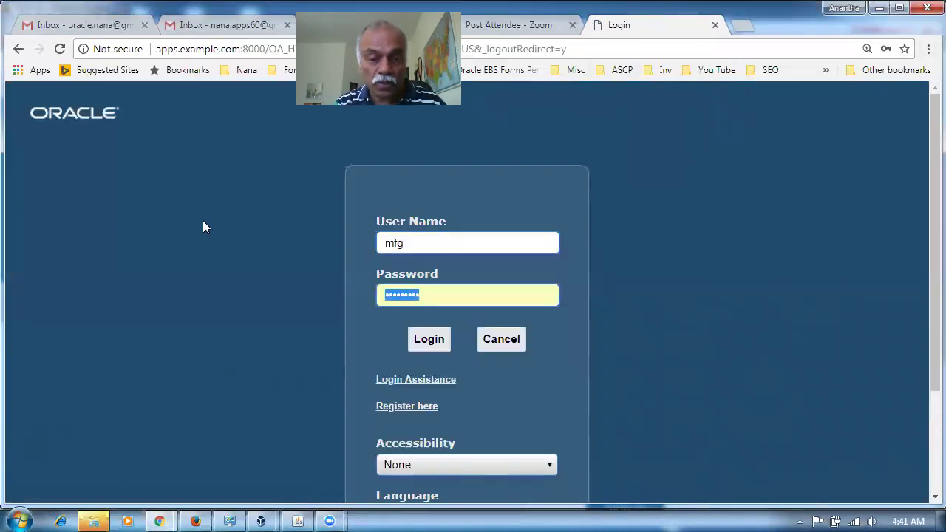
key("Return")
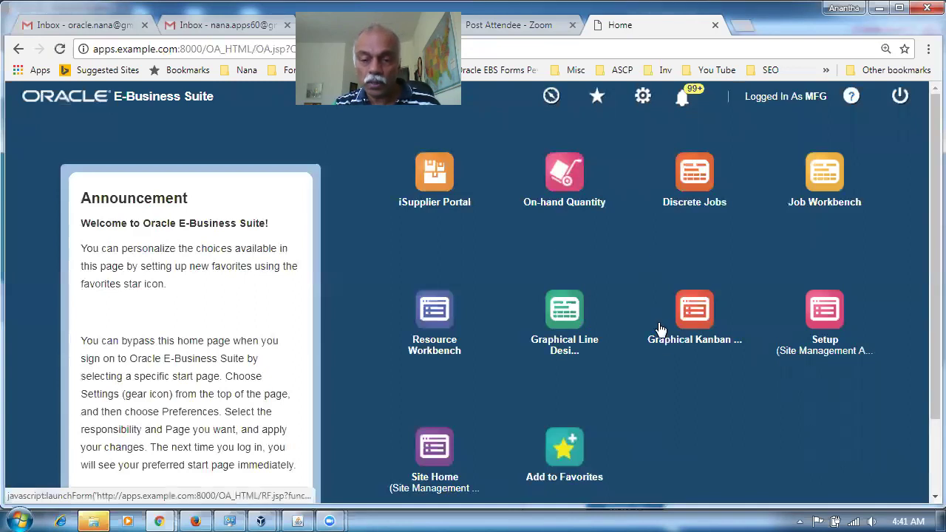
scroll(662, 379, "down", 1)
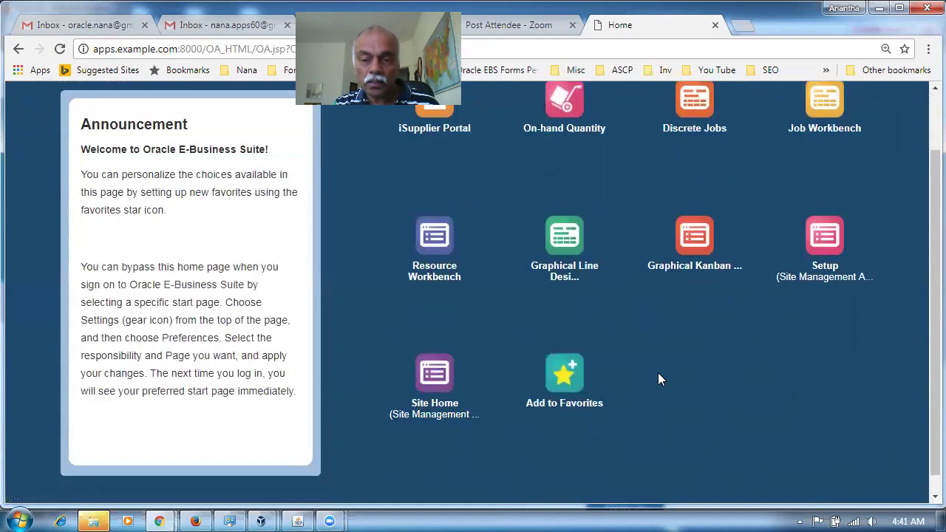
scroll(660, 379, "up", 1)
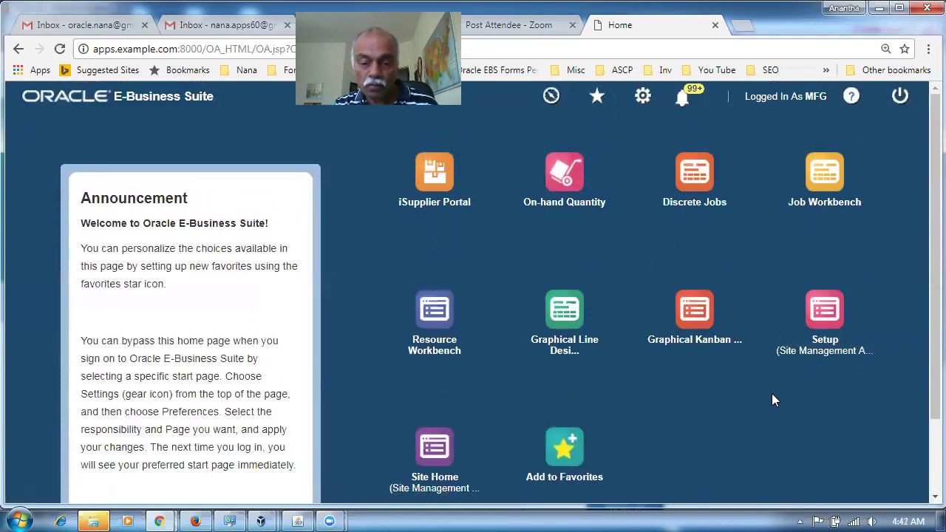
Step: In Manage Favorites, search for functions with the description 'Notification'
left_click(549, 451)
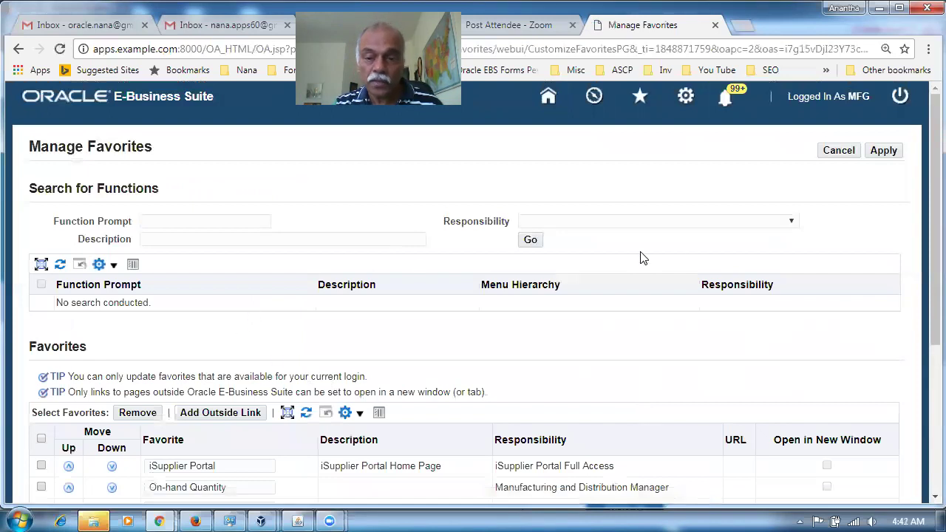
left_click(673, 223)
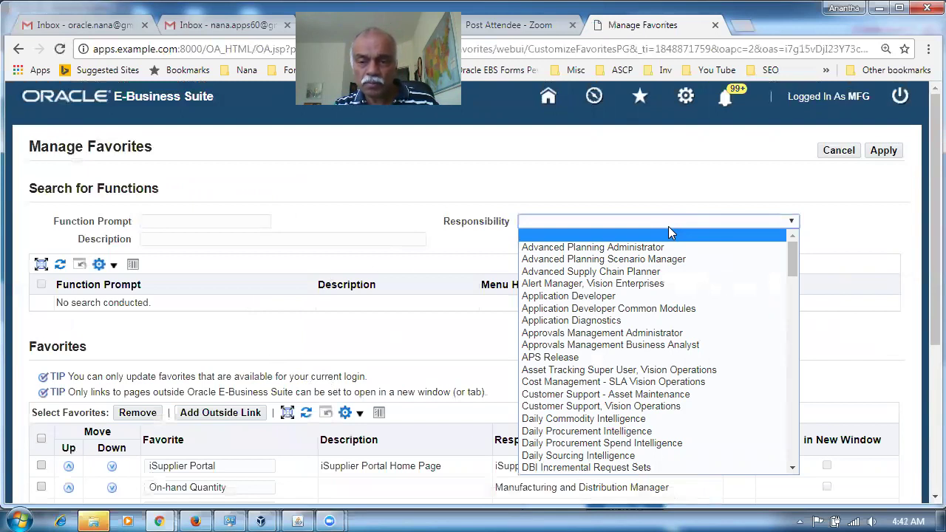
left_click(668, 234)
left_click(190, 238)
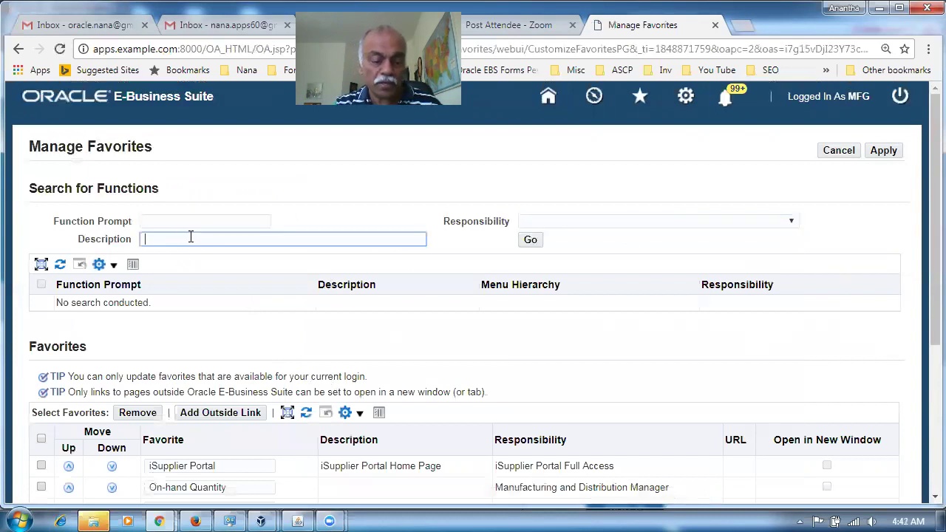
type("Notifi")
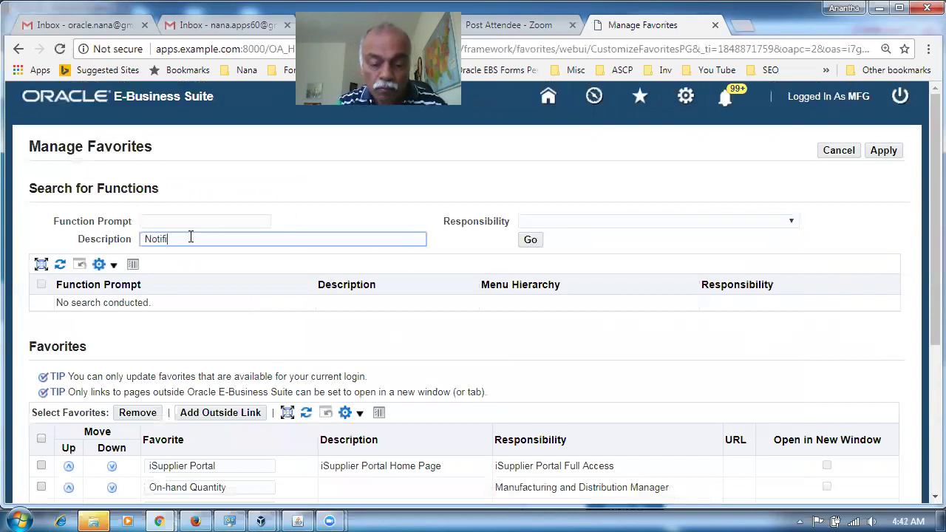
type("cation")
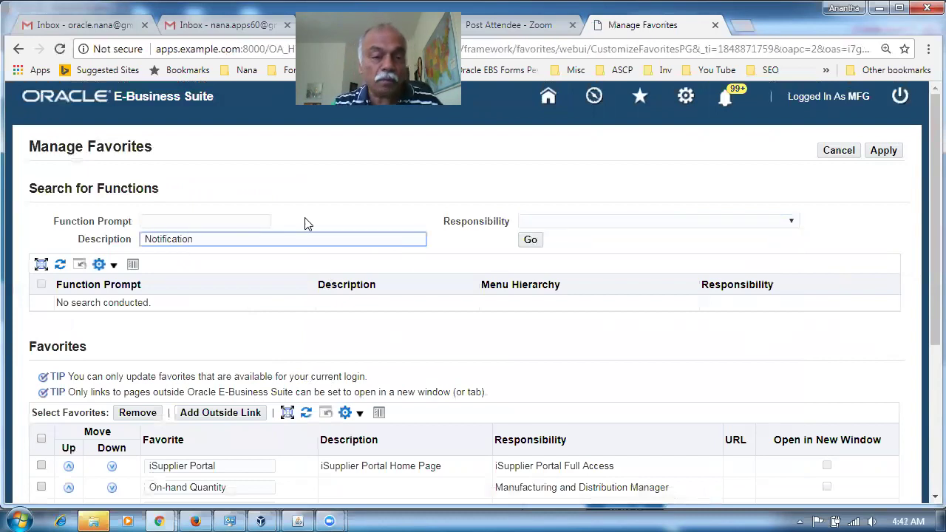
left_click(534, 242)
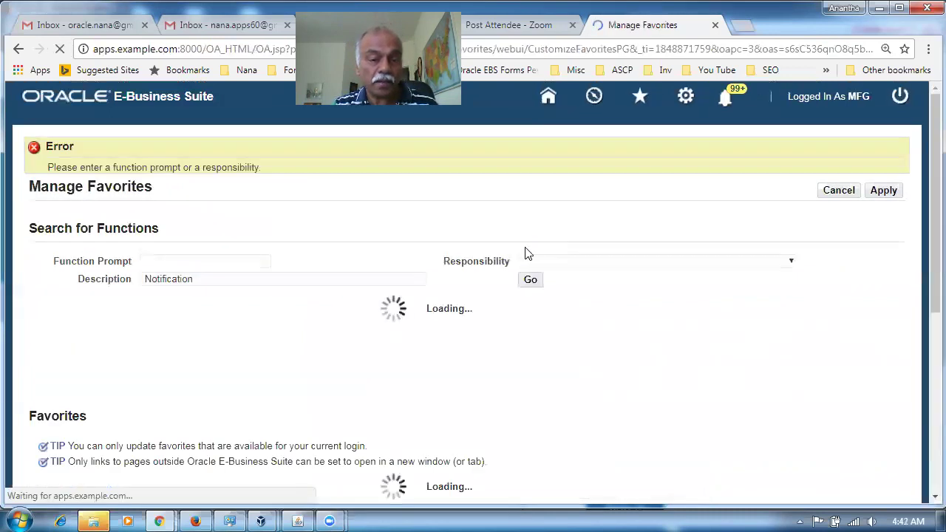
Step: Repeat the function search under the Advanced Planning Administrator responsibility
scroll(271, 373, "down", 2)
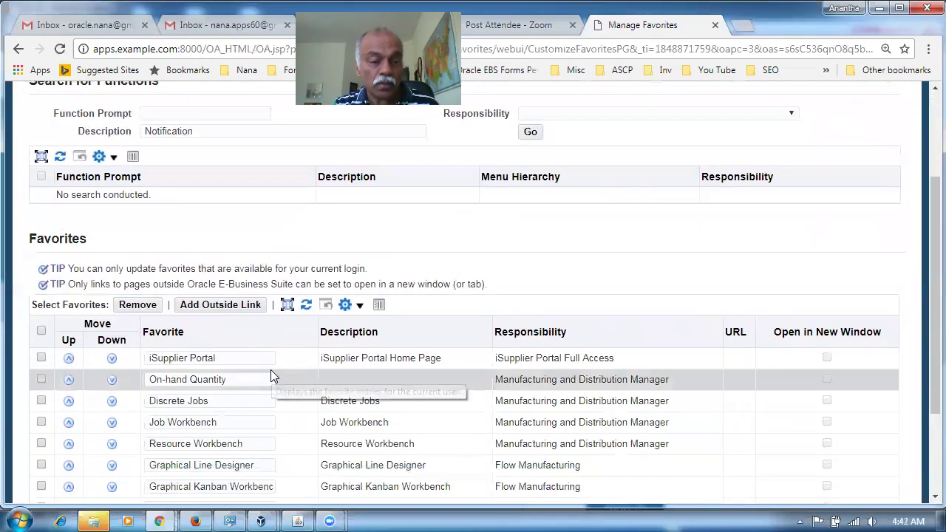
scroll(271, 376, "down", 2)
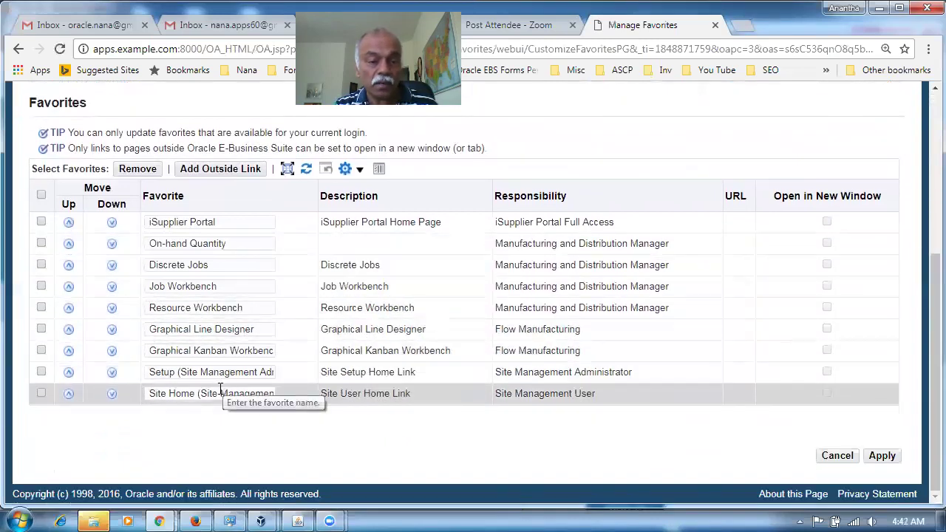
scroll(294, 396, "up", 3)
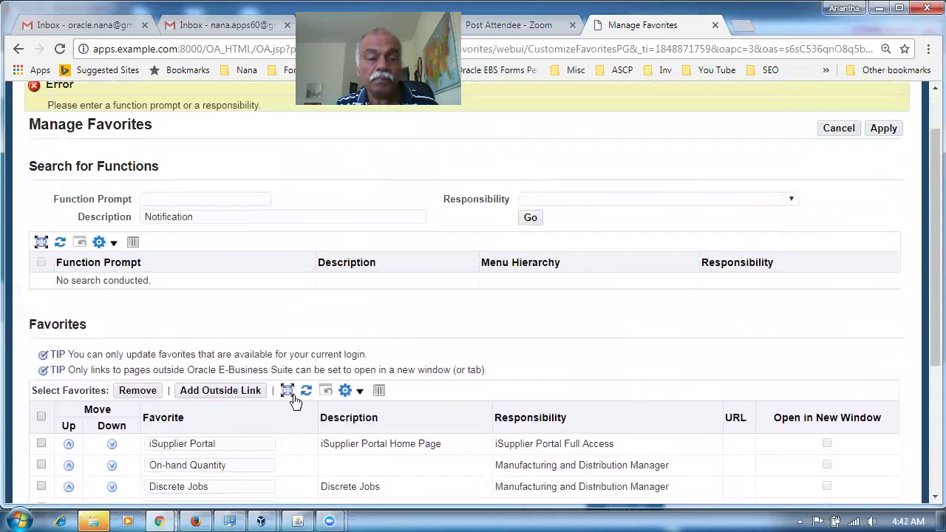
left_click(644, 201)
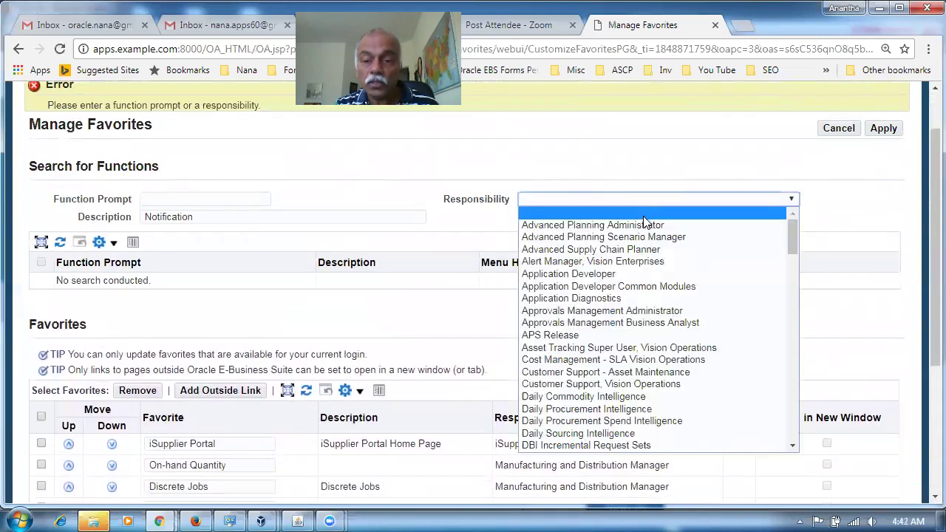
left_click(644, 224)
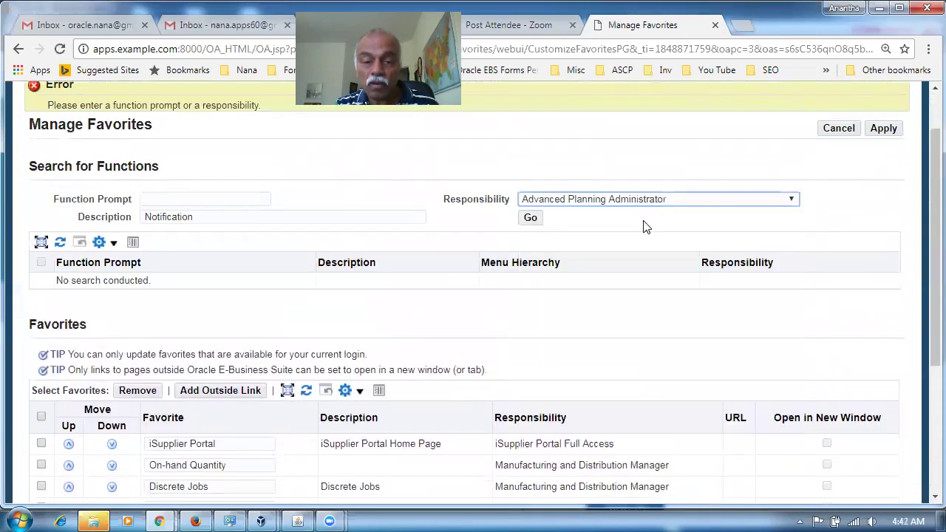
left_click(533, 224)
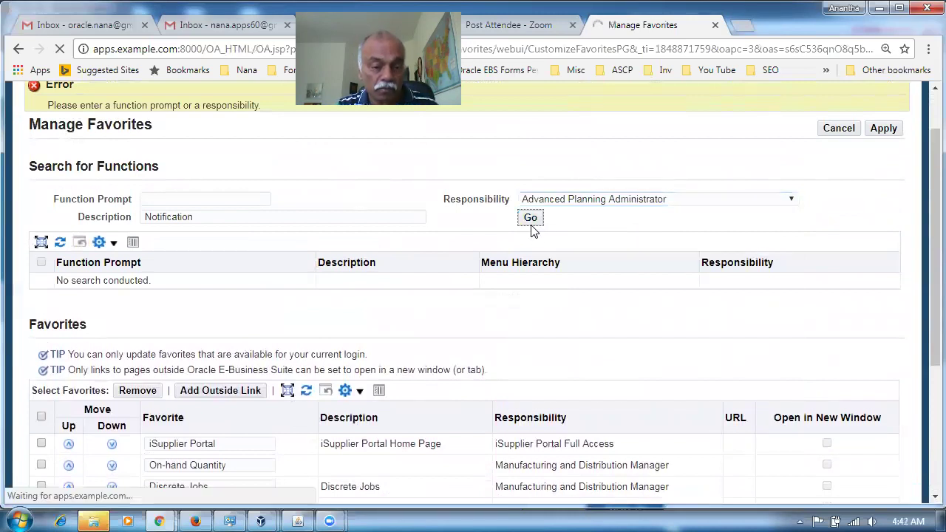
Step: Repeat the function search under Purchasing, Vision Operations (USA)
scroll(323, 340, "down", 2)
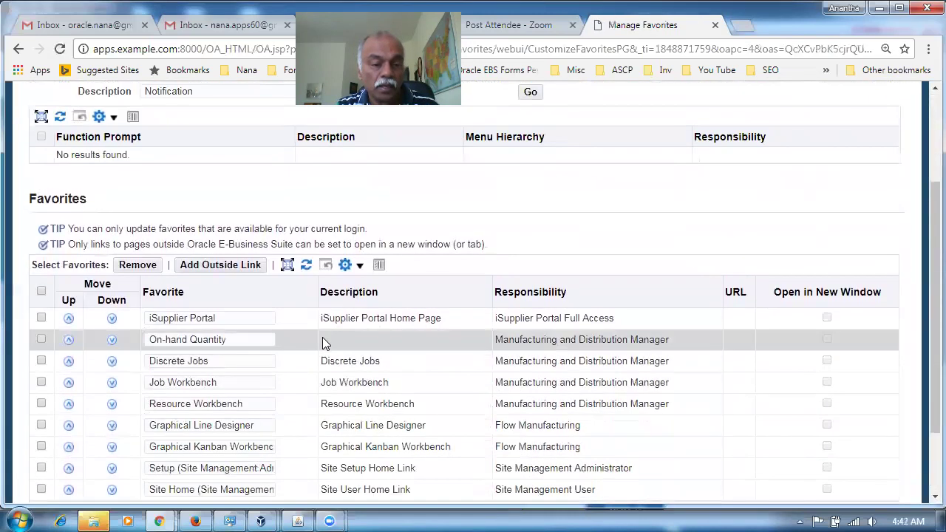
scroll(322, 337, "down", 2)
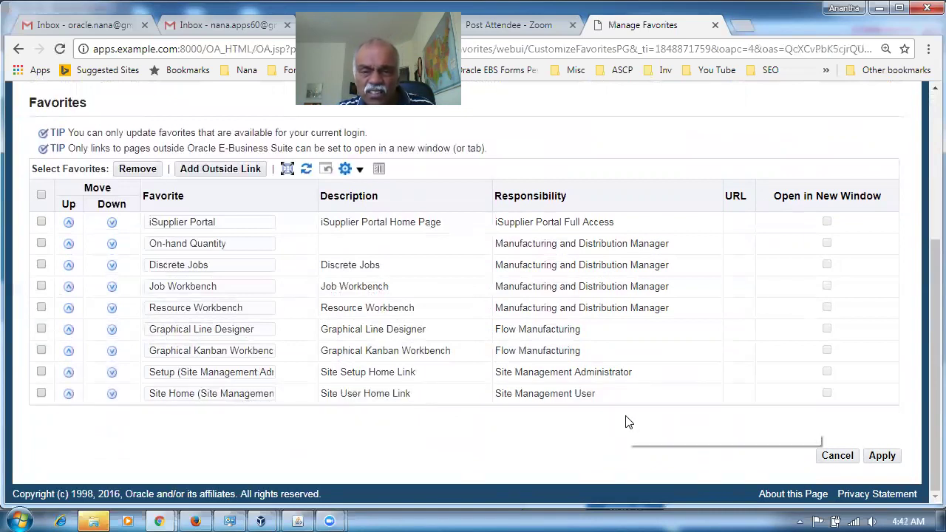
scroll(632, 425, "up", 3)
left_click(651, 201)
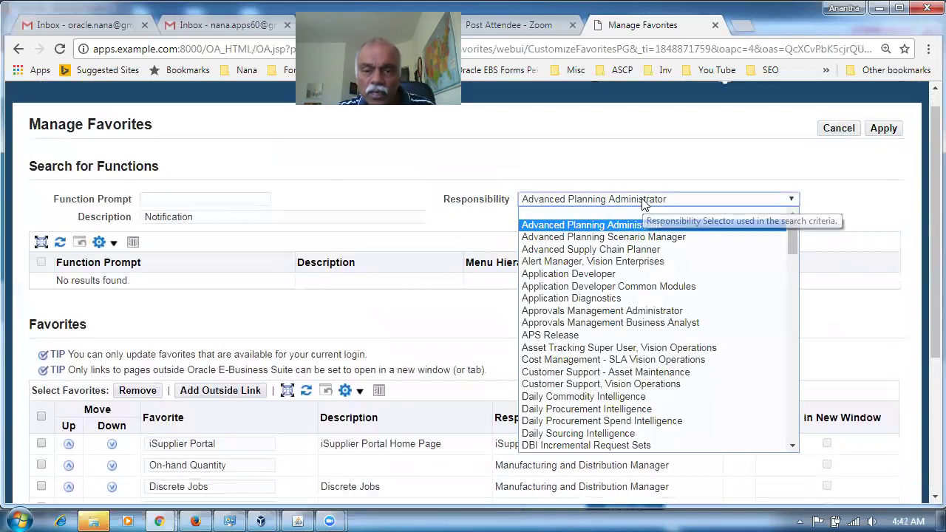
left_click_drag(791, 247, 785, 381)
left_click(697, 337)
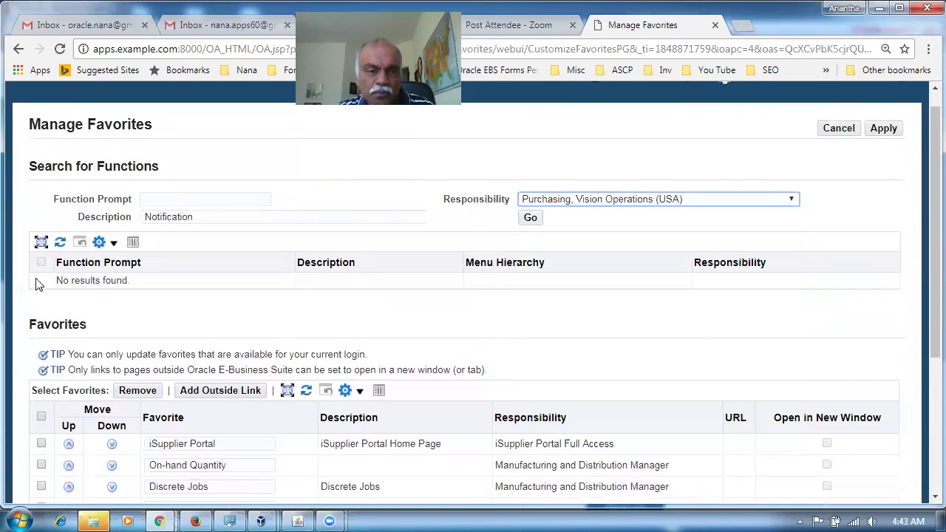
left_click(526, 220)
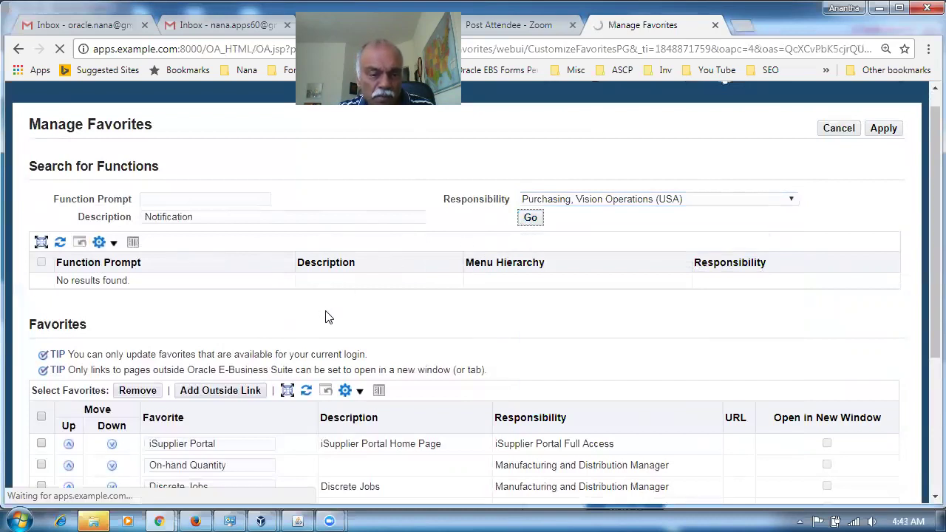
Step: Cancel the favorites changes and return to the E-Business Suite home page
scroll(341, 313, "down", 2)
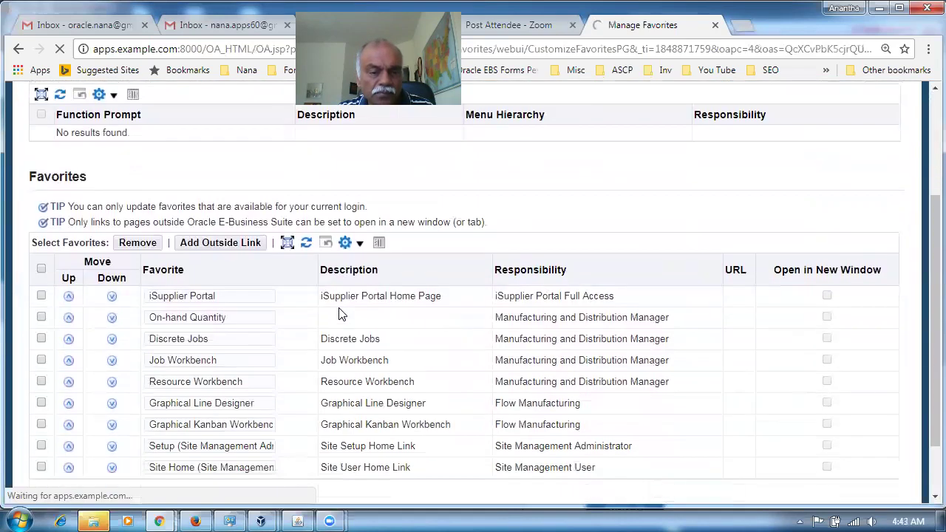
scroll(337, 311, "up", 2)
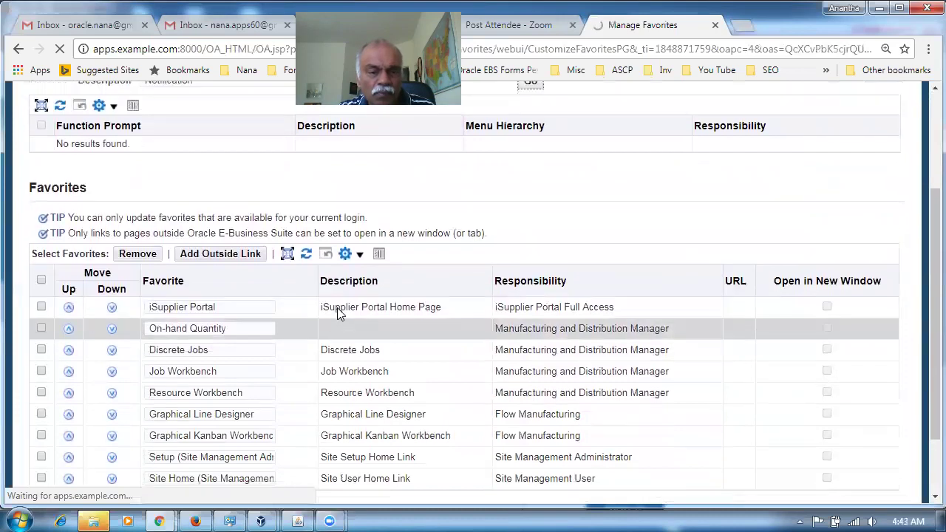
left_click(529, 220)
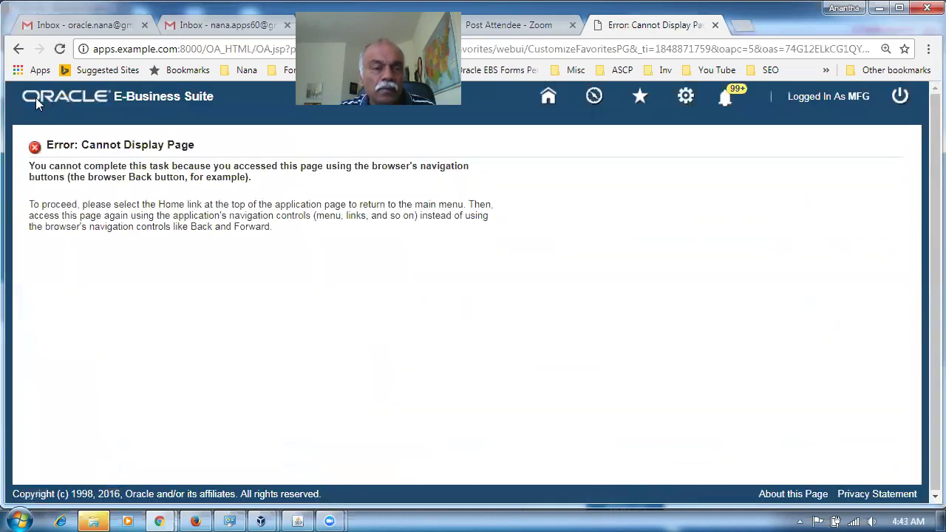
left_click(18, 49)
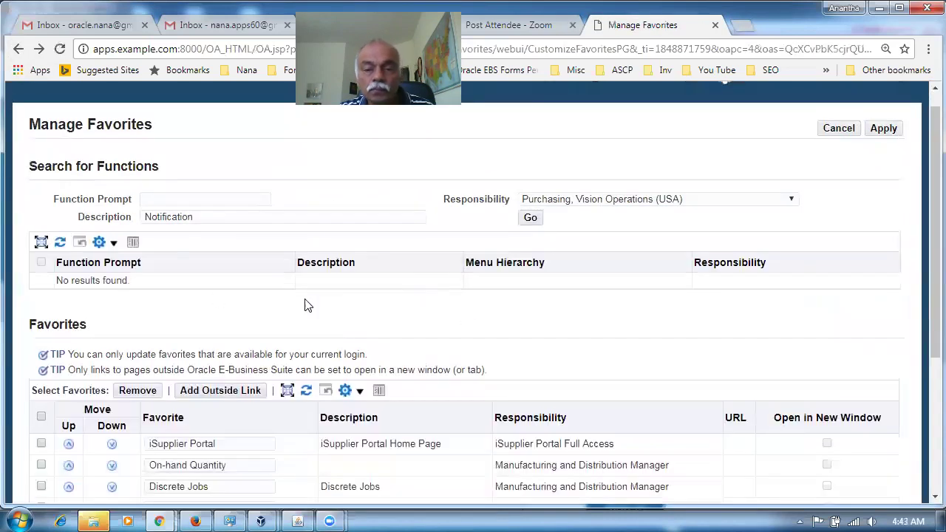
left_click(838, 128)
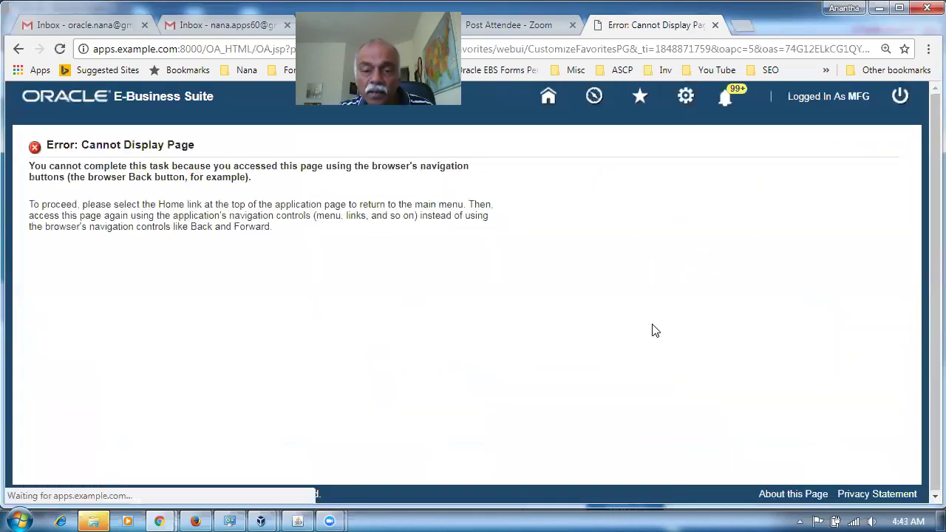
left_click(547, 101)
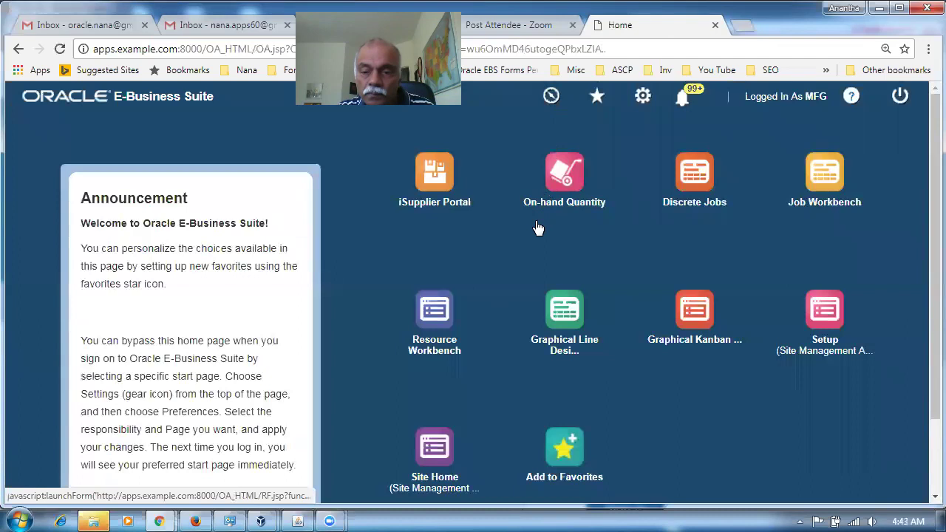
Step: Open Site Home (Site Management User) to list the three active corporate office sites, including Vision Headquarters
left_click(784, 399)
scroll(704, 423, "down", 1)
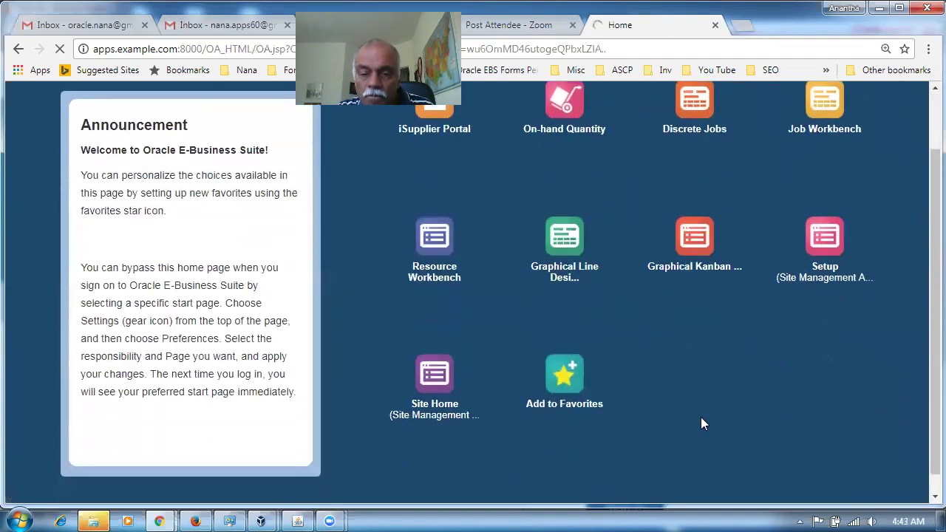
left_click(439, 380)
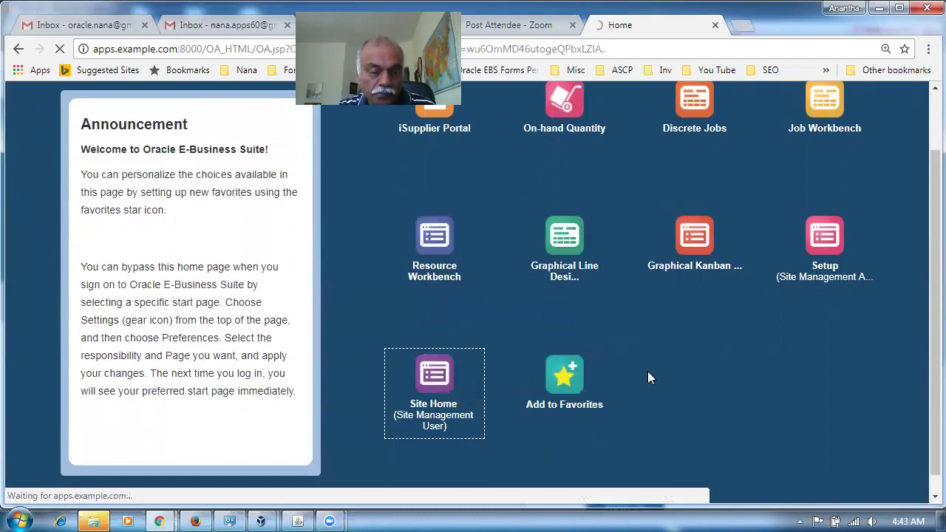
scroll(648, 377, "up", 1)
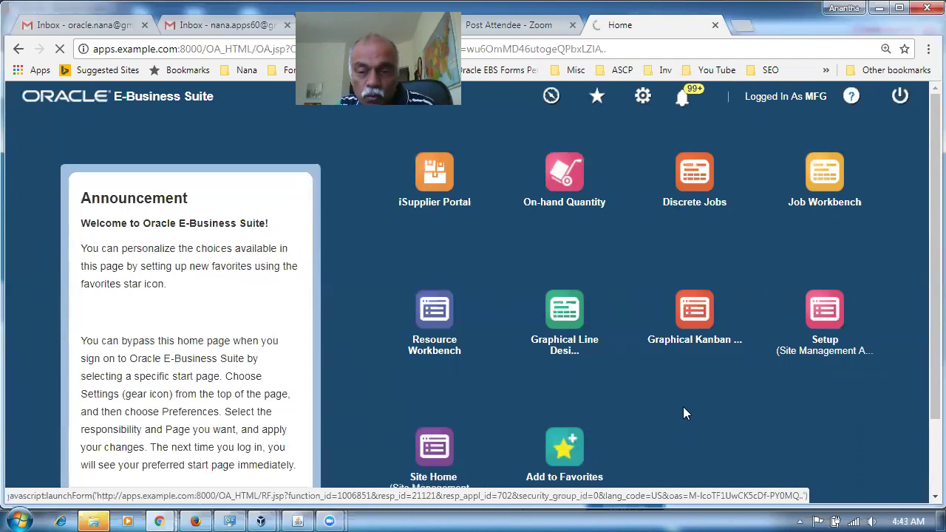
scroll(682, 413, "down", 1)
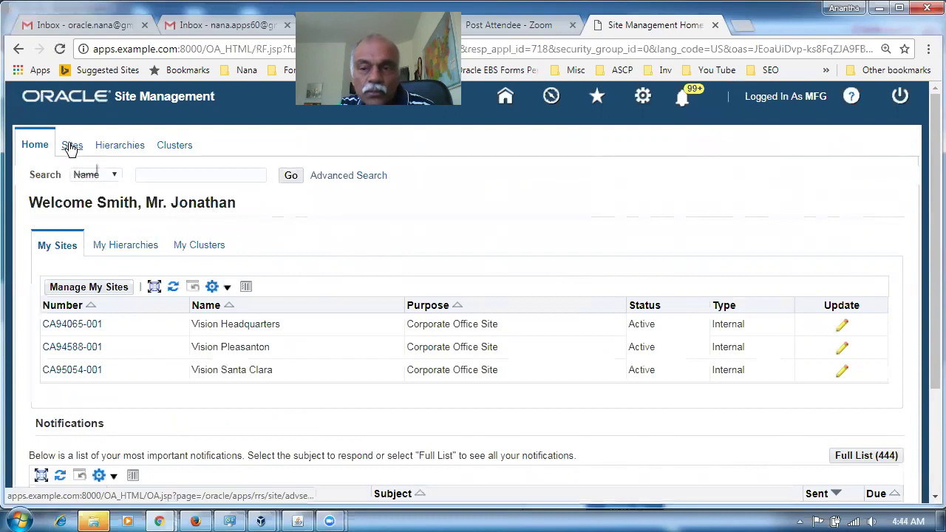
Step: Open the Notification Details for Standard PO 6844 (53,460.69 USD) awaiting approval
scroll(376, 252, "down", 3)
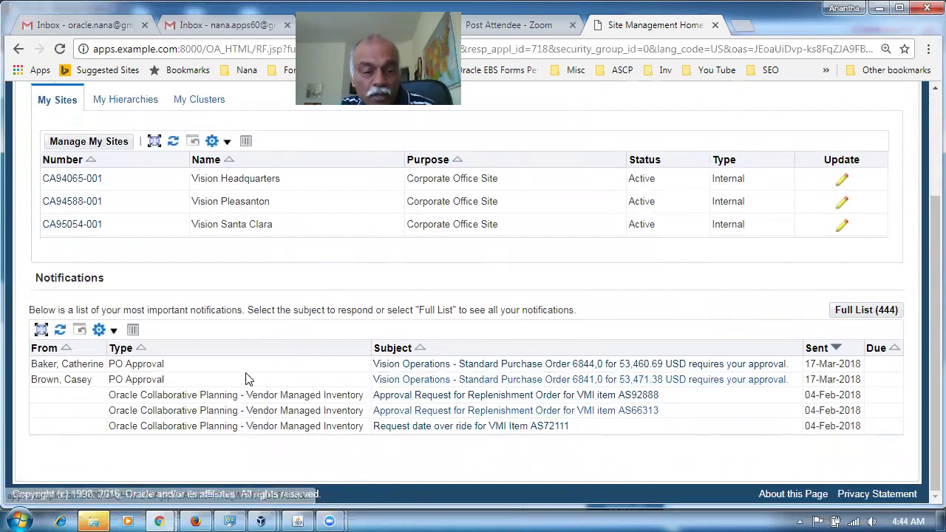
left_click(537, 369)
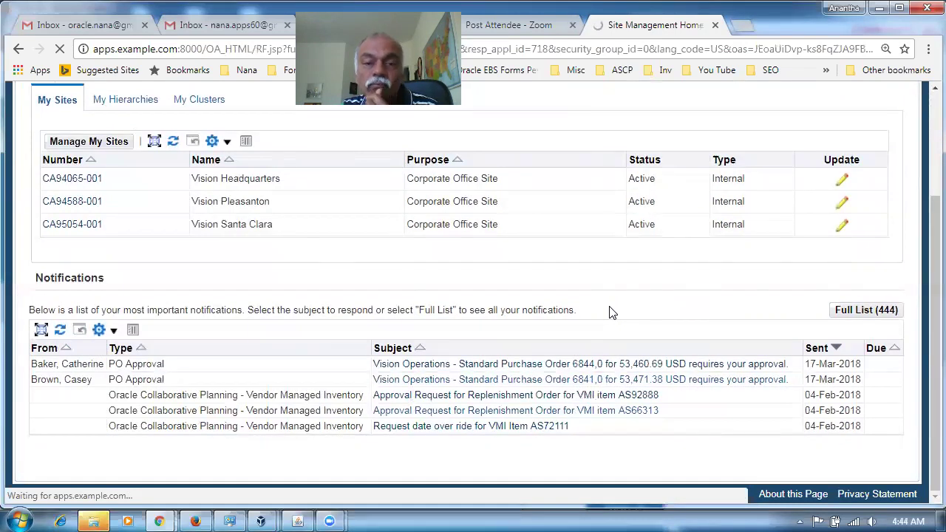
scroll(386, 317, "down", 1)
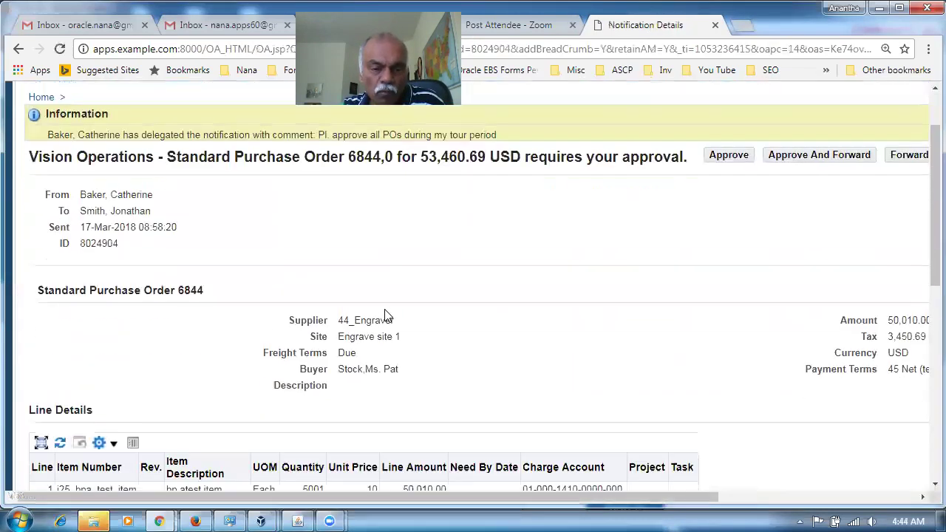
scroll(386, 316, "down", 4)
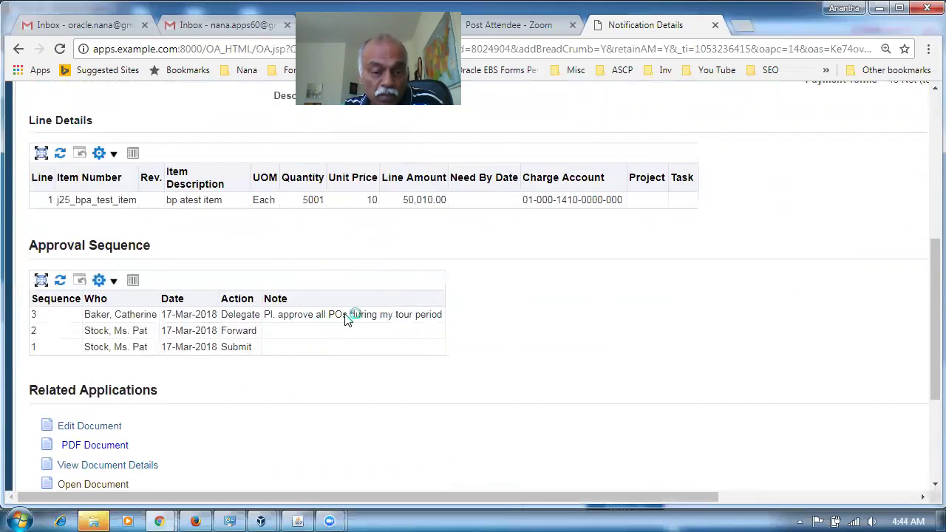
scroll(491, 355, "up", 2)
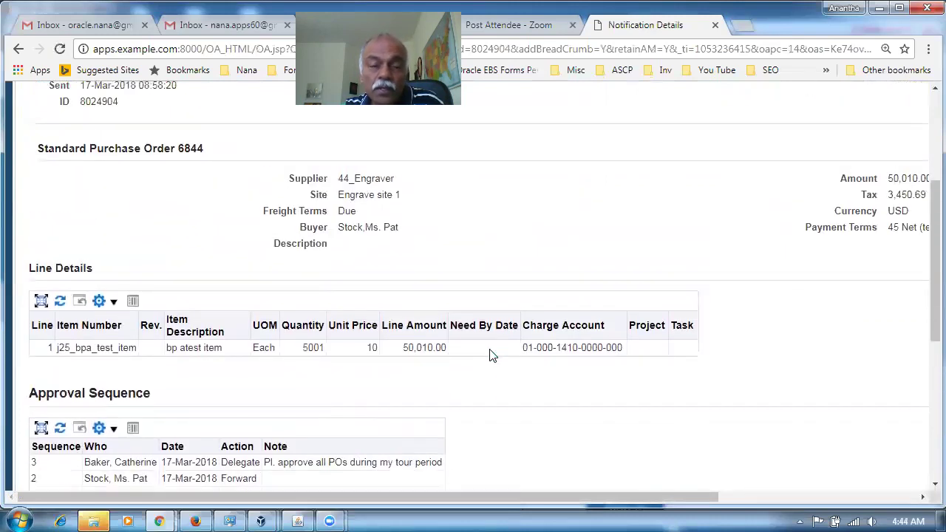
scroll(492, 355, "up", 2)
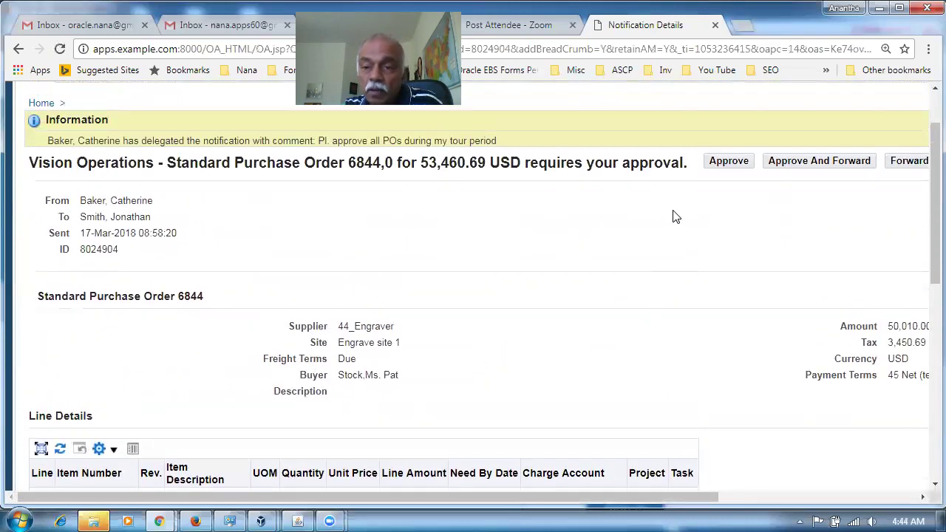
scroll(539, 372, "down", 2)
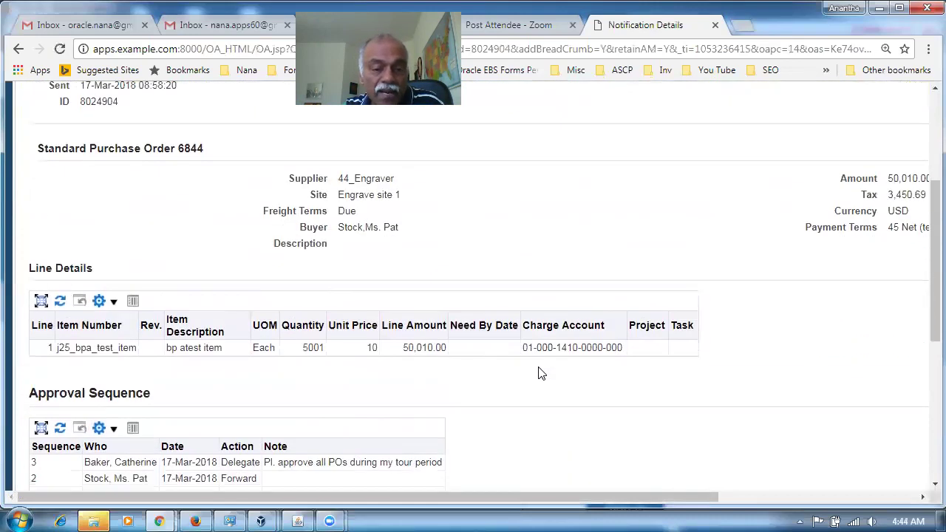
scroll(539, 373, "down", 5)
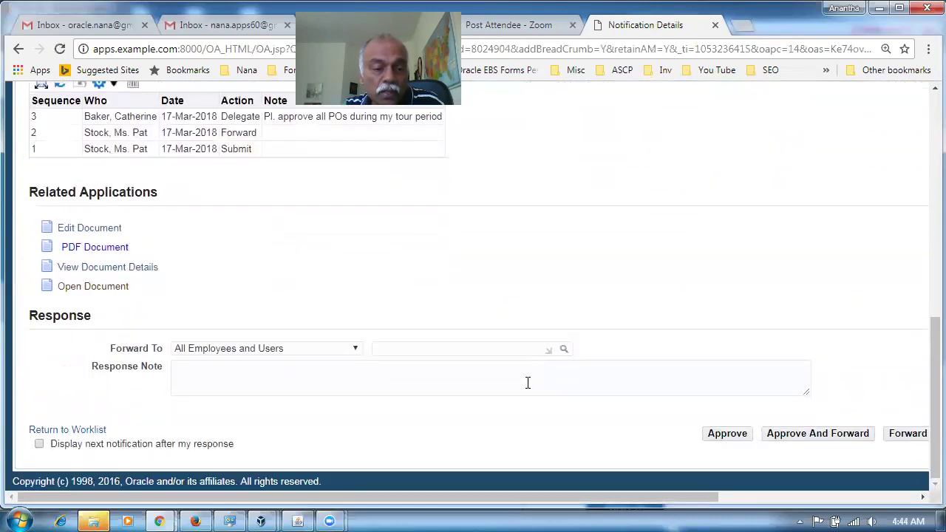
Step: Approve purchase order 6844 with the response note 'OK. Approved'
left_click(249, 381)
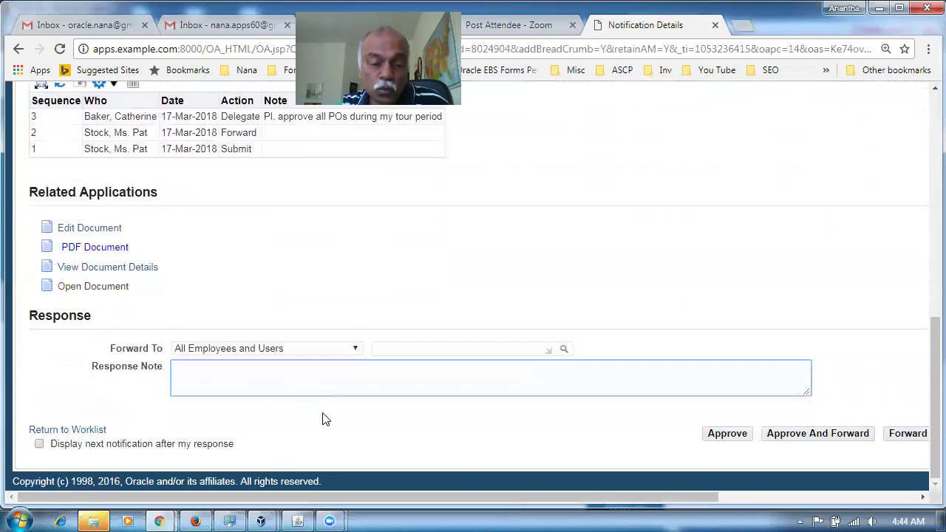
type("OK. A")
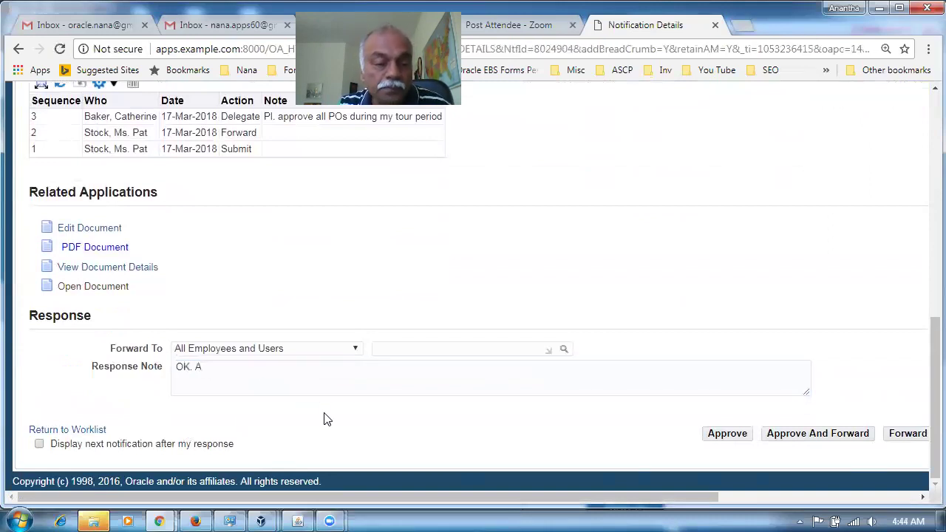
left_click(256, 379)
type("pproved")
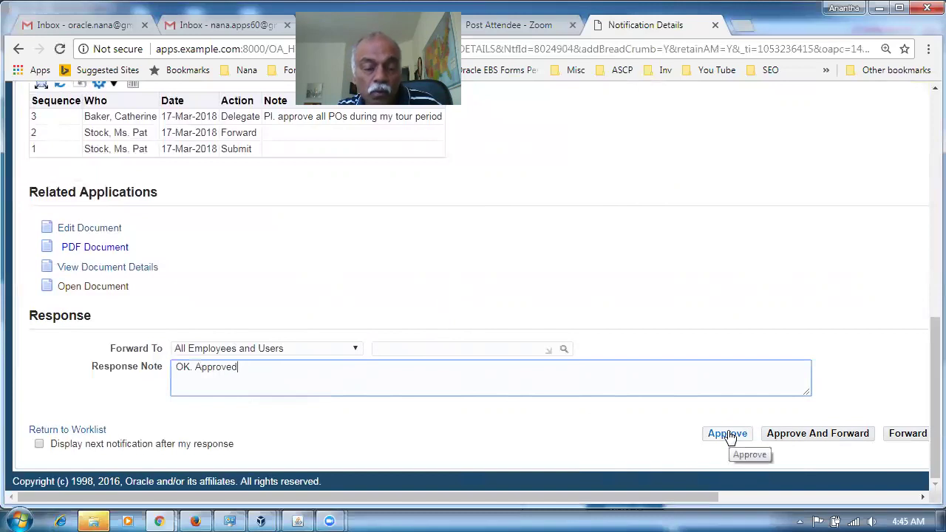
left_click(727, 435)
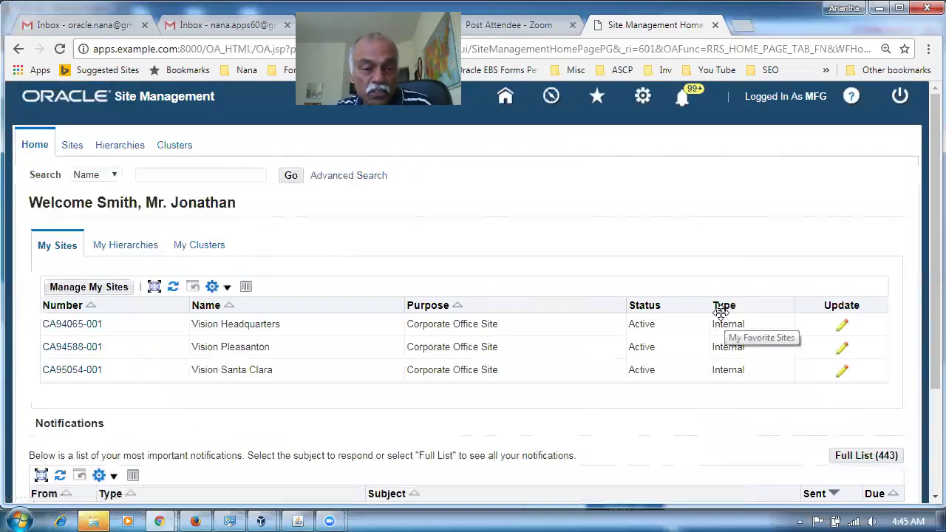
left_click(297, 521)
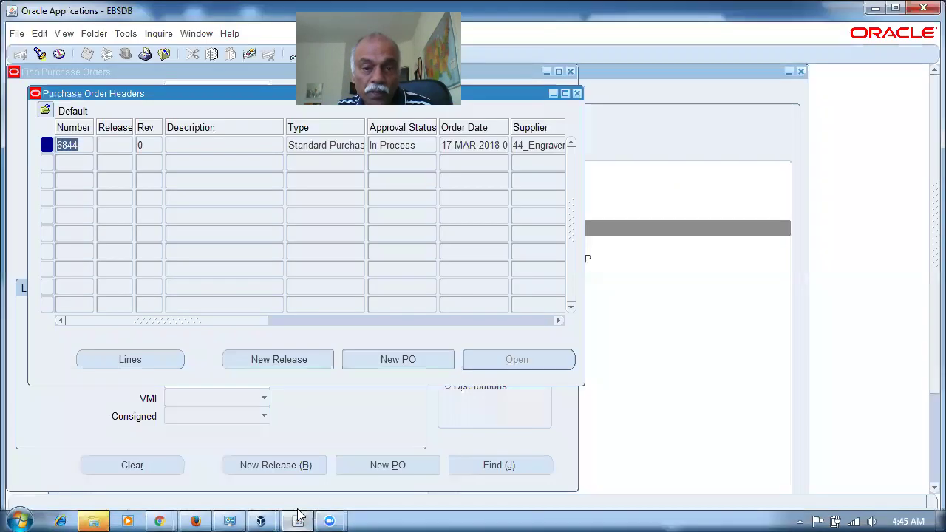
Step: Requery purchase order 6844 in the Purchase Order Headers form
left_click(578, 93)
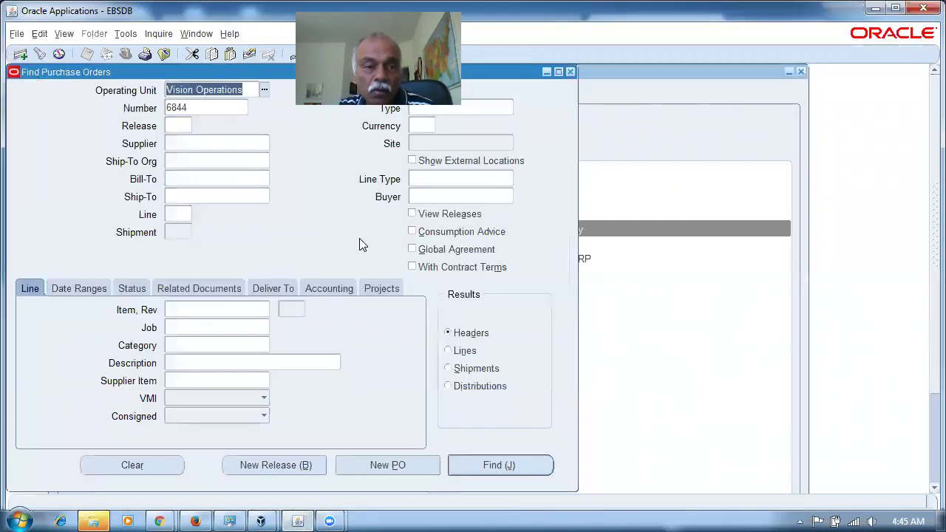
left_click(502, 465)
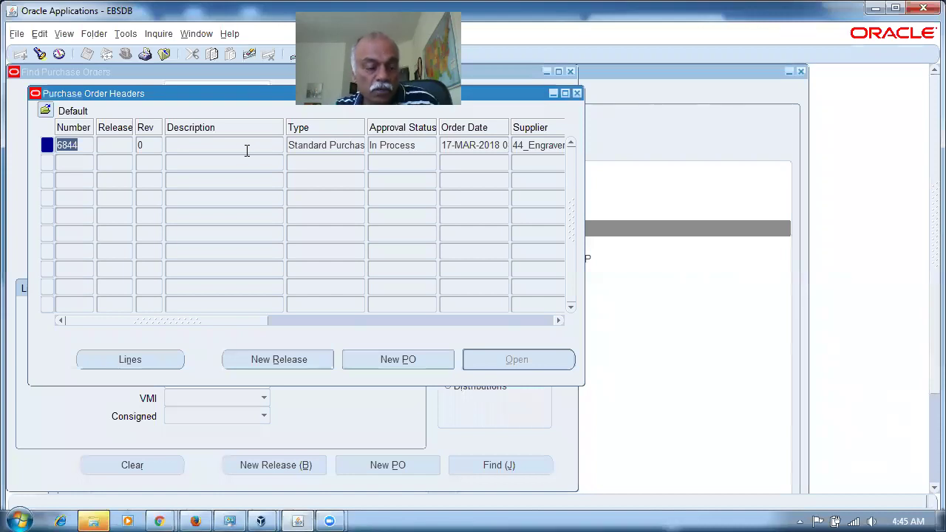
key("F11")
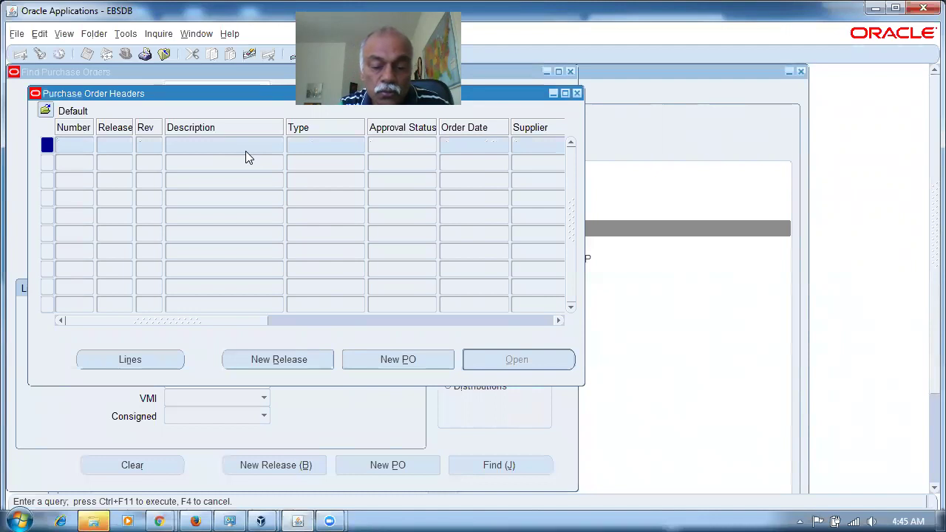
type("6844")
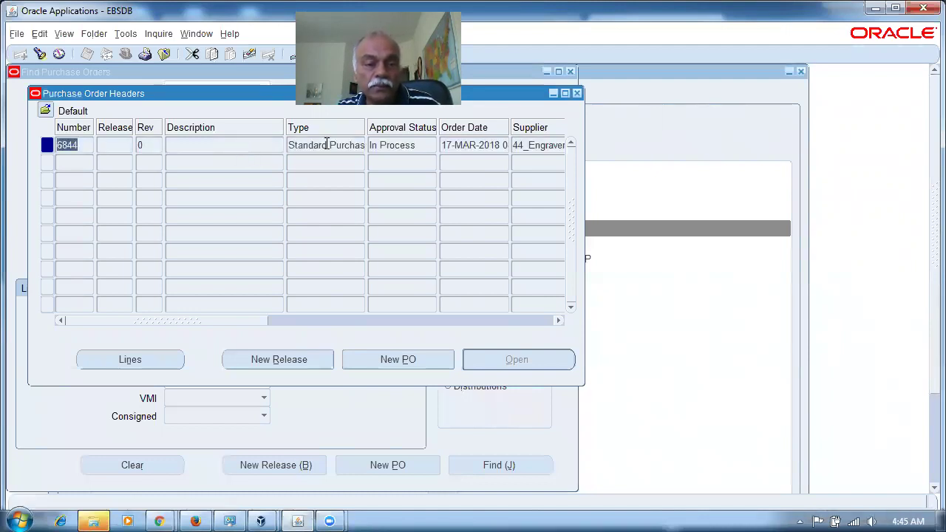
left_click(434, 146)
left_click(334, 148)
left_click(416, 146)
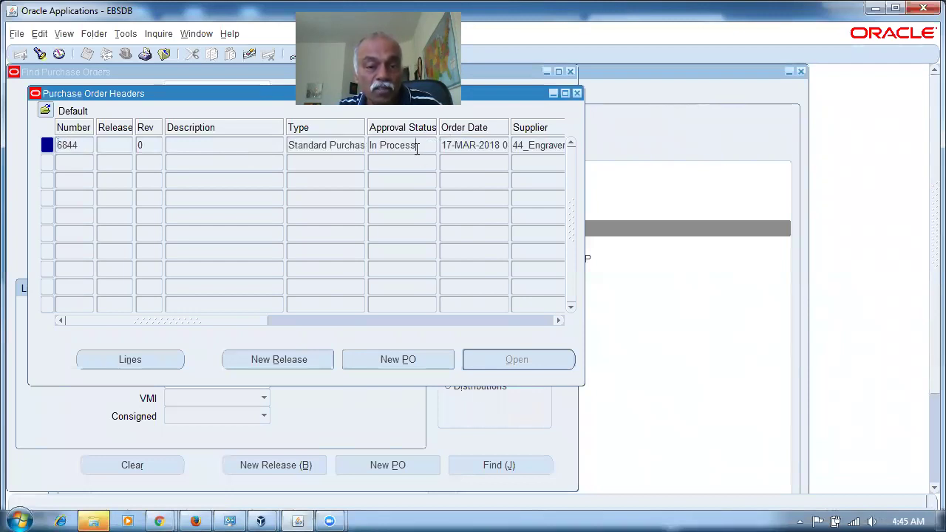
Step: Confirm the action history shows a fourth Approve step noted 'OK. Approved', then close the forms
left_click(160, 35)
left_click(194, 96)
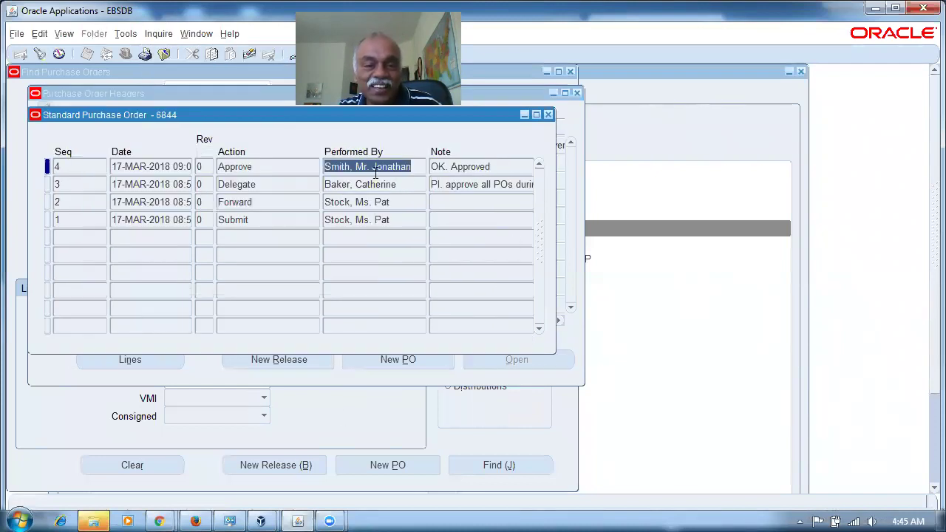
left_click(278, 170)
left_click(415, 167)
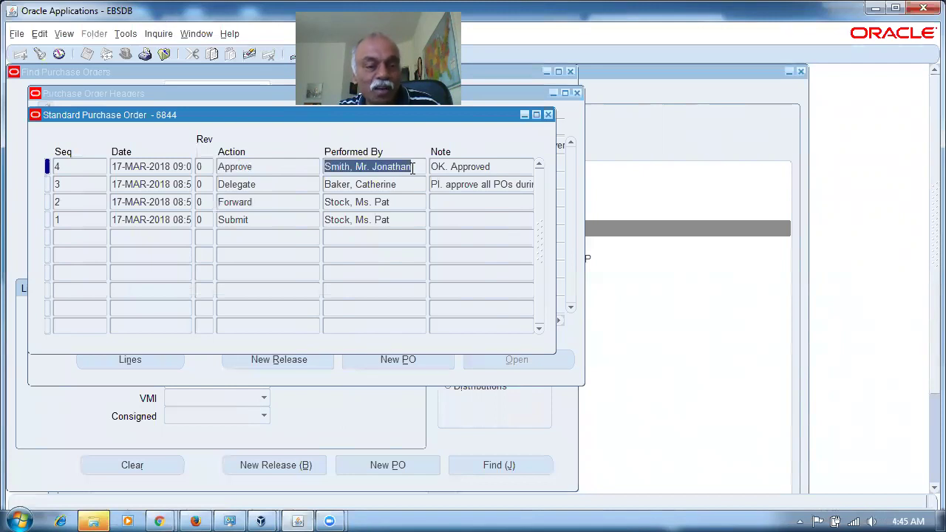
left_click(506, 170)
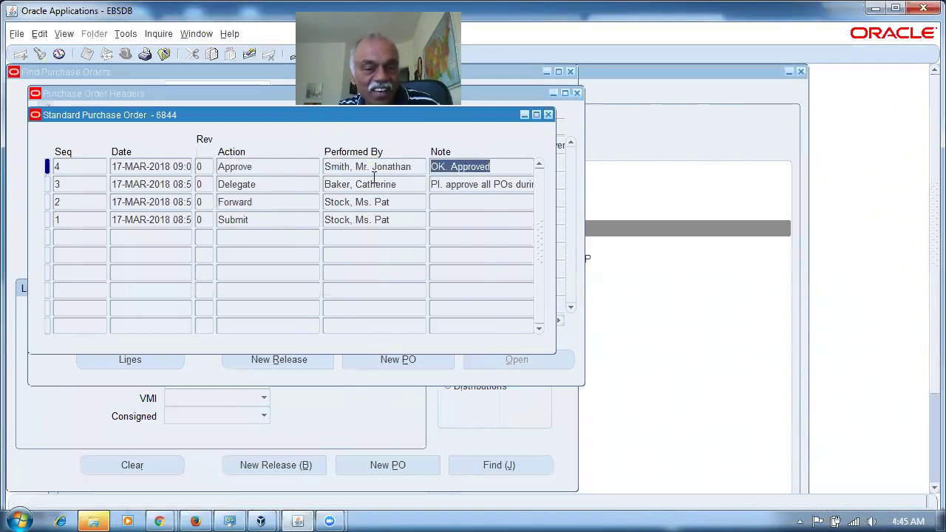
left_click(288, 169)
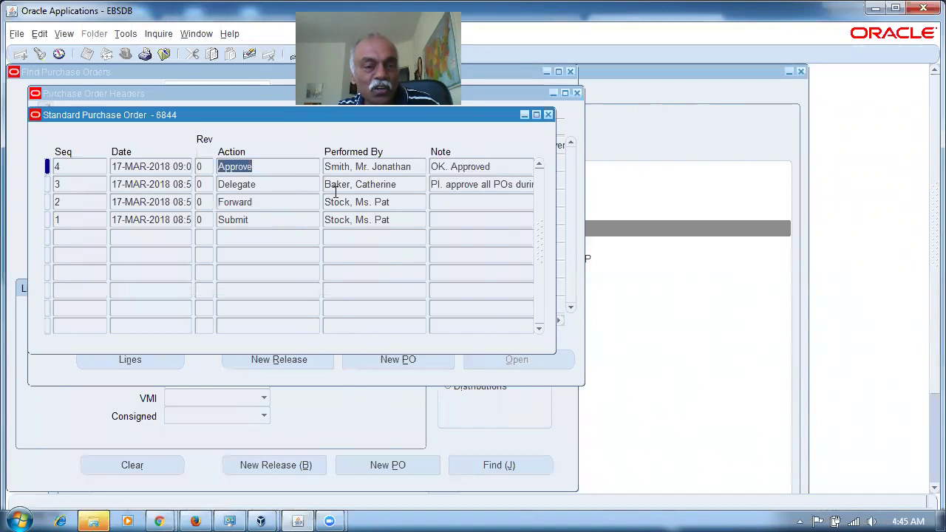
left_click(396, 169)
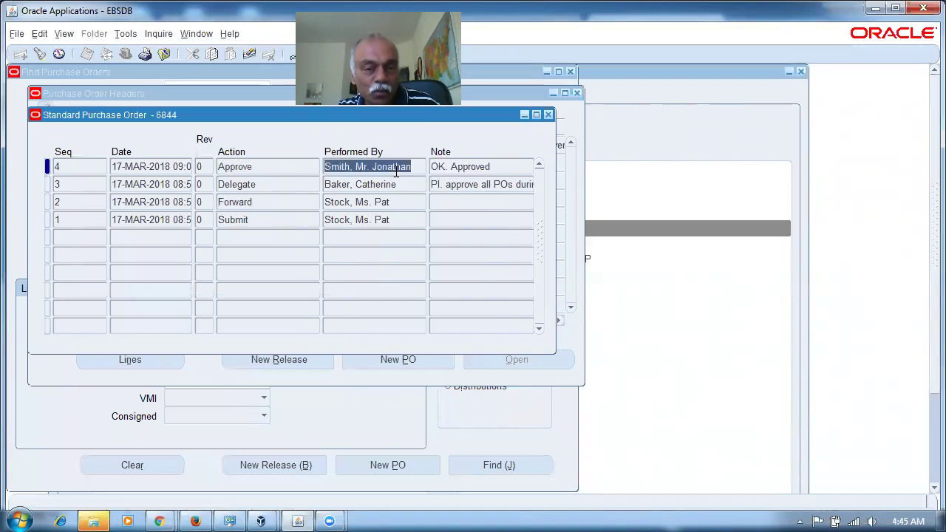
left_click(548, 115)
left_click(578, 94)
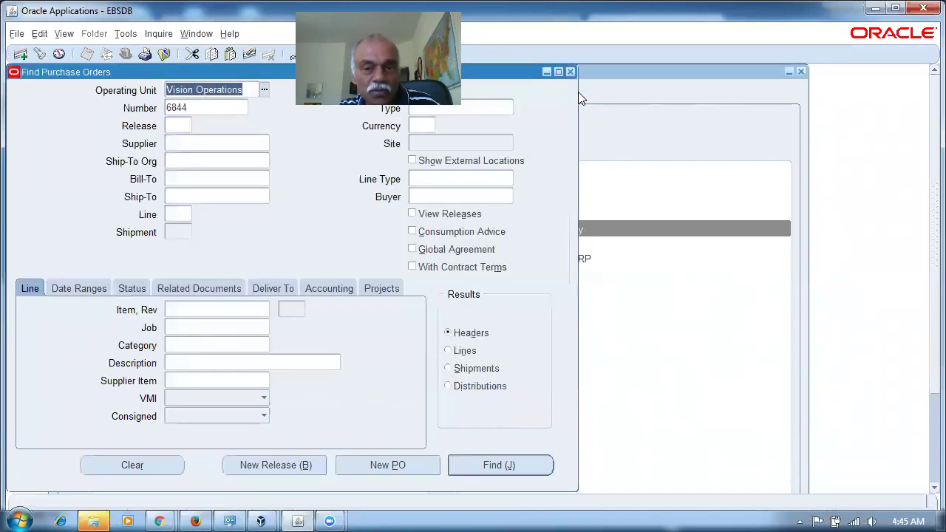
Step: Find purchase order 6844 in the purchase order summary search
left_click(569, 71)
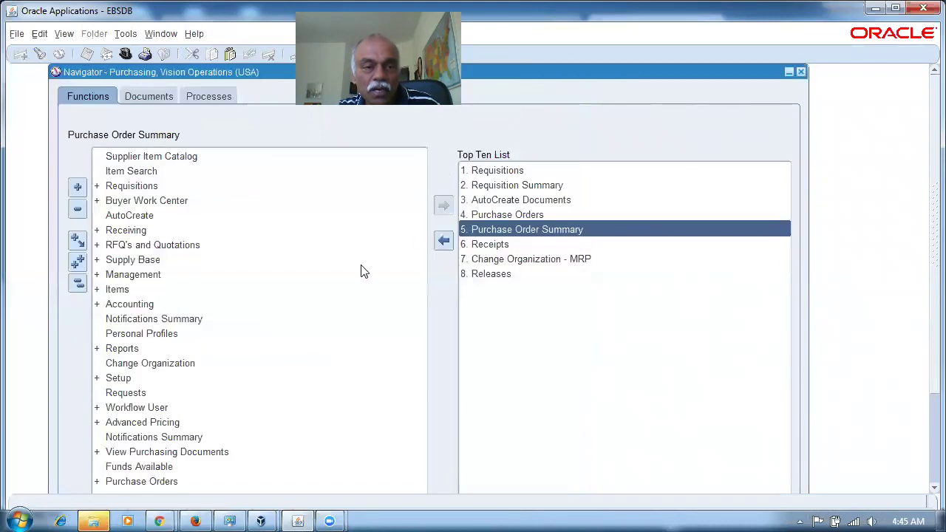
left_click(566, 229)
left_click(223, 108)
type("6844")
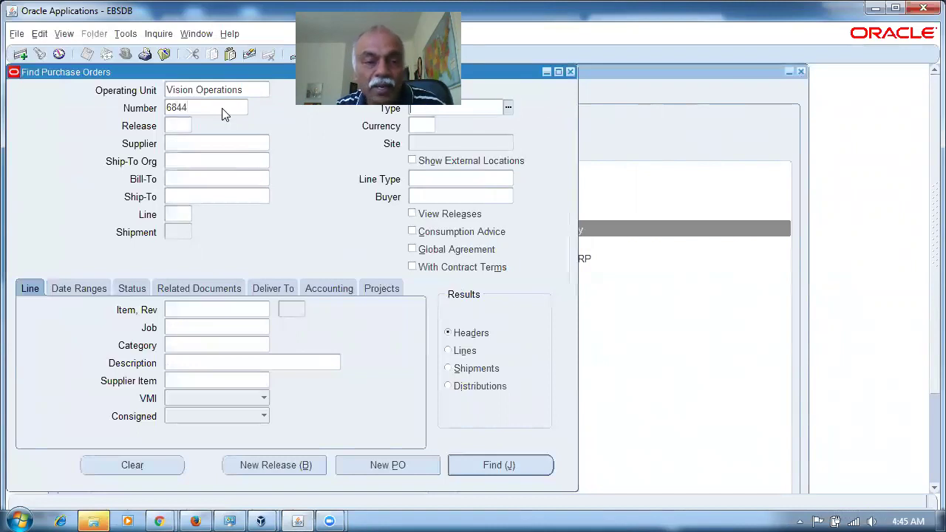
key("Return")
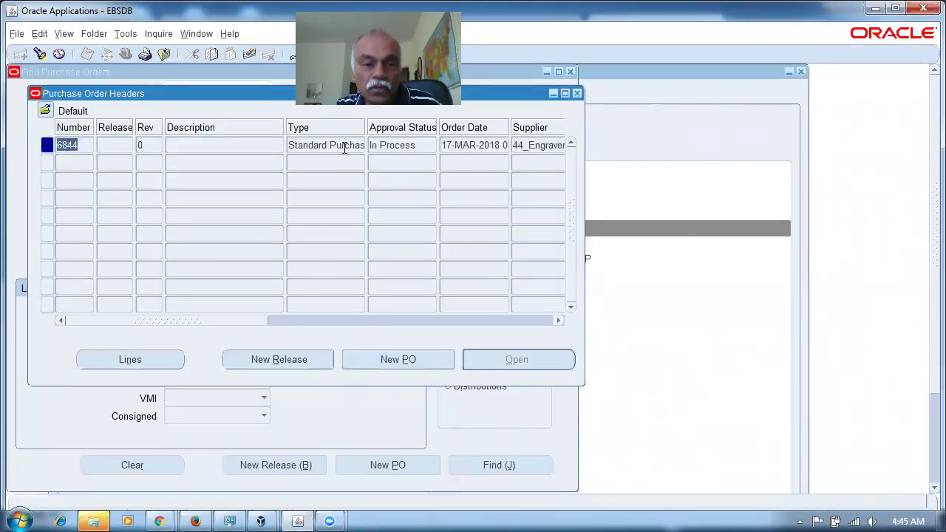
left_click(344, 147)
Step: Review the latest Approve entry and its note in PO 6844's action history
left_click(159, 34)
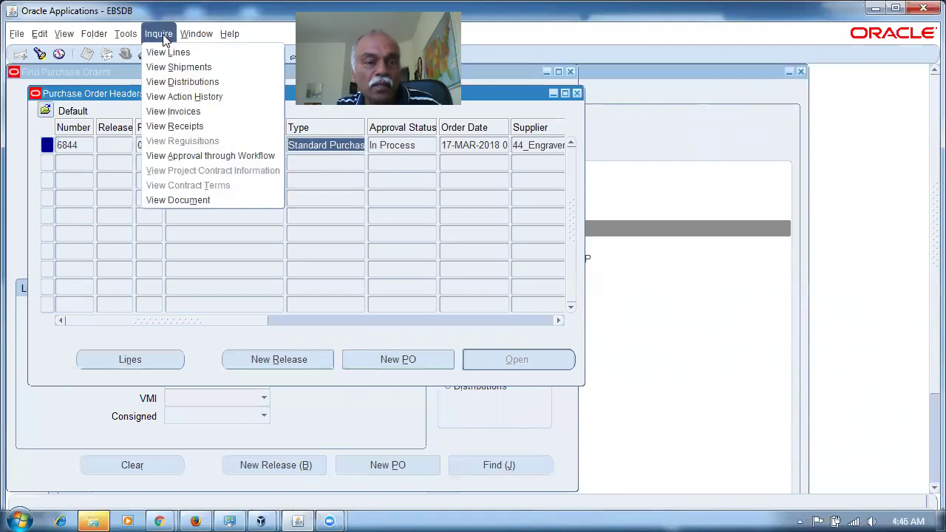
left_click(190, 95)
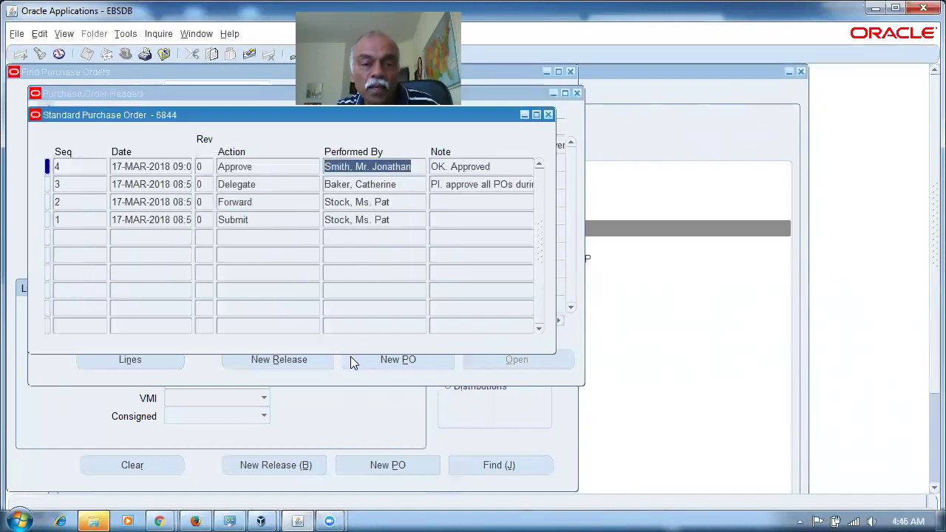
left_click(268, 166)
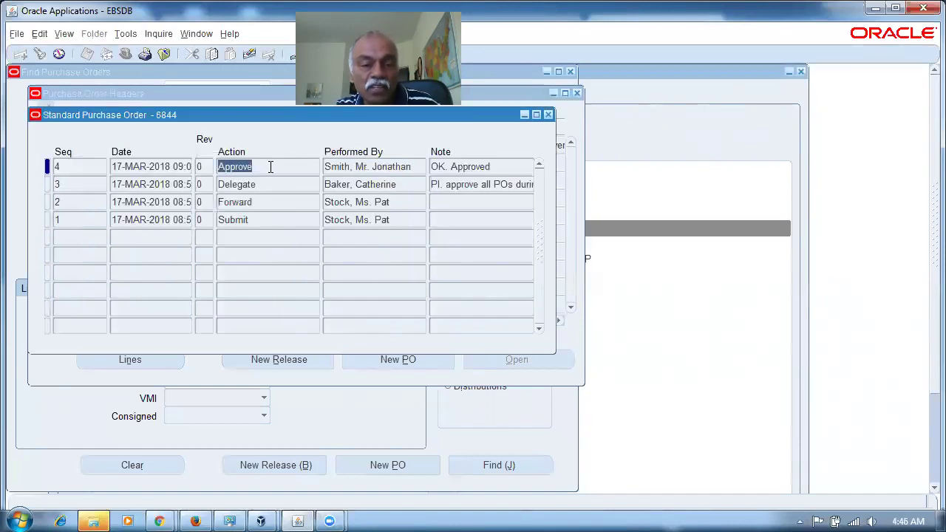
left_click(369, 171)
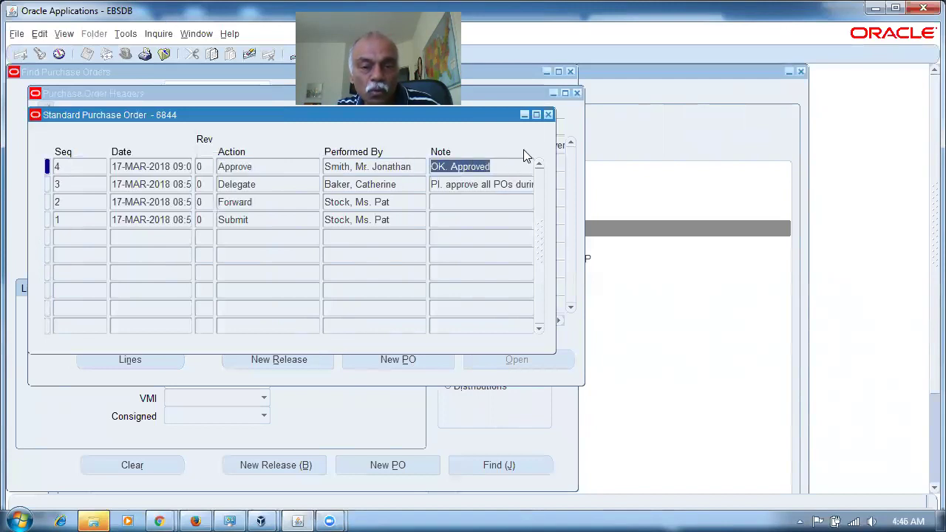
left_click(548, 115)
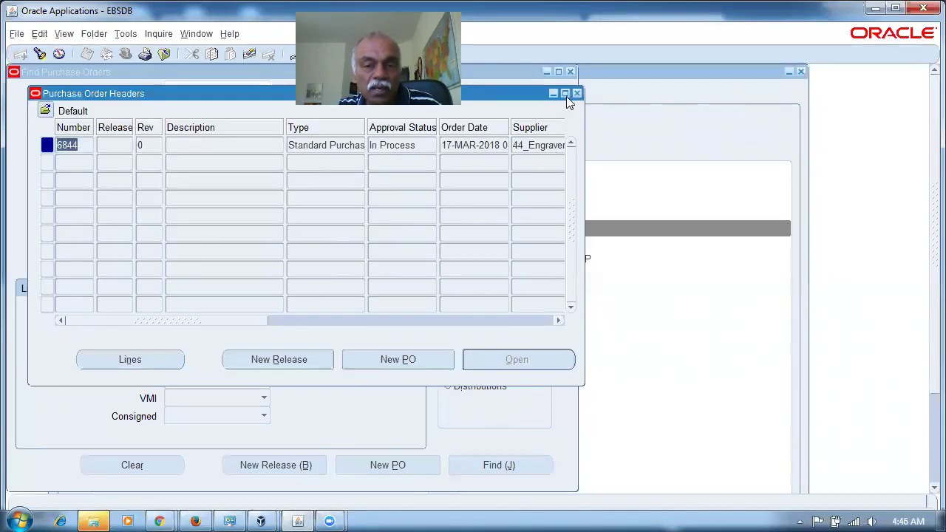
Step: Check PO 6844's supplier, order type and In Process approval status
left_click(545, 146)
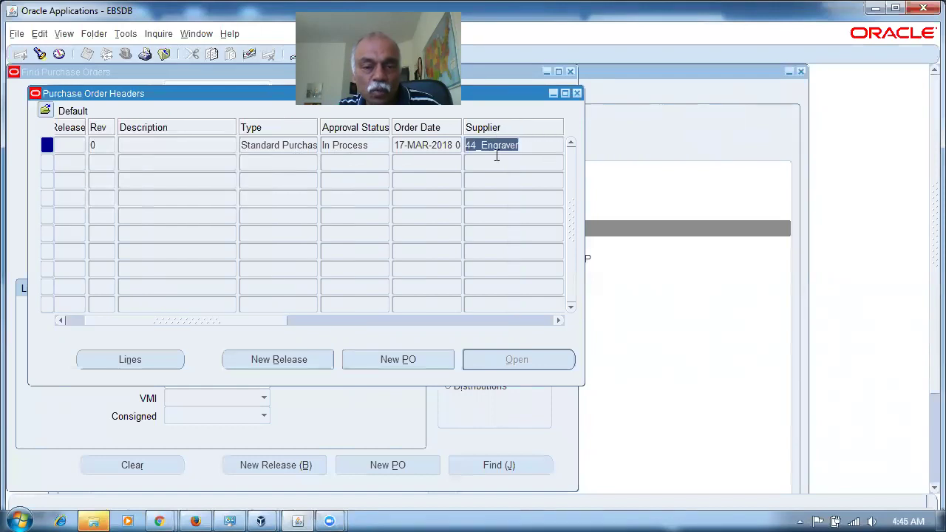
left_click(378, 144)
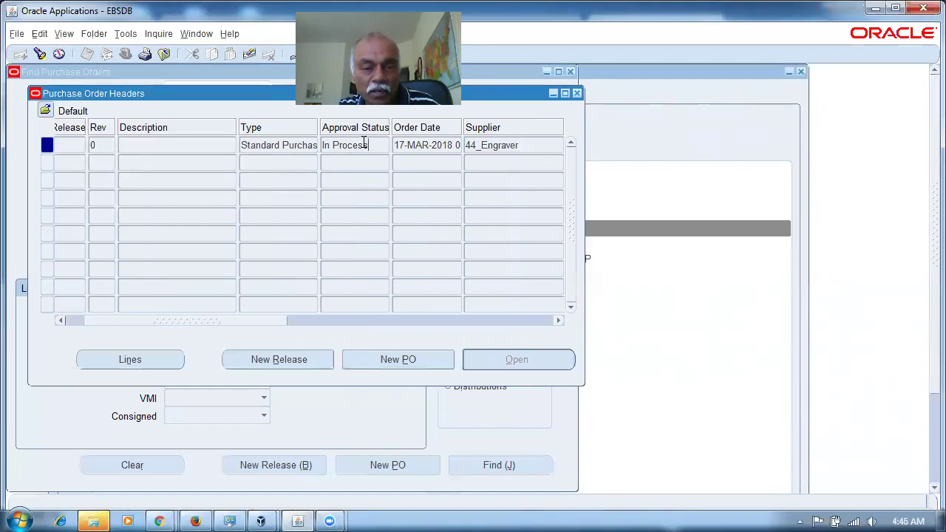
double_click(281, 145)
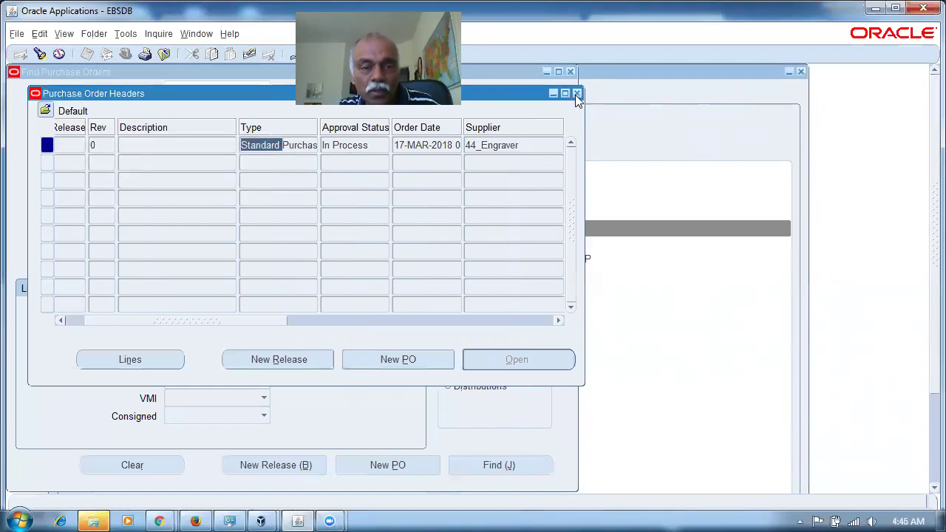
left_click(375, 146)
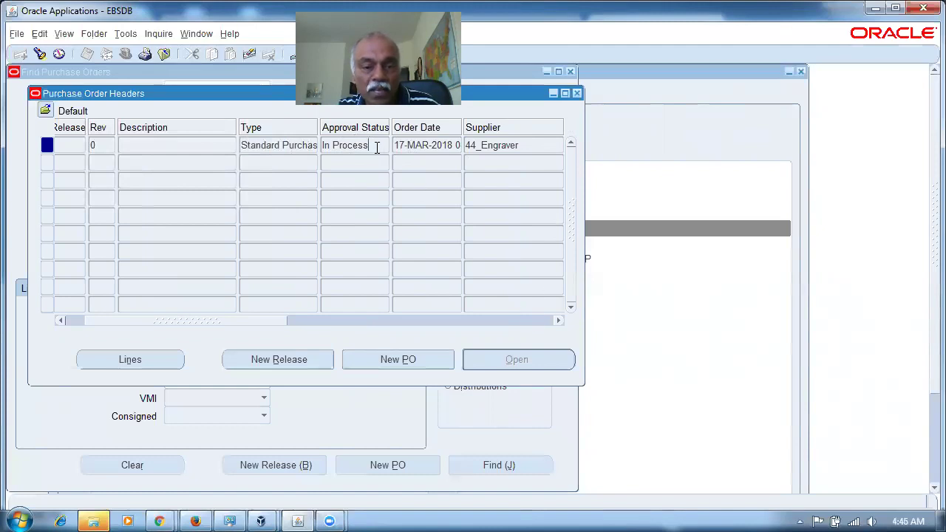
triple_click(282, 147)
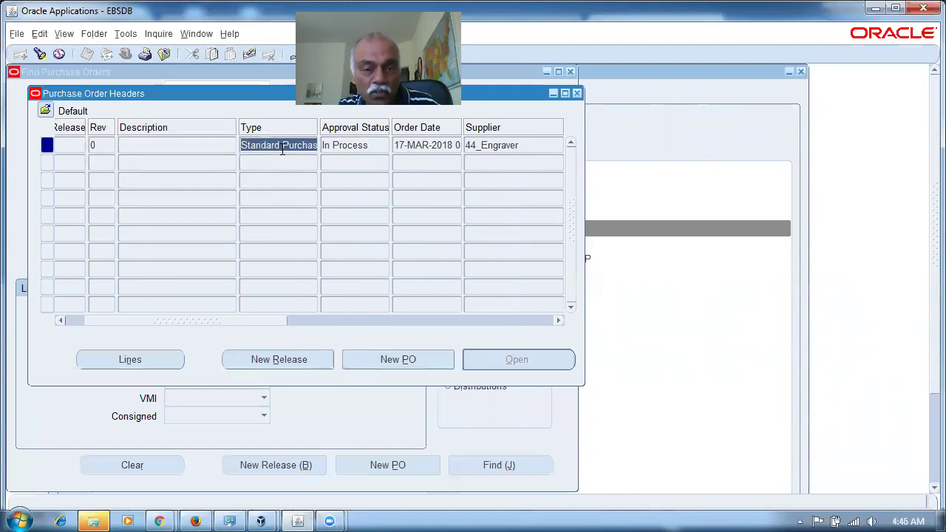
Step: Recheck the Delegate and Approve history rows, then close the history, results and search forms
left_click(158, 34)
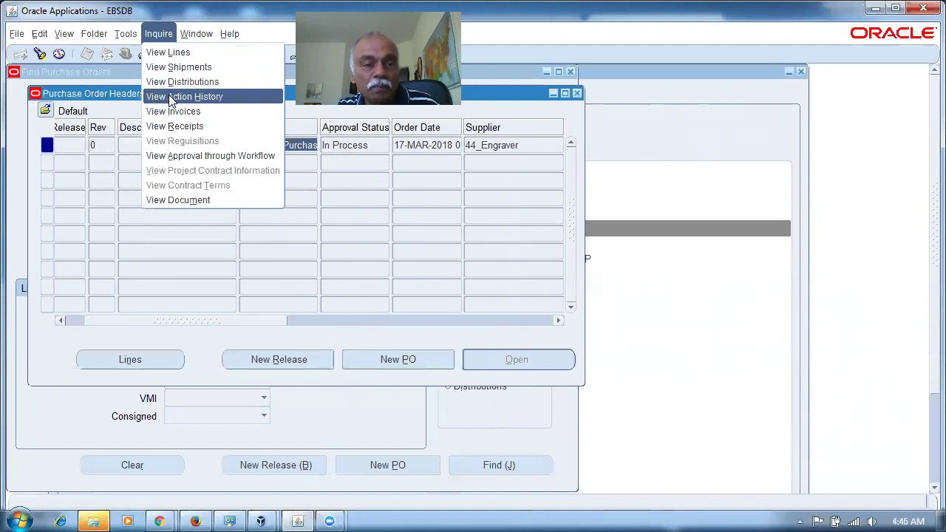
left_click(184, 96)
left_click(262, 184)
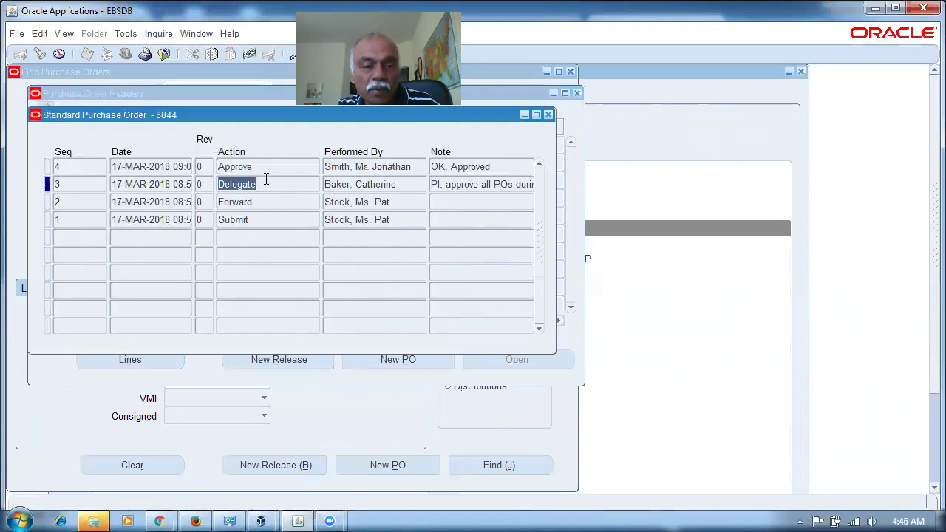
left_click(263, 169)
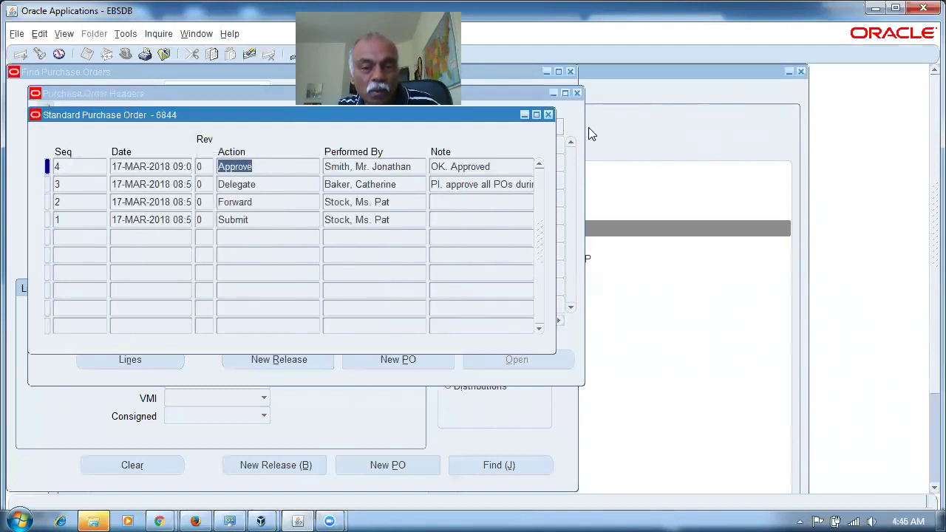
left_click(548, 114)
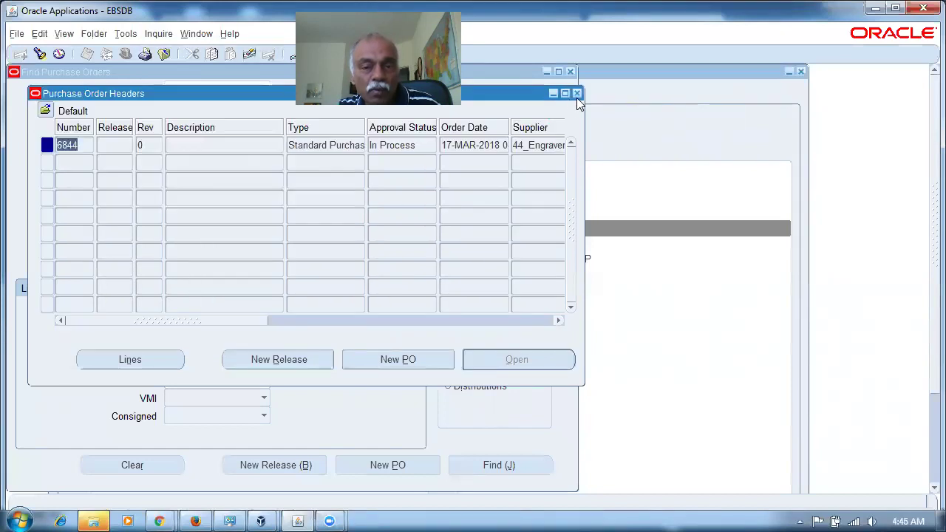
left_click(345, 146)
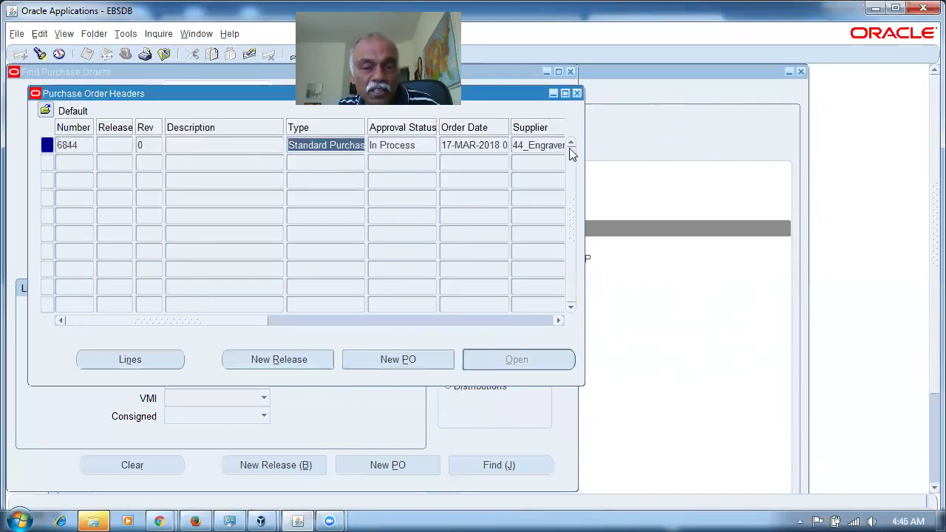
left_click(578, 93)
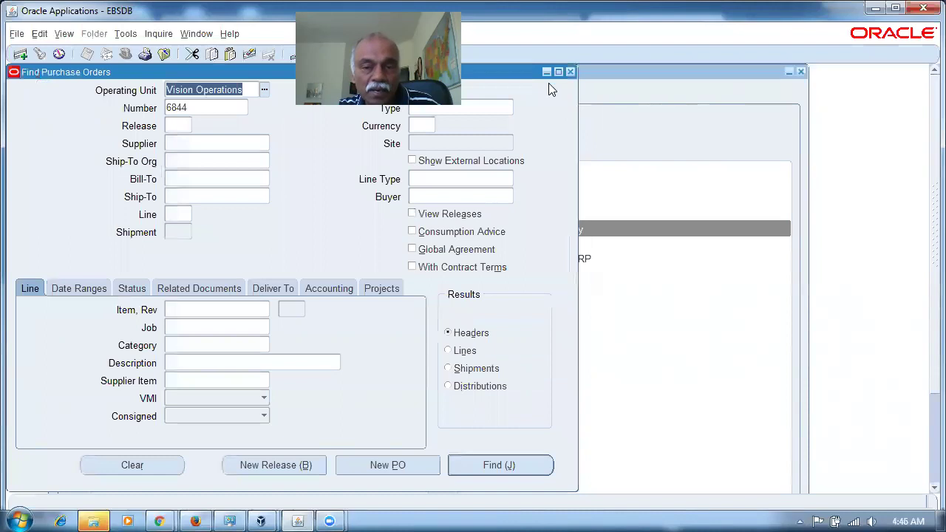
left_click(571, 72)
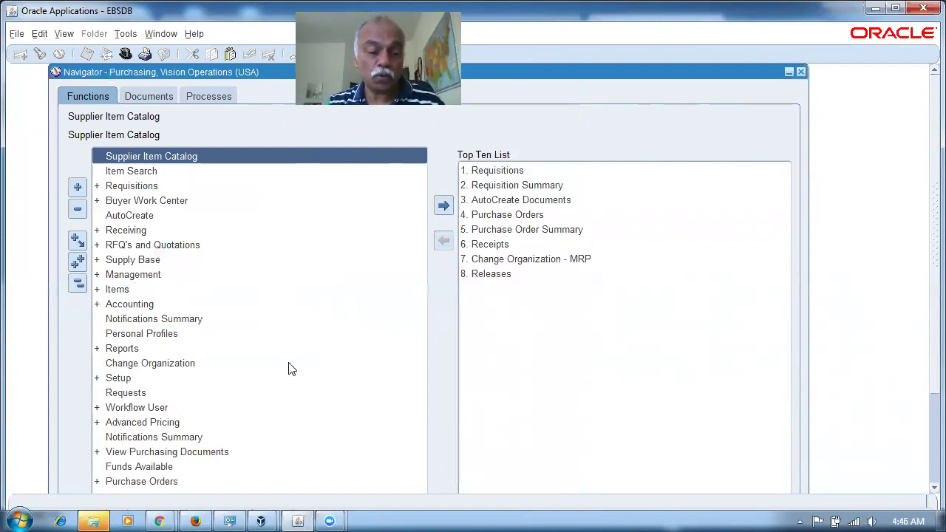
left_click(196, 520)
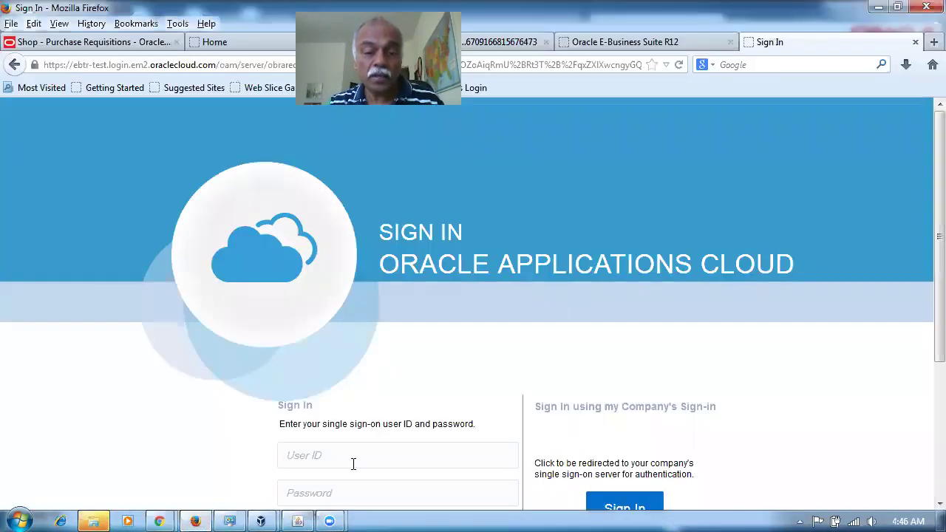
Step: Submit the employee user's ID and password on the Cloud sign-in page
left_click(351, 456)
type("n10_")
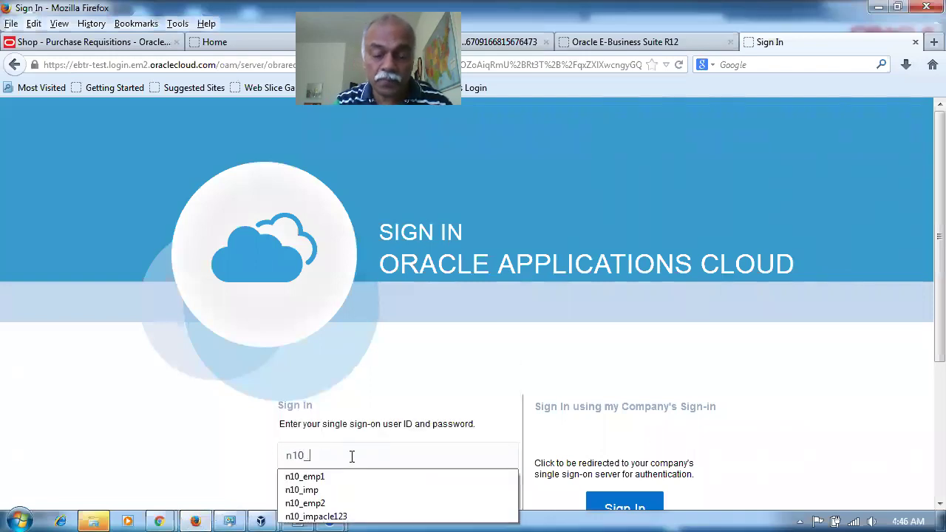
type("em")
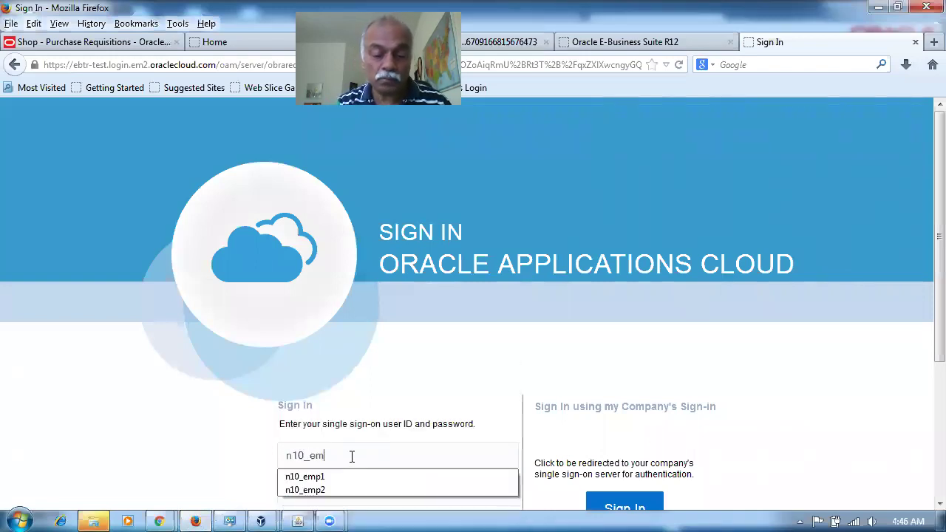
type("p1W")
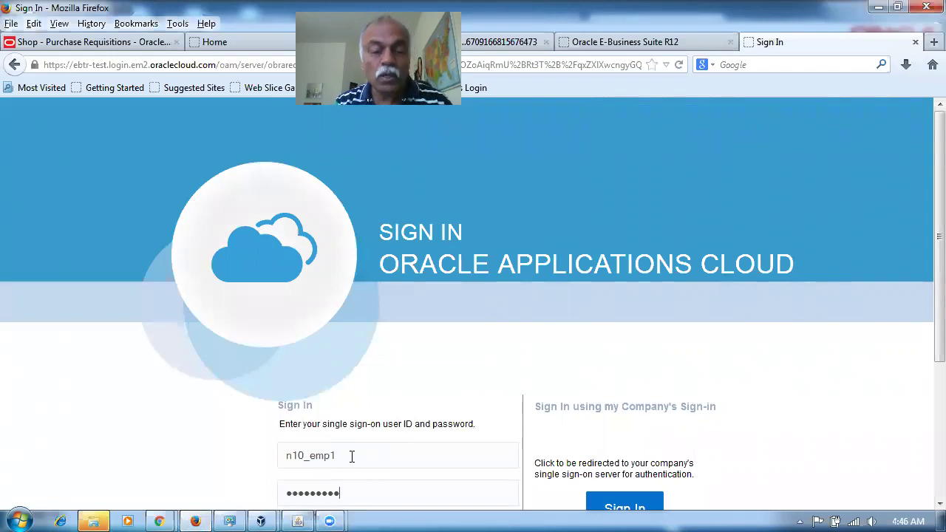
key("Return")
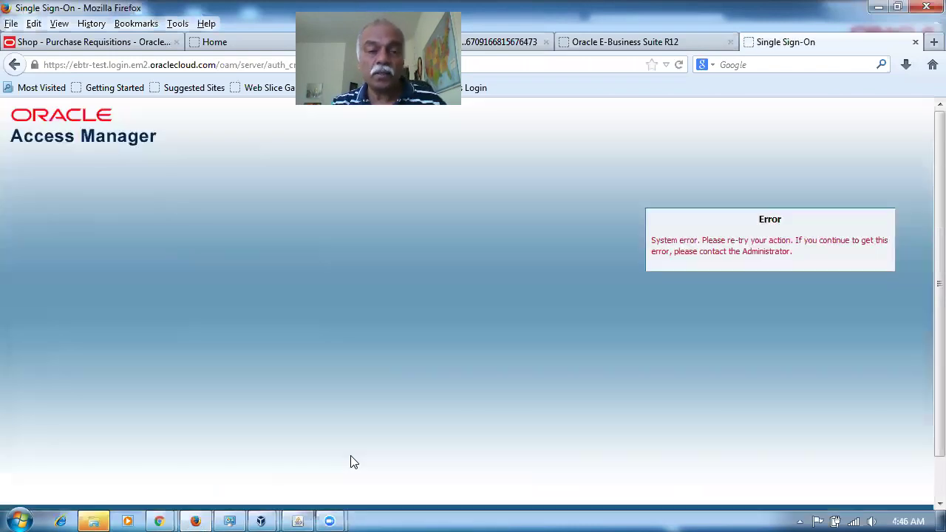
Step: After the system error, return to sign-in and log in again as the employee user
left_click(14, 65)
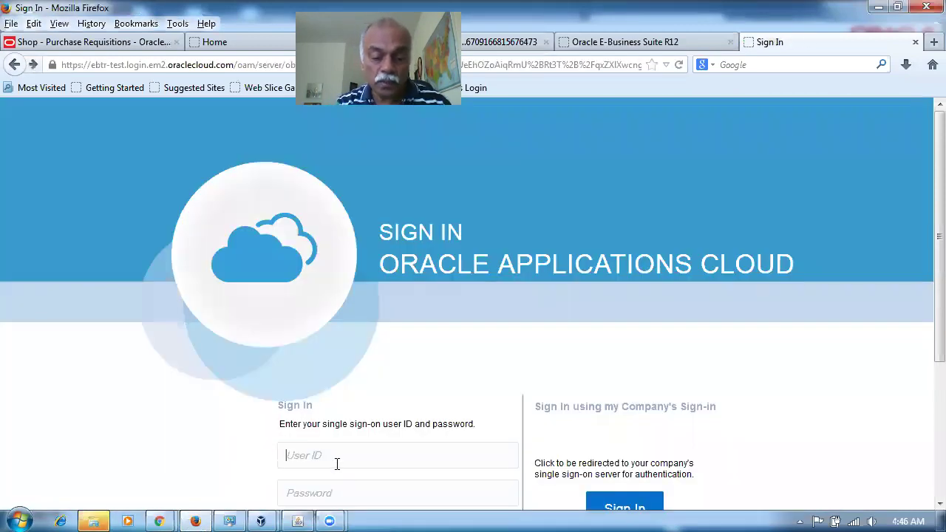
type("n10_emp1")
key("Tab")
type("W")
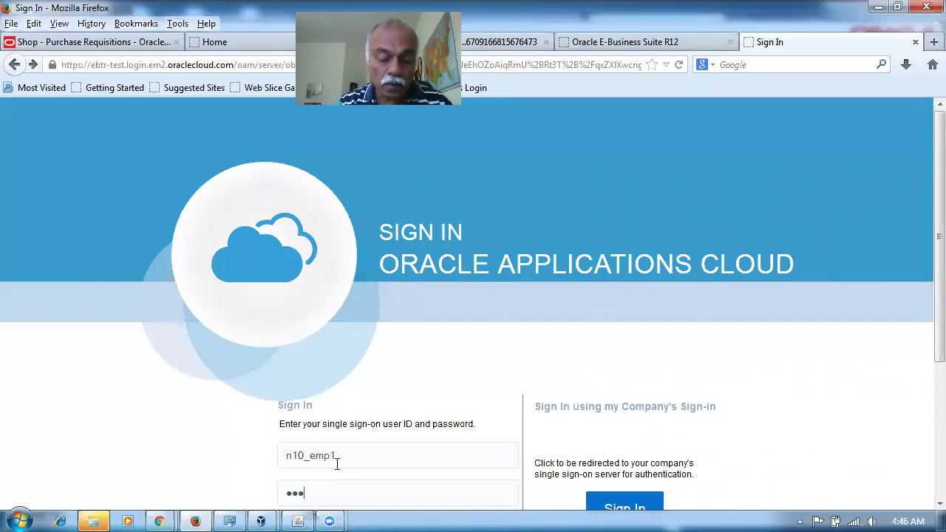
key("Return")
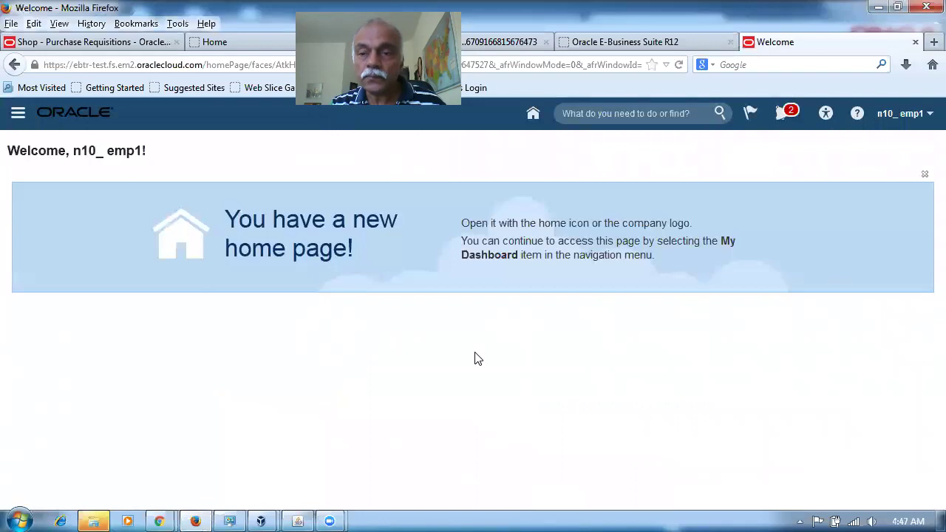
Step: In Setup and Maintenance, search man%req%app% and open Manage Requisition Approvals' Header Hierarchy 2 rules
left_click(912, 121)
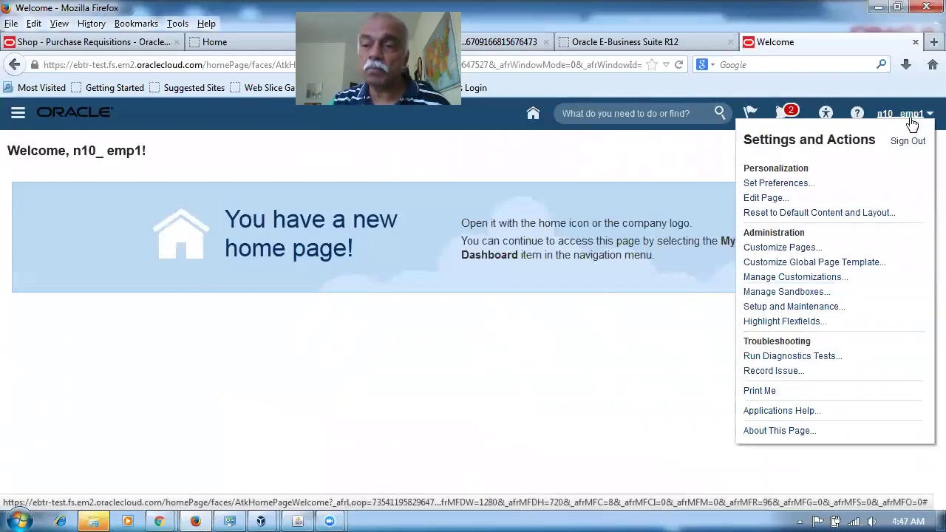
left_click(815, 309)
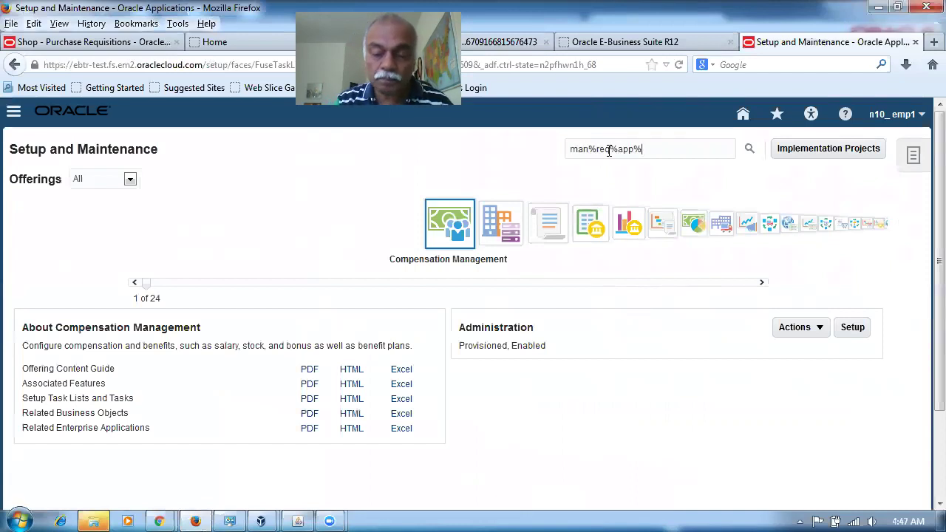
key("Return")
left_click(113, 262)
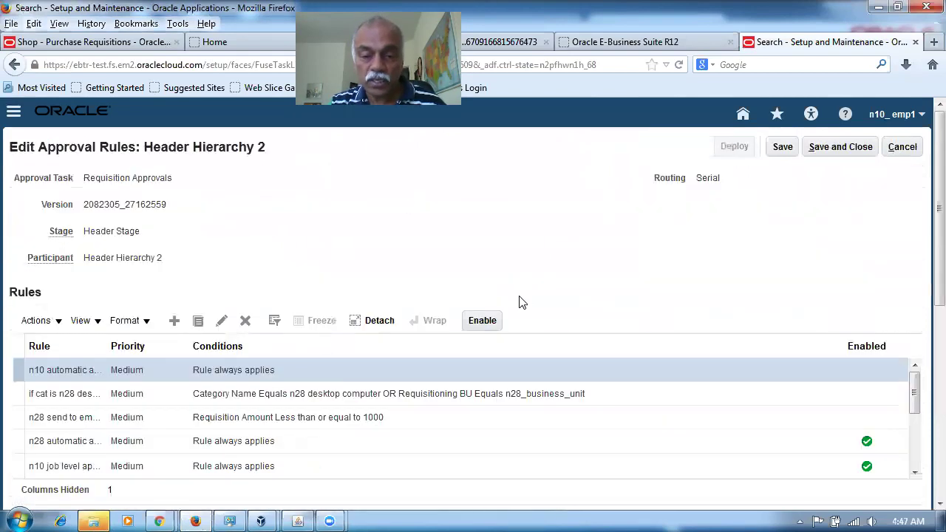
Step: Disable the n28 automatic approval rule in Header Hierarchy 2
left_click(467, 463)
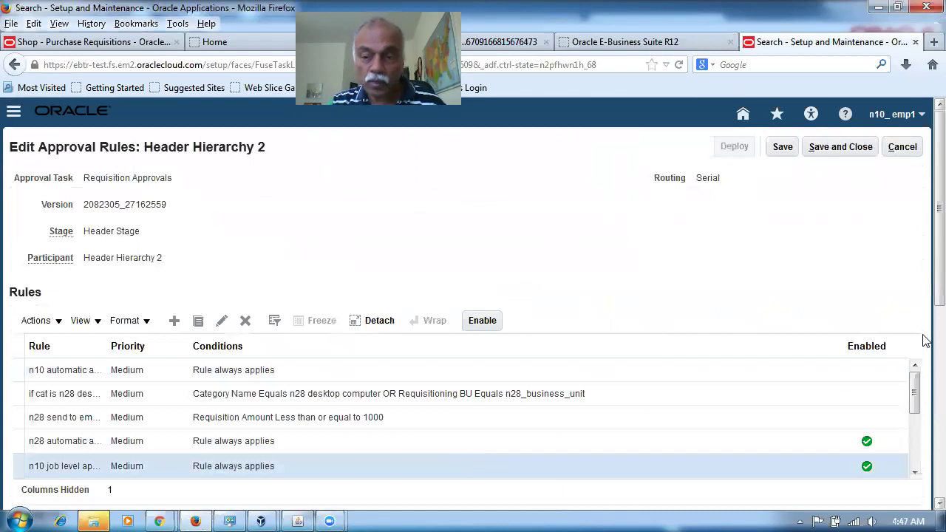
left_click_drag(926, 298, 925, 461)
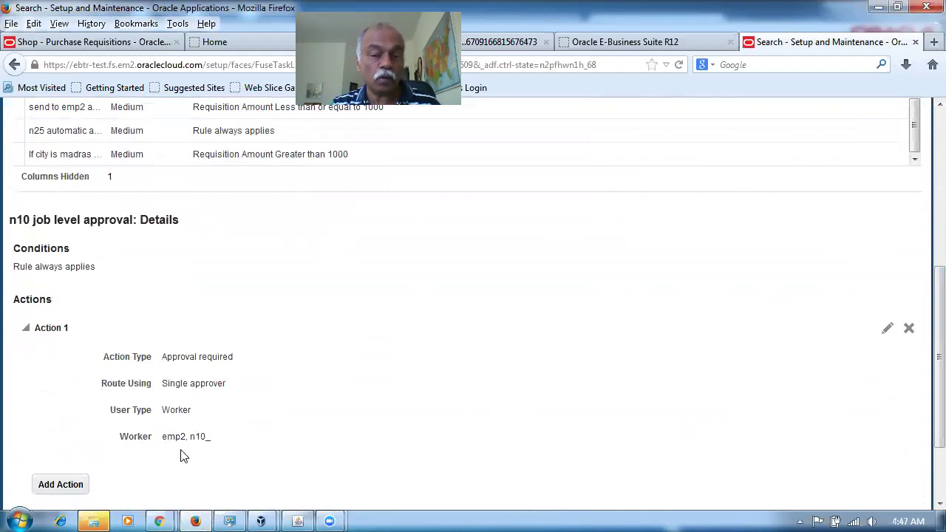
left_click_drag(925, 395, 788, 273)
left_click(636, 222)
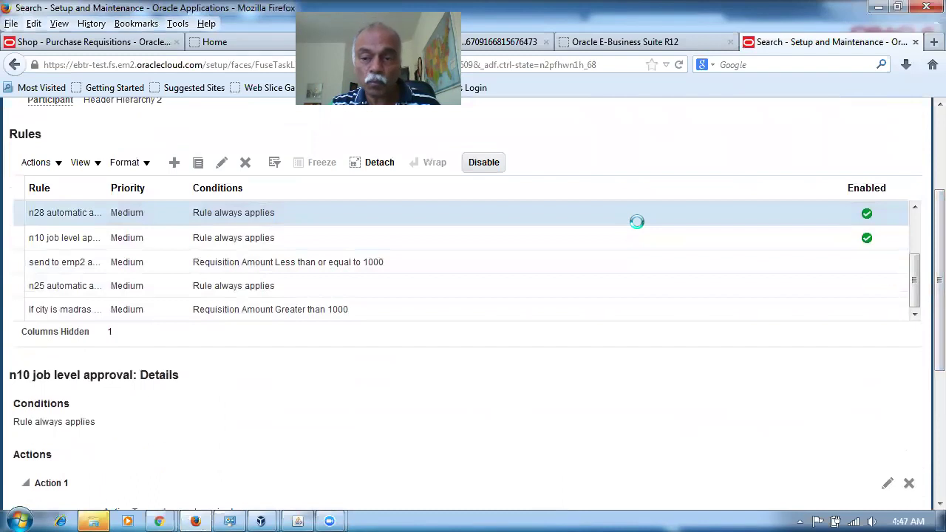
left_click(493, 167)
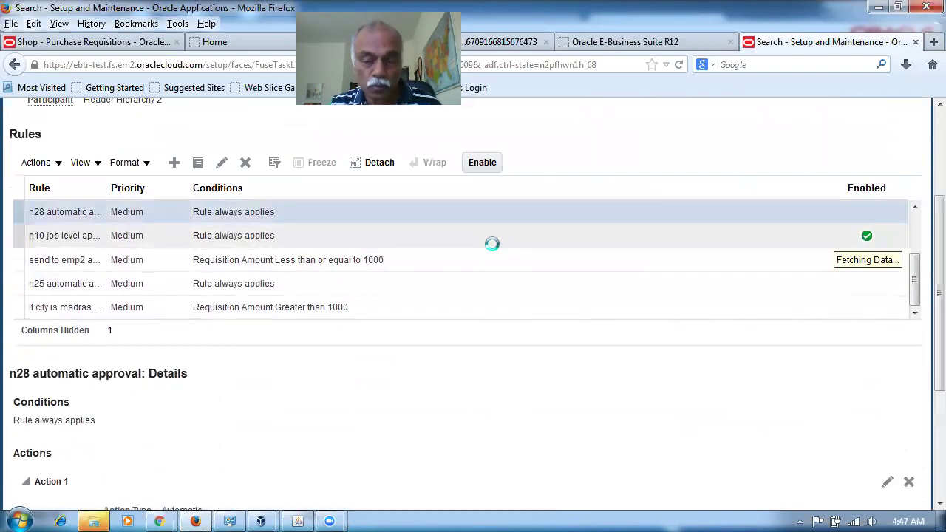
Step: Confirm the n10 job level approval rule stays enabled and save the rules
scroll(925, 331, "down", 5)
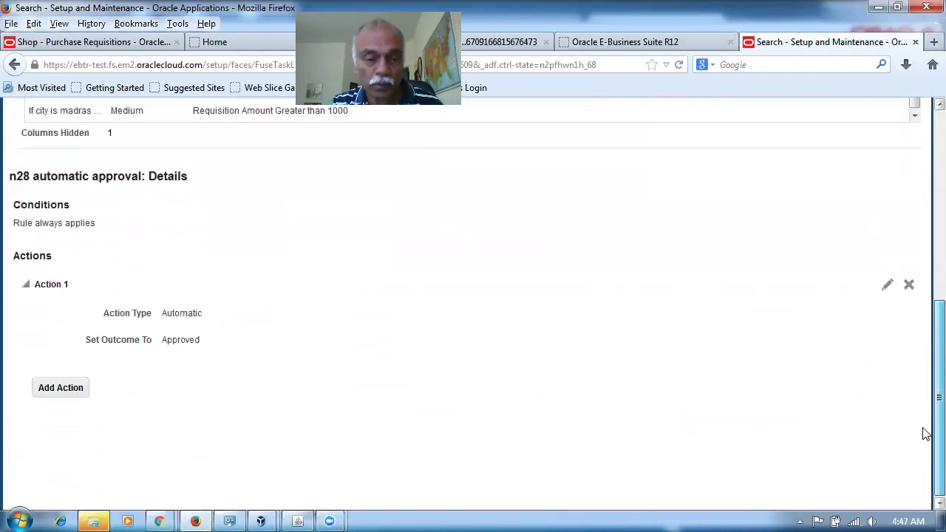
scroll(923, 370, "up", 5)
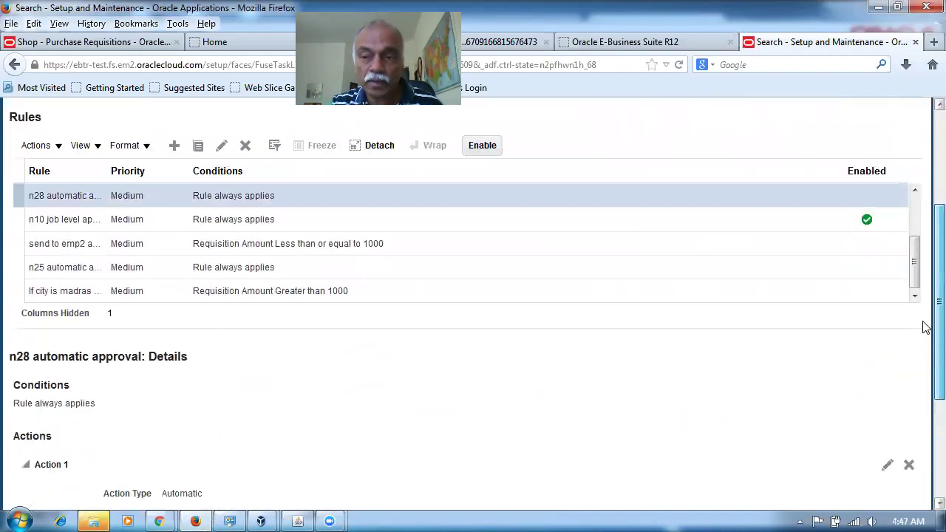
left_click(621, 237)
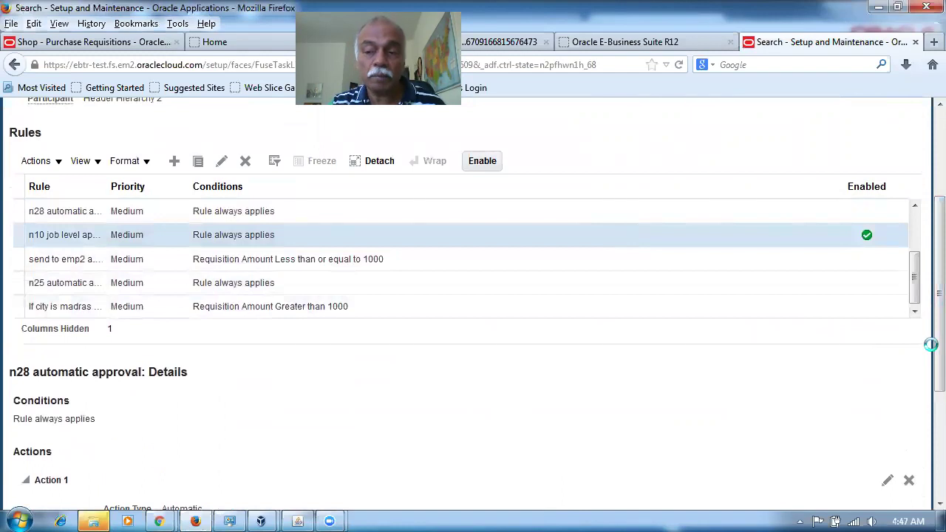
scroll(925, 366, "down", 5)
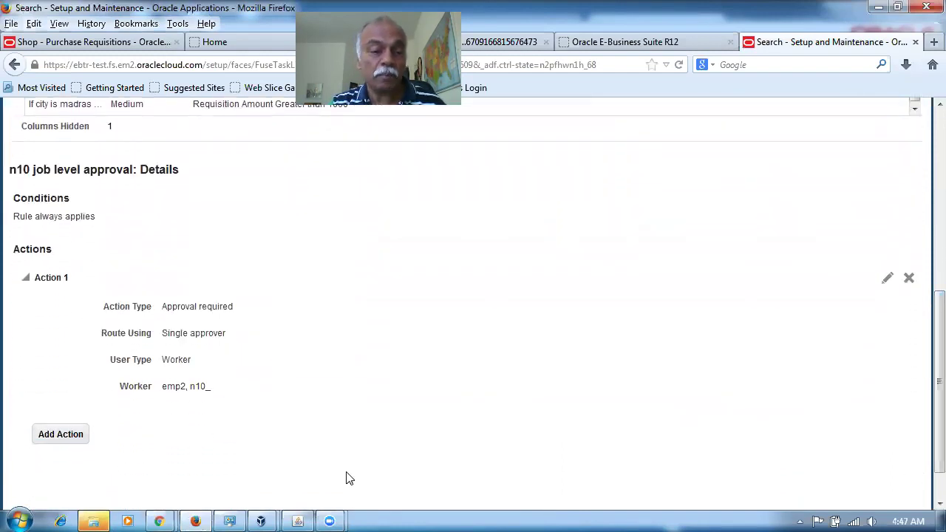
scroll(923, 429, "up", 9)
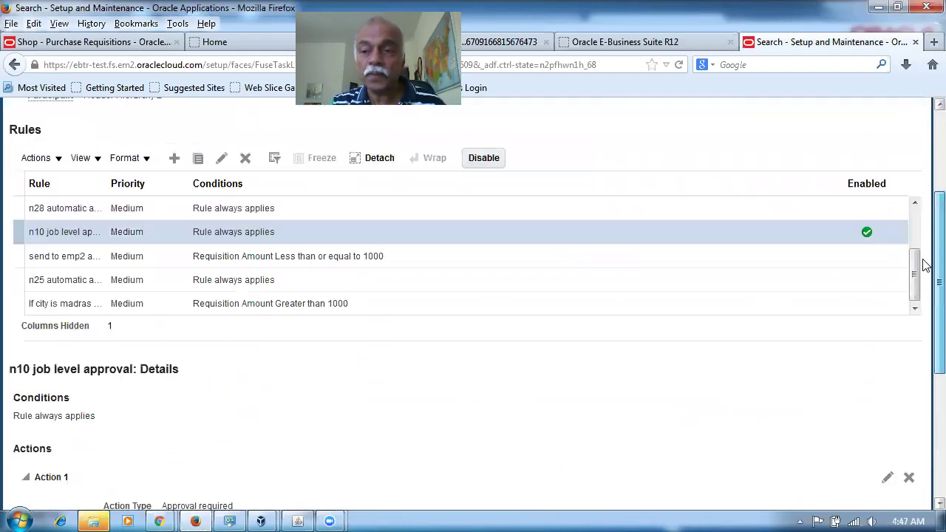
left_click(785, 150)
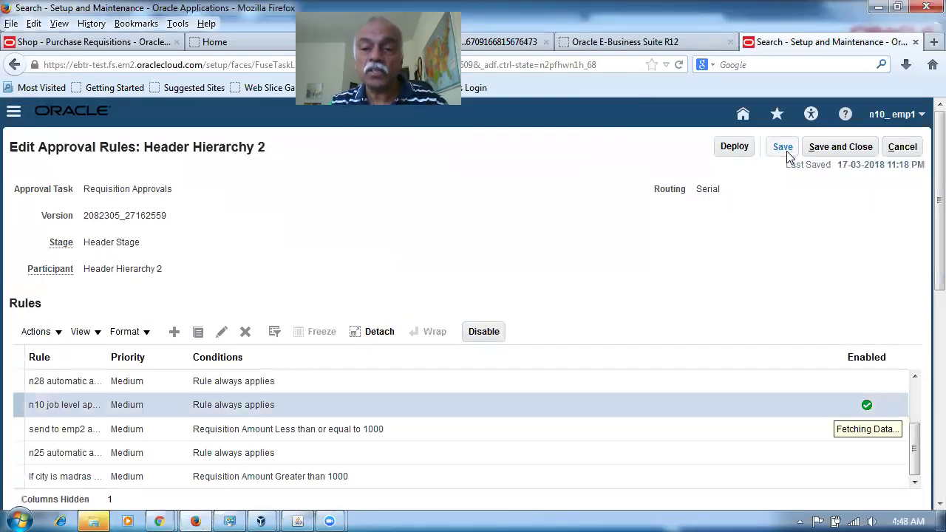
Step: Deploy the Header Hierarchy 2 rules, accepting the warning and confirmation, then open a new tab
left_click(733, 152)
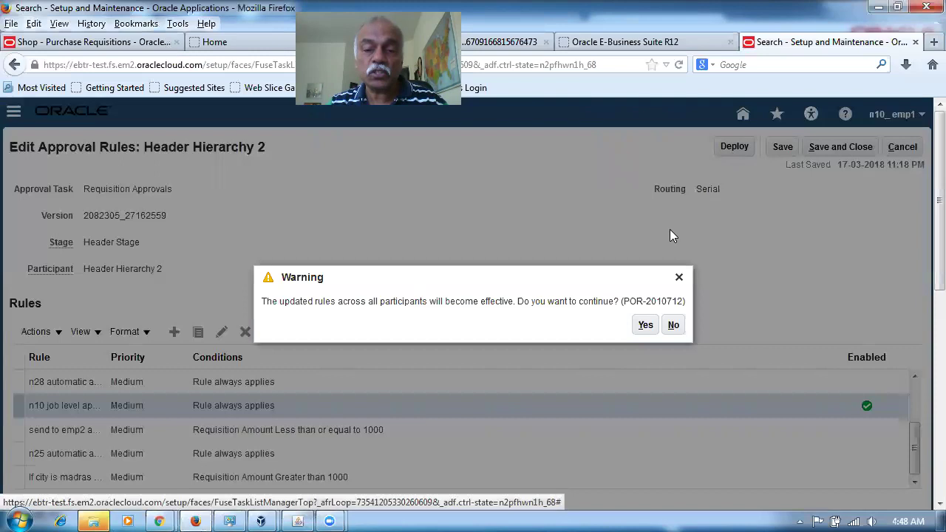
left_click(640, 325)
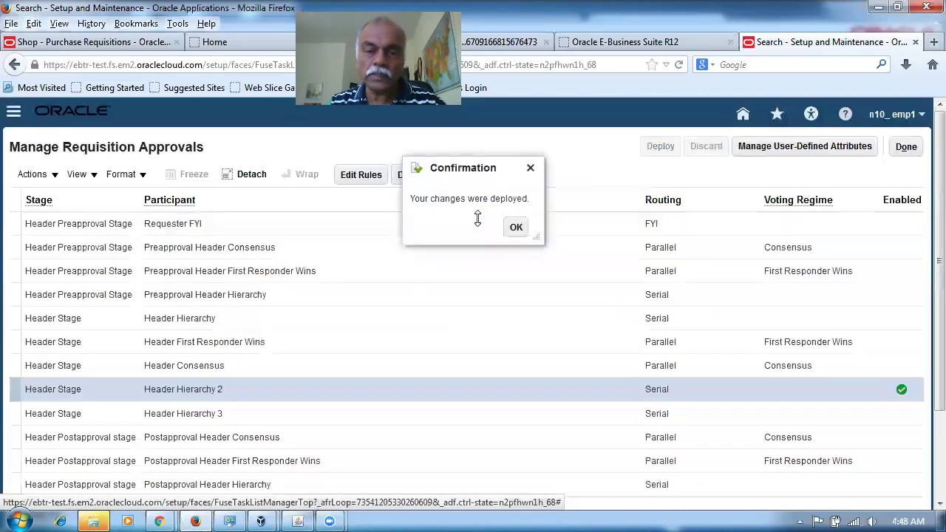
left_click(516, 227)
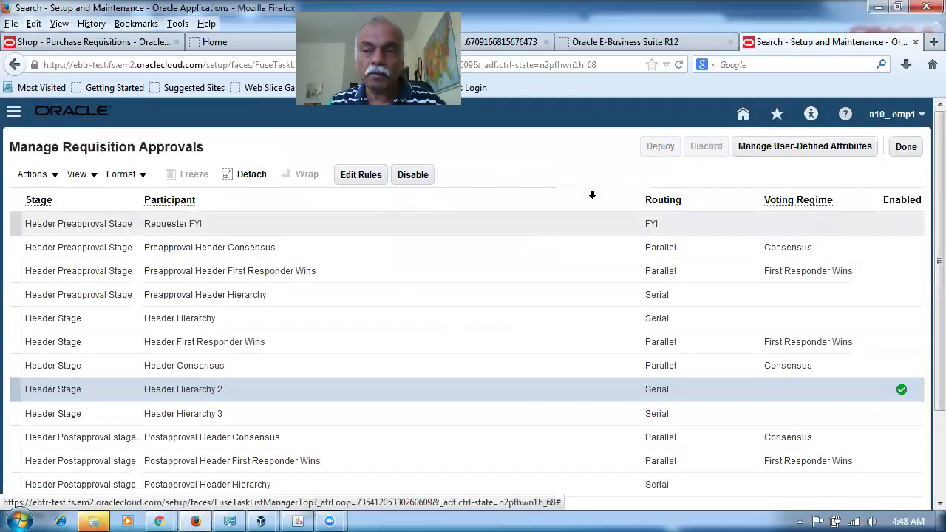
left_click(935, 42)
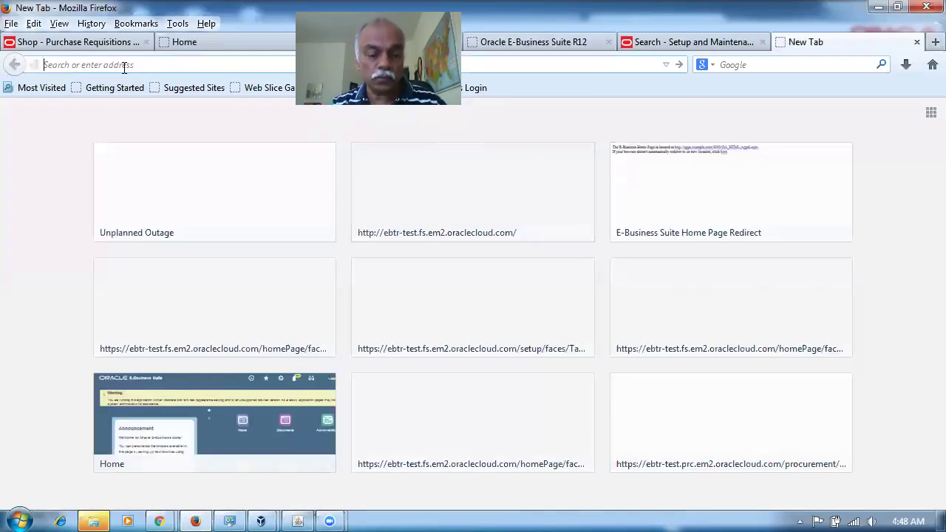
Step: Go from the Cloud home through Procurement to Purchase Requisitions and start a new requisition line
type("e")
key("Return")
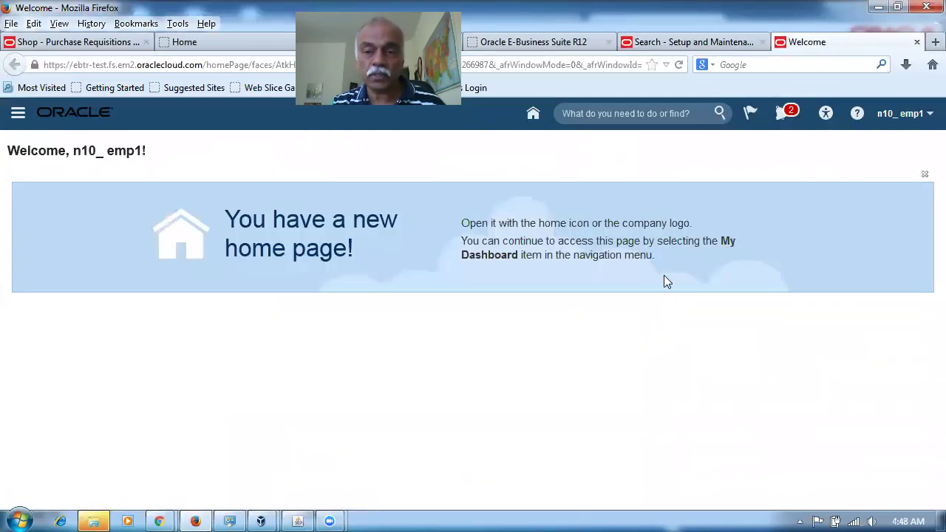
left_click(533, 117)
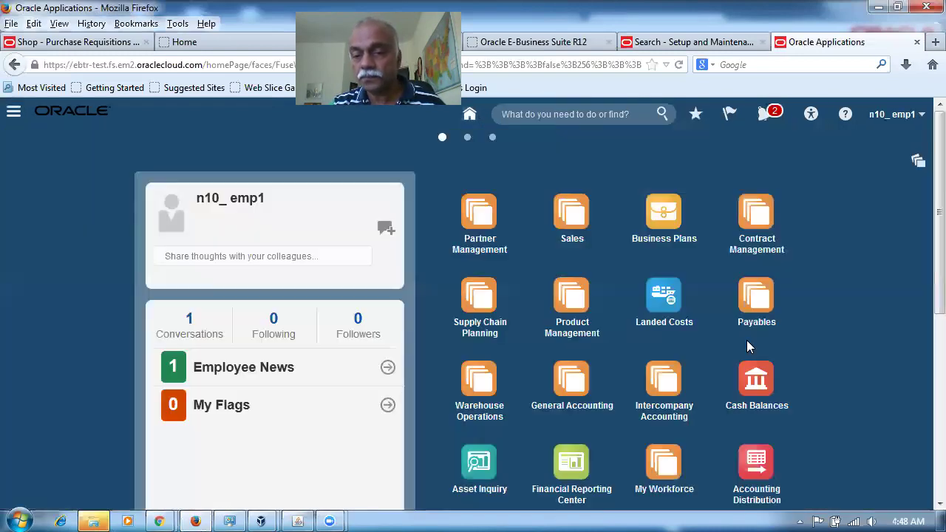
scroll(746, 340, "down", 5)
scroll(753, 362, "down", 2)
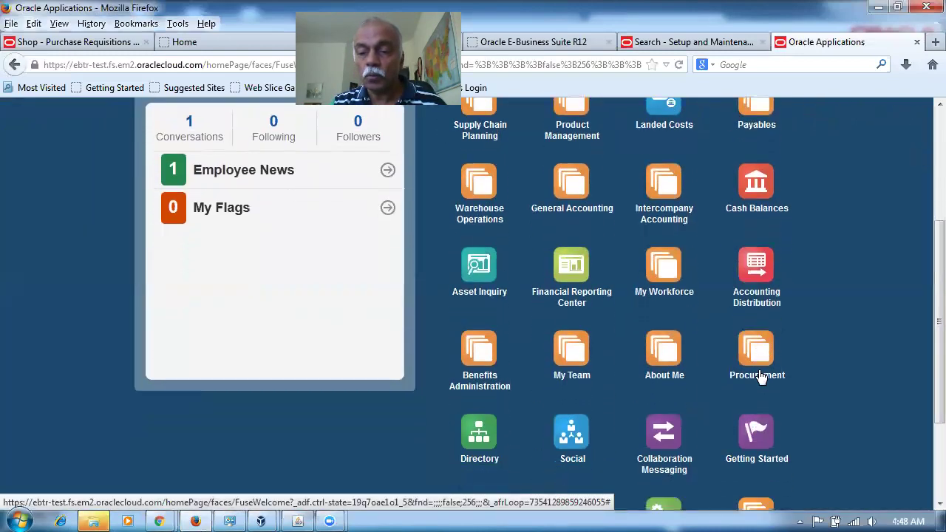
left_click(769, 300)
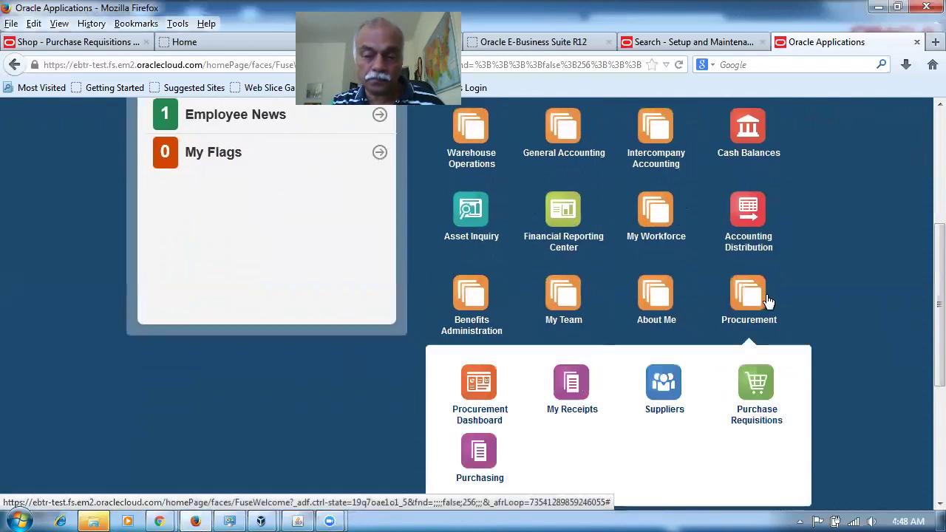
left_click(757, 390)
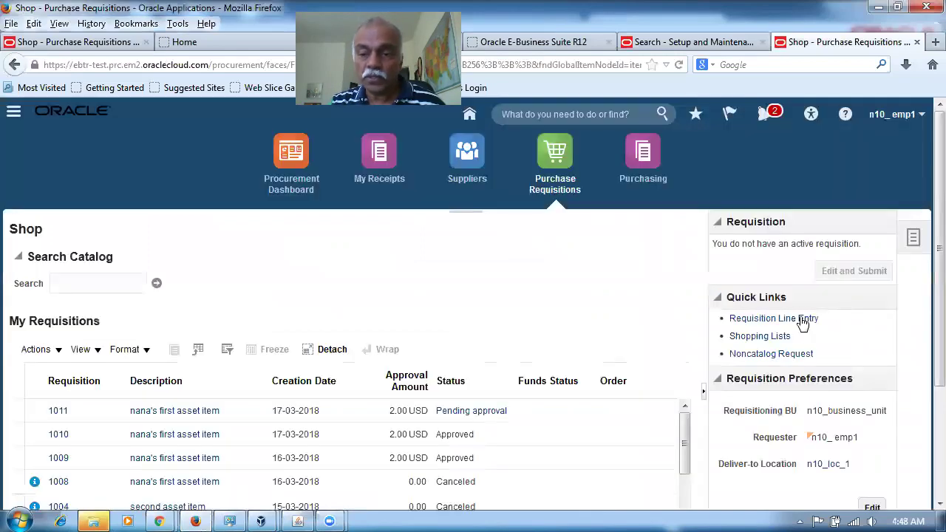
left_click(803, 318)
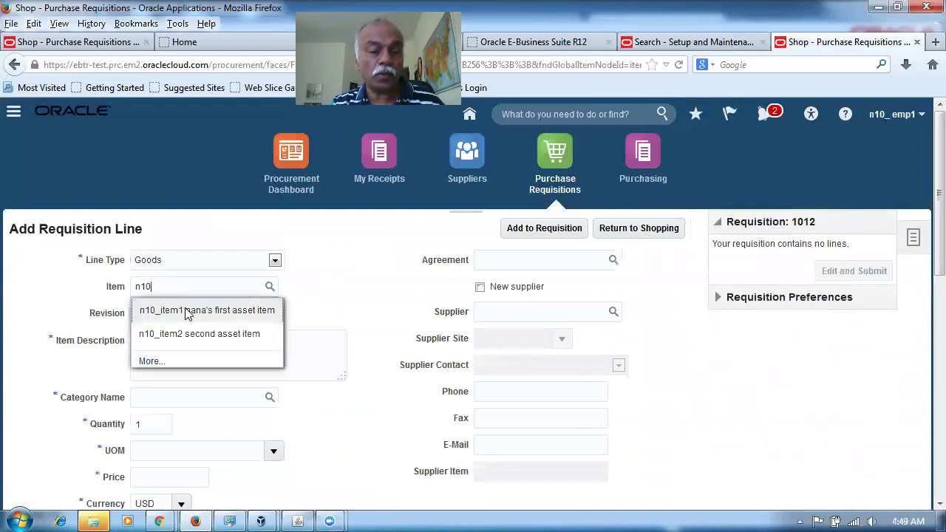
Step: Add an n10_item1 line at 2.00 USD to requisition 1012, open it for editing, and review its approvers
left_click(187, 310)
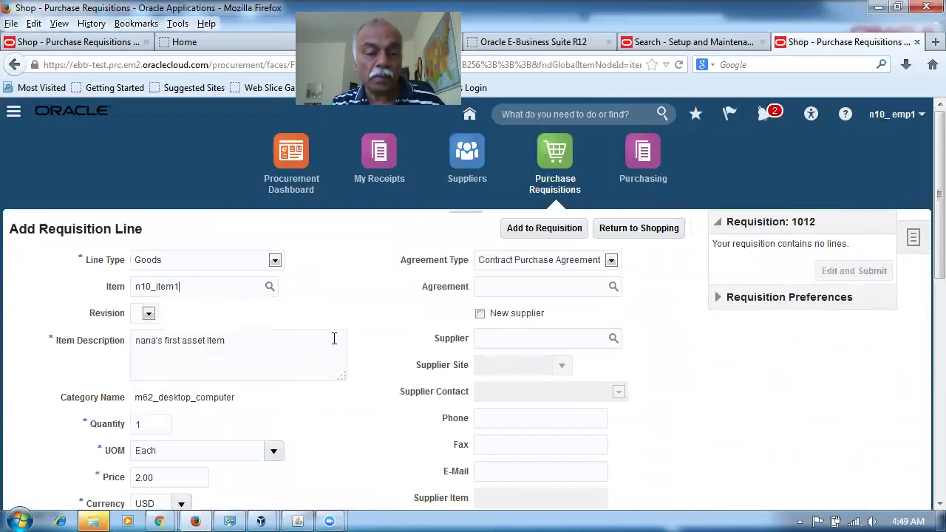
left_click(522, 228)
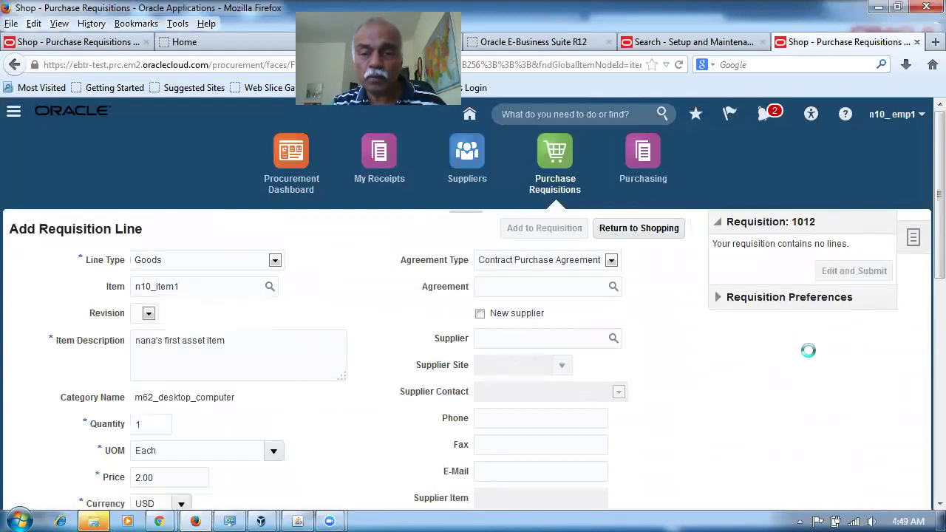
left_click(863, 328)
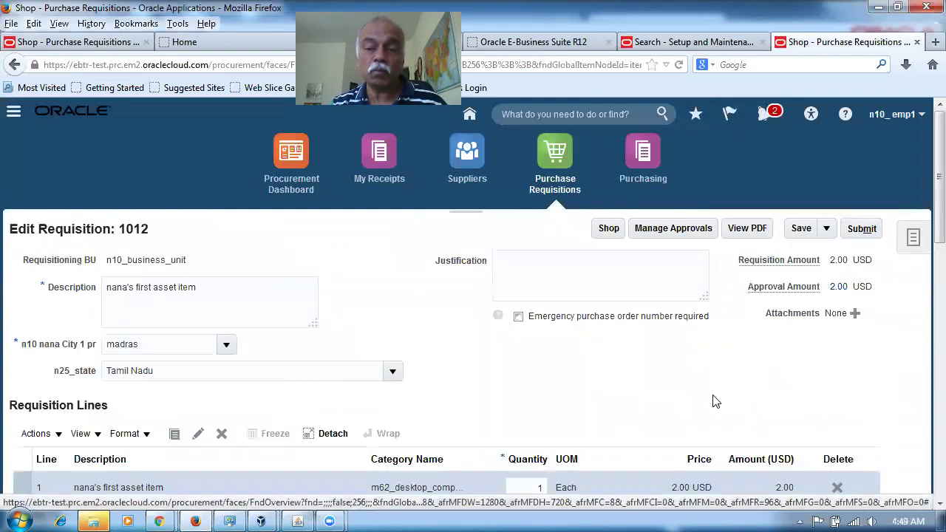
left_click(672, 229)
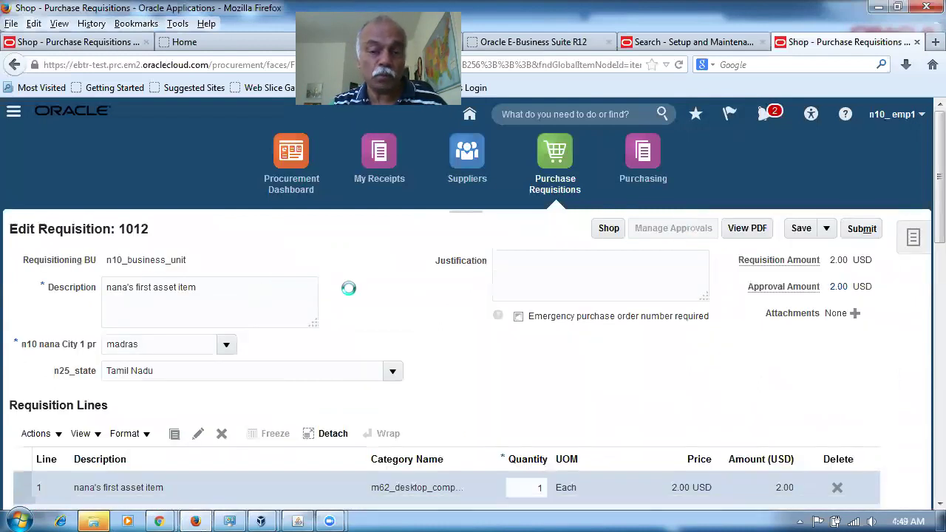
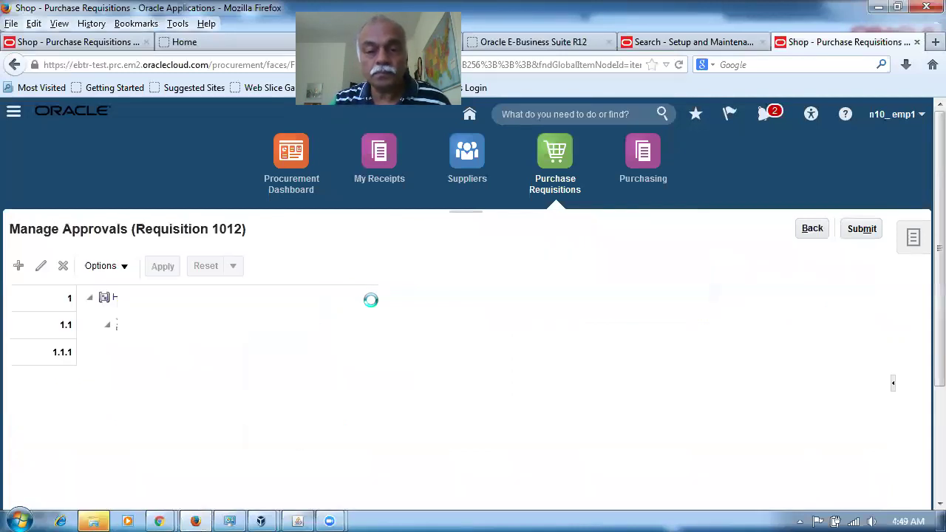
Step: Submit requisition 1012 for approval and acknowledge the confirmation
scroll(191, 411, "down", 2)
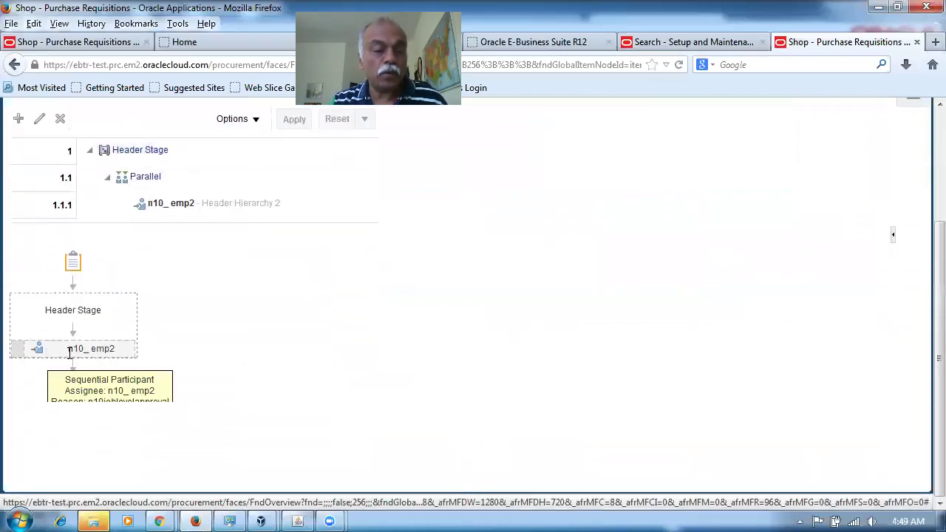
scroll(432, 362, "up", 1)
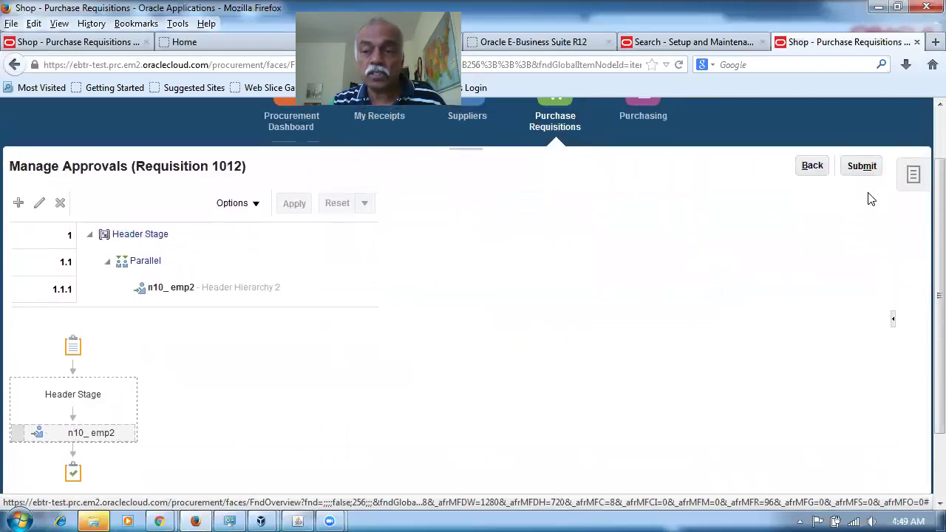
left_click(865, 168)
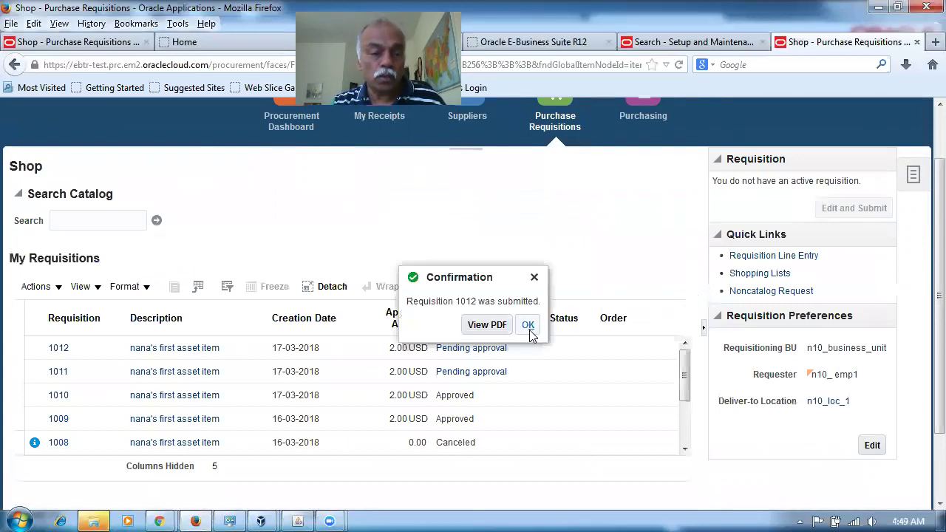
left_click(527, 328)
Step: Open requisition 1012's pending approval details showing it assigned to the approver
left_click(59, 349)
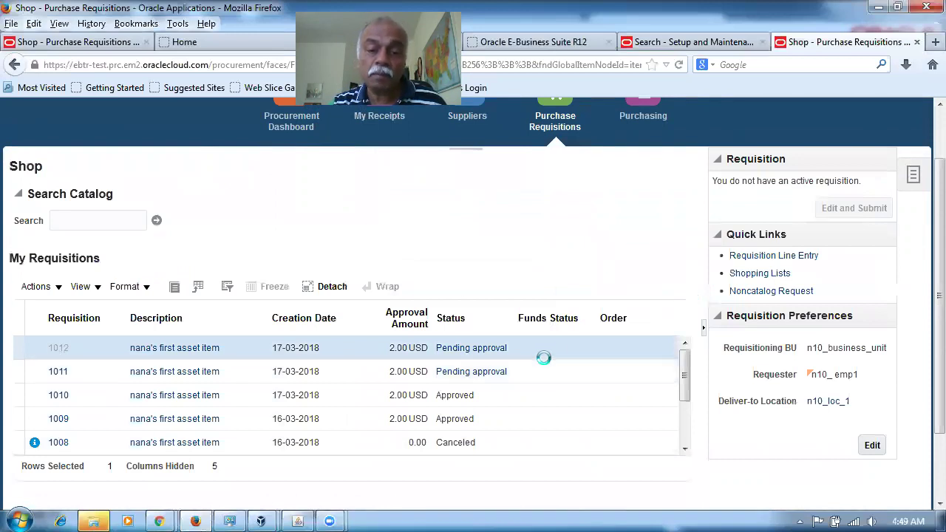
left_click(722, 371)
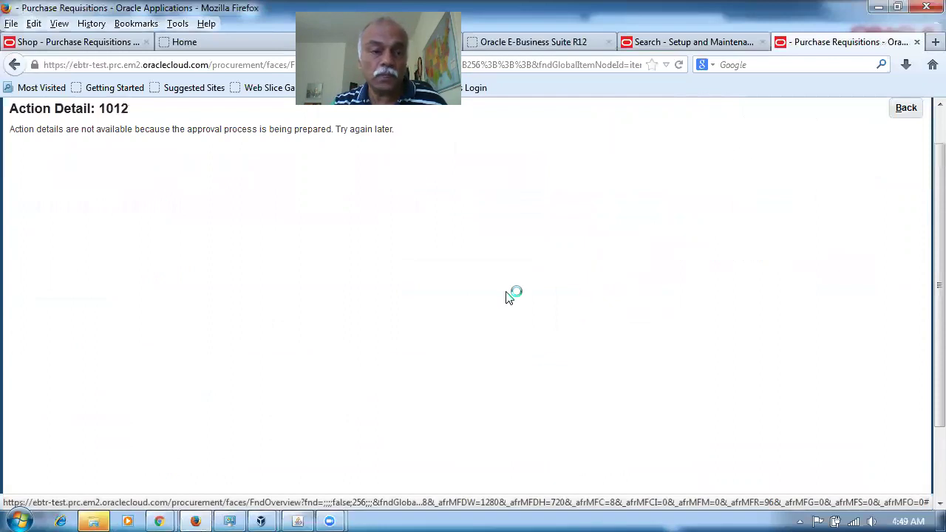
left_click(903, 111)
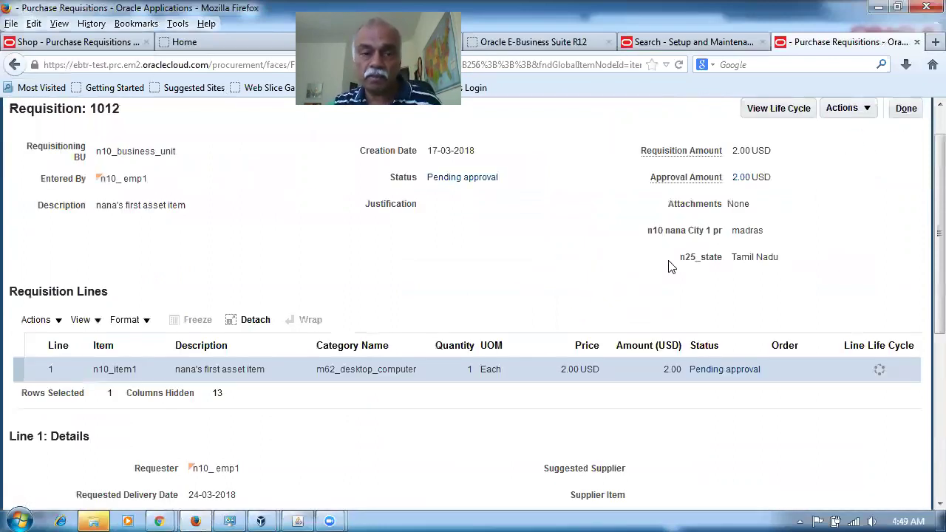
left_click(724, 370)
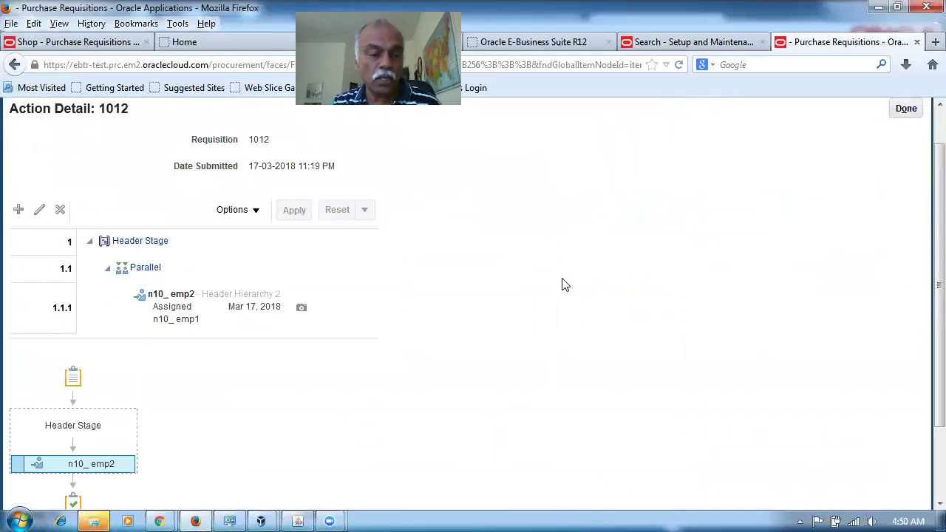
scroll(318, 384, "down", 2)
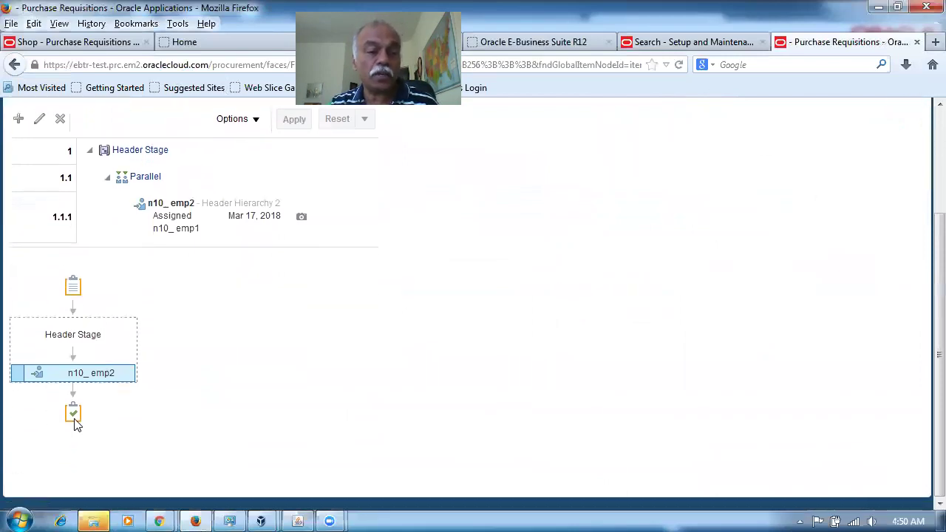
mouse_move(163, 518)
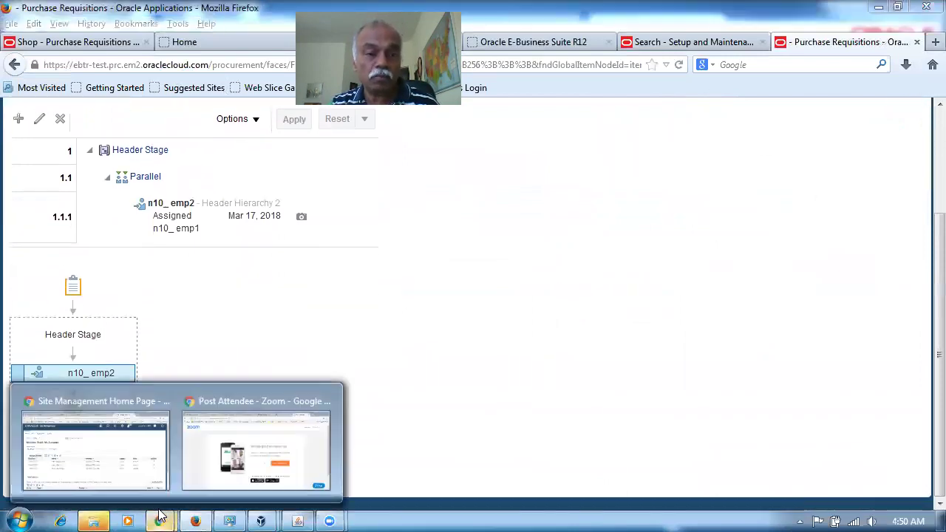
left_click(140, 491)
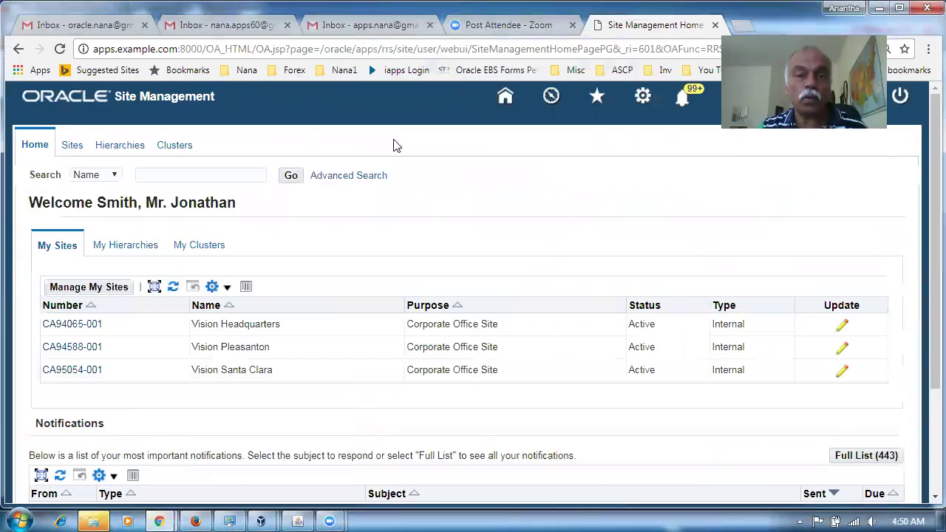
Step: In the approver's Gmail, refresh the inbox and open the Approve Requisition 1012 email
left_click(389, 29)
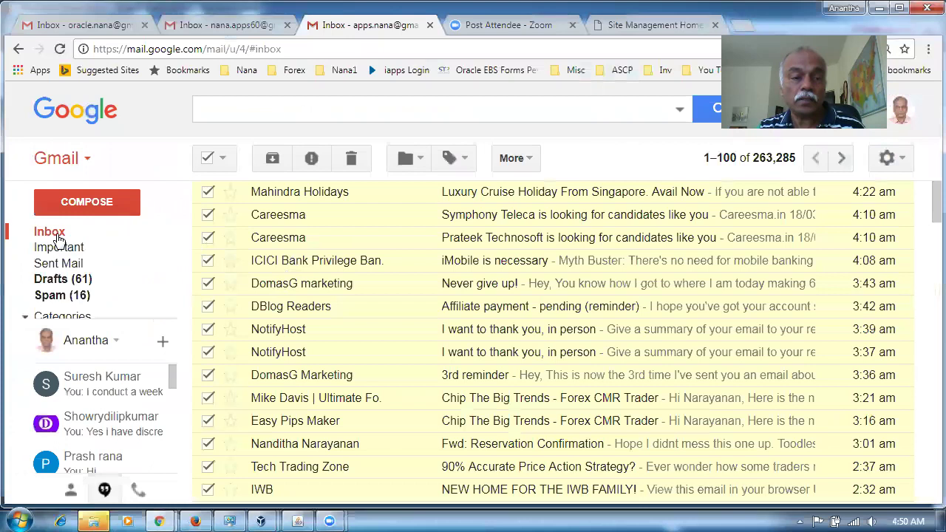
left_click(58, 234)
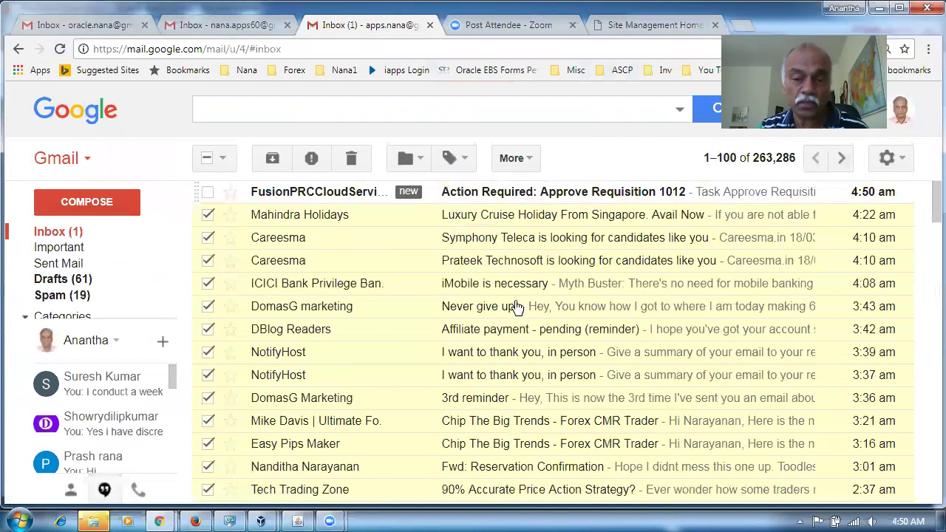
left_click(589, 198)
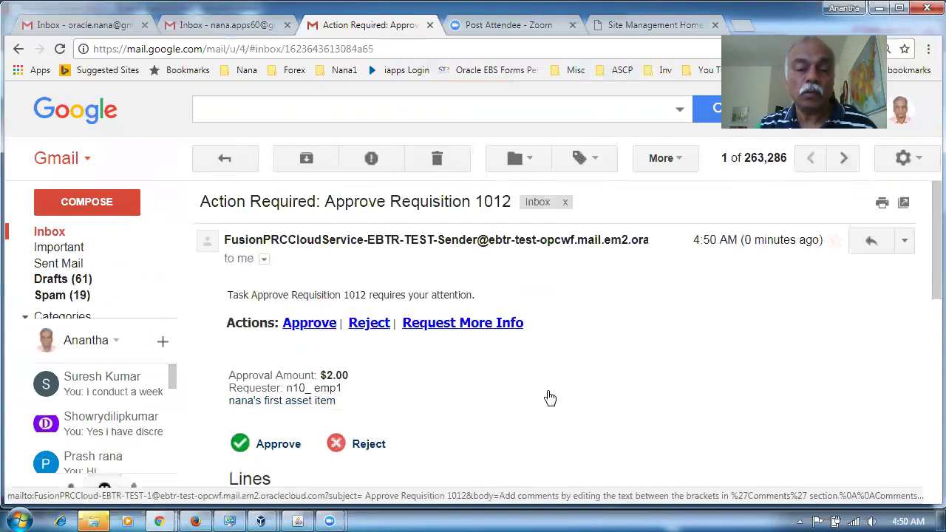
Step: Reply Approve with the comment 'Ok. It is approved' and send it
left_click(589, 368)
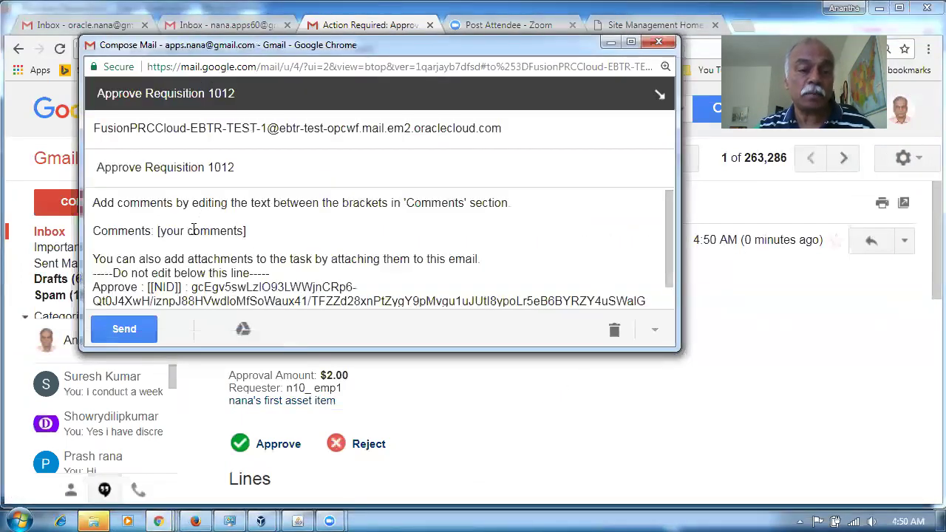
left_click(190, 230)
key("Left")
key("Left")
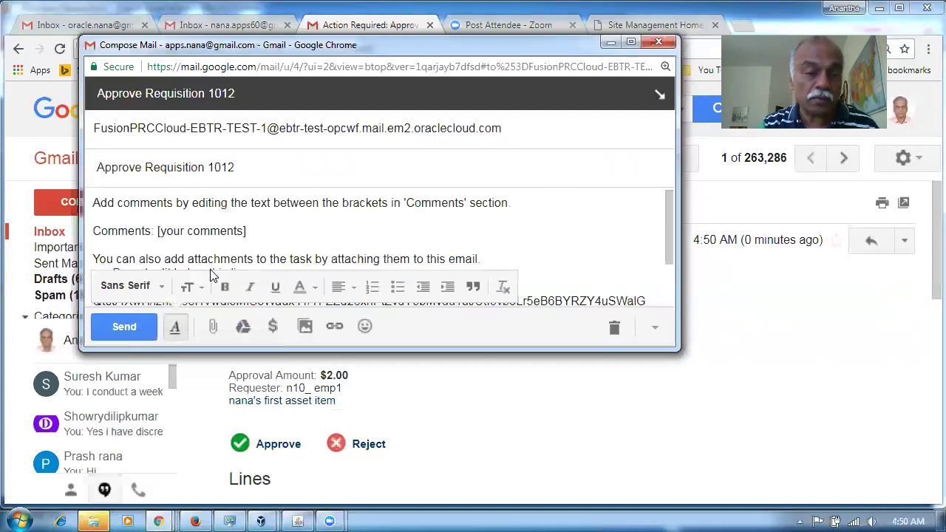
key("BackSpace")
key("BackSpace")
key("BackSpace")
key("BackSpace")
key("Delete")
key("Delete")
key("Delete")
key("Delete")
key("Delete")
key("Delete")
key("Delete")
key("Delete")
key("Delete")
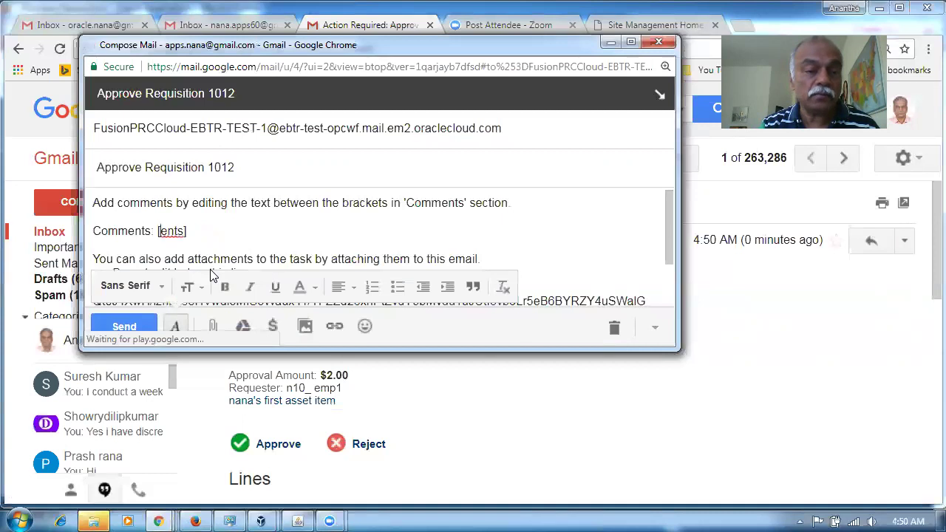
type("Ok. ")
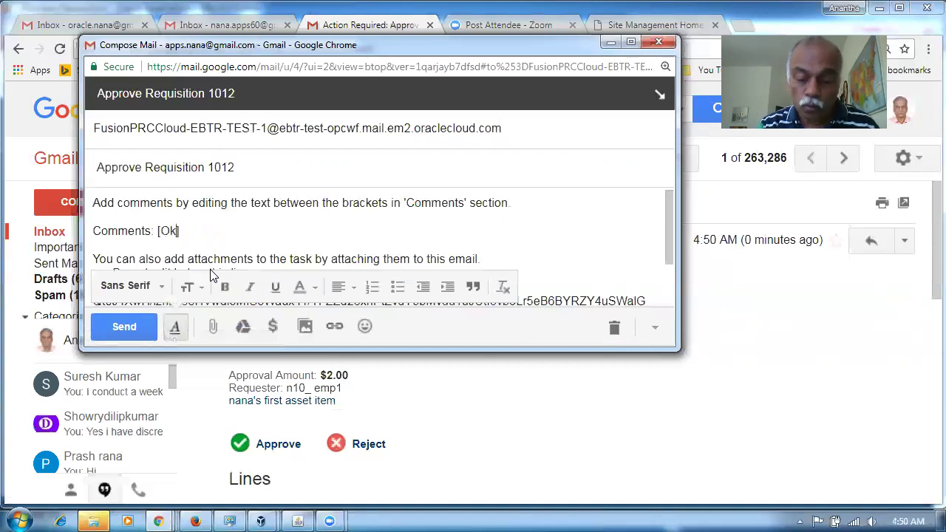
type("It is approved")
left_click(120, 326)
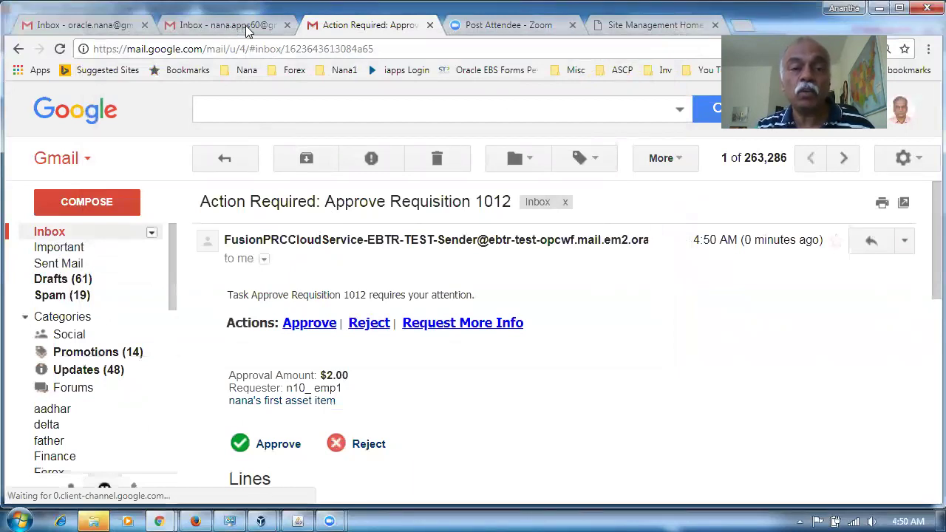
left_click(247, 28)
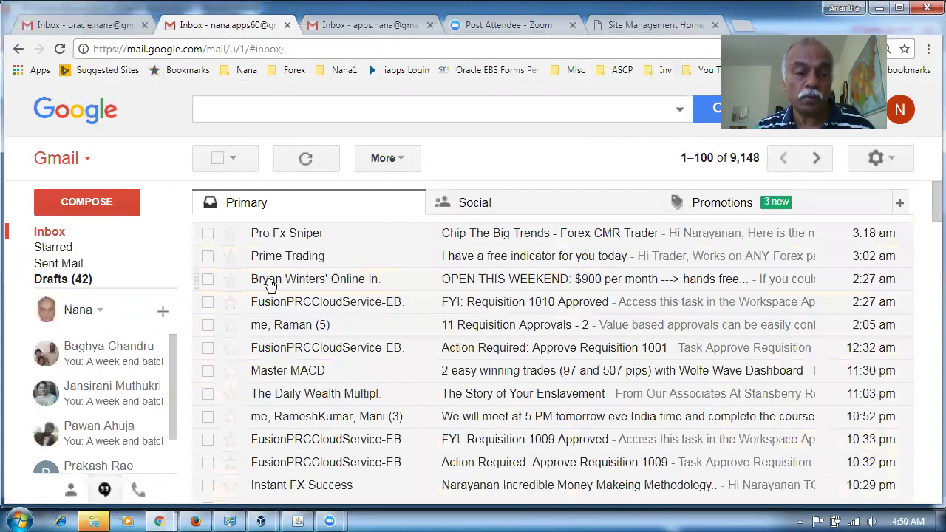
Step: Recheck requisition 1012's action detail, now showing Approved and Task Completed, then return to it
left_click(194, 520)
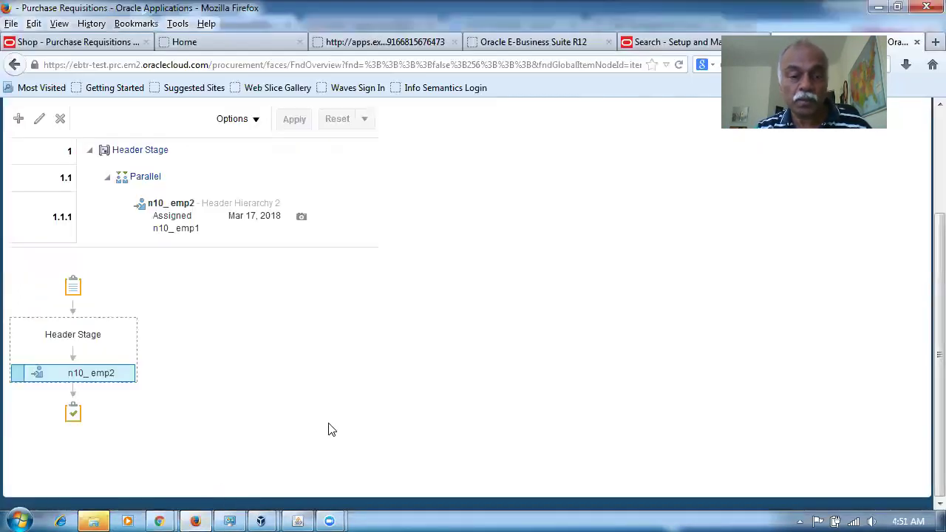
left_click(911, 153)
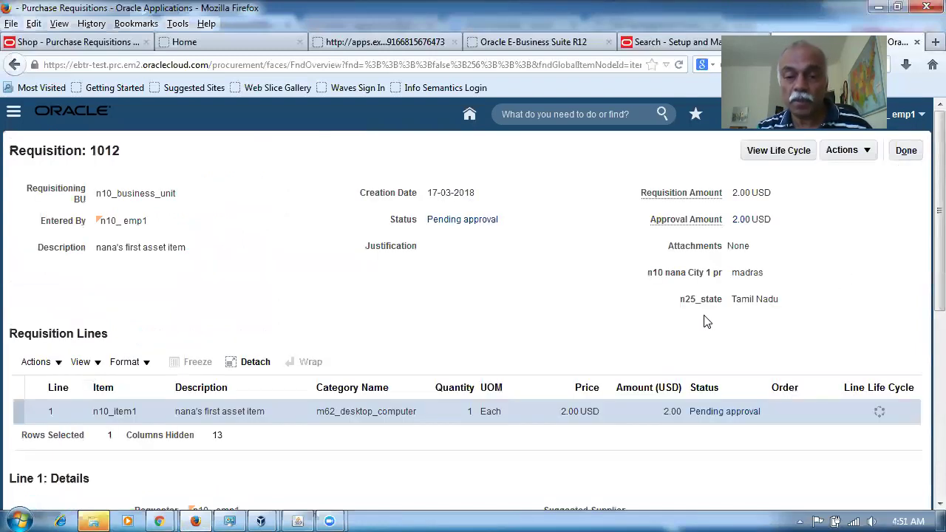
left_click(718, 415)
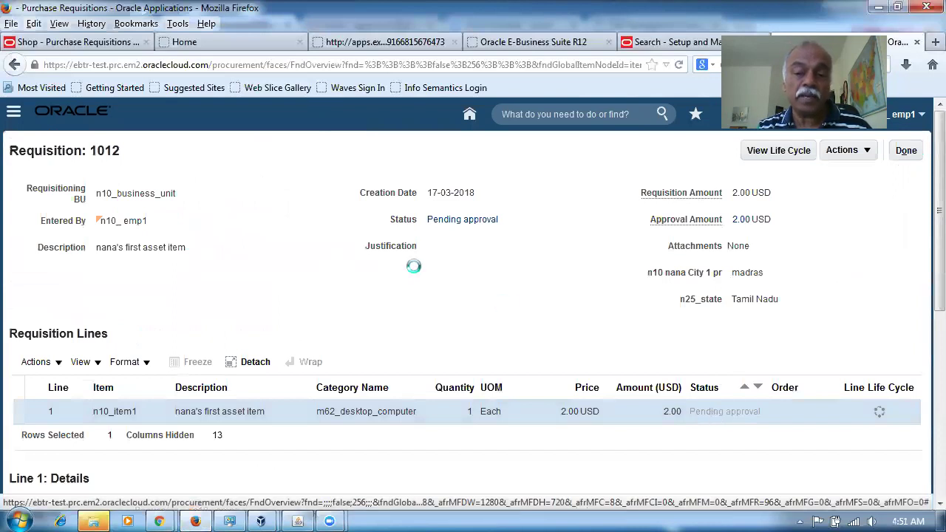
scroll(352, 293, "down", 3)
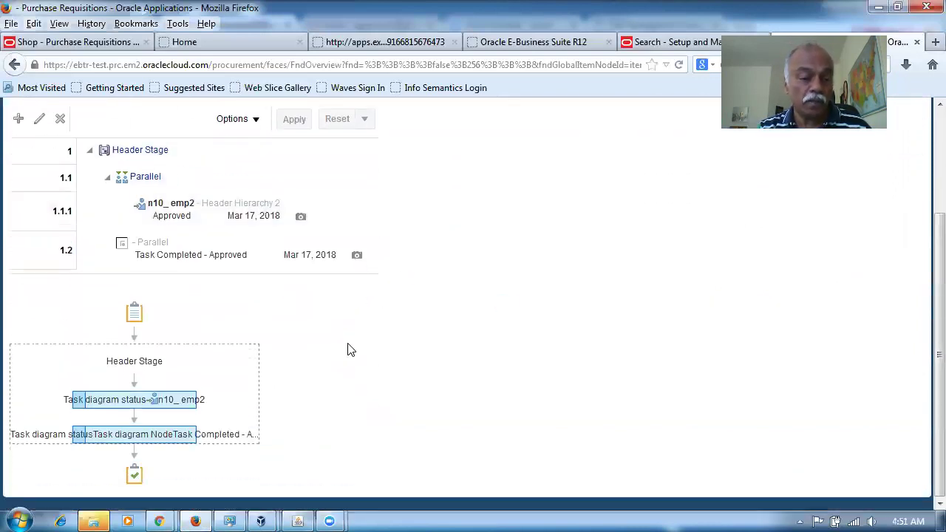
mouse_move(139, 403)
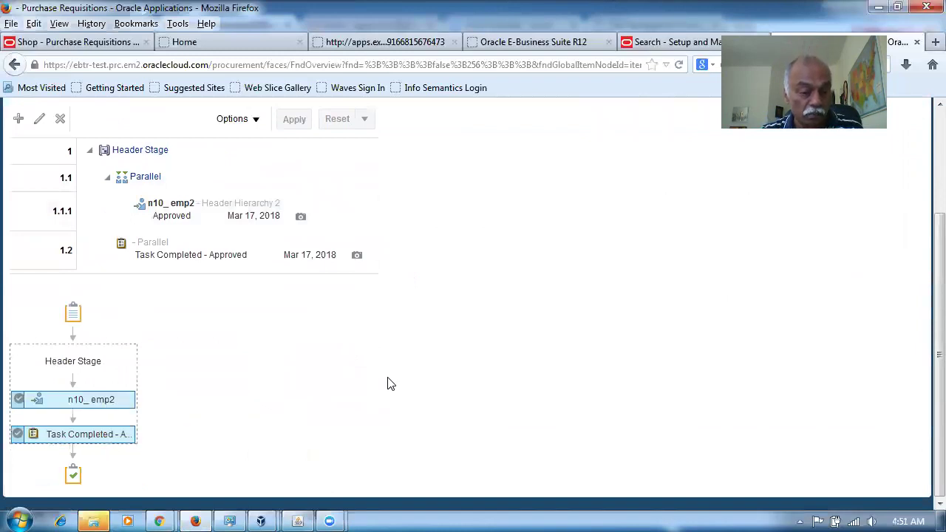
mouse_move(14, 434)
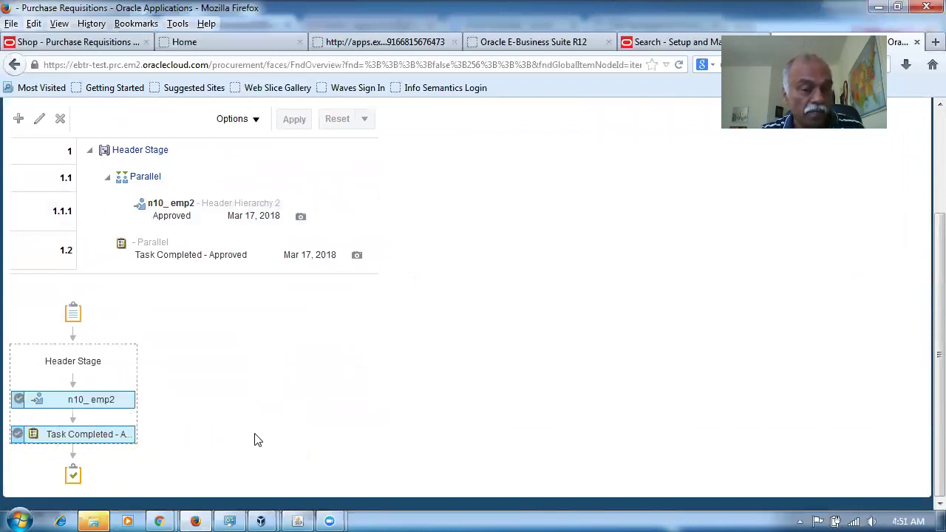
scroll(253, 441, "up", 3)
left_click(904, 150)
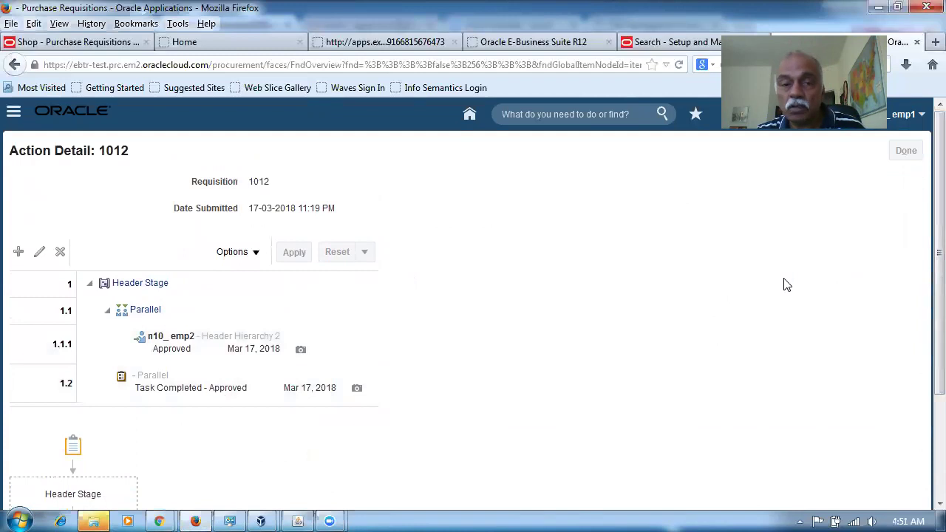
Step: Read the newest 'FYI: Requisition 1012 Approved' email and its 'Ok. It is approved' comment
mouse_move(151, 518)
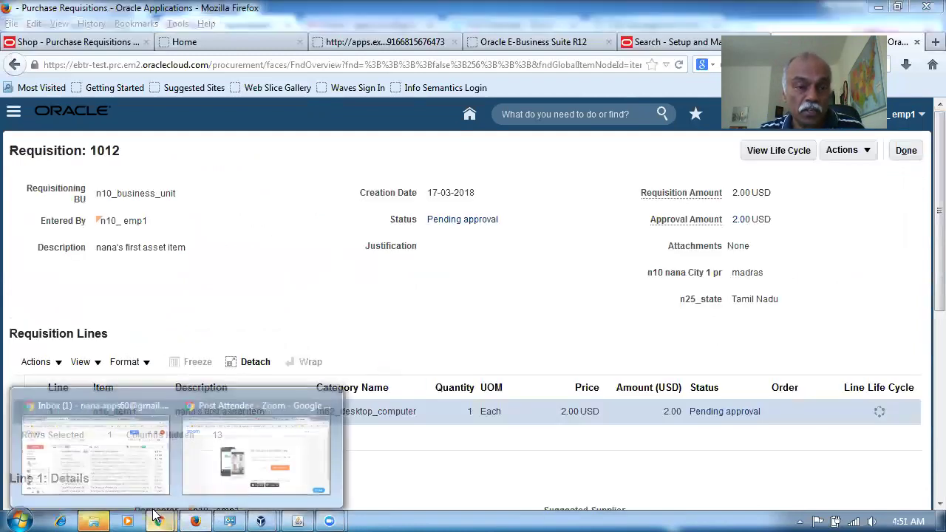
left_click(149, 405)
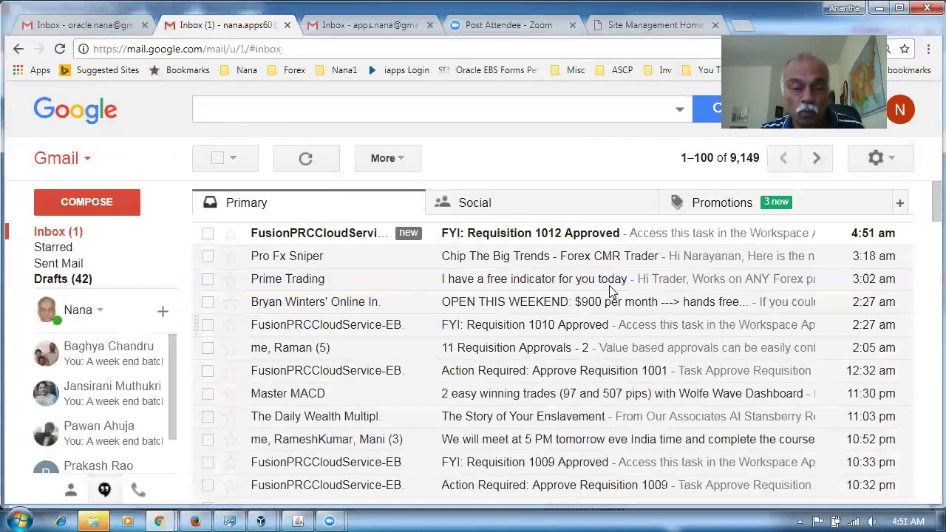
key("Return")
scroll(604, 297, "down", 3)
scroll(604, 297, "down", 5)
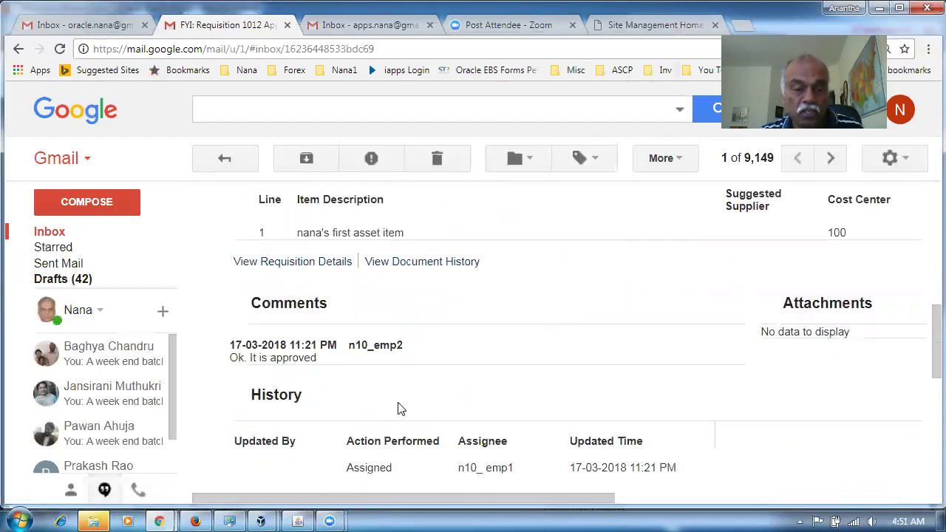
left_click_drag(246, 361, 292, 359)
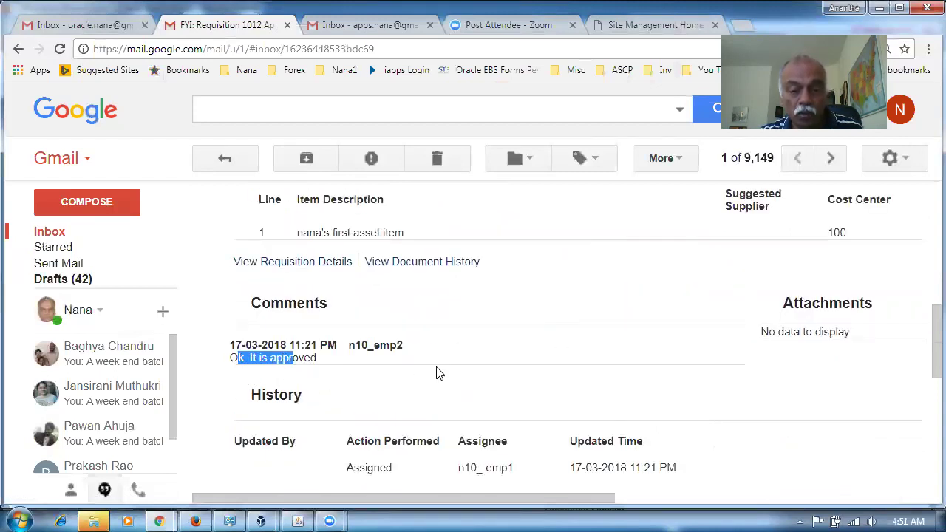
left_click(437, 373)
scroll(465, 399, "up", 3)
scroll(458, 398, "up", 4)
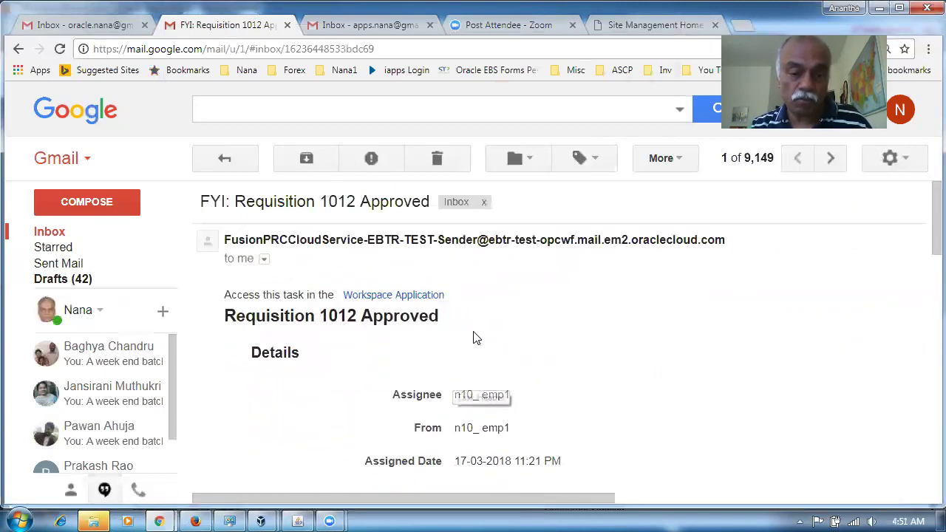
left_click(56, 237)
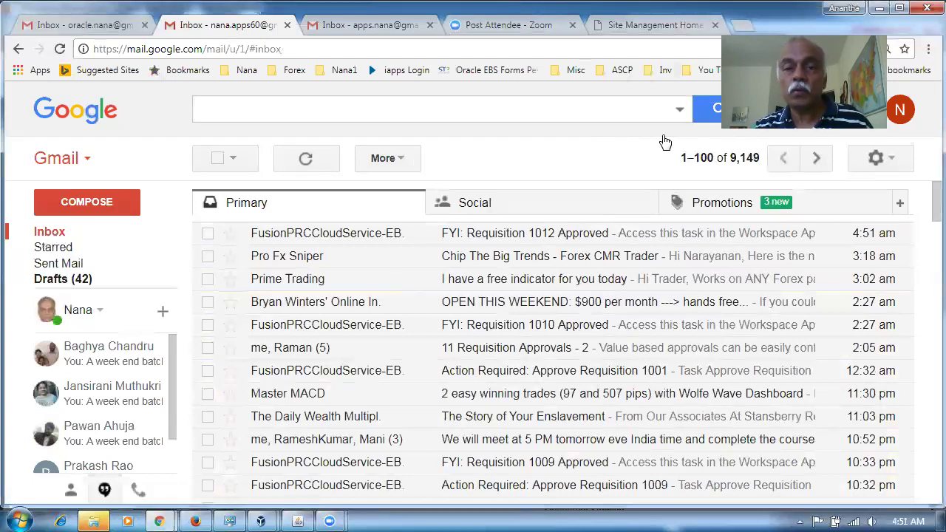
Step: Load the ebtr-test Oracle cloud sign-in page in a new tab
left_click(744, 28)
type("e")
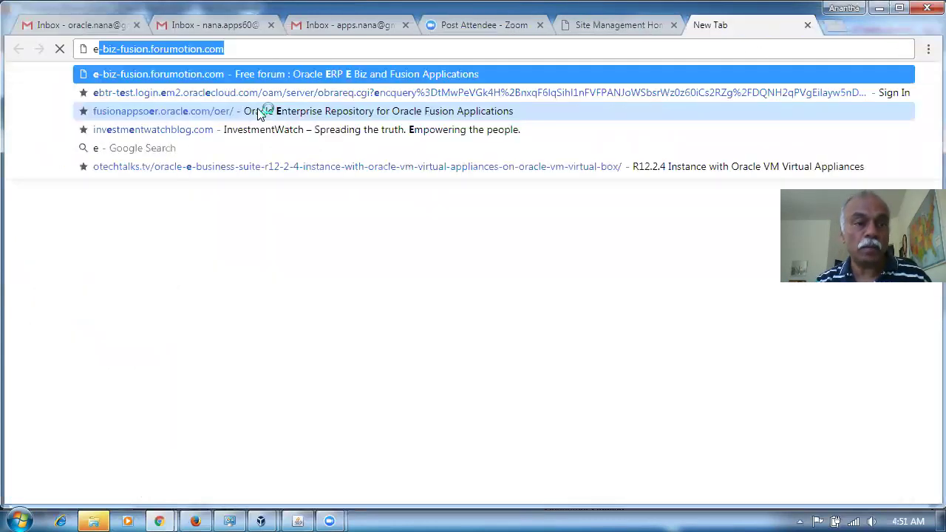
key("Down")
key("Return")
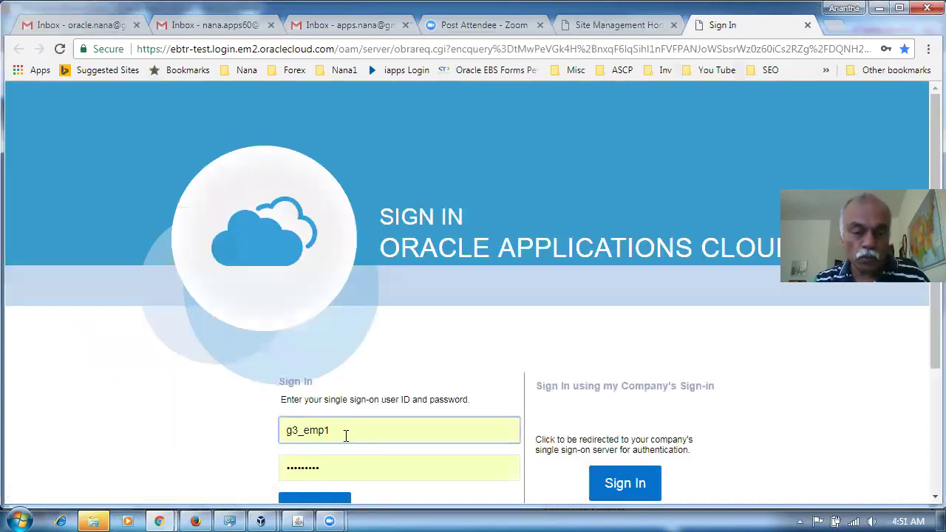
Step: Sign in with the second employee's user ID and the autofilled password
left_click(345, 435)
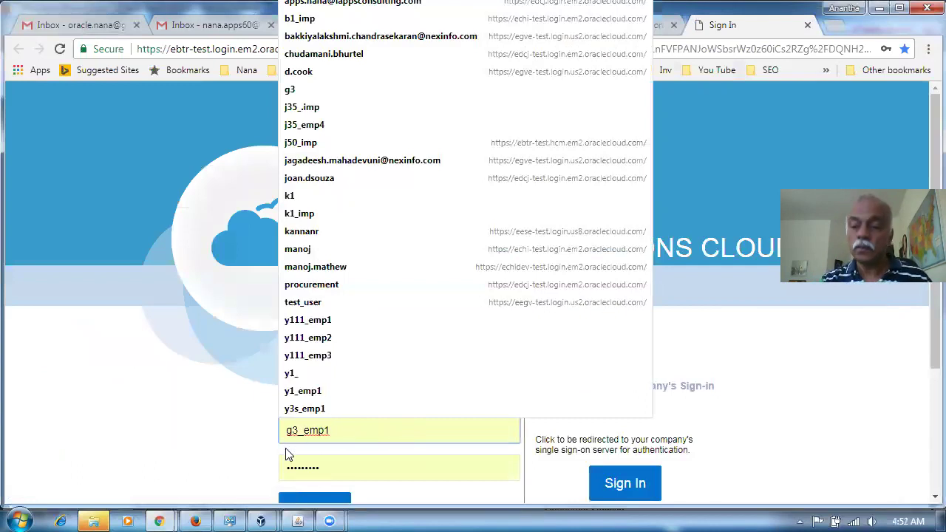
key("BackSpace")
key("BackSpace")
key("BackSpace")
key("BackSpace")
key("BackSpace")
key("BackSpace")
key("BackSpace")
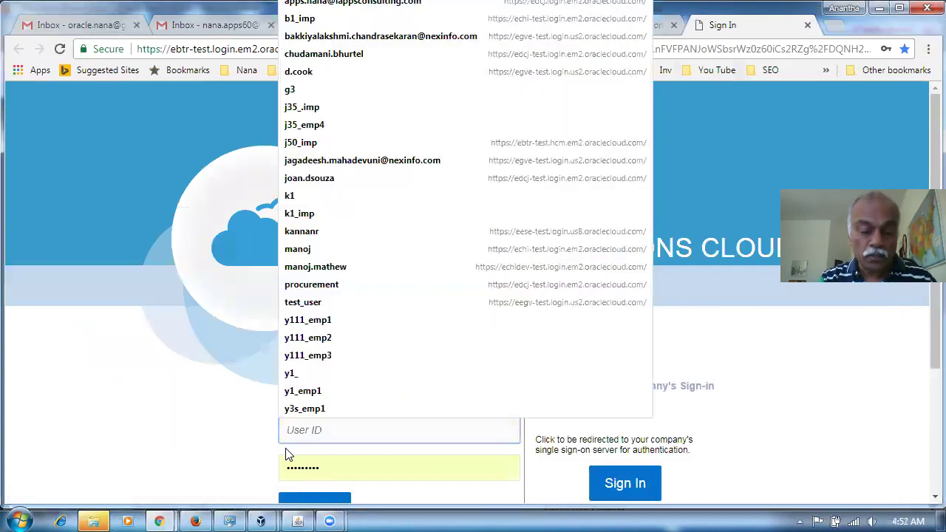
type("n10_emp2")
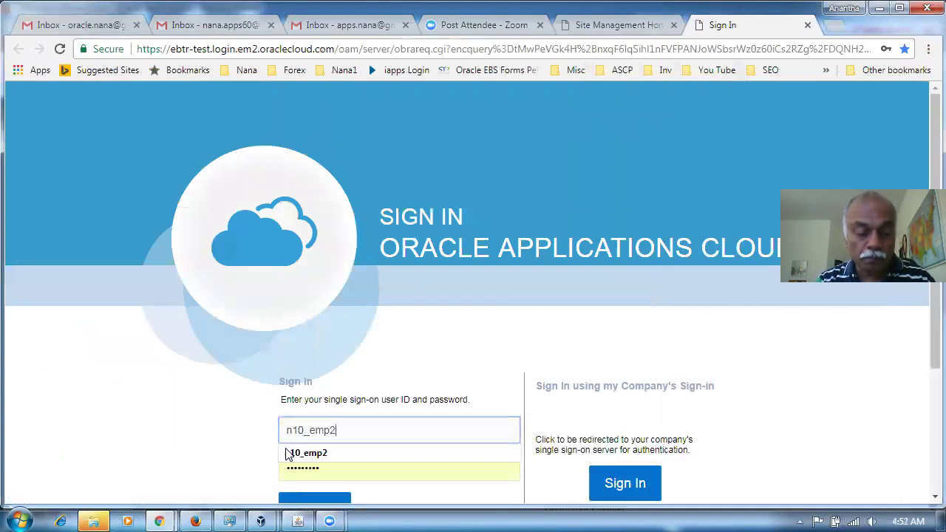
key("Tab")
left_click(159, 441)
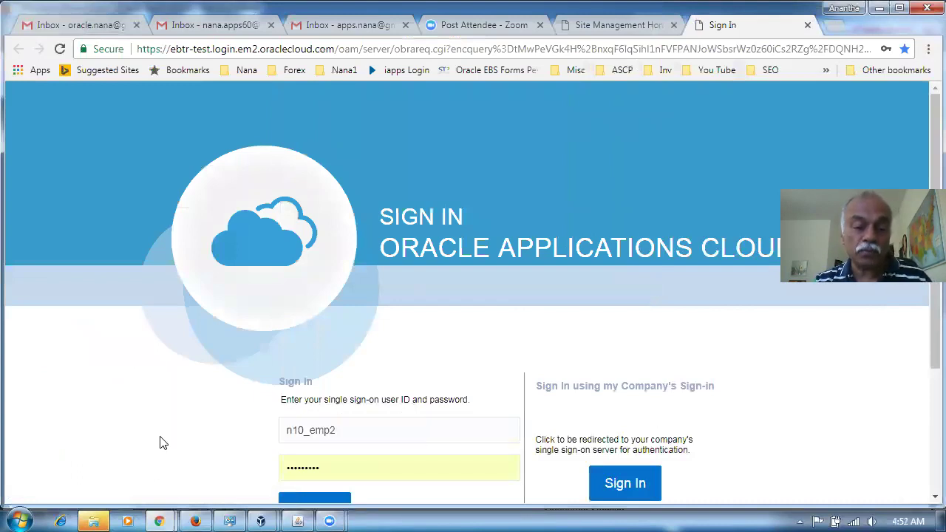
left_click(307, 498)
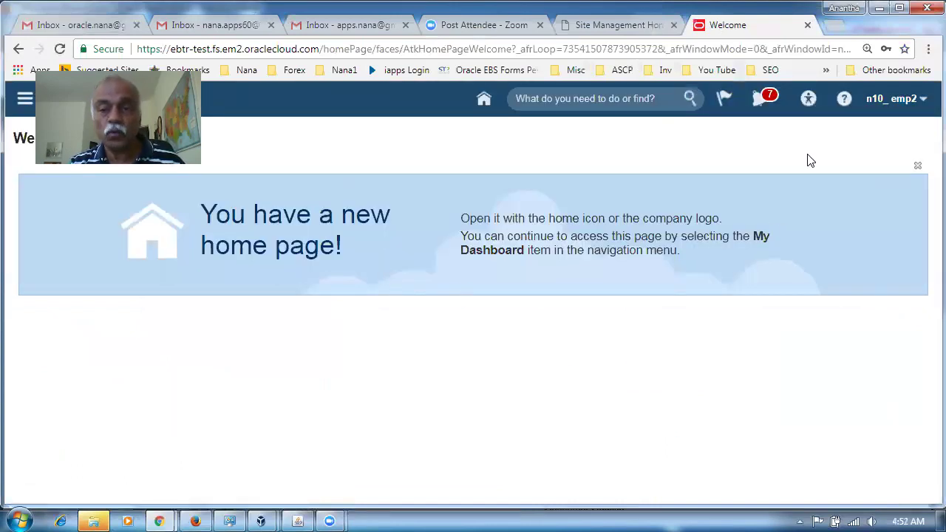
Step: Open the Procurement task worklist from notifications and go to the user's Preferences
left_click(758, 104)
left_click(719, 125)
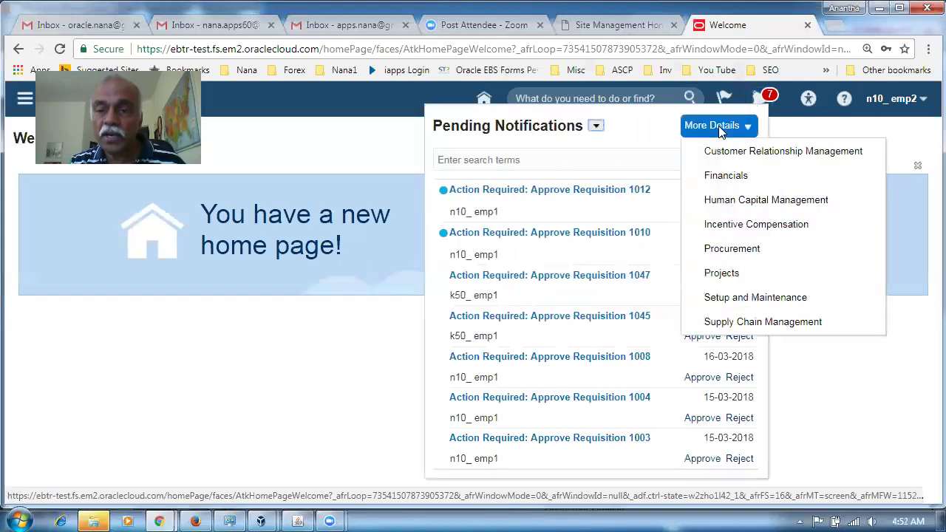
left_click(732, 249)
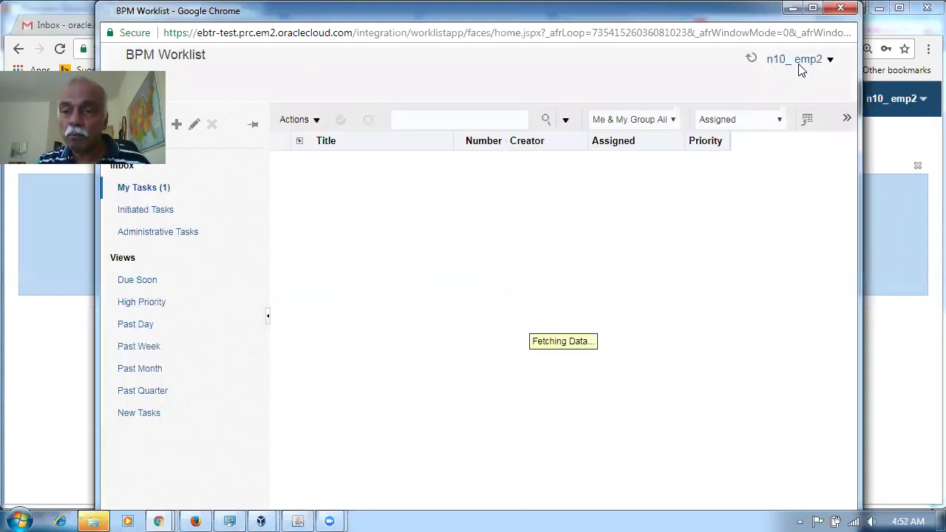
left_click(797, 59)
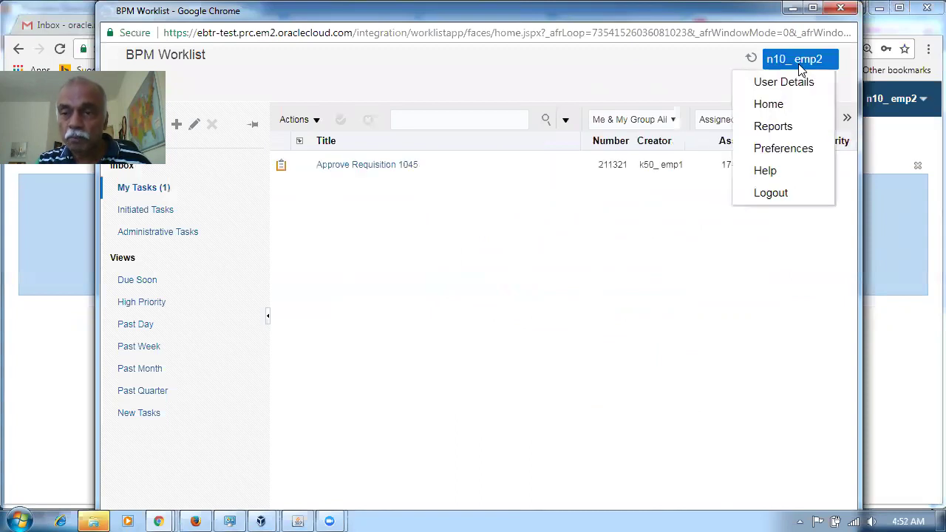
left_click(792, 149)
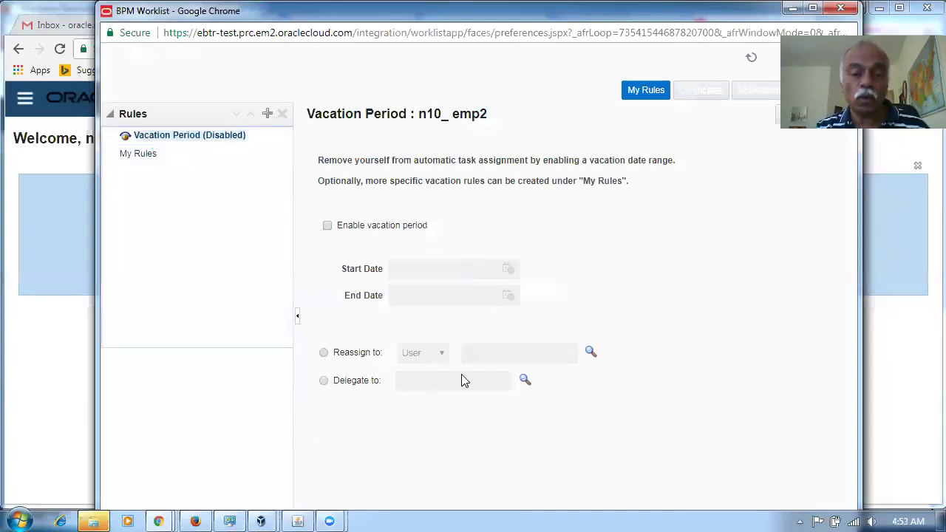
Step: Add a My Rules rule named 'Vacation rule during my tour period' marked as a vacation rule
left_click(145, 157)
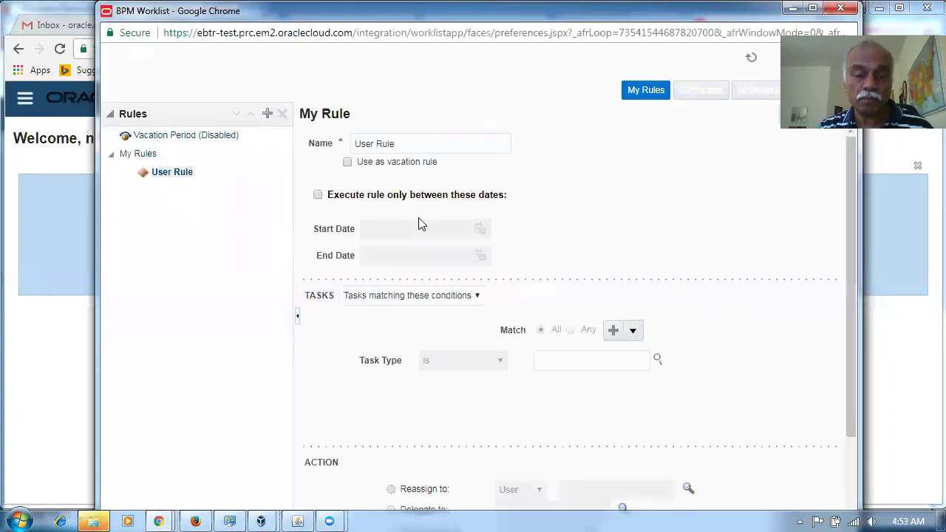
left_click(430, 146)
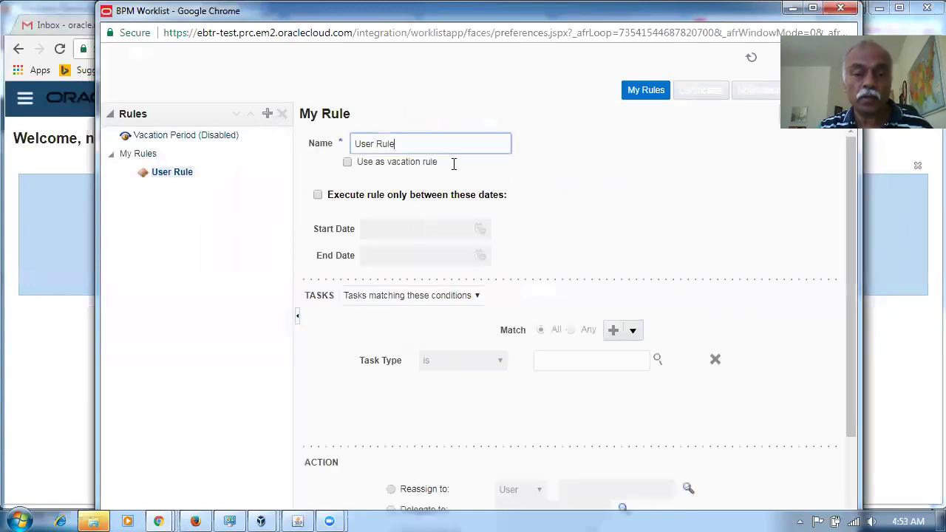
left_click_drag(452, 145, 341, 145)
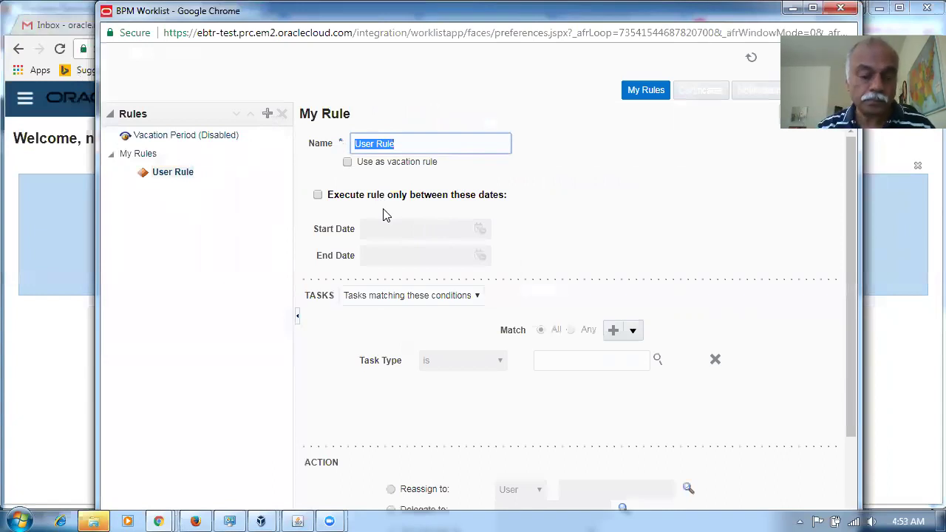
type("Va")
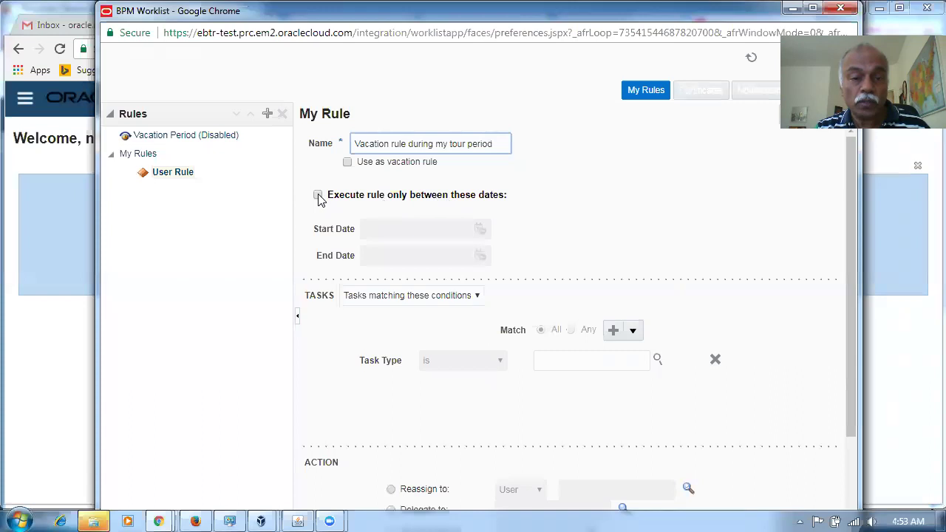
left_click(347, 162)
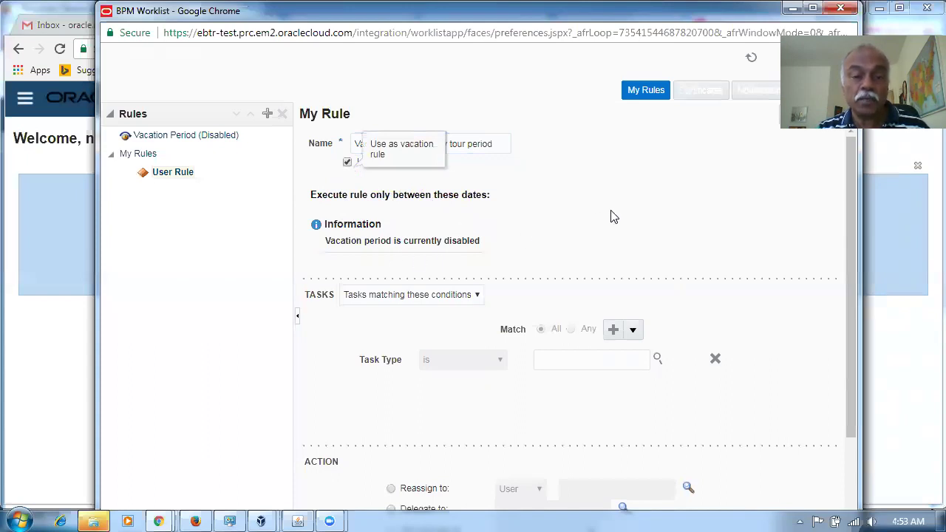
Step: Set the rule's dates to 17–20 March 2018 and re-tick Use as vacation rule
left_click(349, 164)
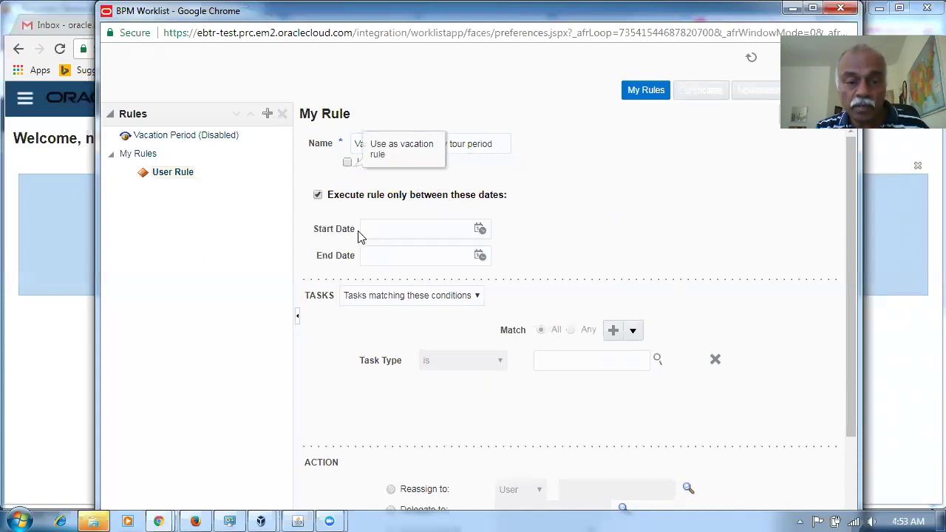
left_click(479, 229)
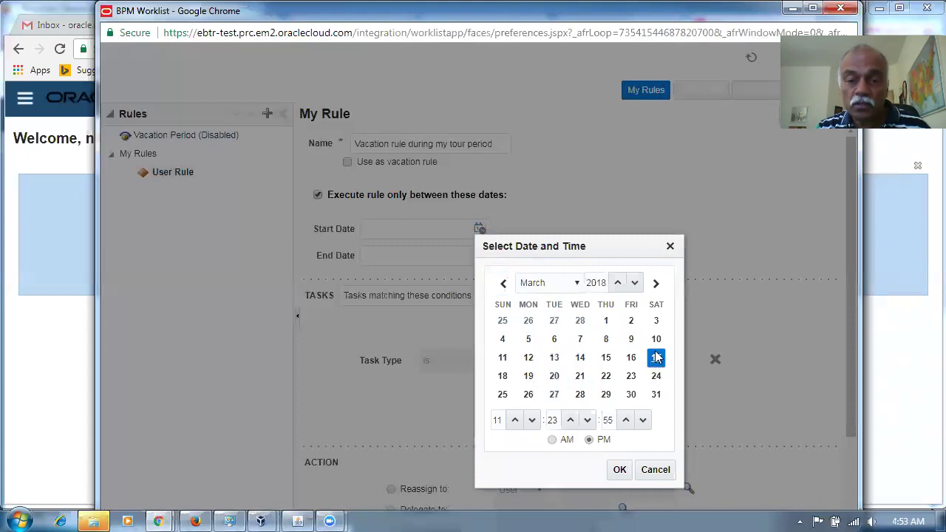
left_click(619, 468)
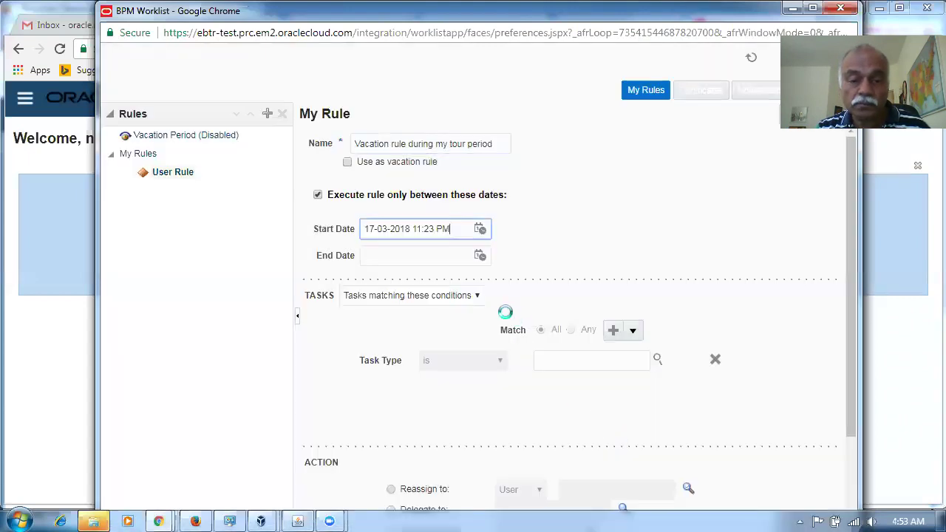
left_click(480, 258)
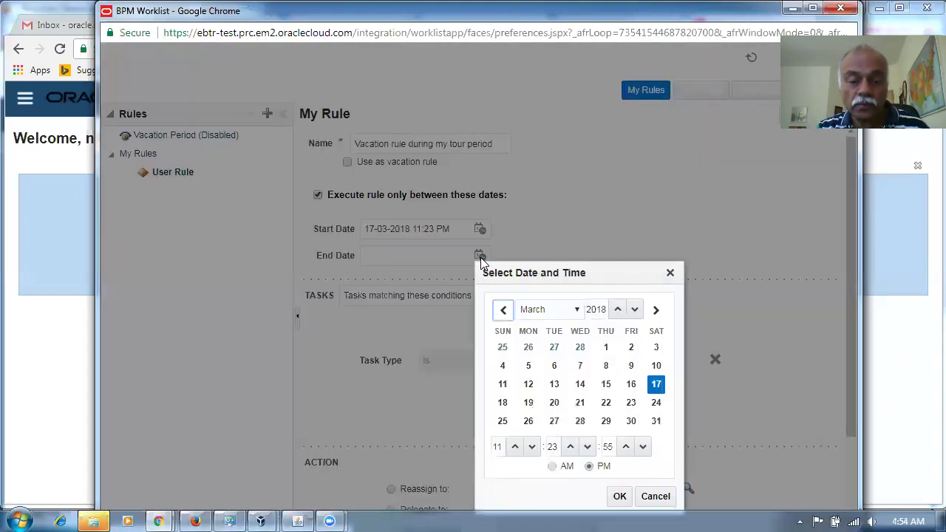
left_click(554, 404)
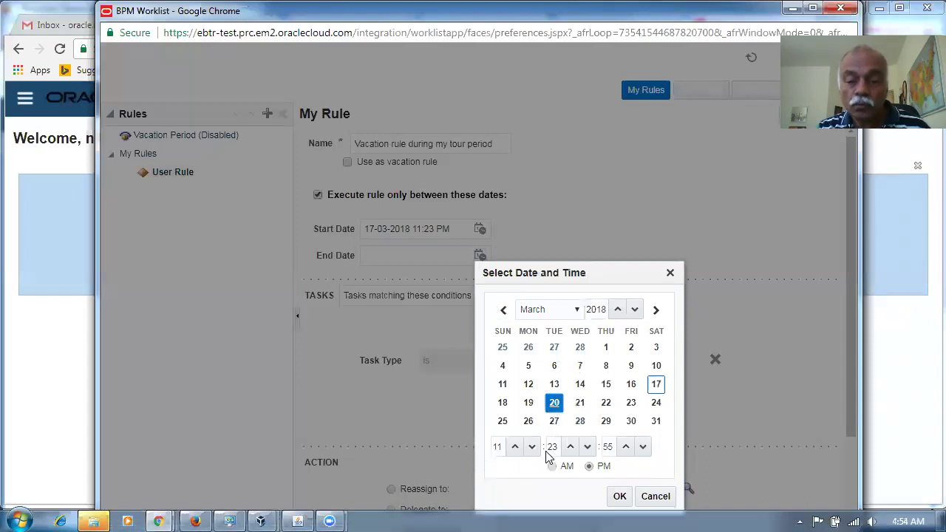
left_click(619, 496)
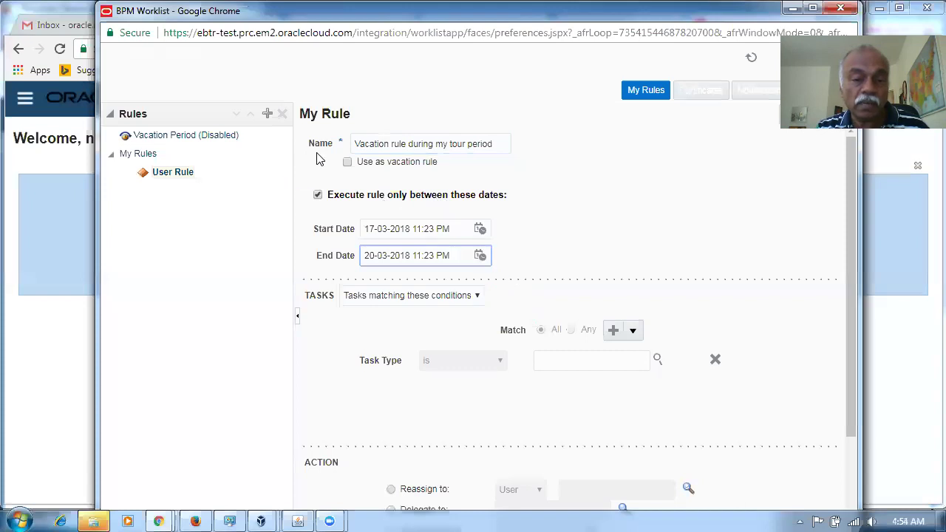
left_click(348, 163)
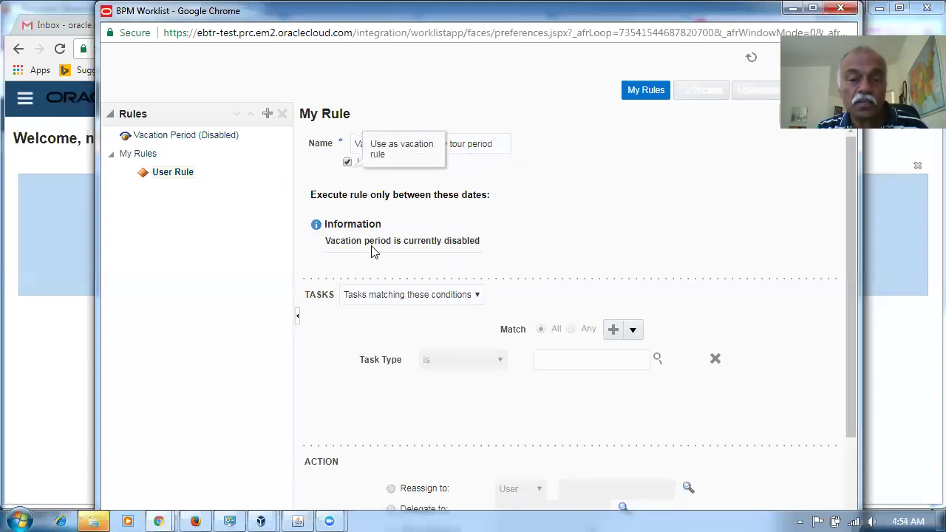
Step: Enable the vacation period and try saving; dismiss the missing-dates error and return to the User Rule
left_click(182, 136)
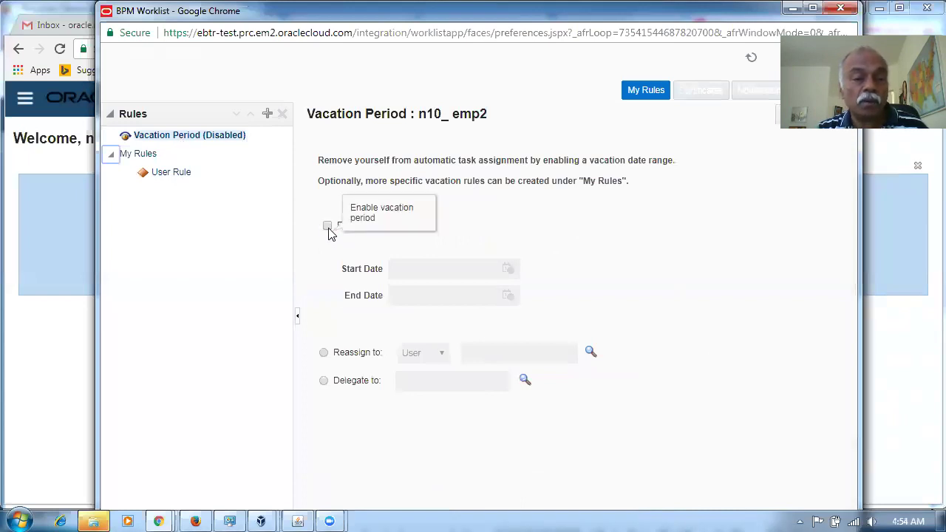
left_click(328, 227)
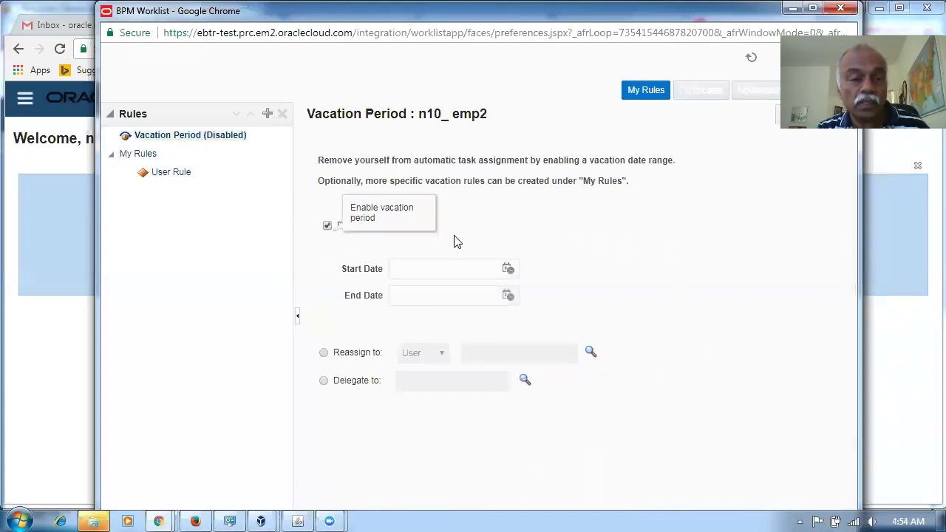
left_click(157, 137)
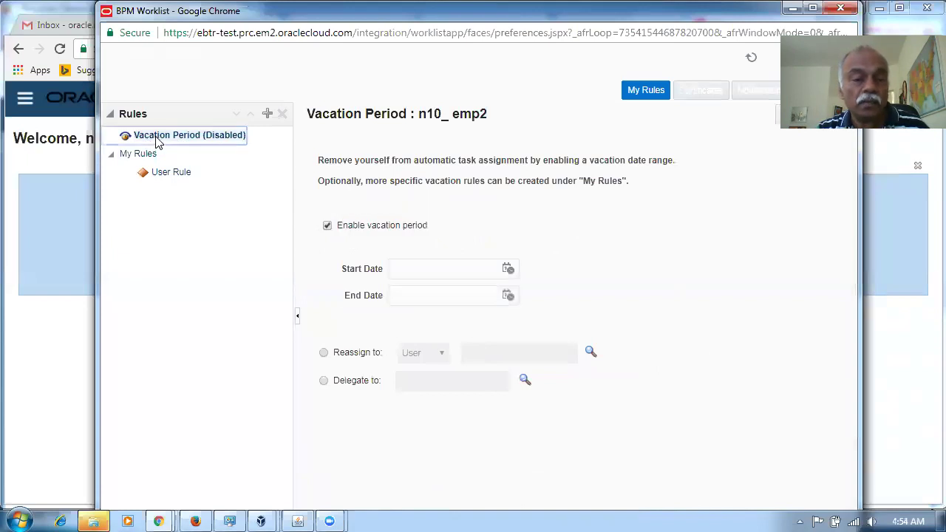
right_click(155, 142)
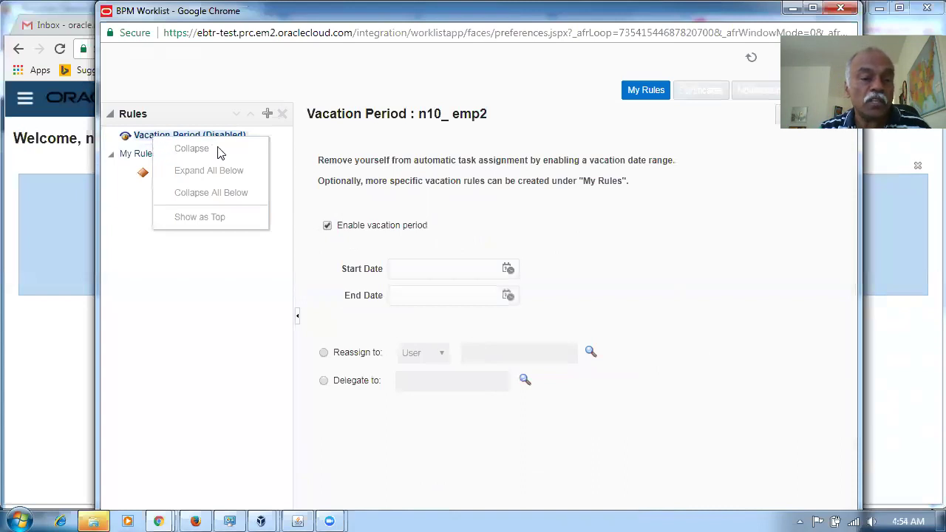
left_click(192, 272)
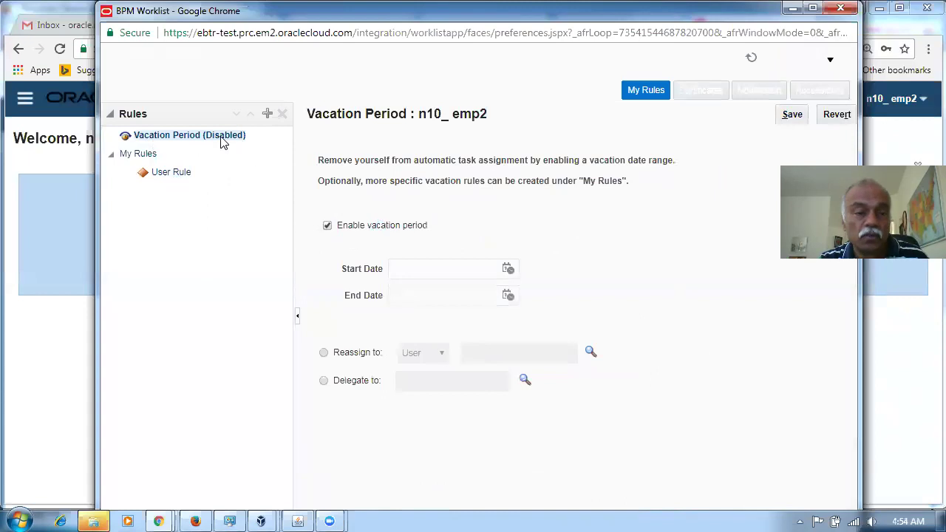
left_click(797, 118)
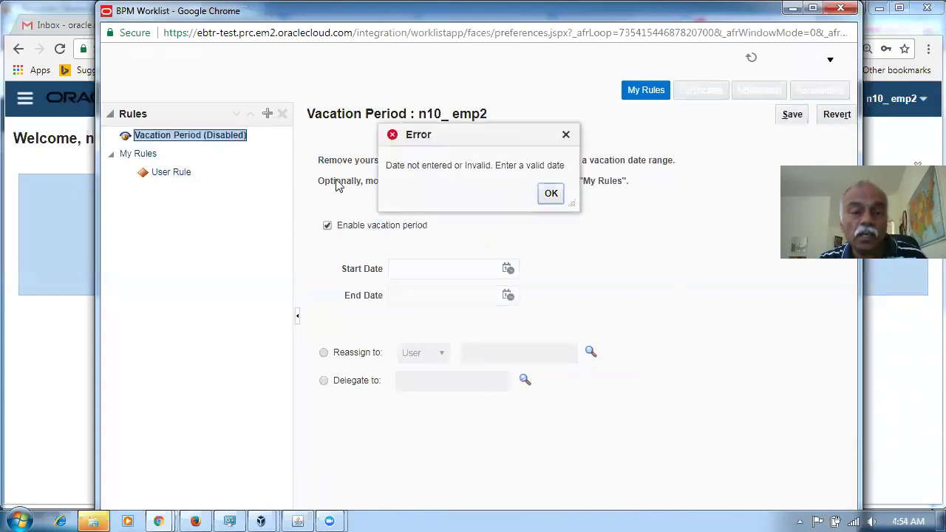
left_click(552, 194)
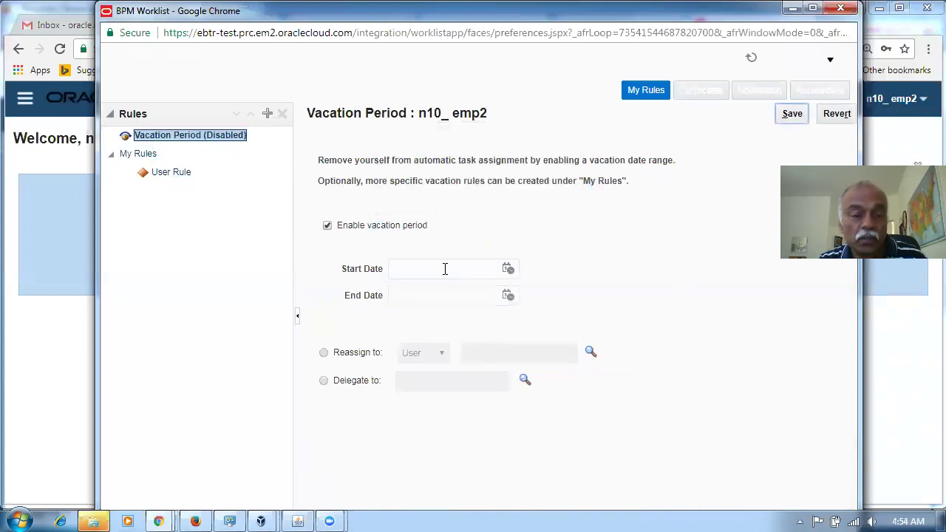
left_click(176, 176)
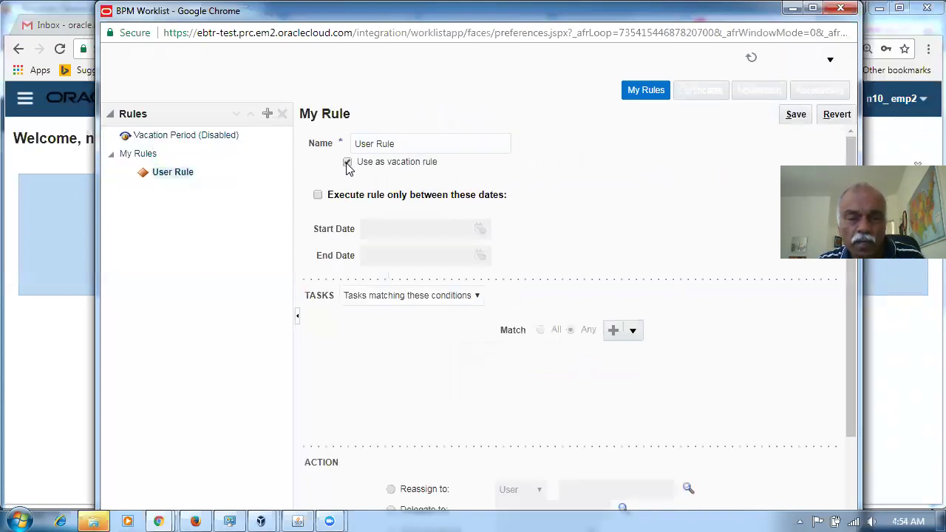
Step: Rename the rule 'Vacation rule during my tour period' with Use as vacation rule unticked
left_click(347, 162)
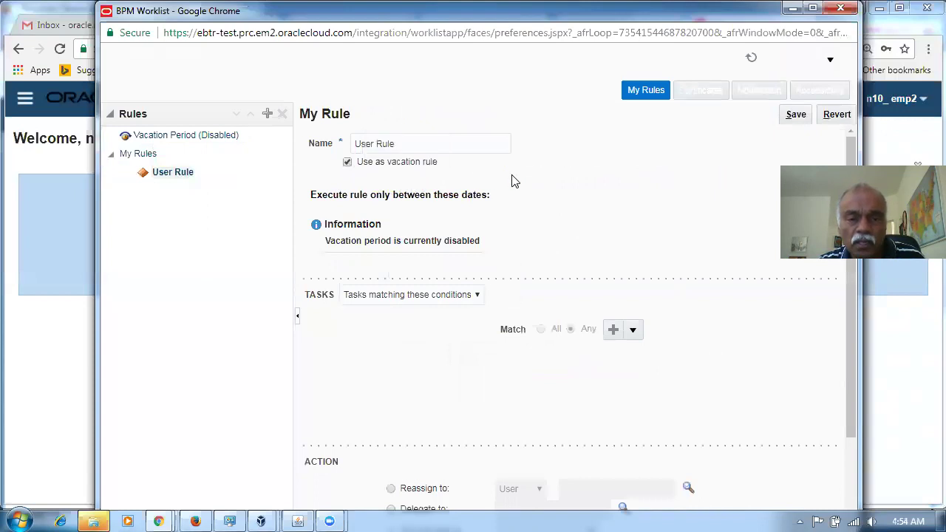
triple_click(424, 145)
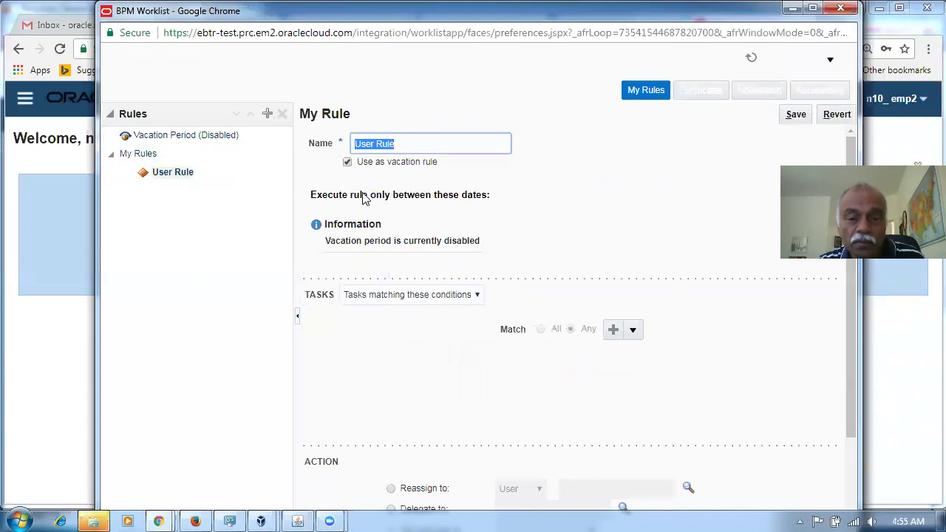
left_click(348, 162)
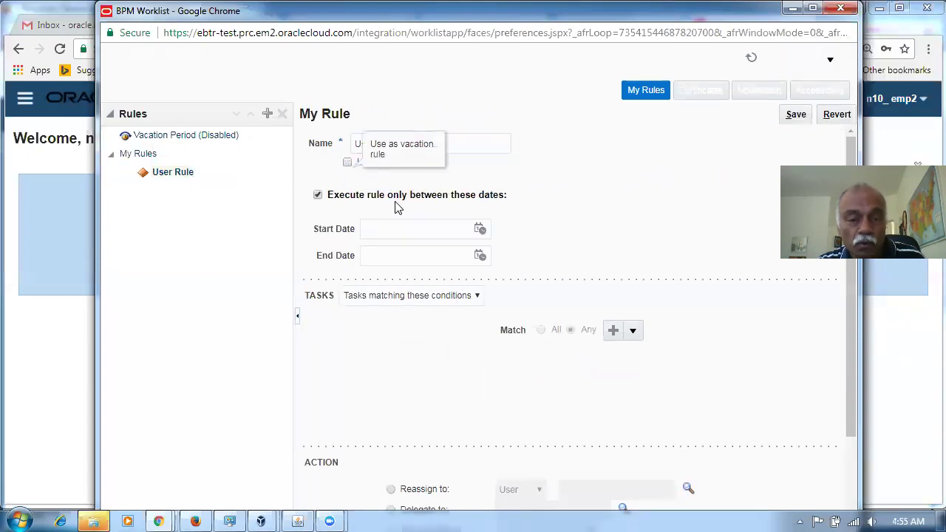
triple_click(488, 146)
left_click(472, 136)
left_click(340, 144)
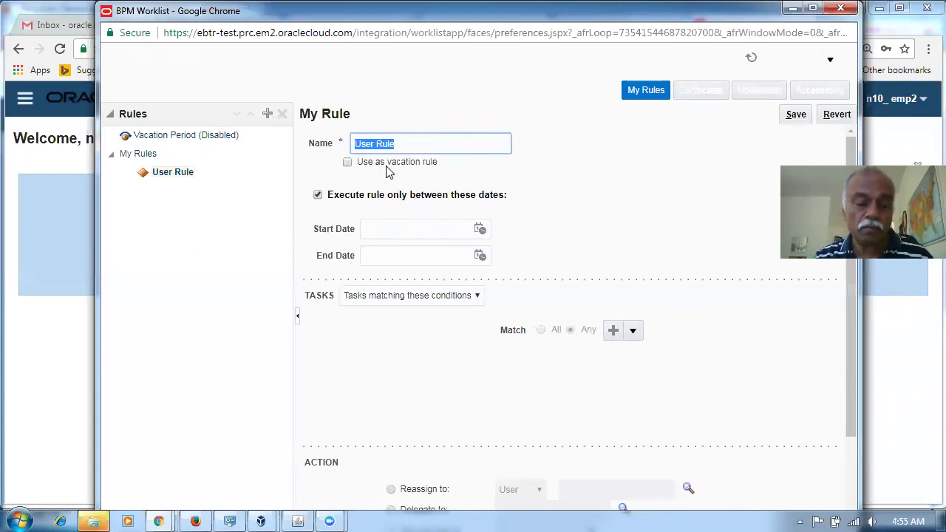
type("Va")
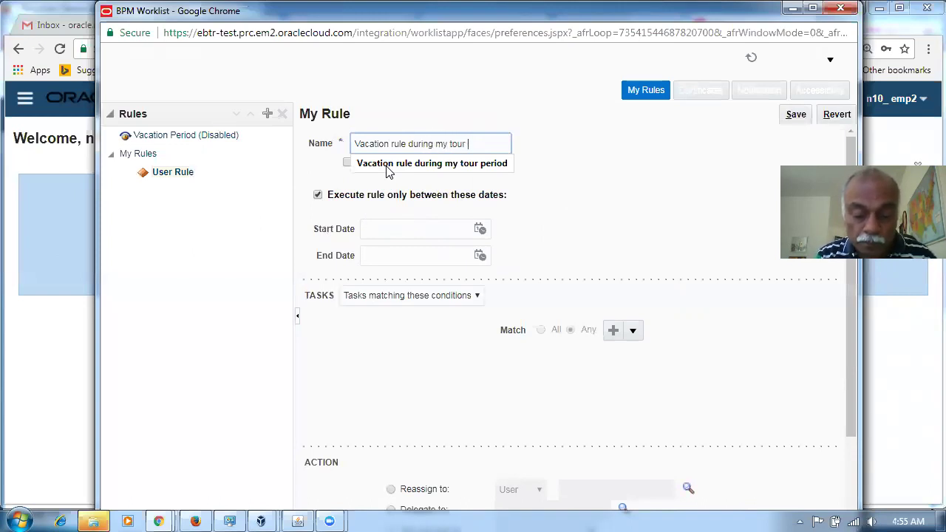
Step: Set the rule's Start Date to 17 March and End Date to 20 March 2018
left_click(442, 230)
left_click(484, 231)
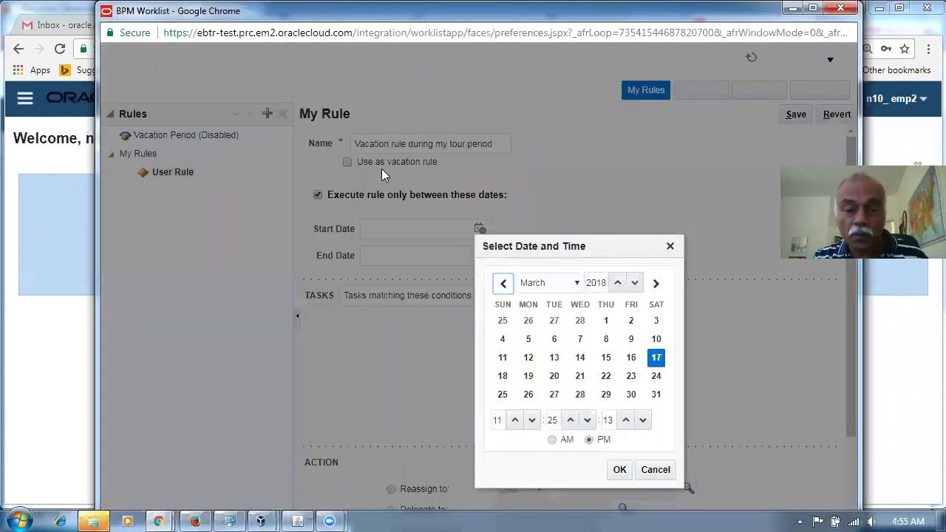
left_click(621, 470)
left_click(481, 256)
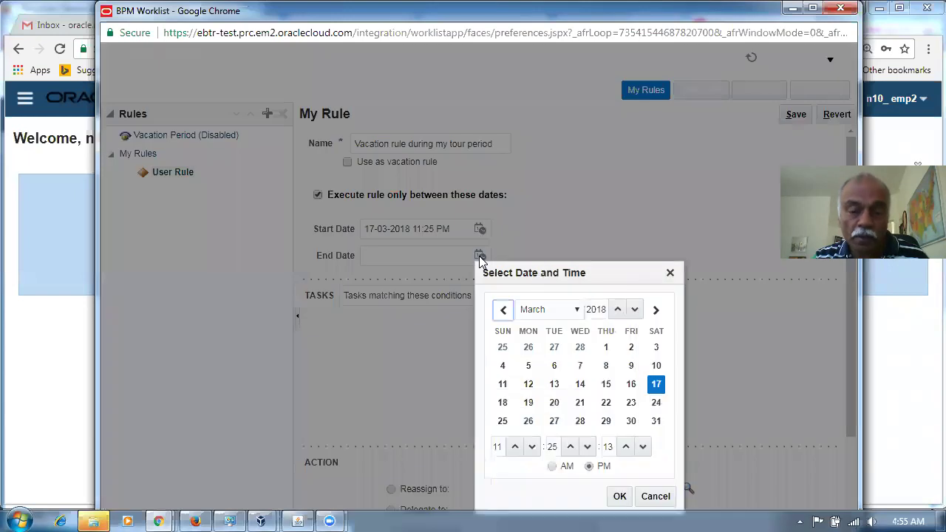
left_click(554, 405)
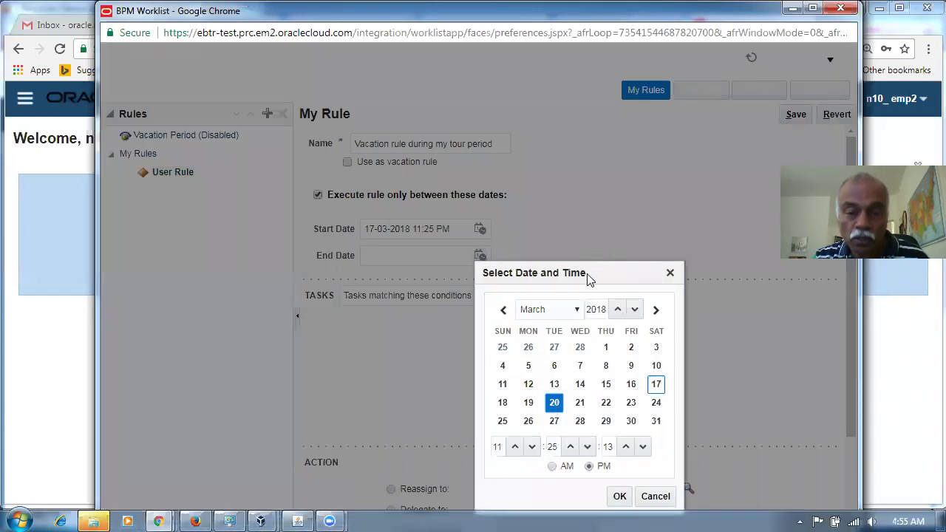
left_click(619, 498)
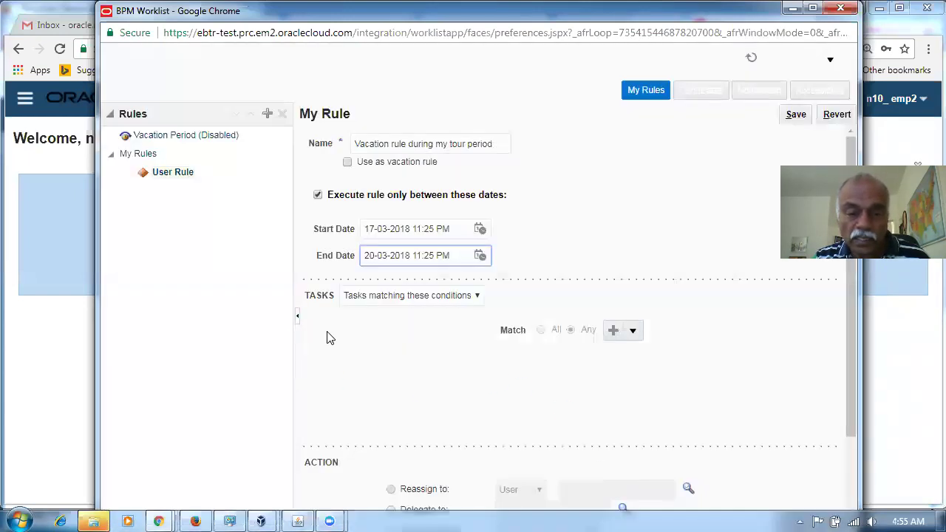
left_click(382, 299)
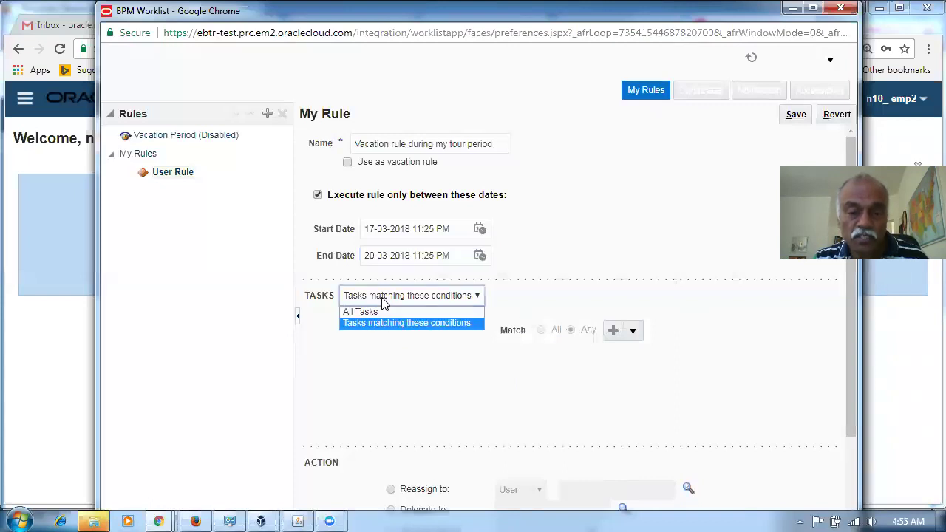
left_click(378, 299)
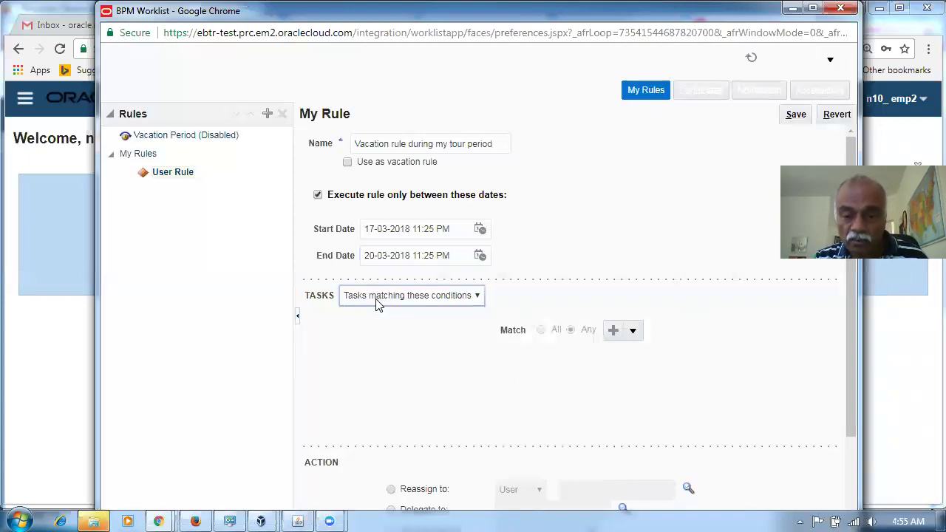
left_click(613, 332)
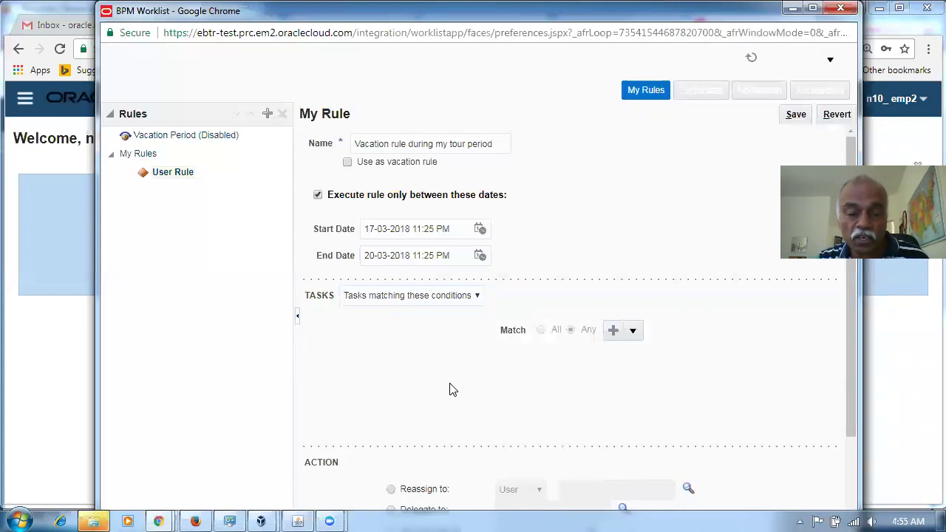
left_click(612, 331)
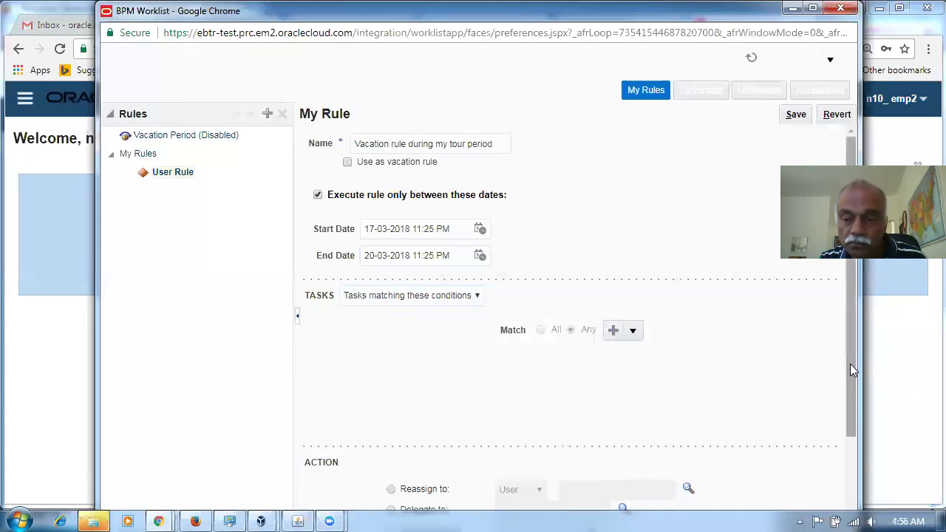
left_click_drag(850, 369, 889, 476)
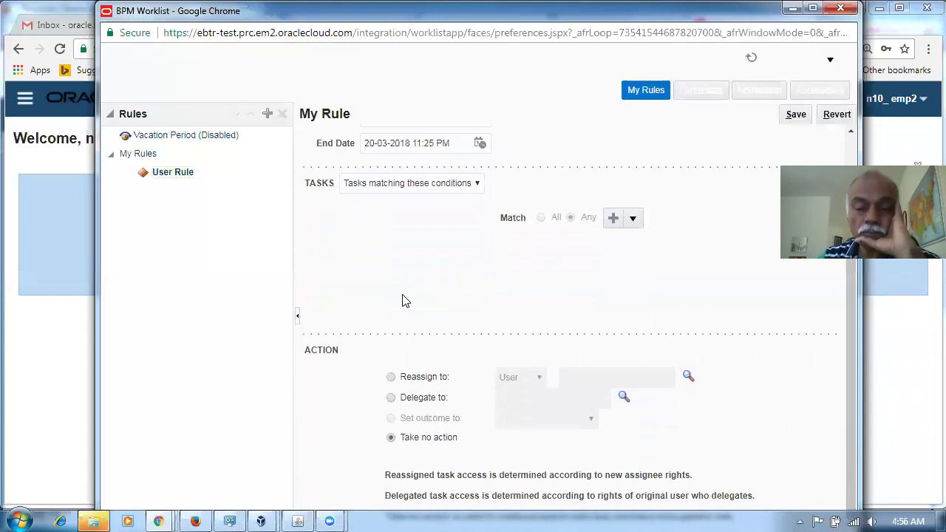
left_click(390, 399)
Step: Set the rule's Delegate to user to n10_emp3, found through the Identity Browser search
left_click(569, 399)
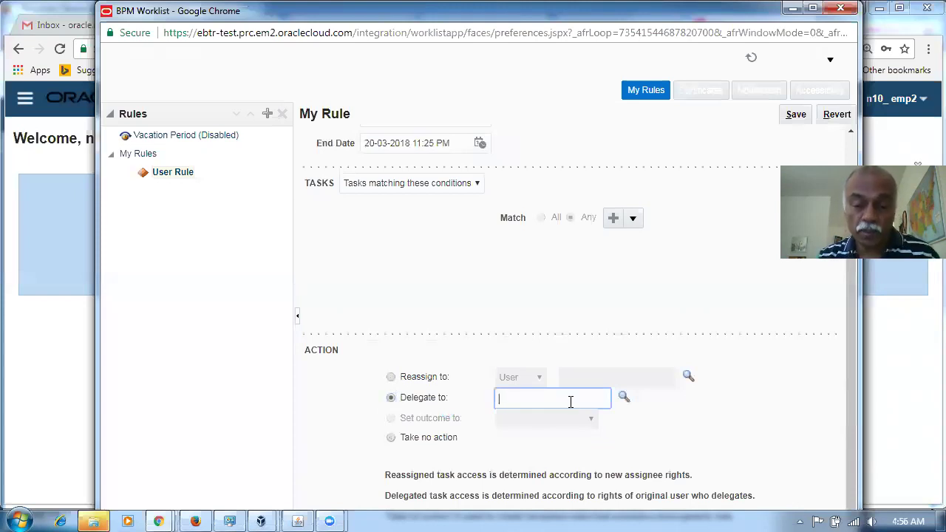
left_click(623, 397)
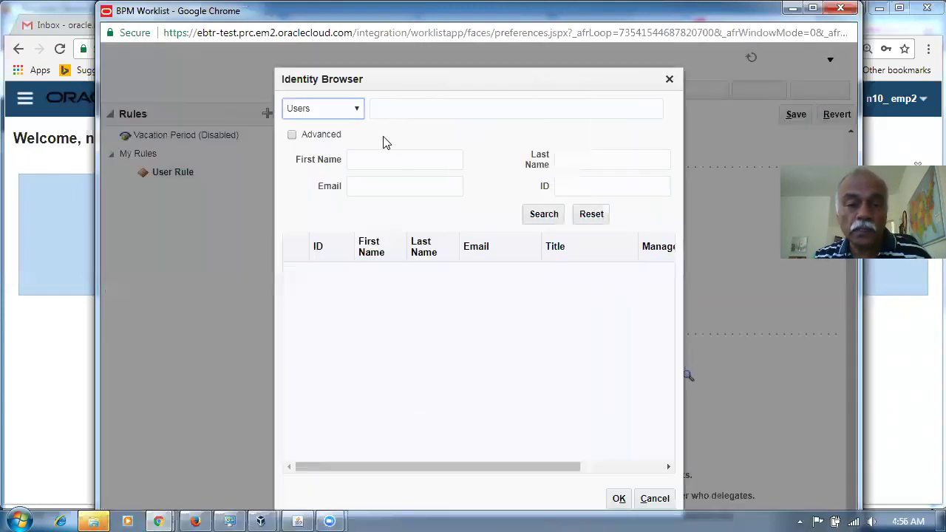
left_click(392, 115)
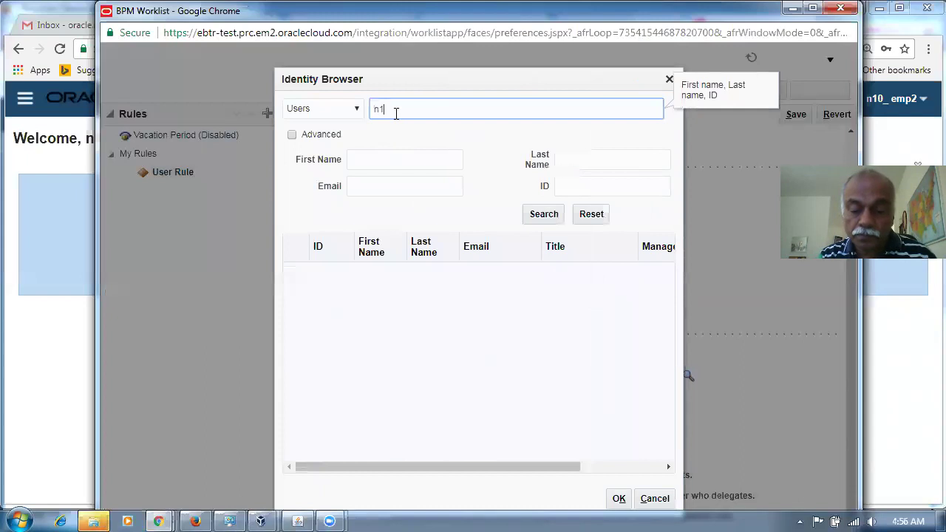
key("Return")
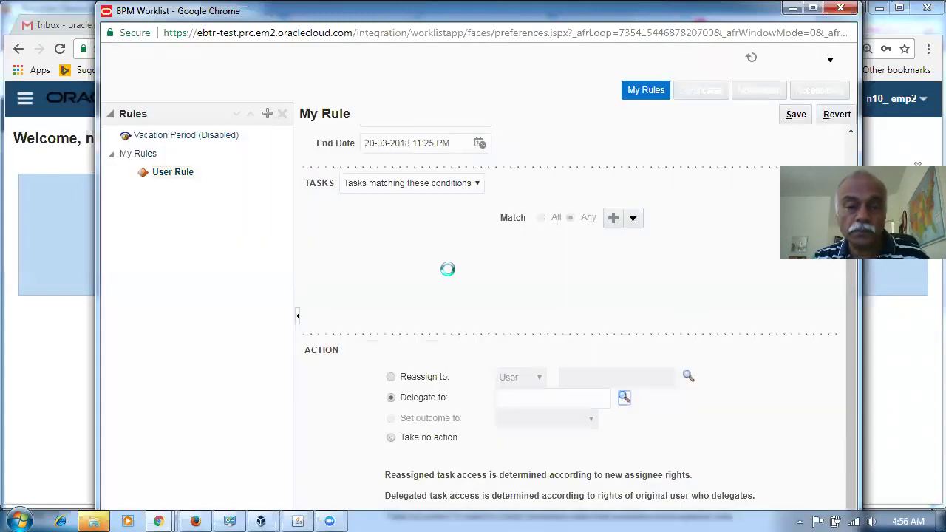
left_click(625, 398)
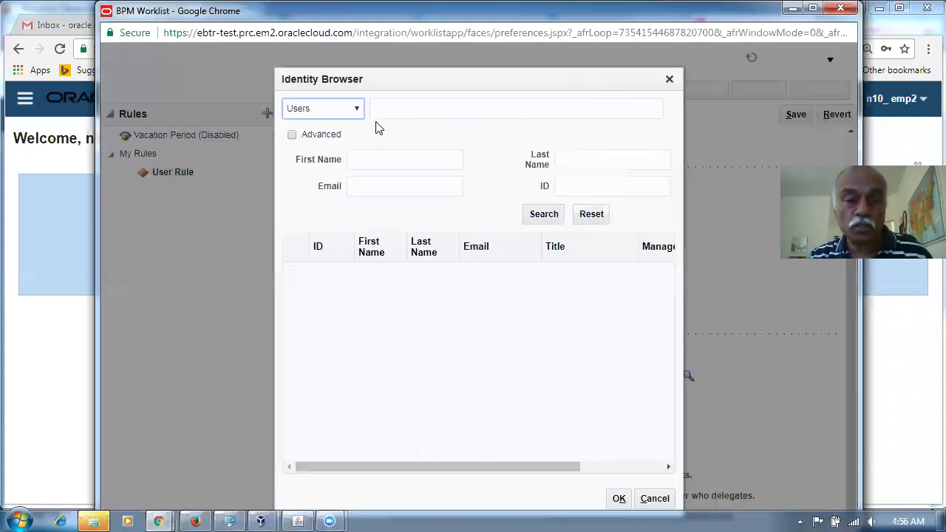
left_click(384, 112)
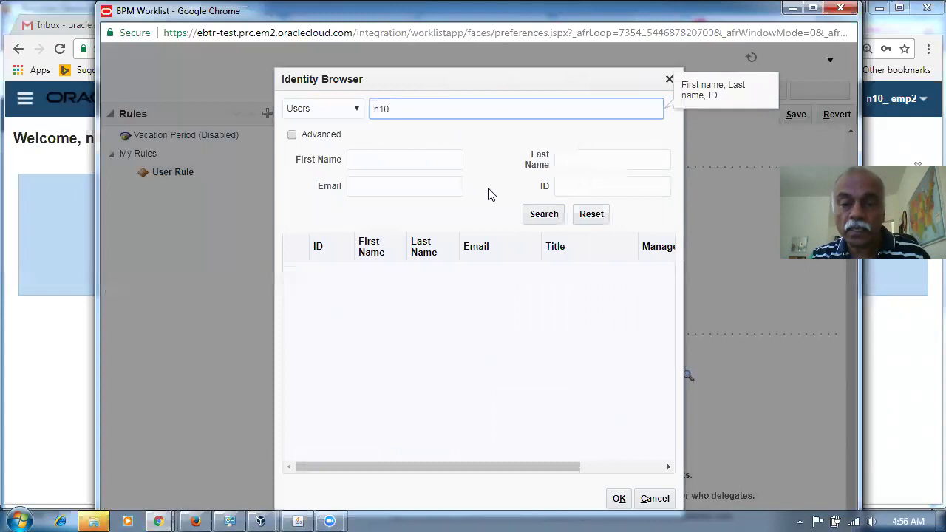
left_click(540, 215)
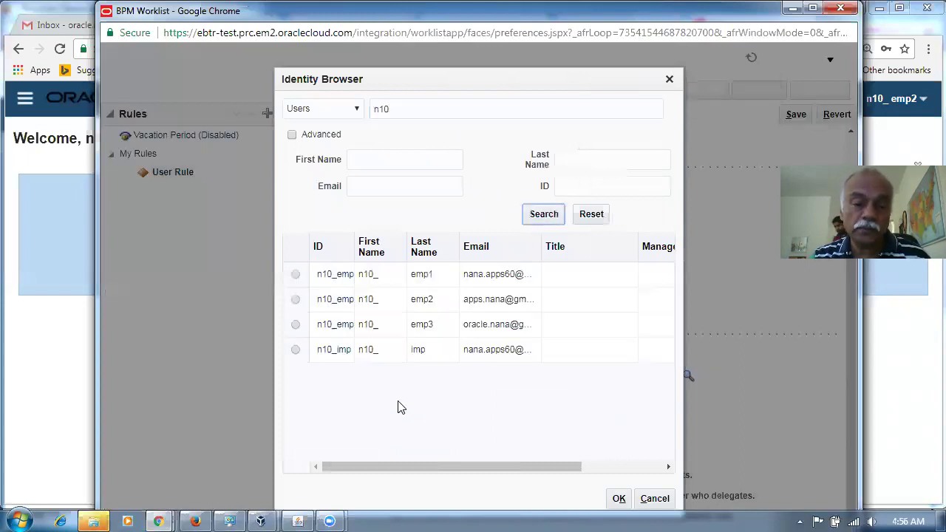
left_click_drag(355, 252, 431, 252)
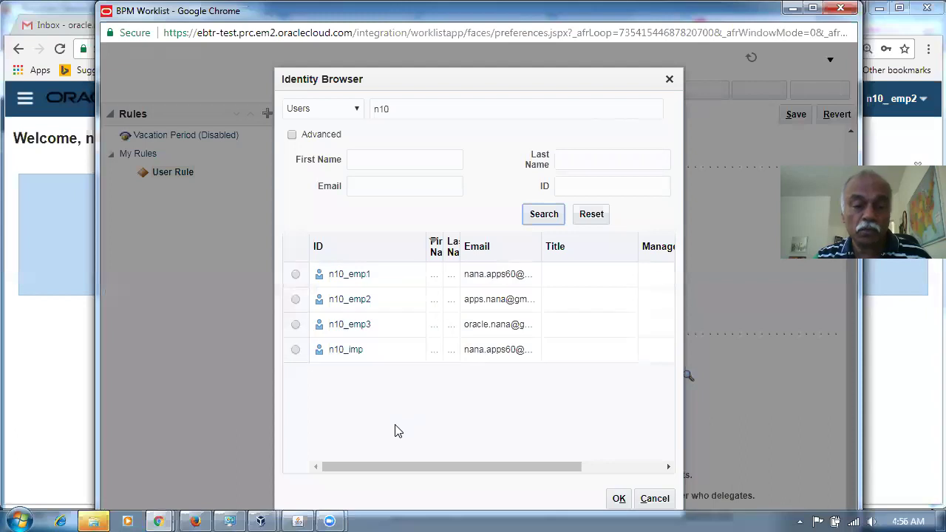
left_click(295, 325)
left_click(619, 498)
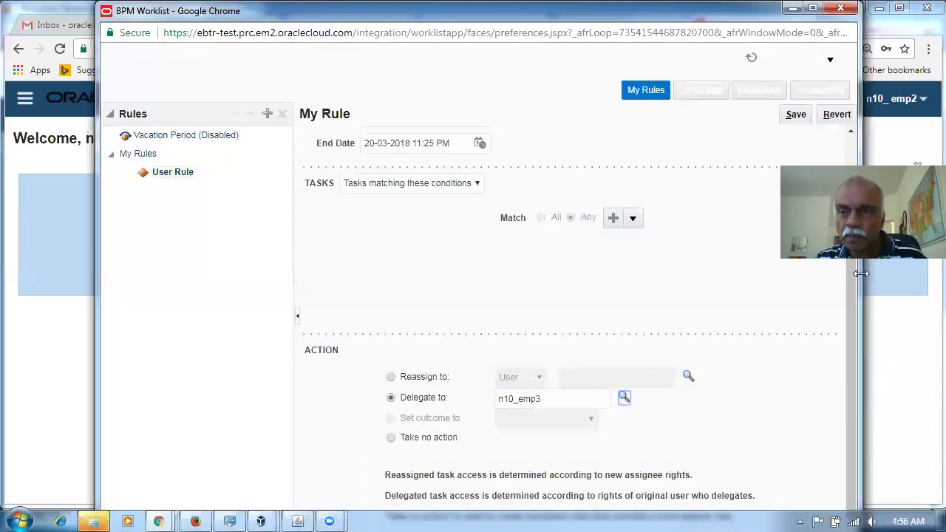
left_click(812, 8)
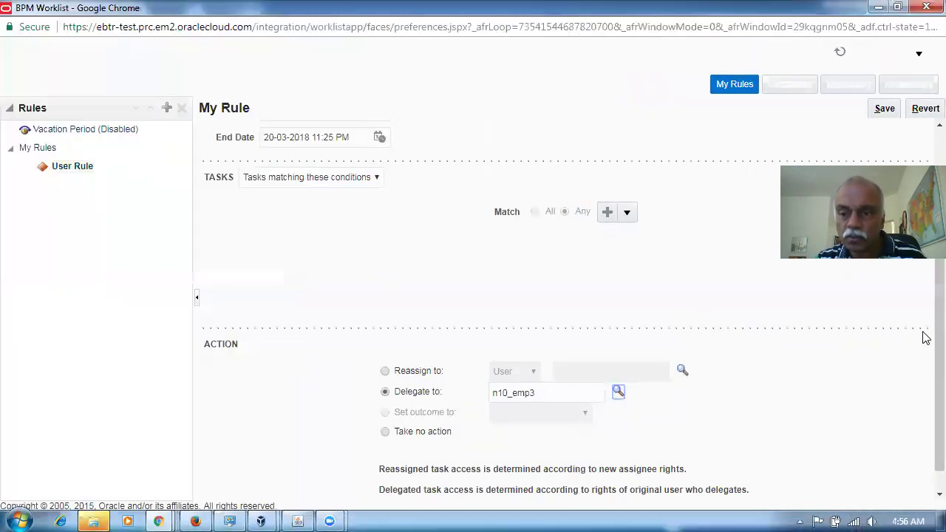
Step: Limit the rule to tasks of type ReqApproval with a task-type condition
scroll(924, 370, "down", 1)
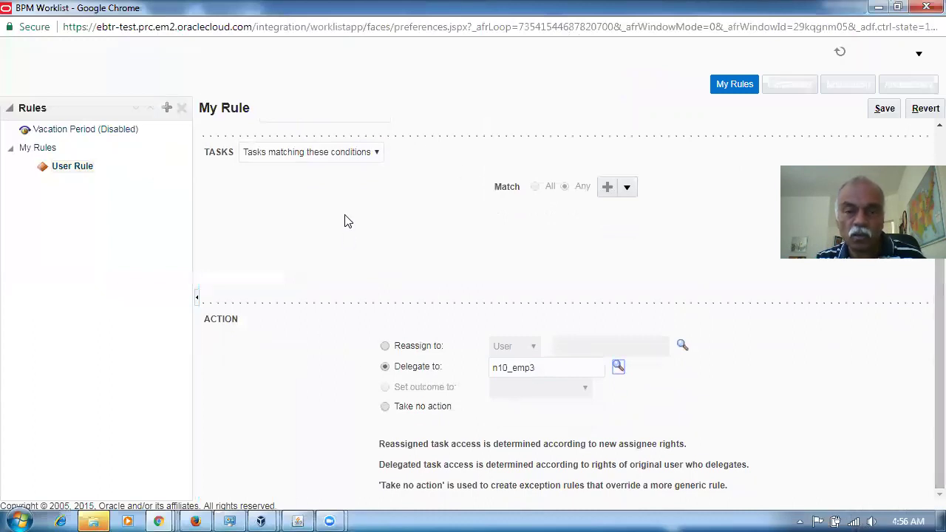
left_click(271, 156)
left_click(273, 159)
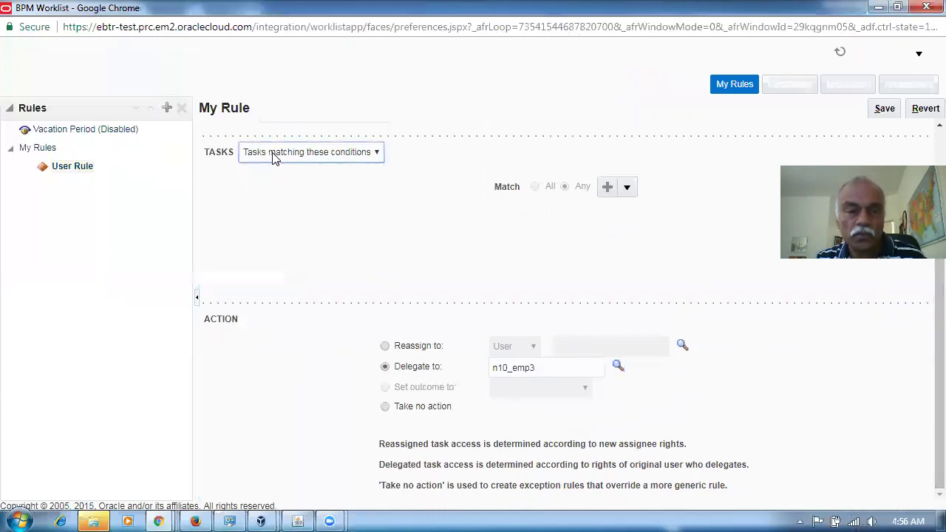
left_click(625, 191)
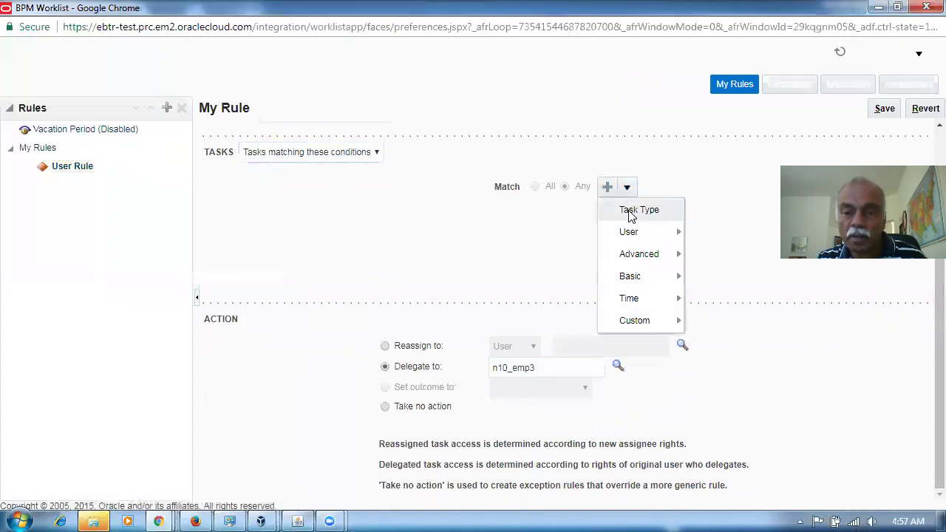
left_click(630, 212)
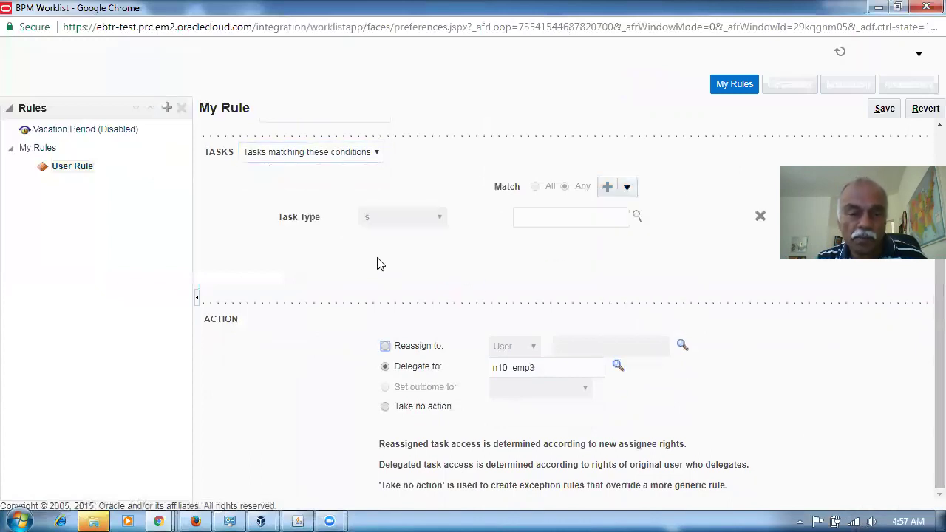
left_click(574, 218)
left_click(636, 216)
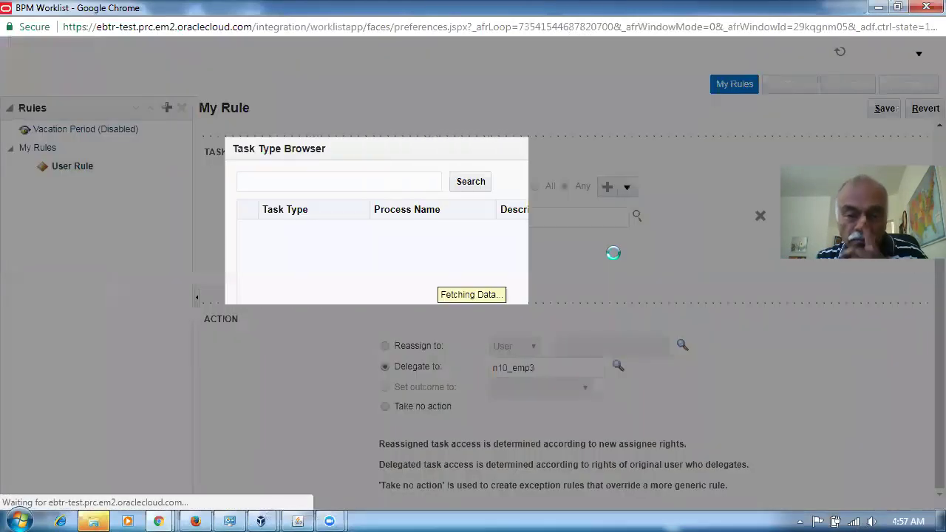
type("Req")
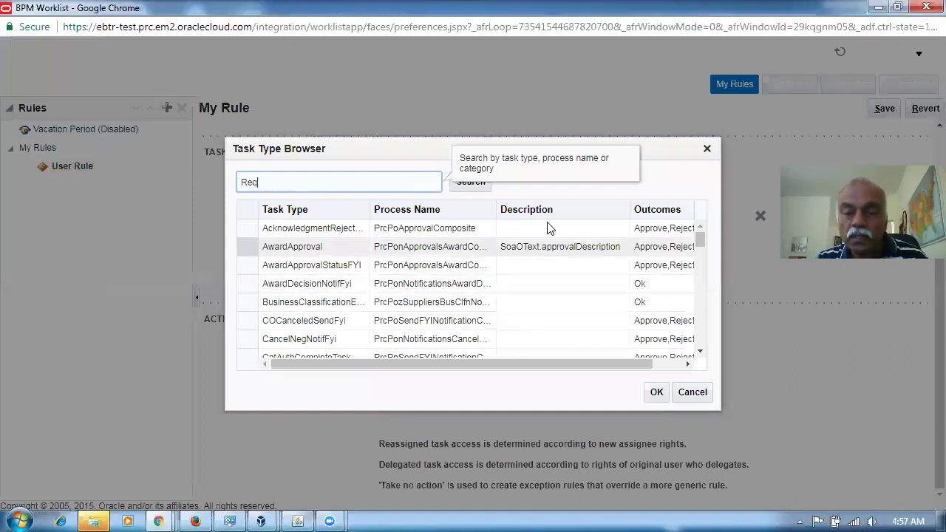
left_click(468, 183)
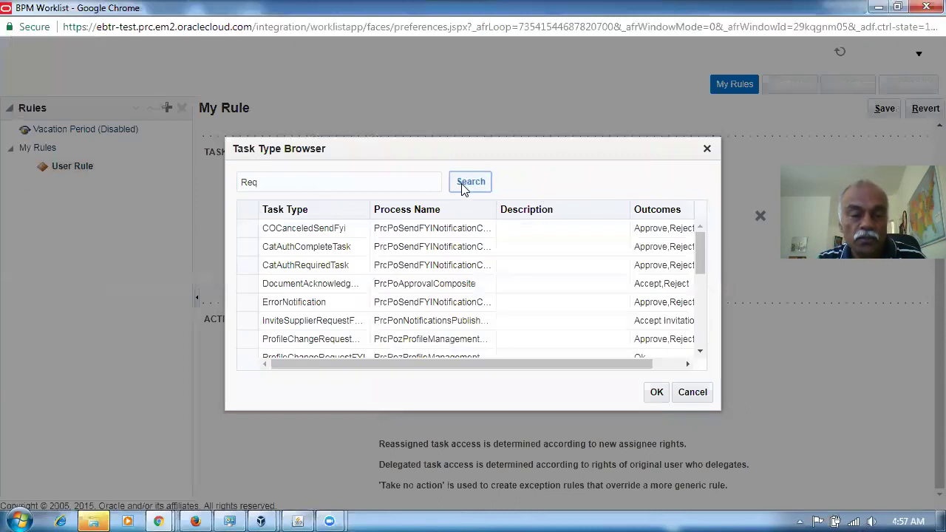
left_click_drag(699, 266, 696, 294)
left_click(333, 287)
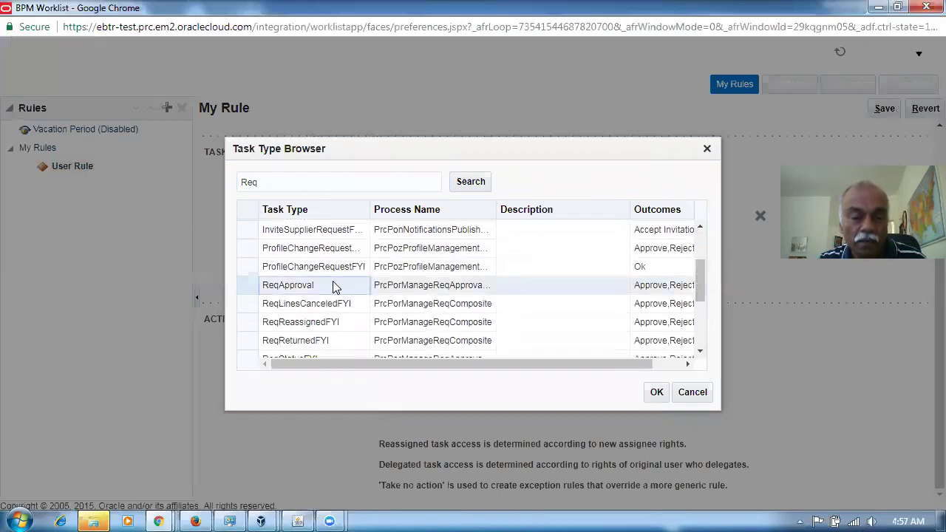
left_click(656, 392)
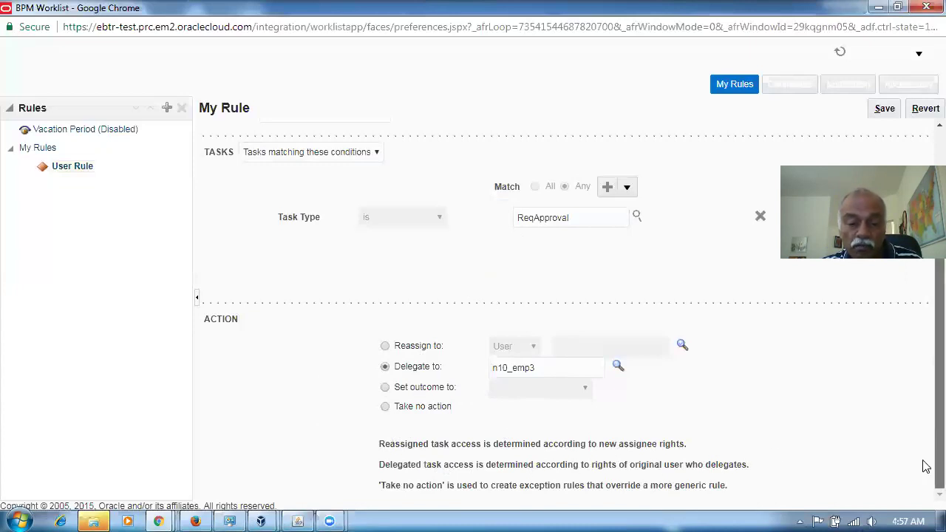
Step: Save the 'Vacation rule during my tour period' rule and return to requisition 1012
left_click_drag(488, 488, 626, 492)
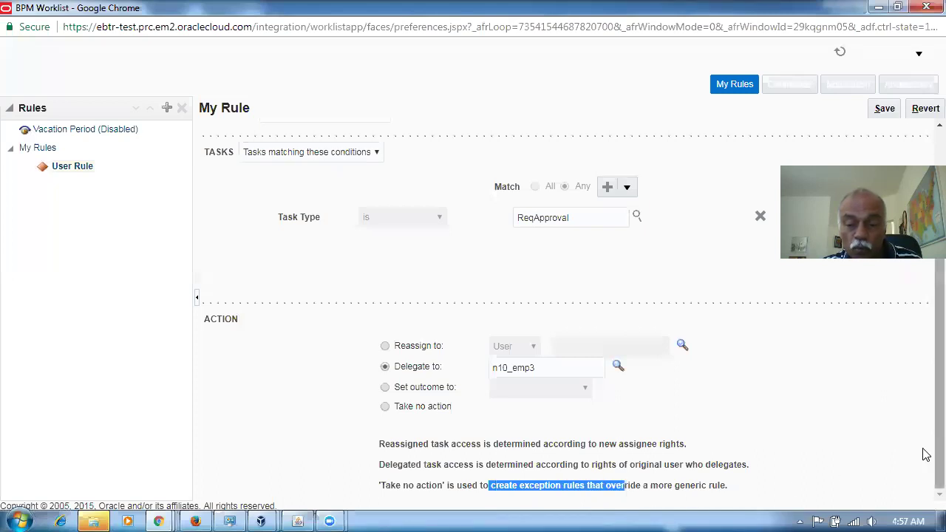
scroll(923, 399, "up", 2)
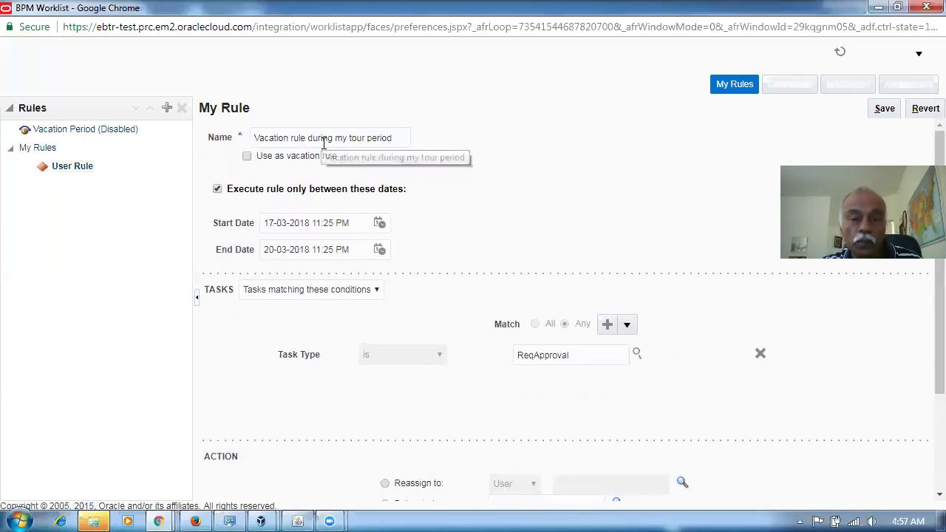
left_click(883, 108)
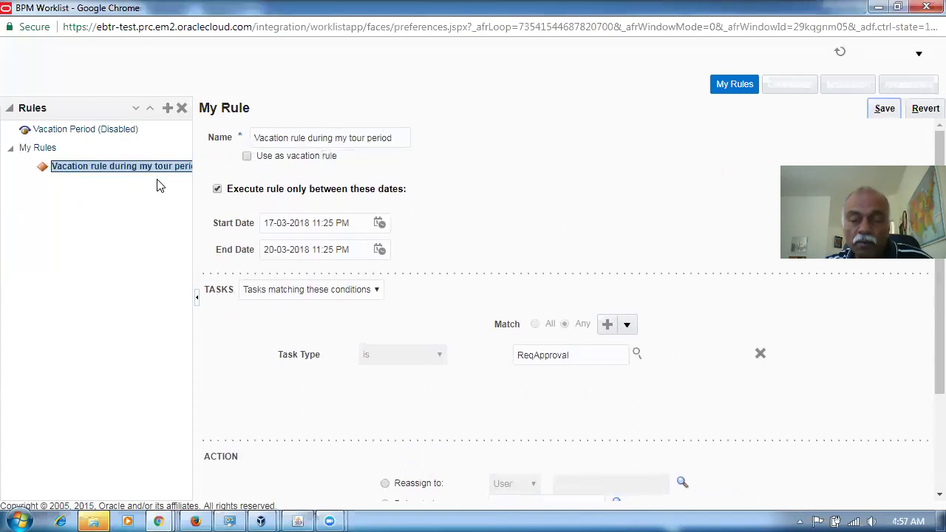
left_click(53, 130)
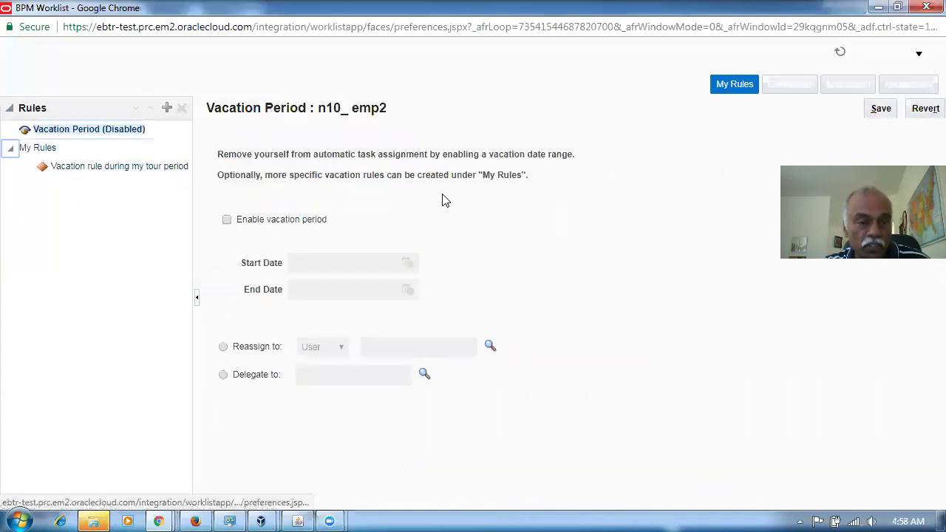
left_click(79, 170)
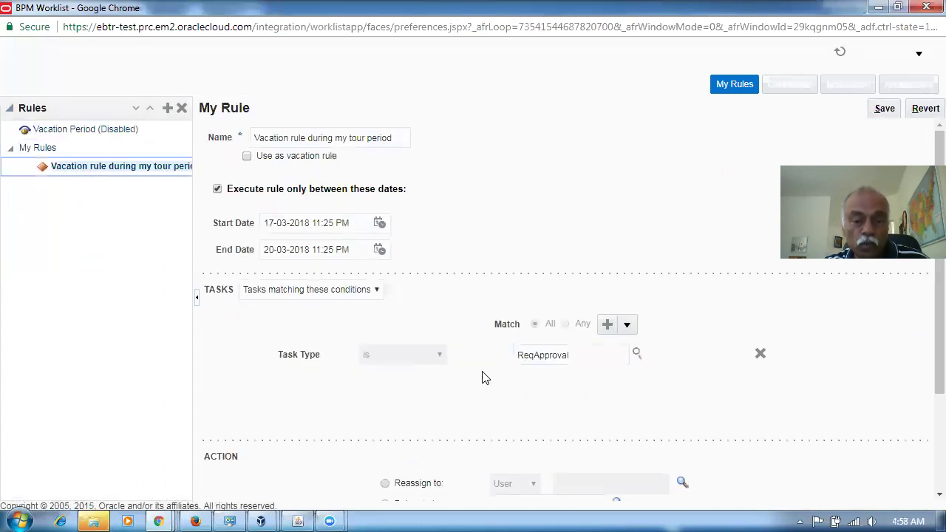
scroll(498, 406, "down", 3)
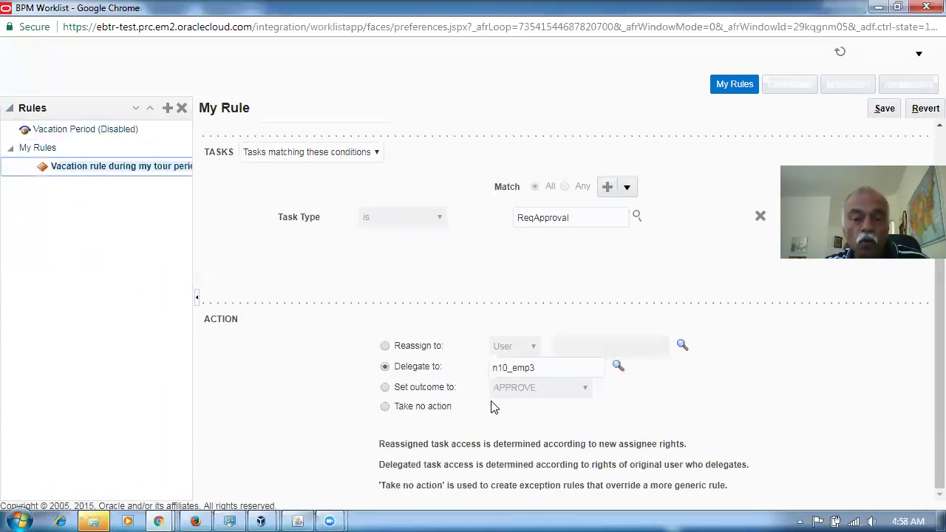
left_click(196, 521)
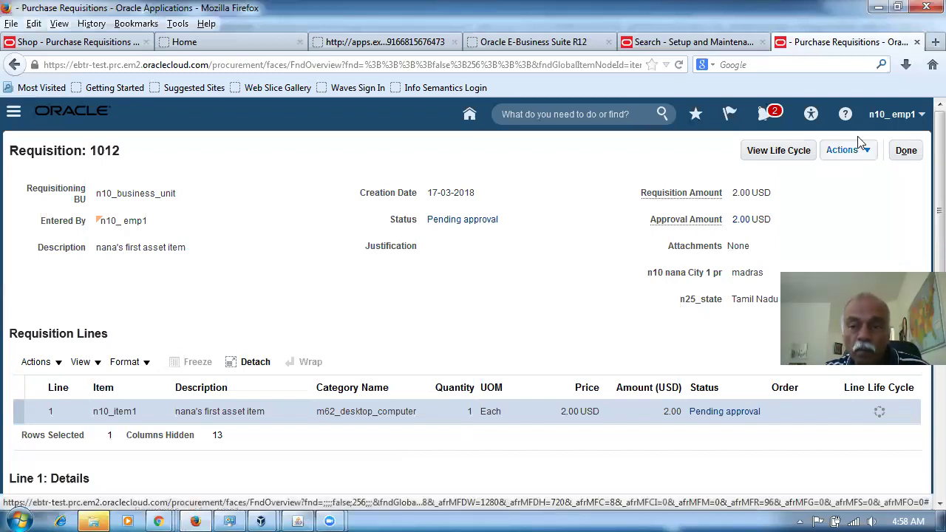
Step: Add a line of 2 n10_item1 units to requisition 1013, then review its approvers
left_click(906, 152)
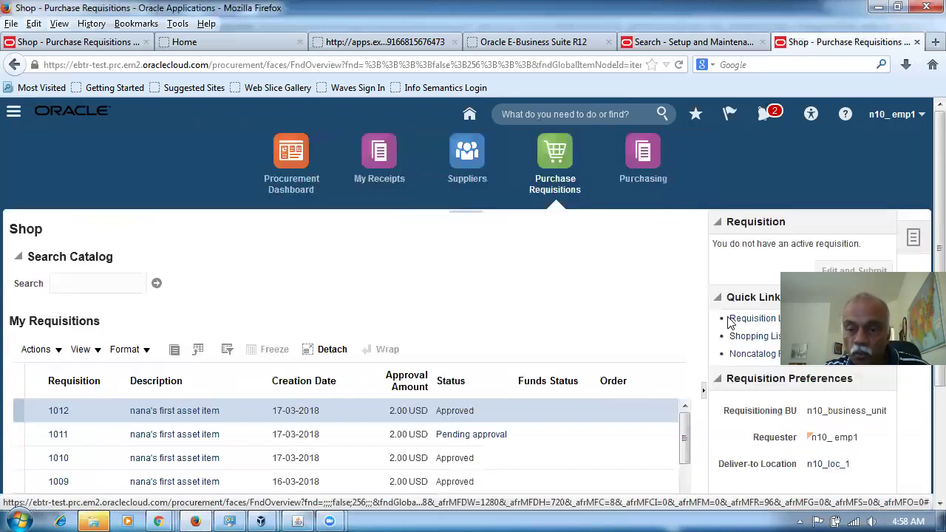
left_click(737, 320)
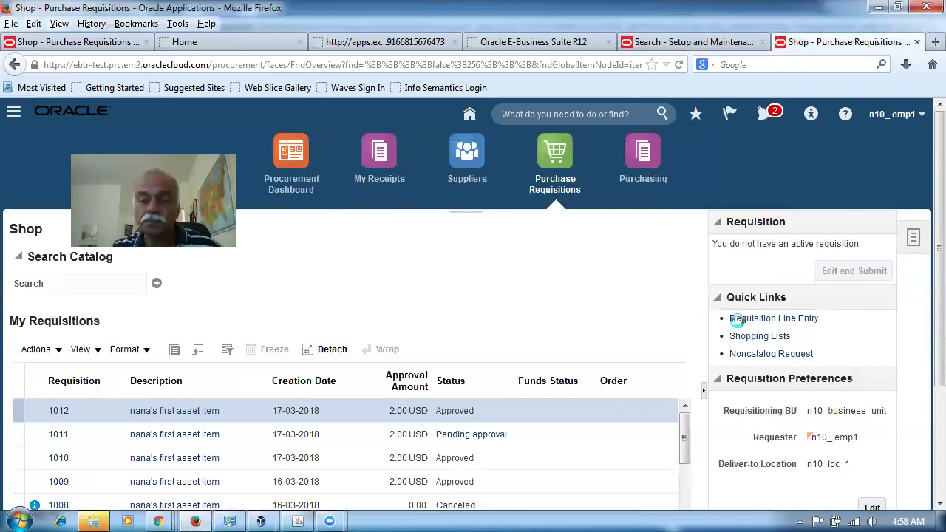
left_click(165, 283)
type("n")
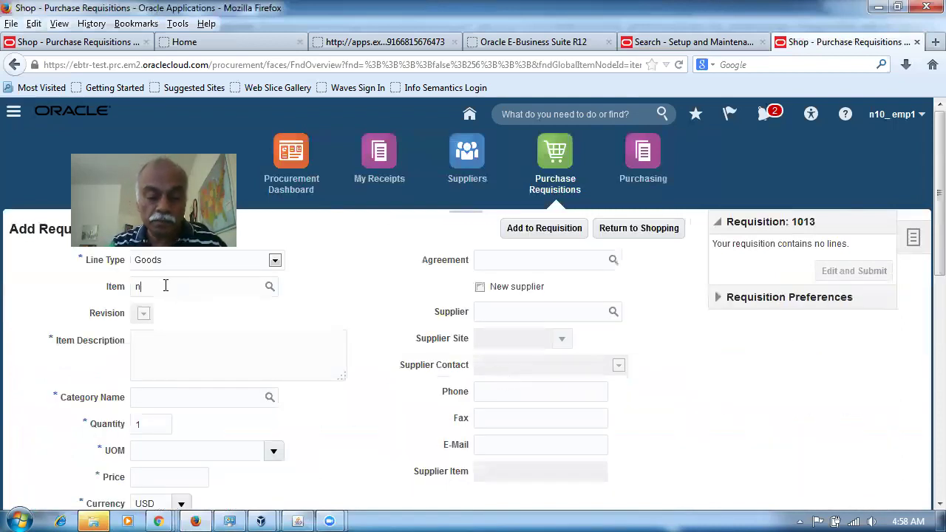
type("10")
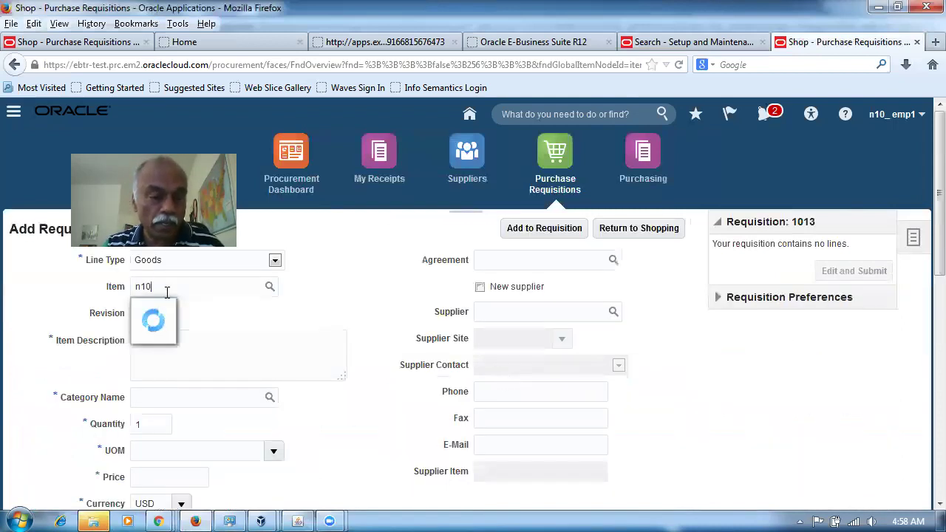
left_click(166, 311)
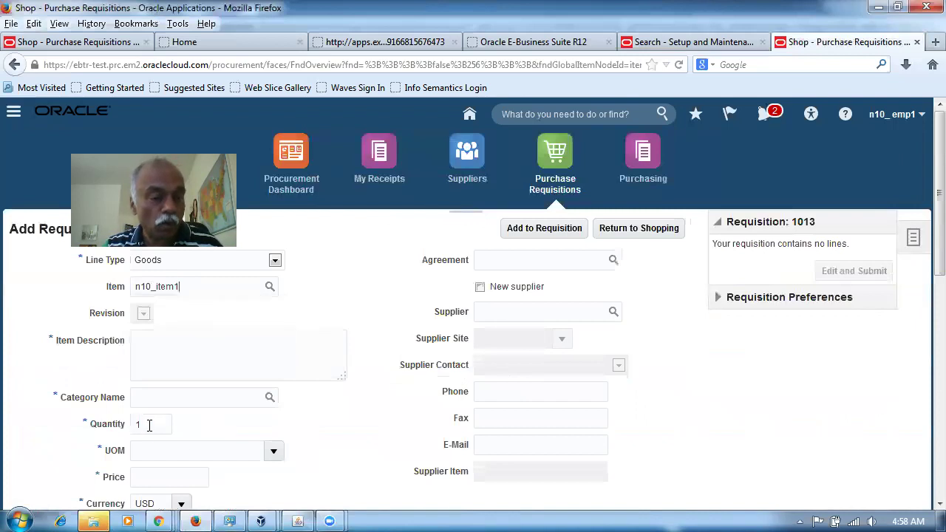
type("2")
key("Tab")
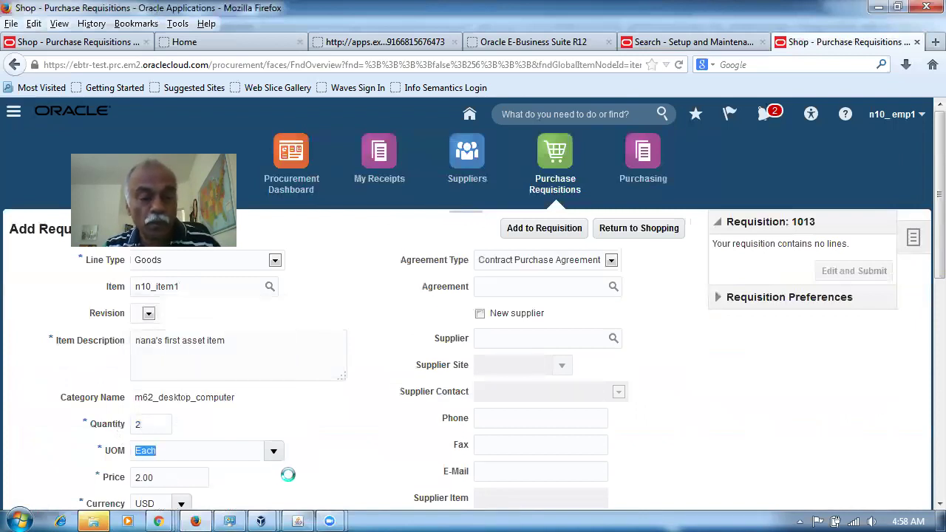
left_click(544, 227)
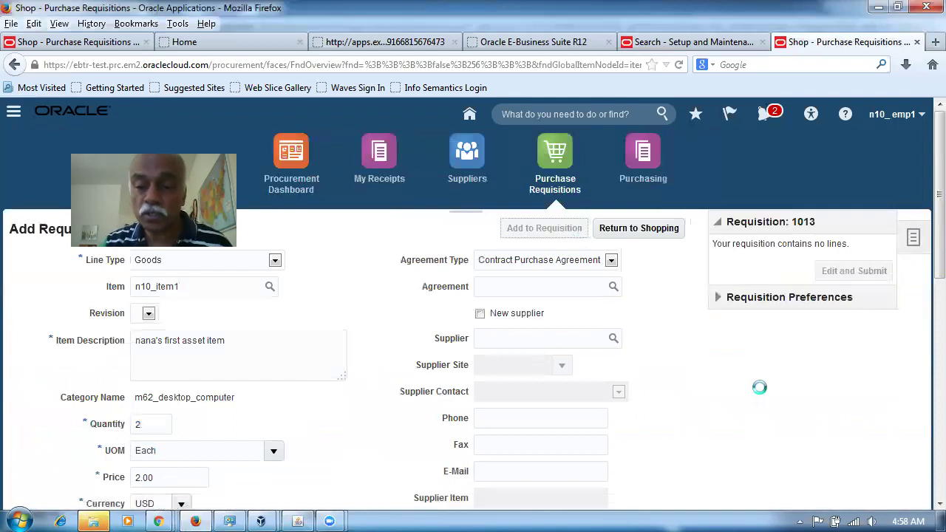
left_click(840, 328)
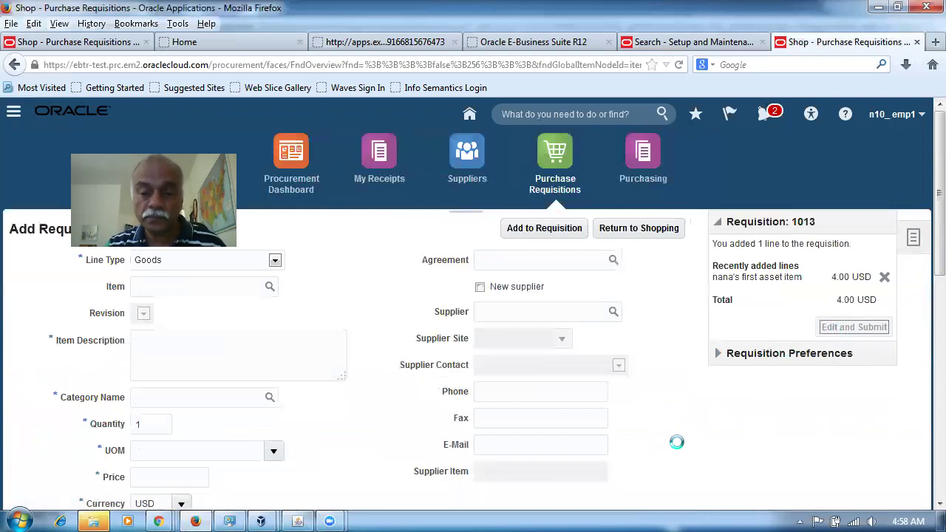
left_click(655, 233)
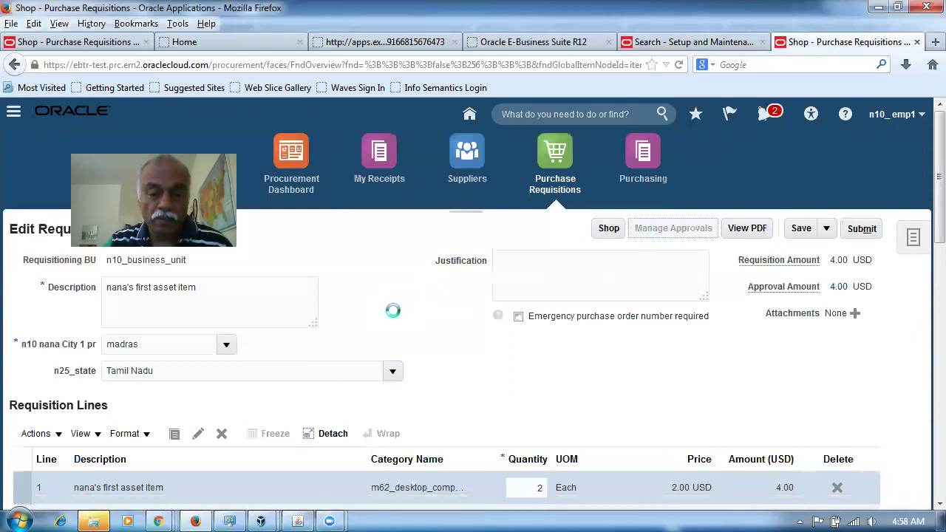
Step: Submit requisition 1013 from Manage Approvals and acknowledge the confirmation
scroll(392, 316, "down", 3)
mouse_move(70, 358)
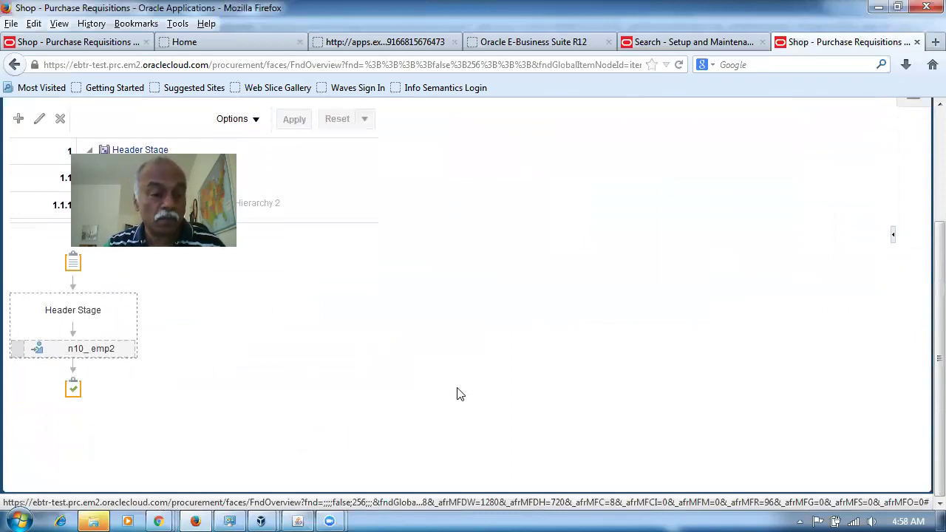
scroll(457, 394, "up", 2)
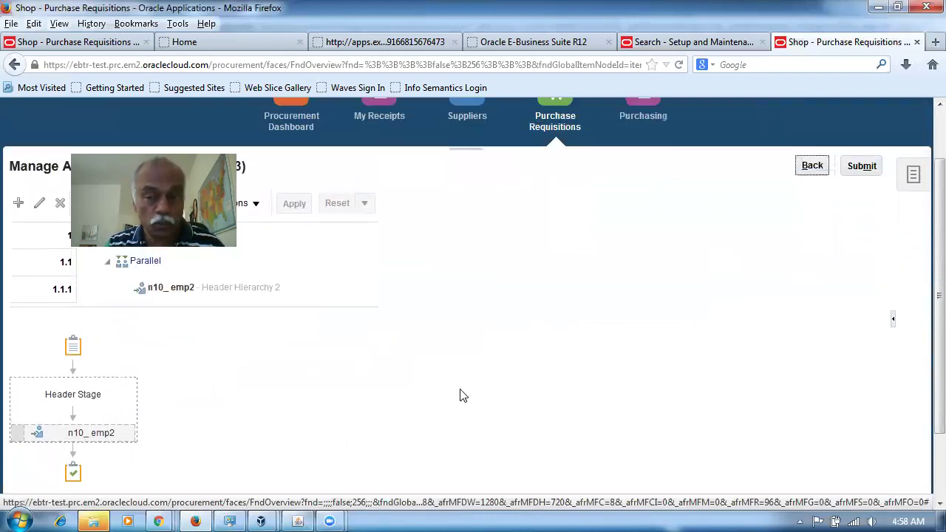
left_click(861, 166)
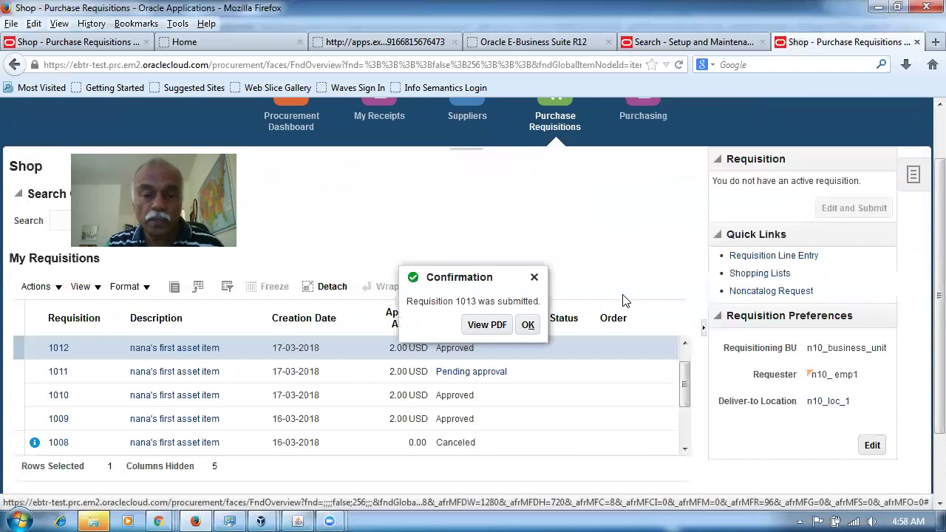
left_click(527, 325)
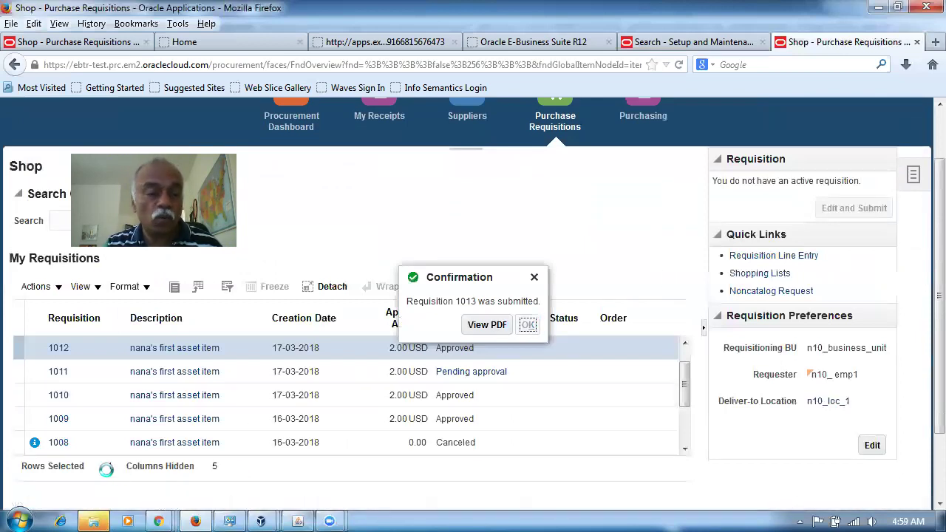
left_click_drag(682, 387, 682, 376)
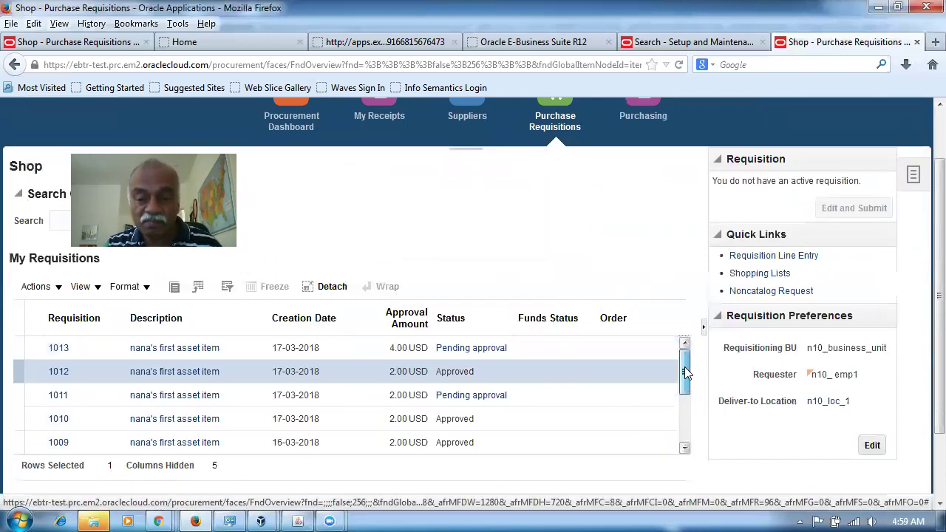
Step: Open requisition 1013's Pending approval details, showing delegation from n10_emp2 to n10_emp3
left_click(58, 348)
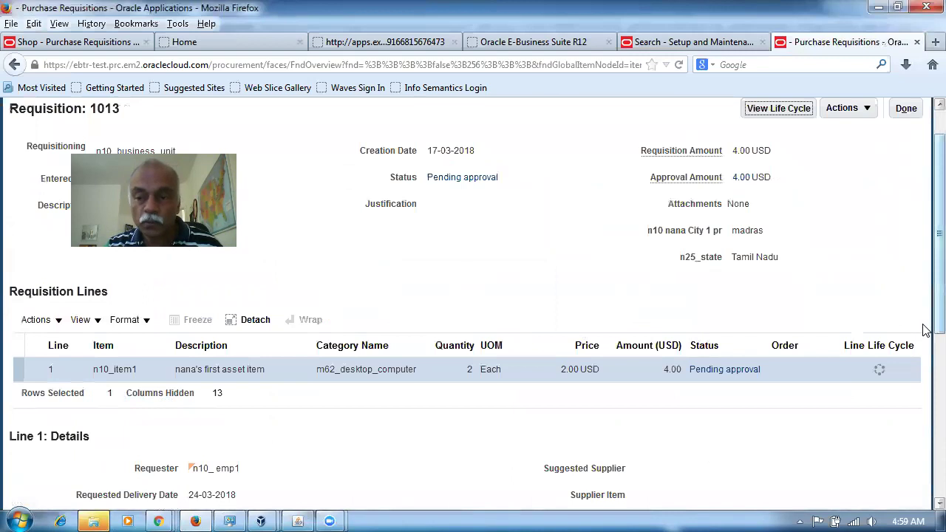
left_click(723, 369)
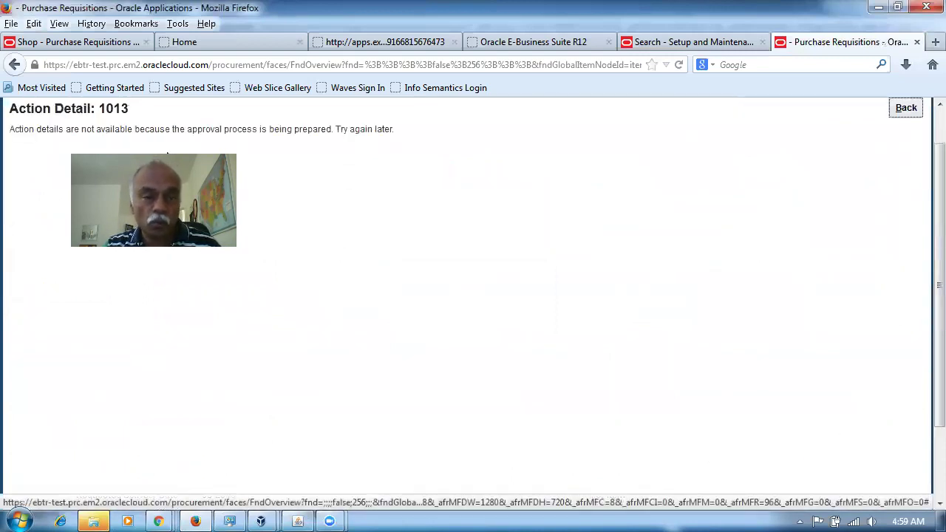
left_click(905, 110)
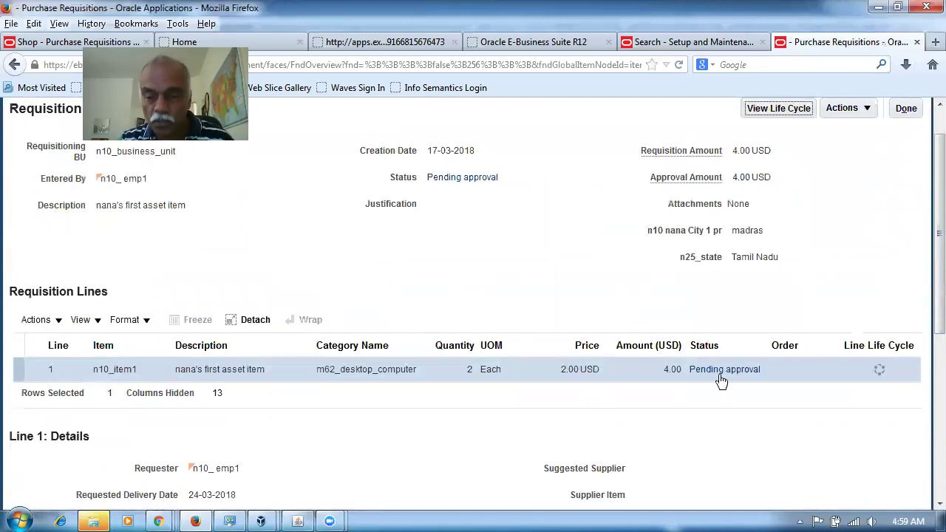
left_click(721, 374)
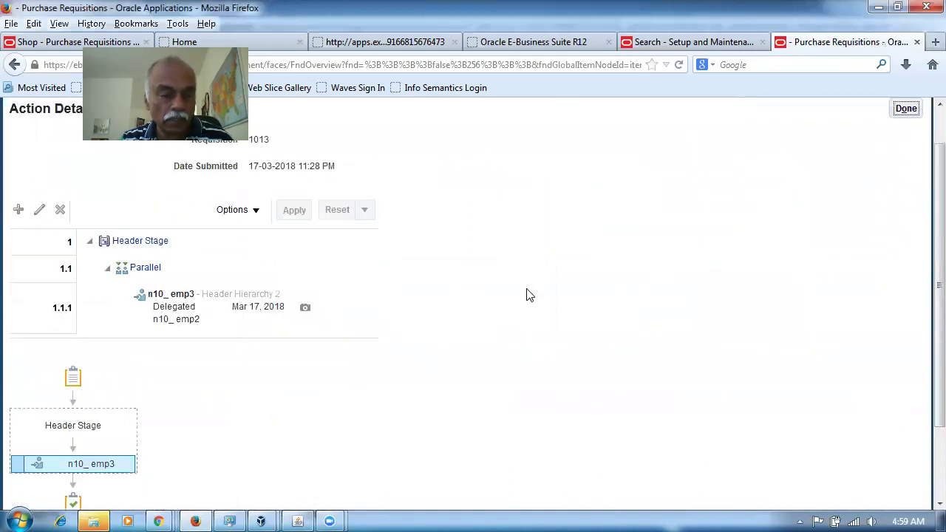
scroll(526, 294, "down", 3)
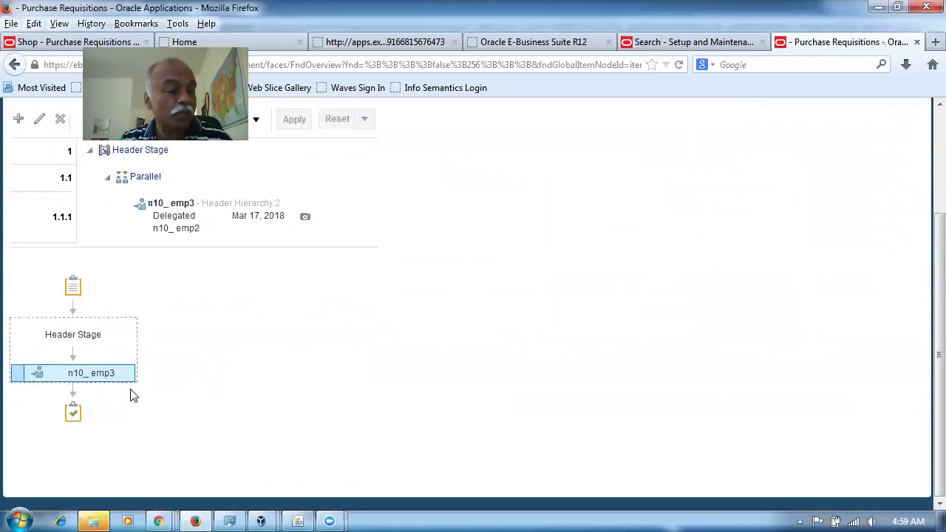
scroll(239, 386, "up", 3)
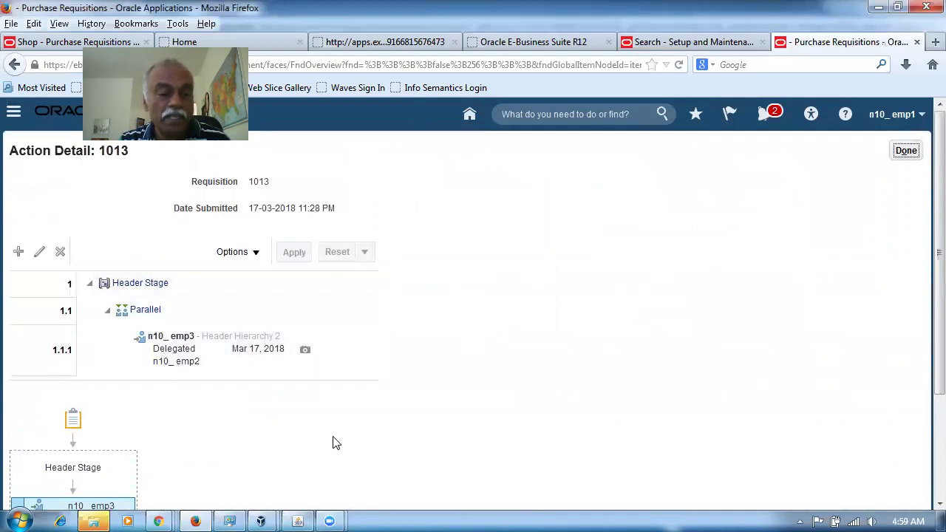
left_click(158, 522)
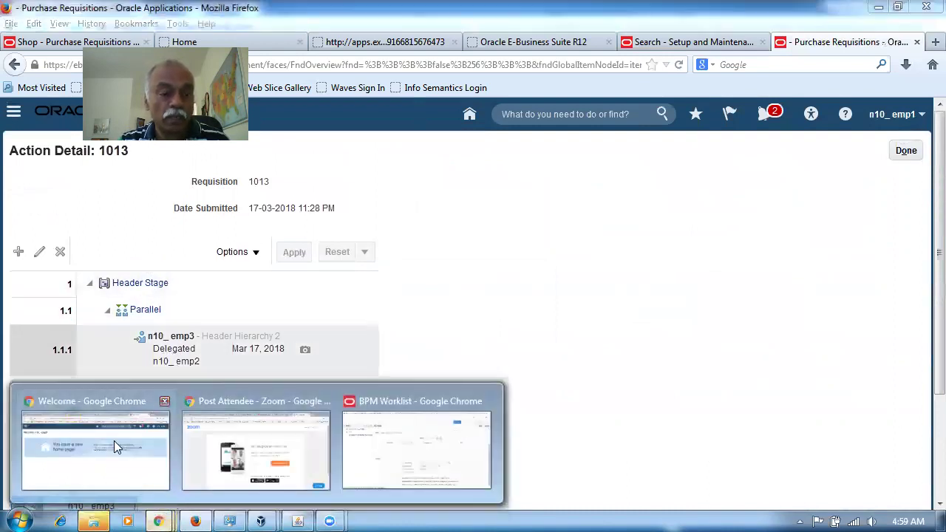
Step: In Gmail, open the 'Delegated: Approve Requisition 1013' email
left_click(114, 441)
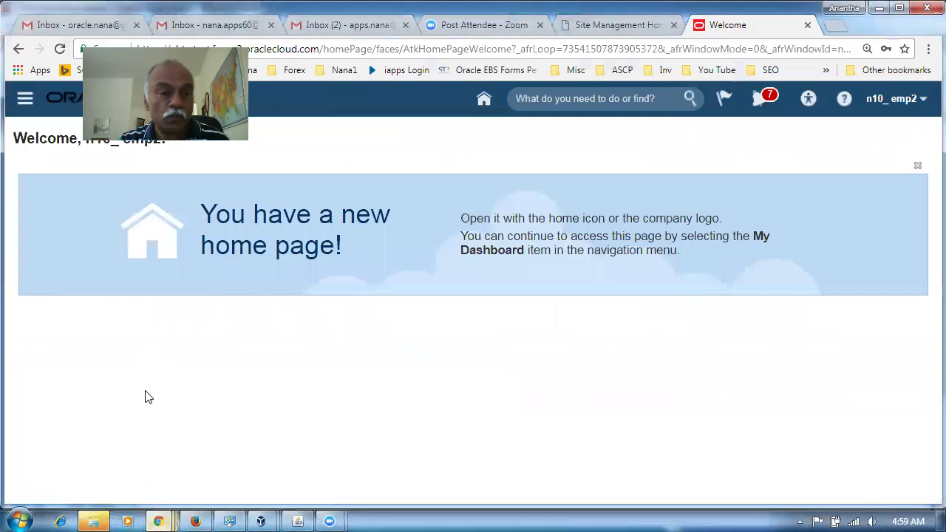
left_click(67, 28)
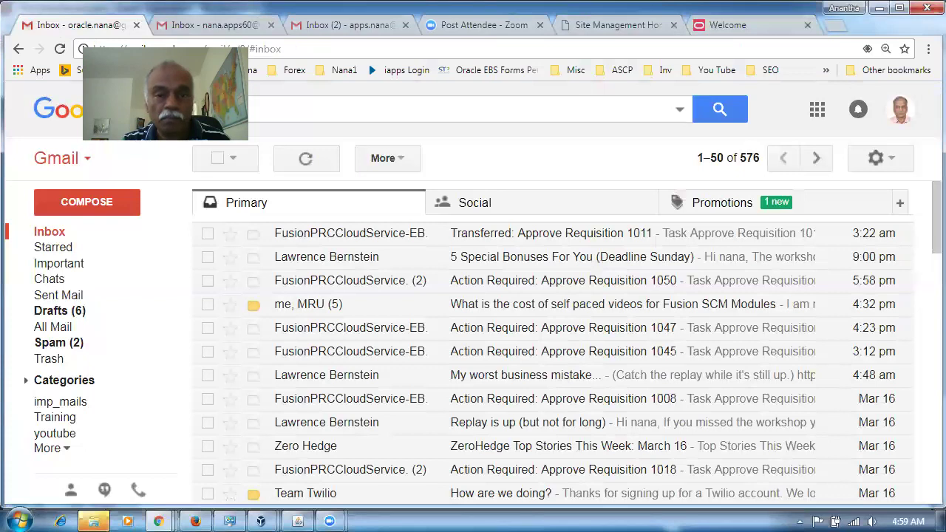
left_click(45, 235)
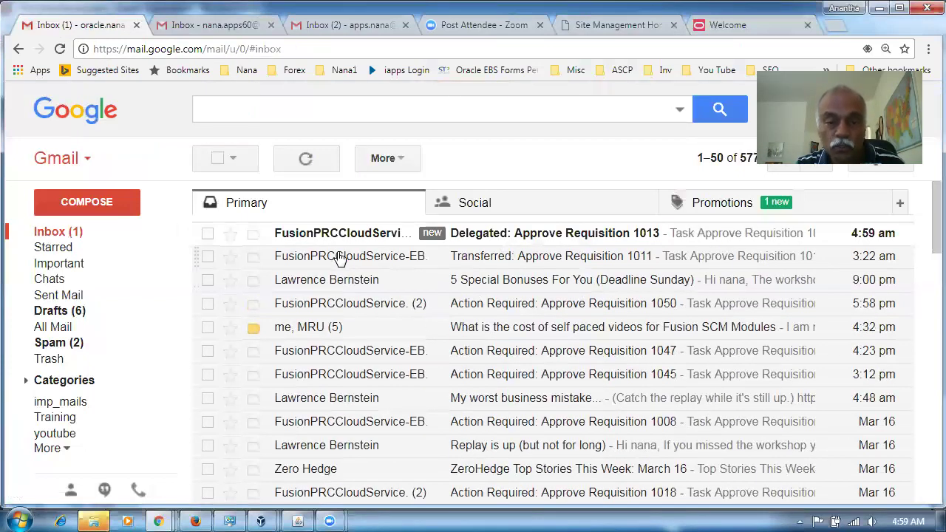
left_click(531, 262)
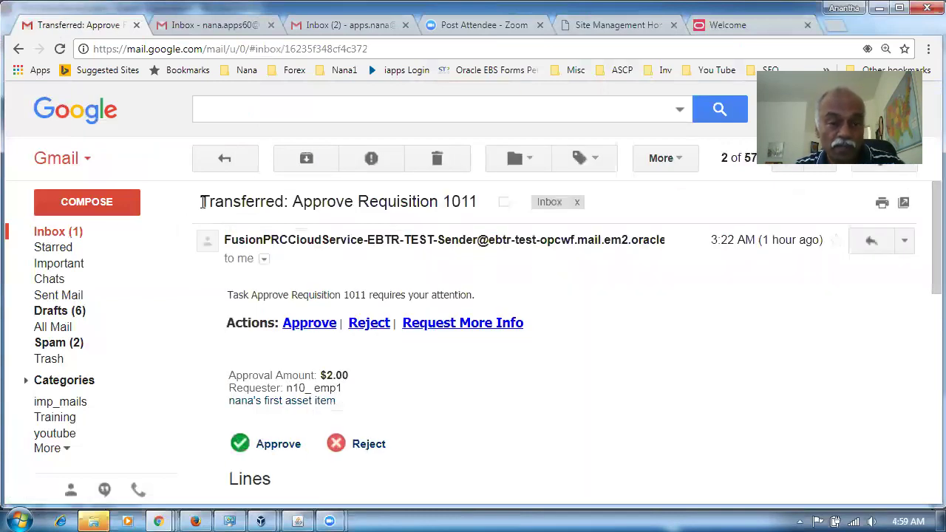
left_click(65, 234)
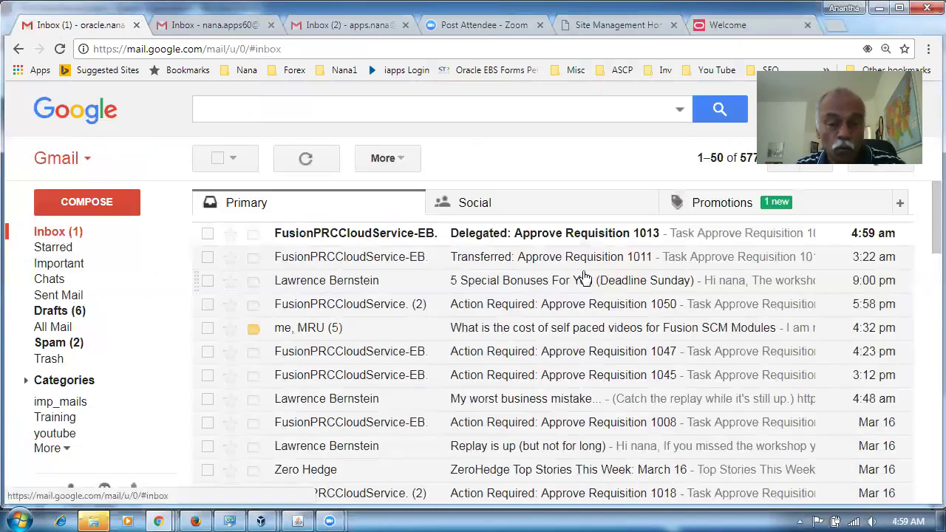
left_click(569, 235)
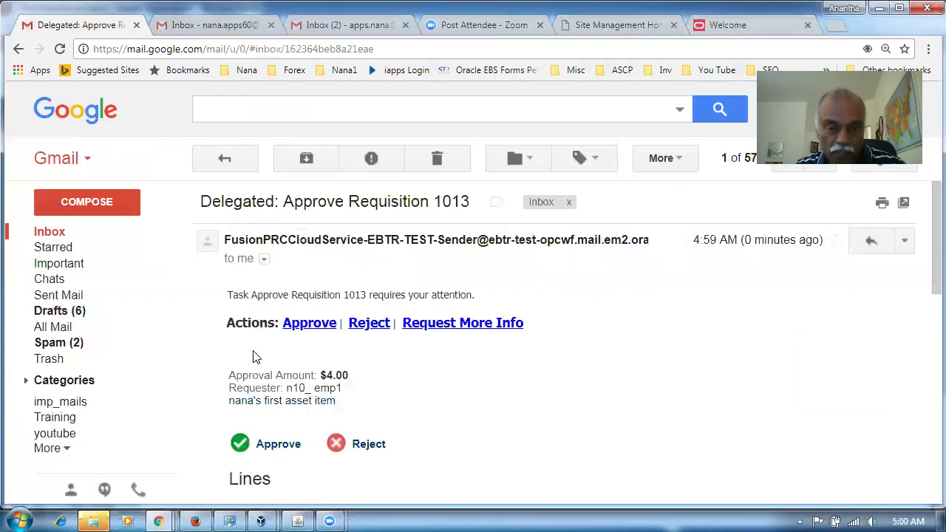
Step: Send an Approve reply with the comment 'This is approved'
left_click(309, 323)
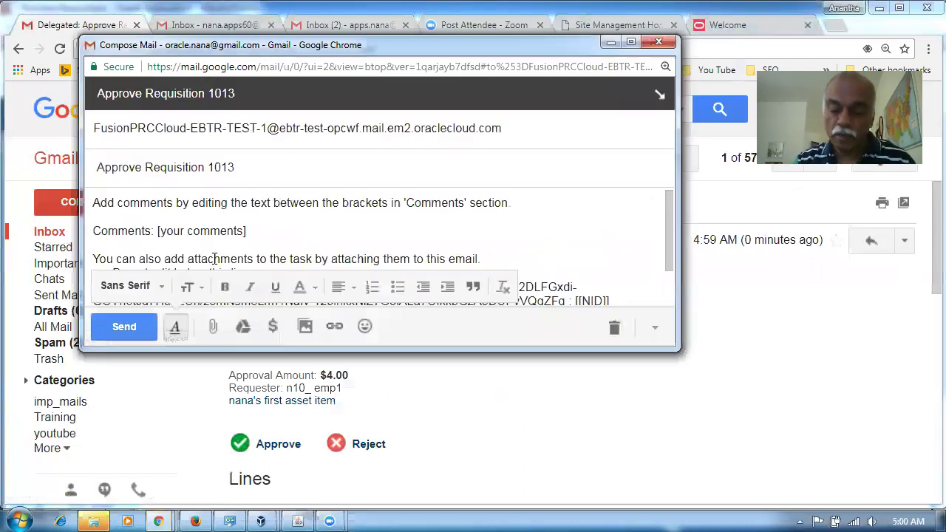
key("Delete")
key("Delete")
key("Delete")
key("Delete")
key("Delete")
key("Delete")
key("Delete")
key("Delete")
key("Delete")
key("Delete")
key("Delete")
key("Delete")
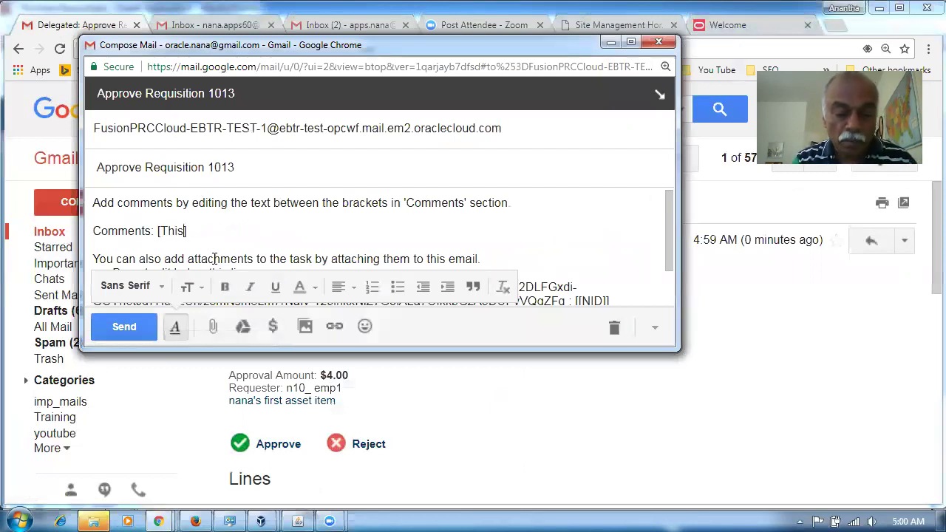
type("This is approved")
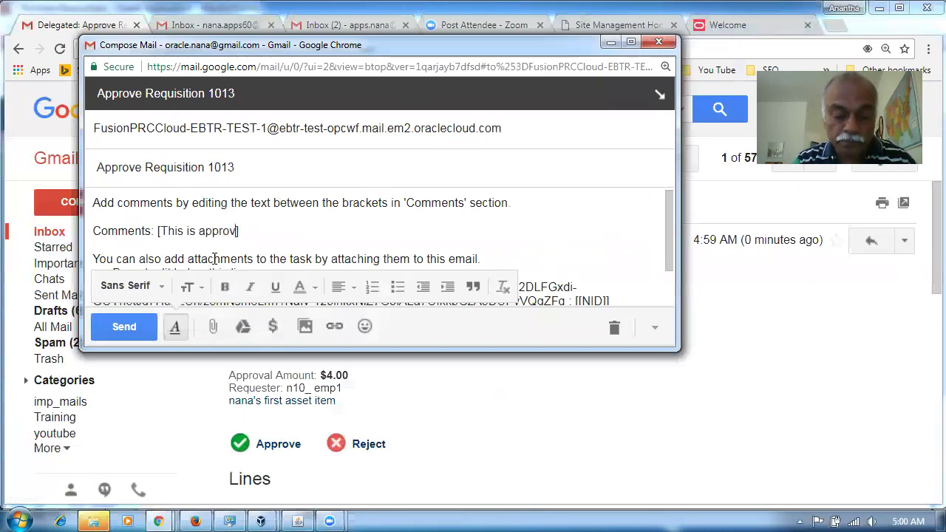
left_click(138, 330)
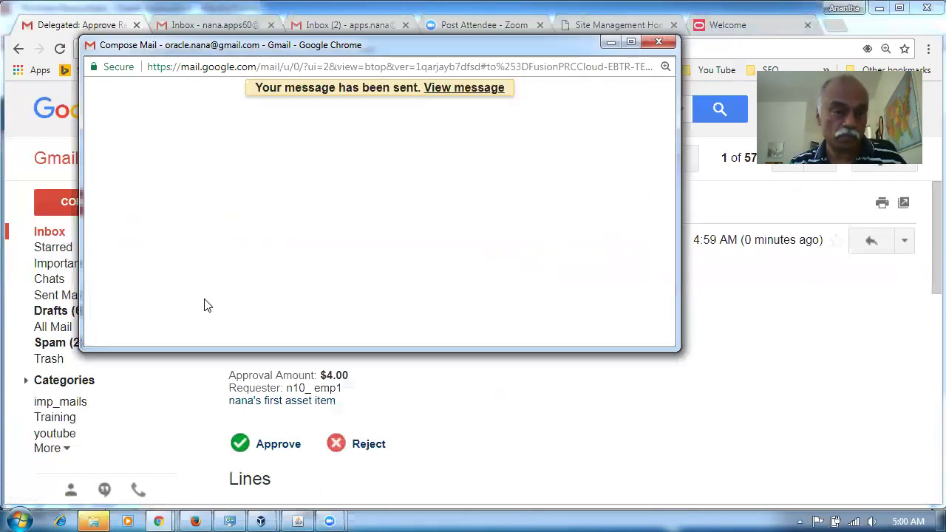
left_click(221, 26)
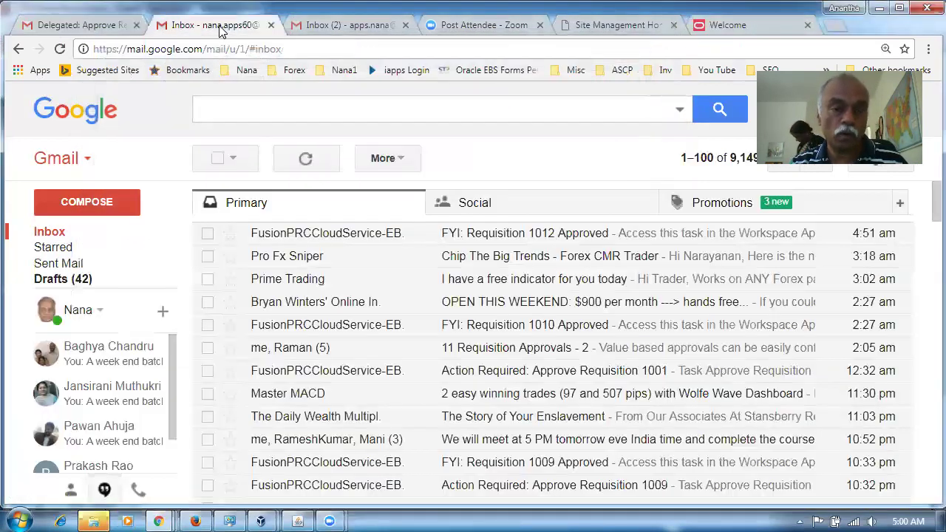
left_click(46, 234)
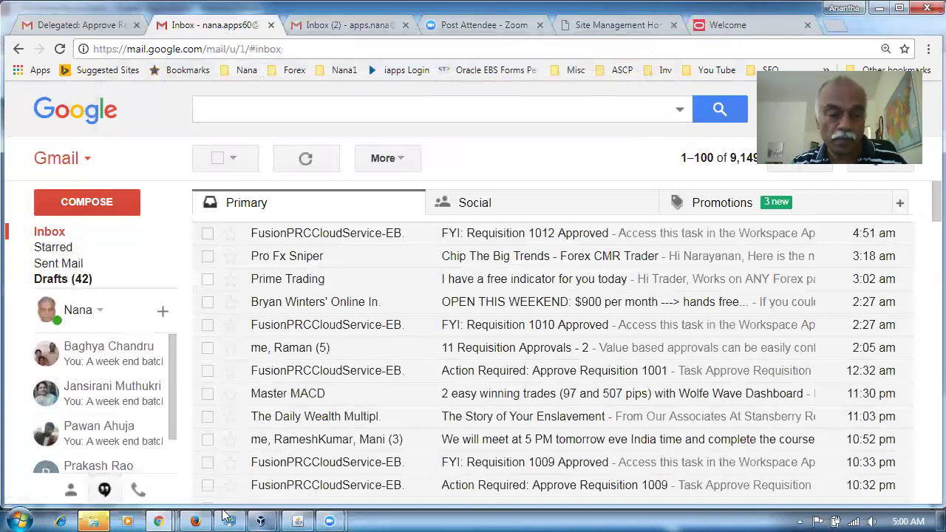
left_click(195, 521)
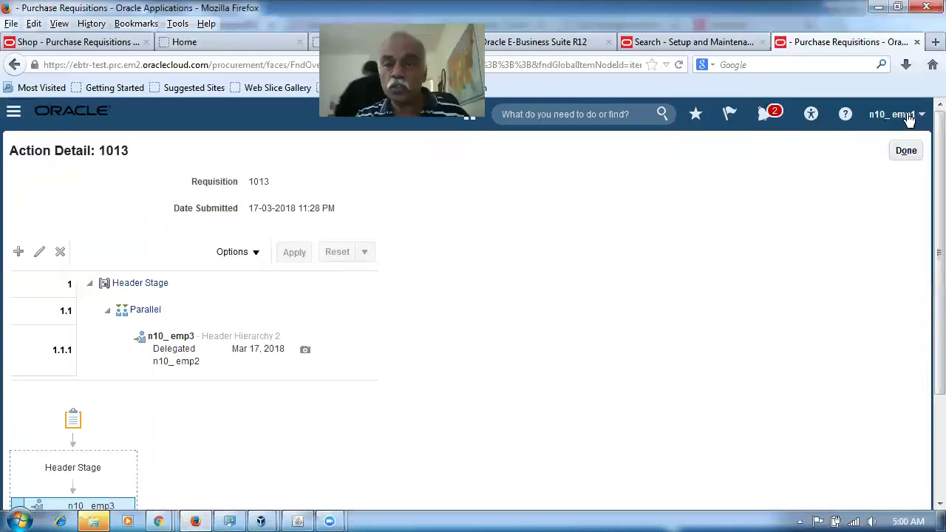
Step: Check requisition 1013's approval flow, showing n10_emp3's completed approval step
left_click(906, 151)
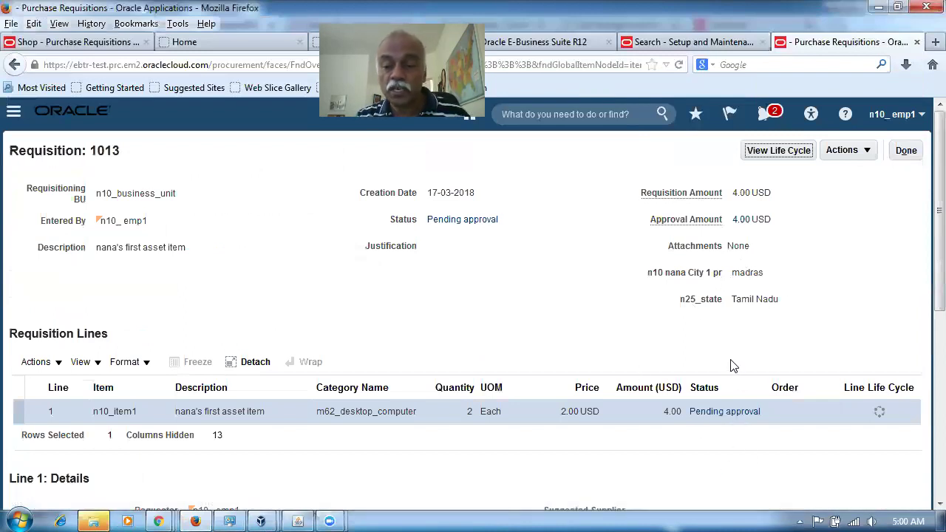
left_click(734, 417)
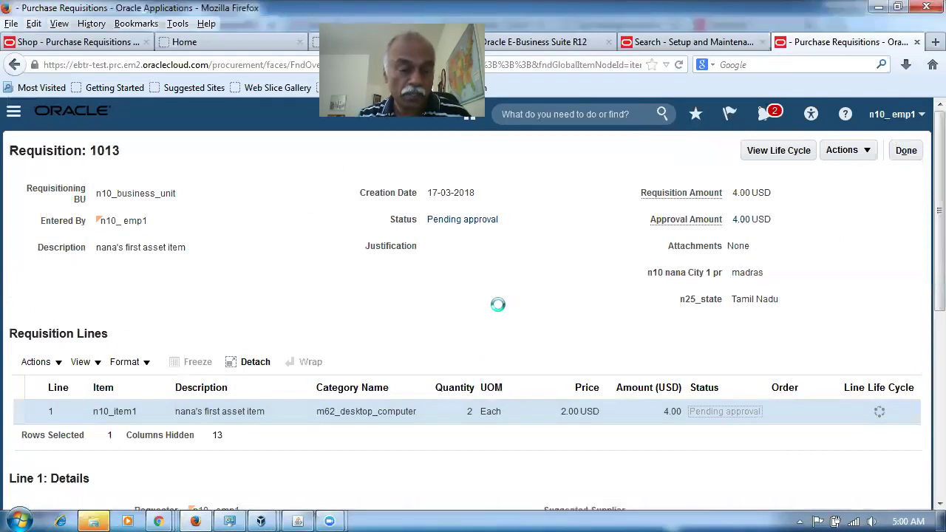
scroll(499, 314, "down", 3)
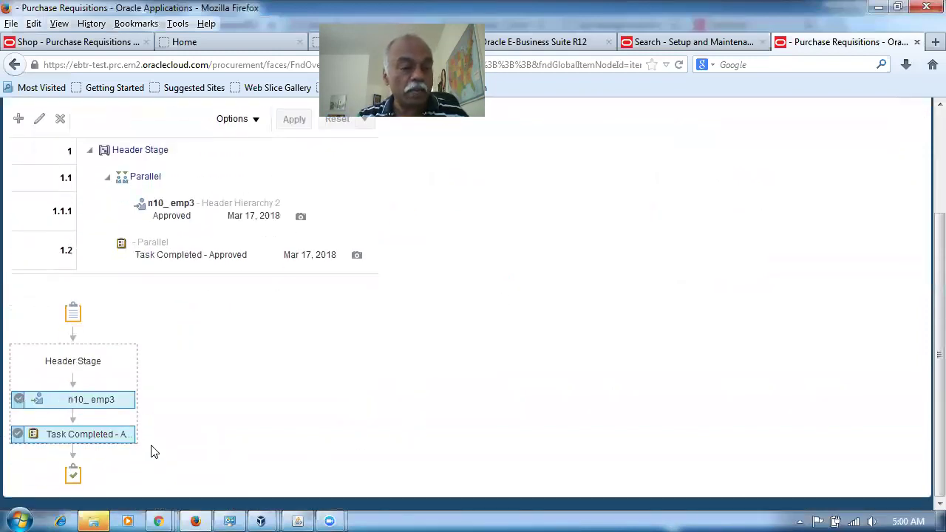
left_click(301, 219)
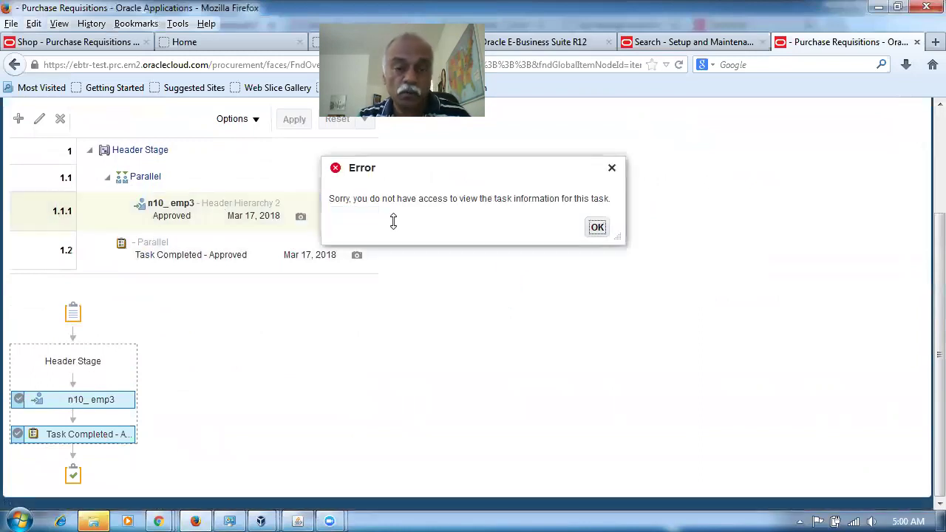
left_click(595, 230)
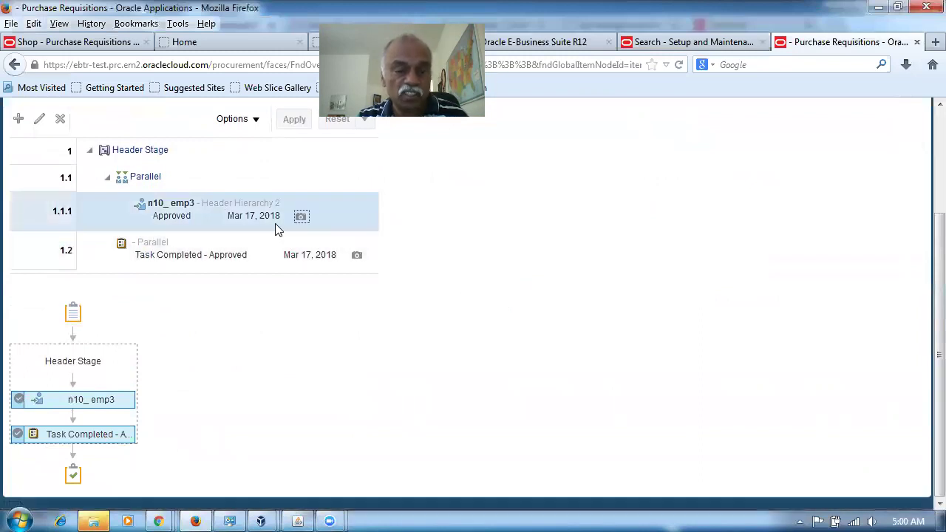
left_click(357, 256)
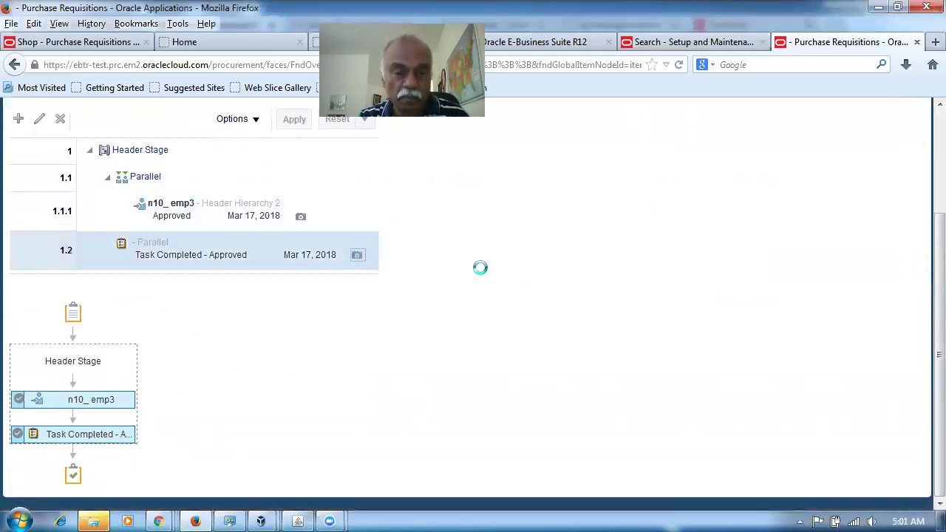
left_click(597, 228)
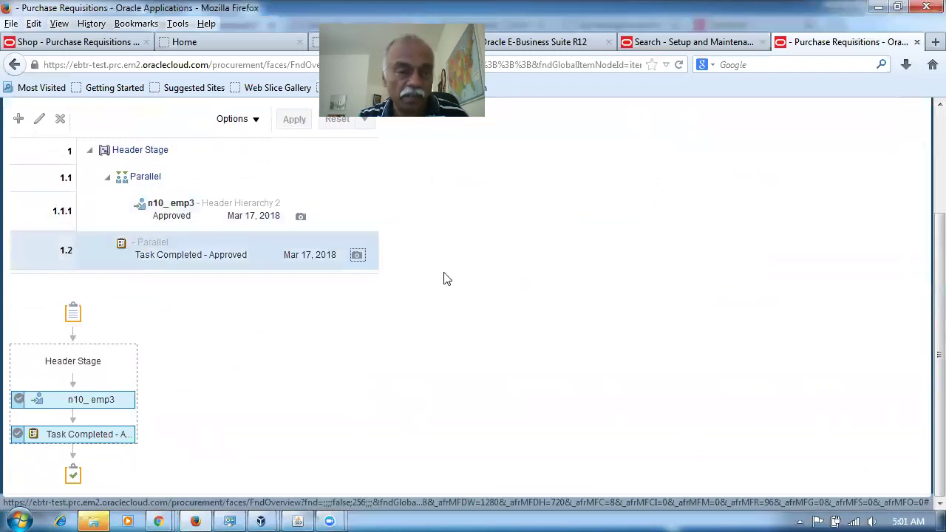
scroll(287, 425, "up", 3)
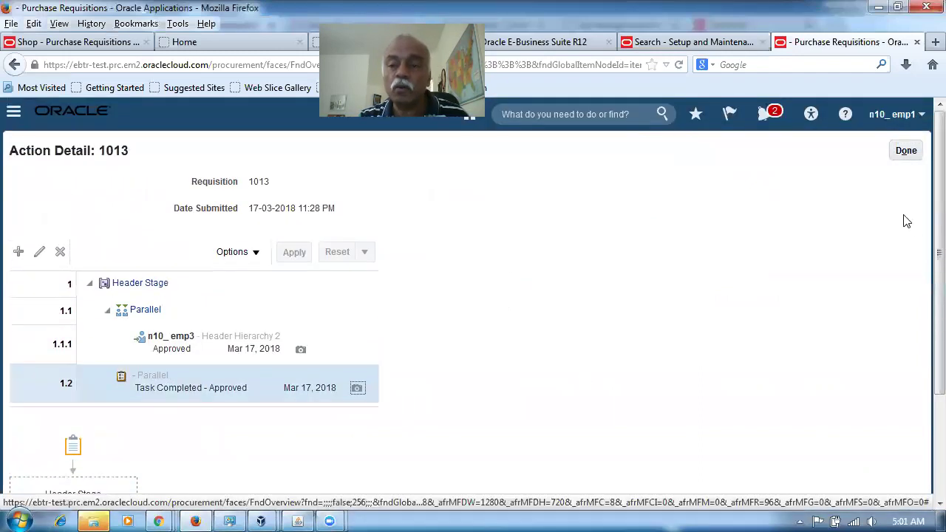
left_click(906, 150)
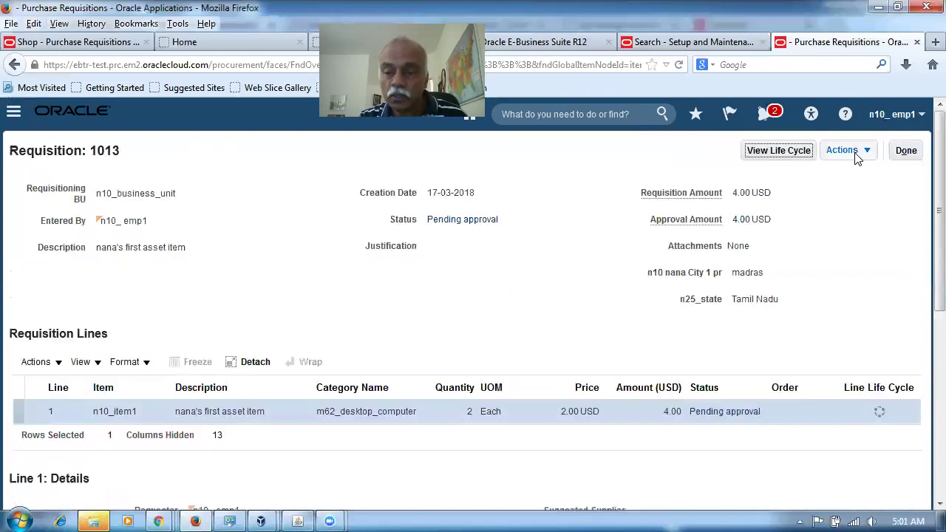
Step: Review the document history's Approve entry and comment, then go back to Shop
left_click(856, 152)
left_click(833, 265)
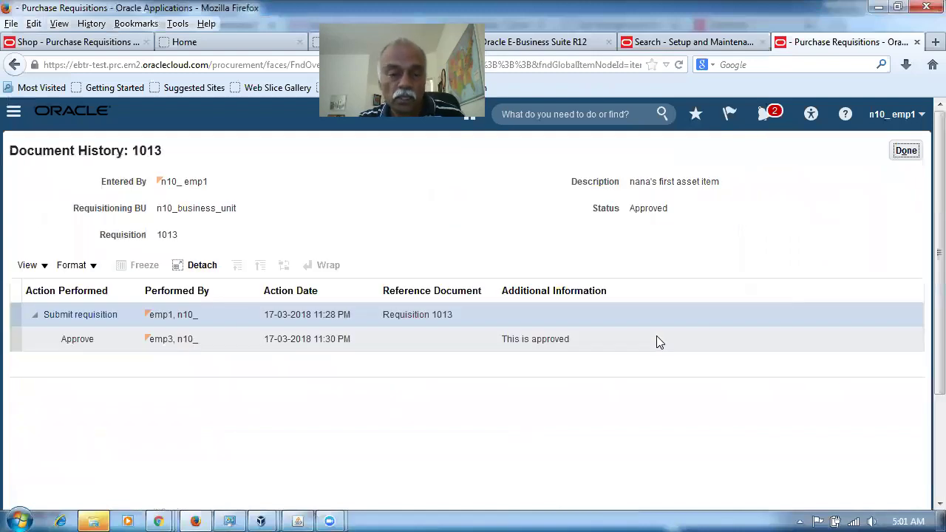
left_click(526, 340)
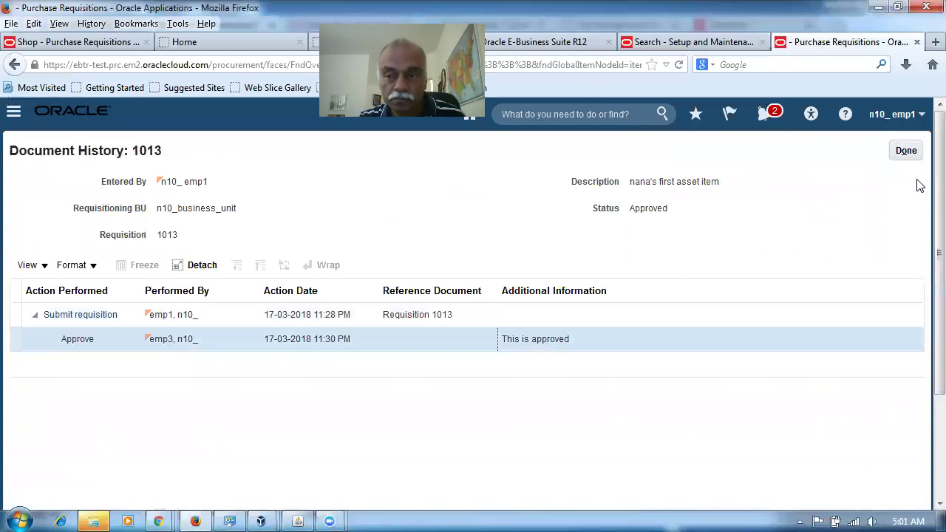
left_click(909, 152)
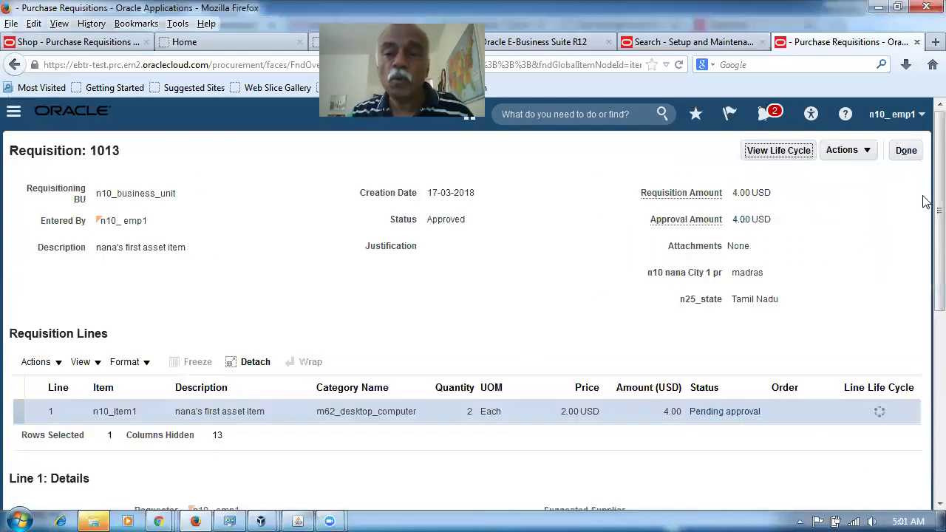
left_click(907, 152)
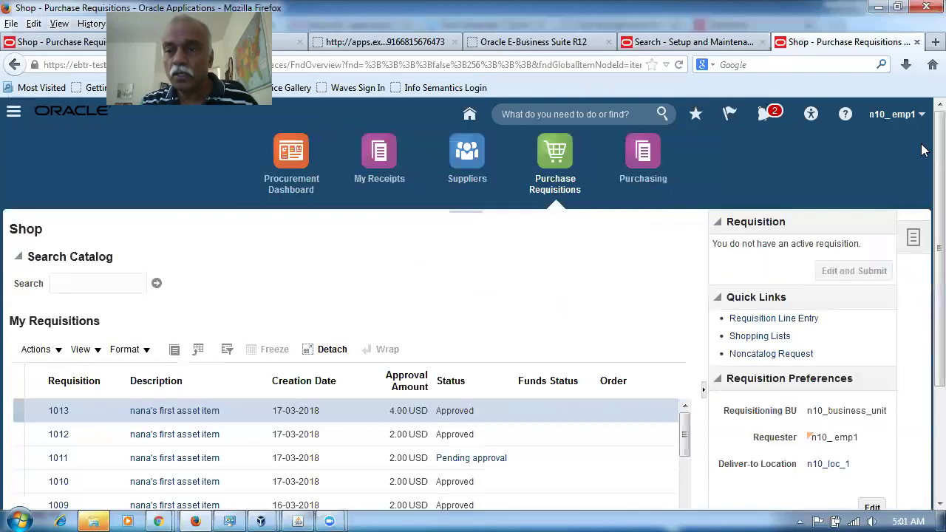
left_click(467, 115)
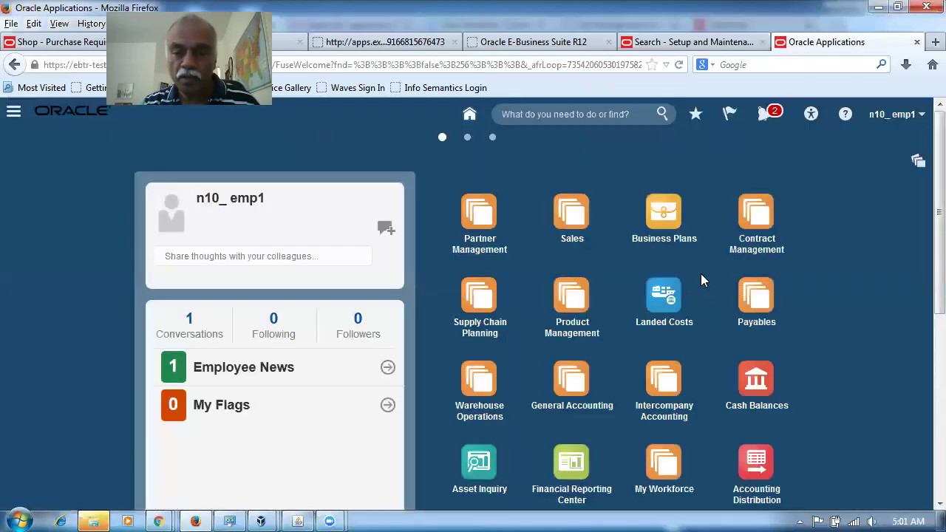
scroll(702, 275, "down", 4)
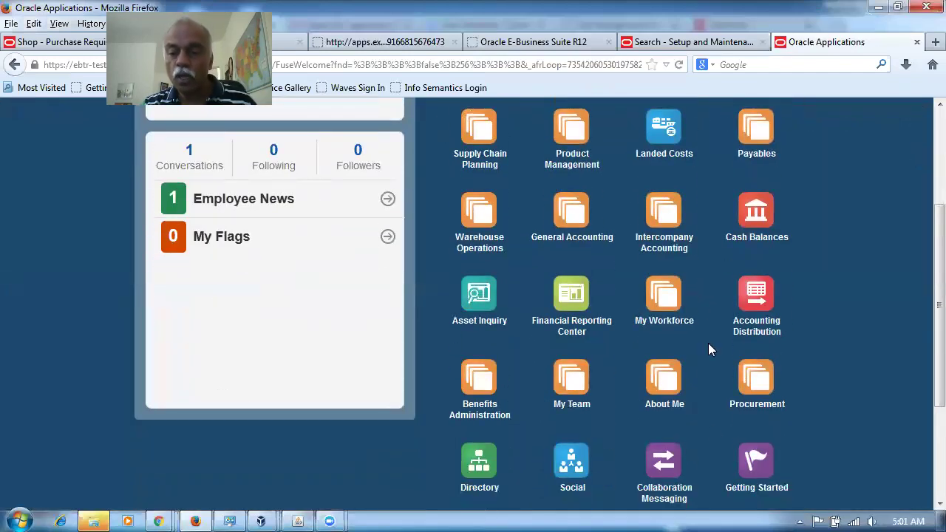
scroll(795, 399, "down", 2)
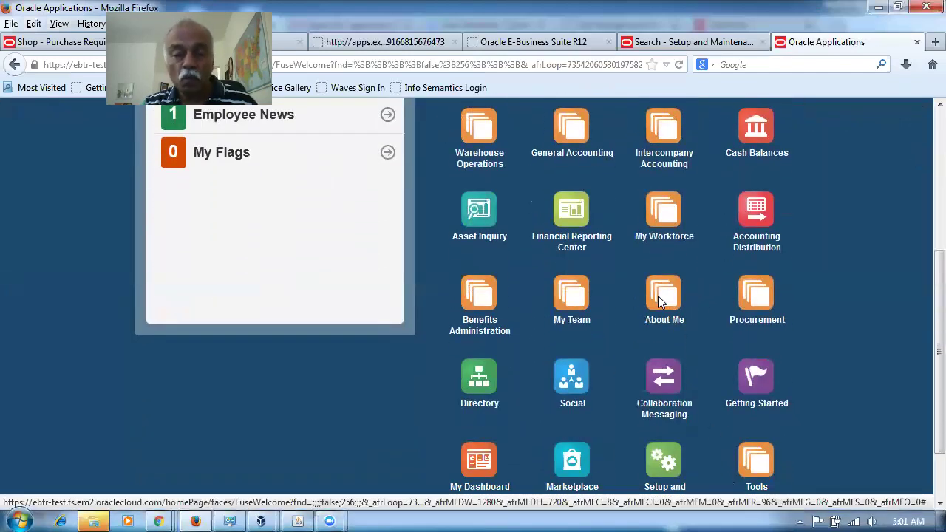
left_click(659, 297)
scroll(661, 307, "down", 4)
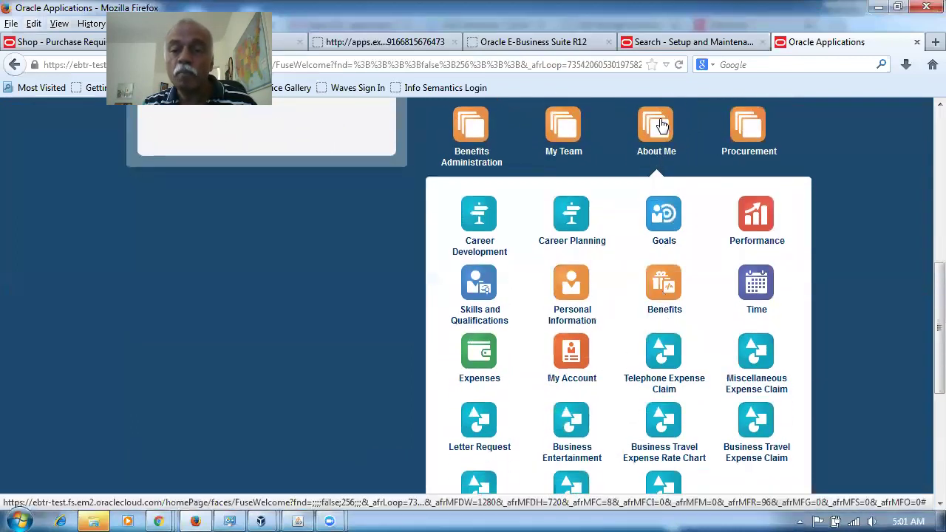
left_click(575, 357)
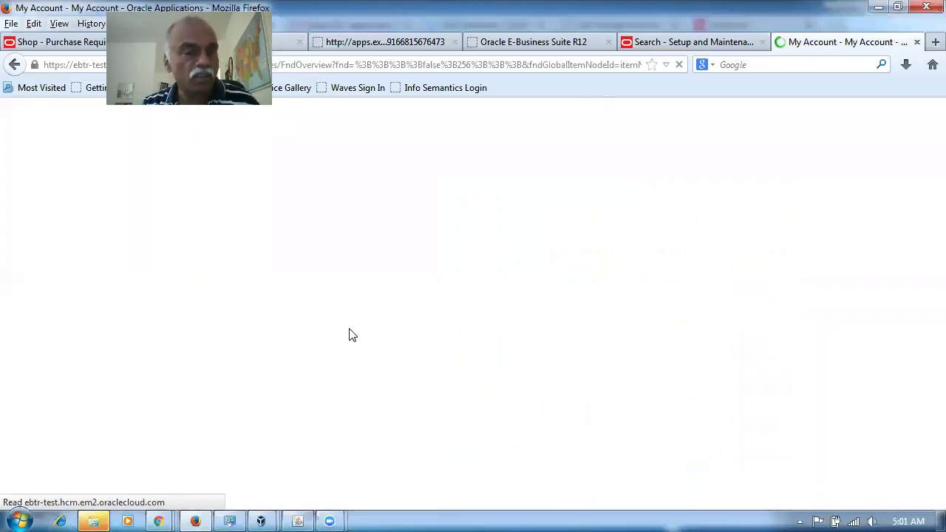
scroll(355, 342, "down", 8)
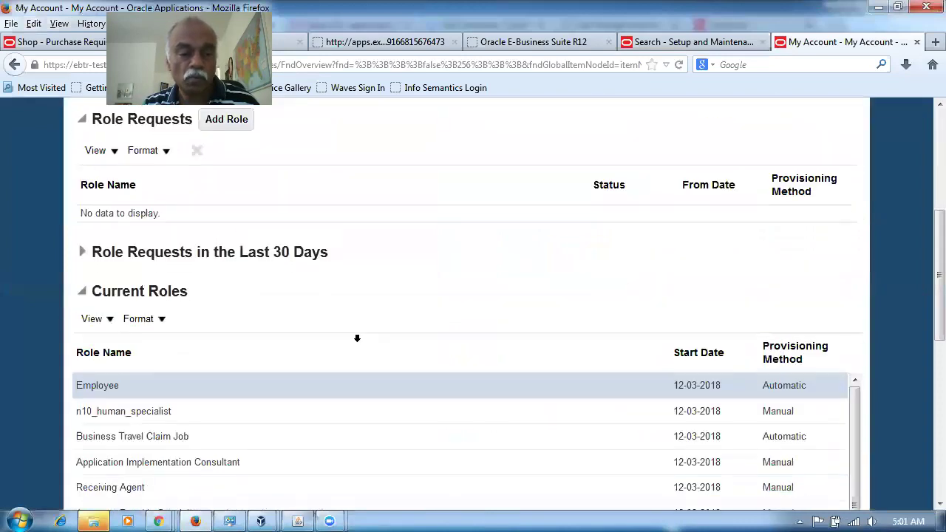
left_click_drag(924, 317, 924, 384)
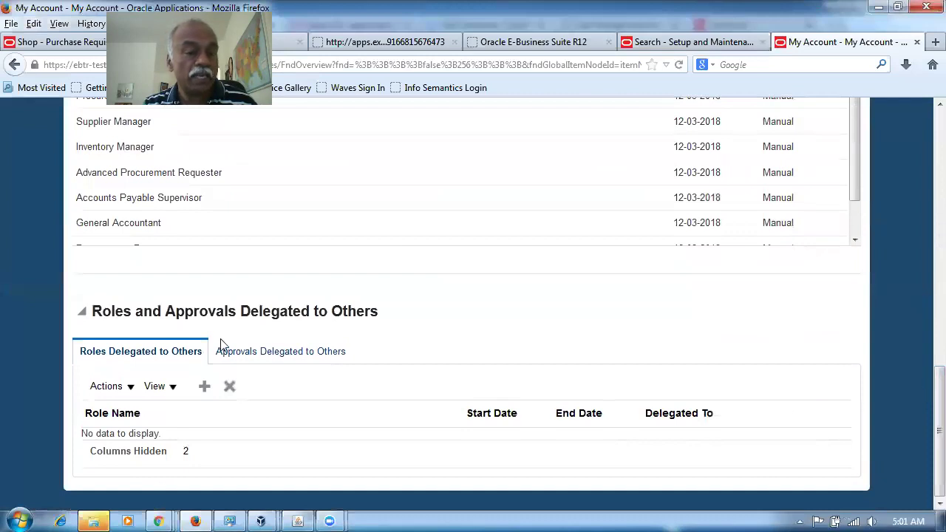
left_click(294, 353)
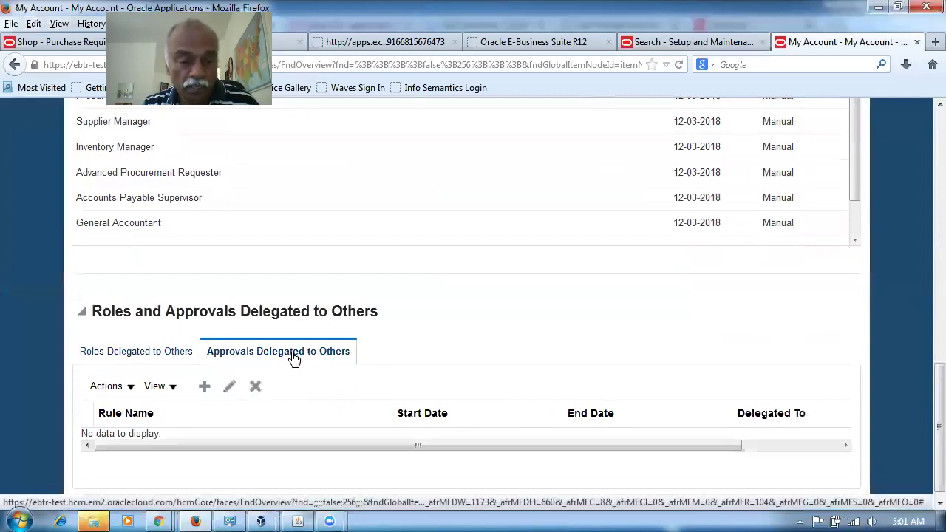
left_click(205, 386)
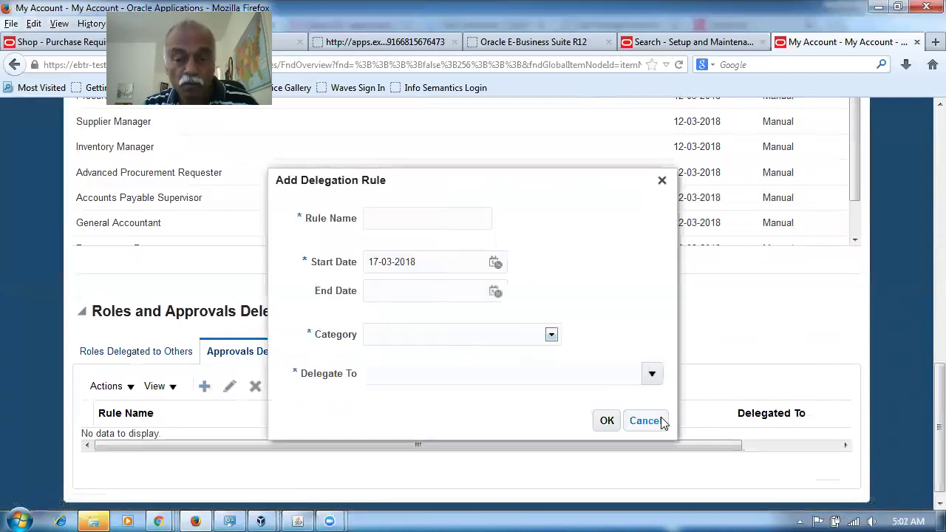
left_click(658, 422)
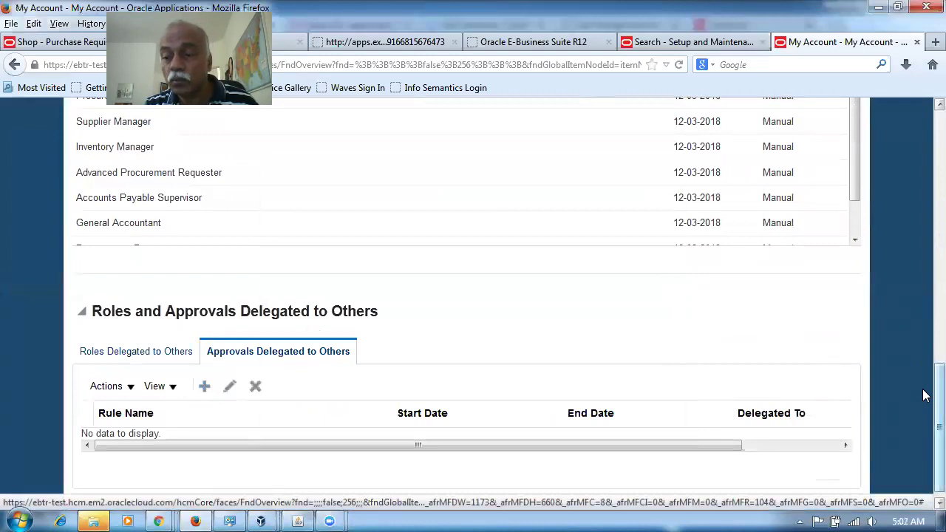
scroll(923, 391, "up", 10)
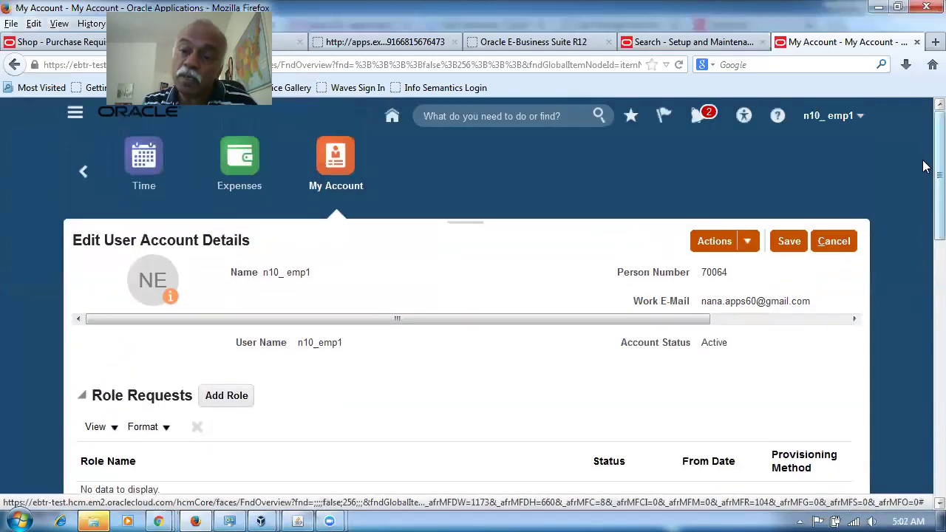
left_click(835, 242)
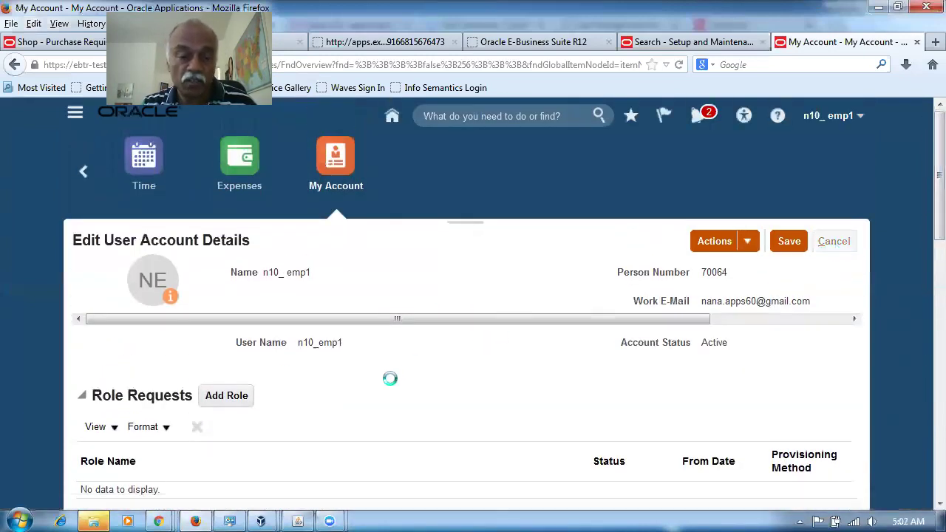
Step: Sign out and sign back in as the delegate user n10_emp3
left_click(828, 121)
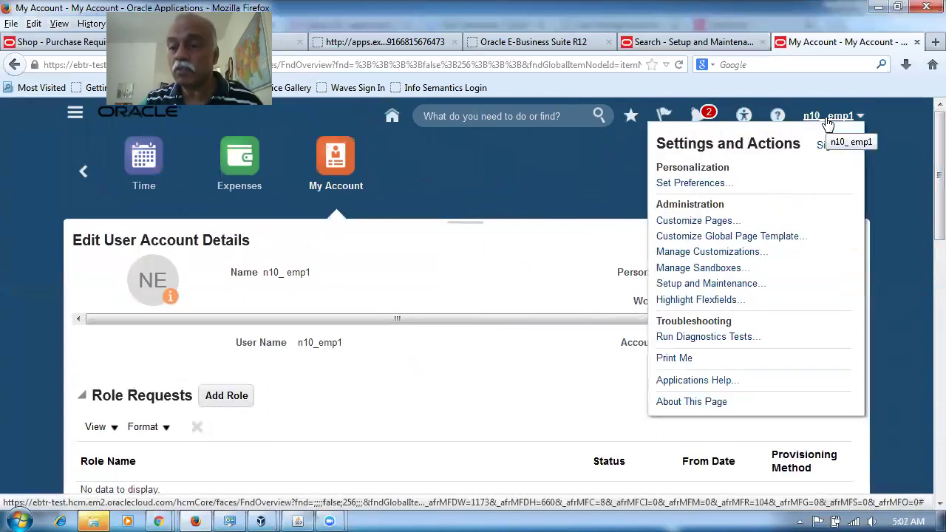
left_click(838, 147)
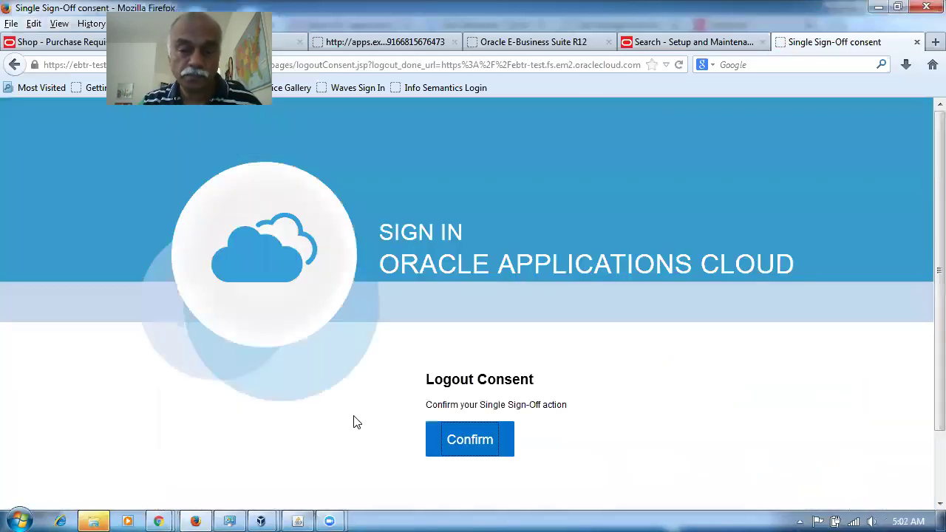
left_click(444, 451)
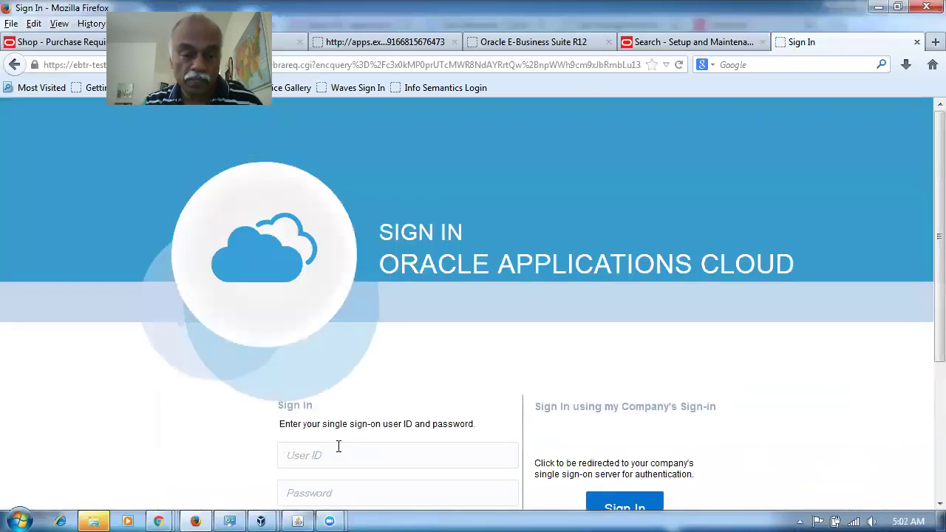
type("n1")
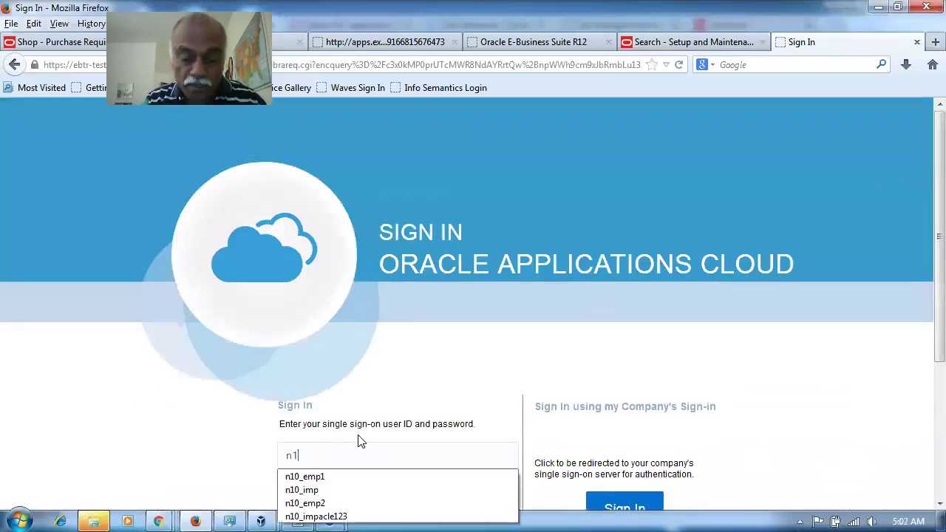
type("0_emp3")
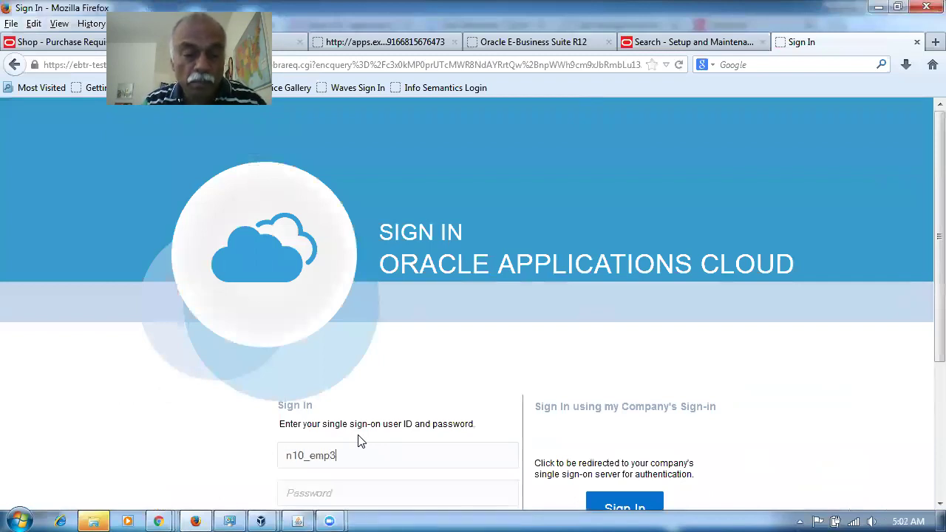
type("••")
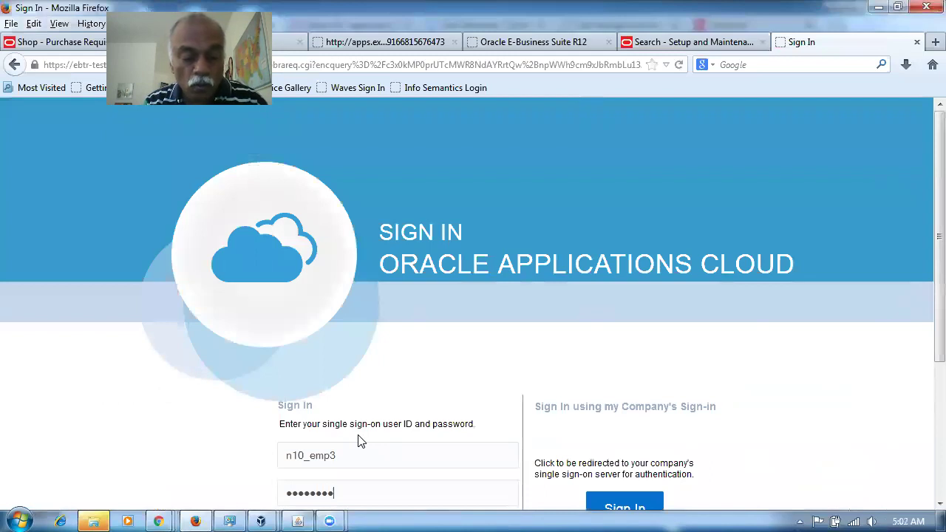
key("Return")
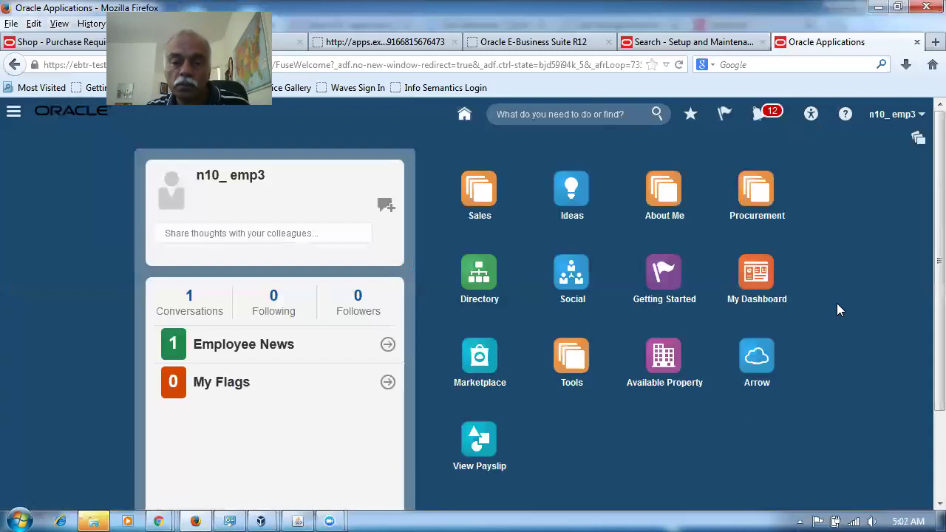
Step: Under My Account's Approvals Delegated to Others, add 'vacation rule 2' starting 17-03-2018
left_click(663, 194)
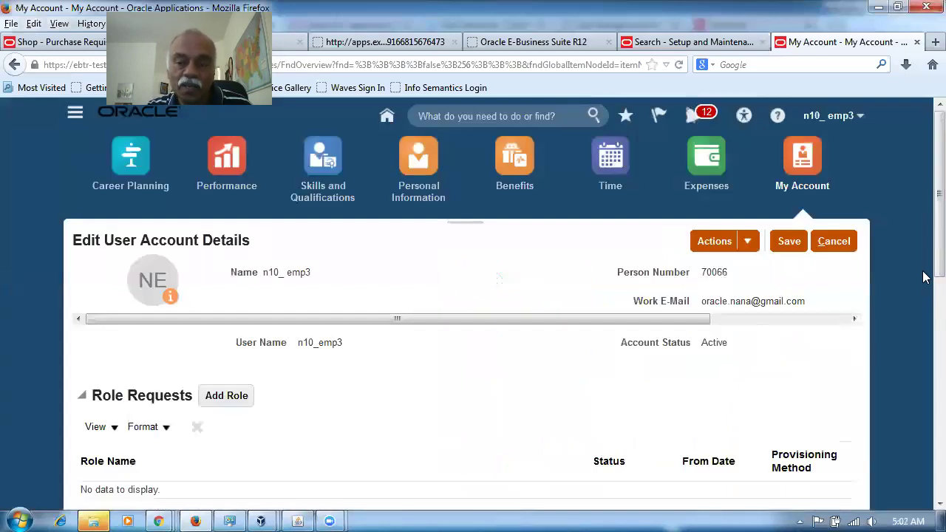
scroll(924, 296, "down", 8)
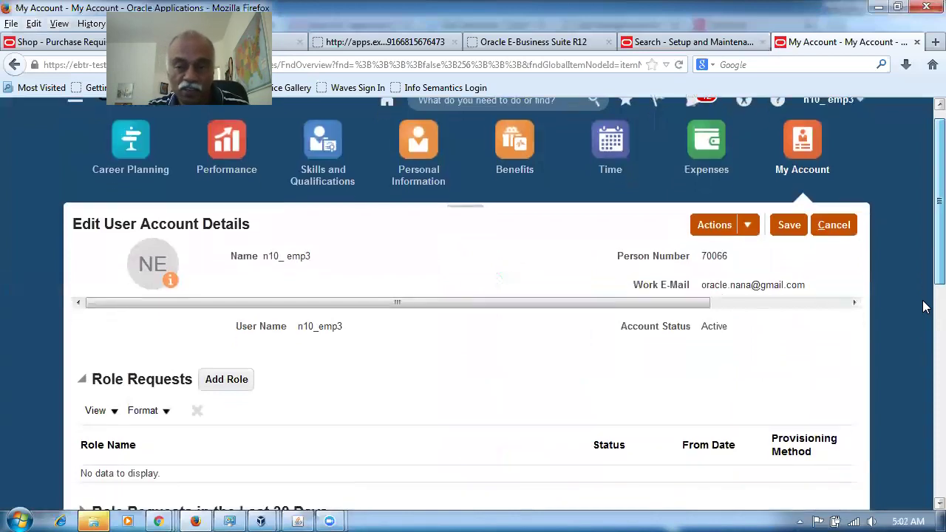
scroll(924, 490, "down", 2)
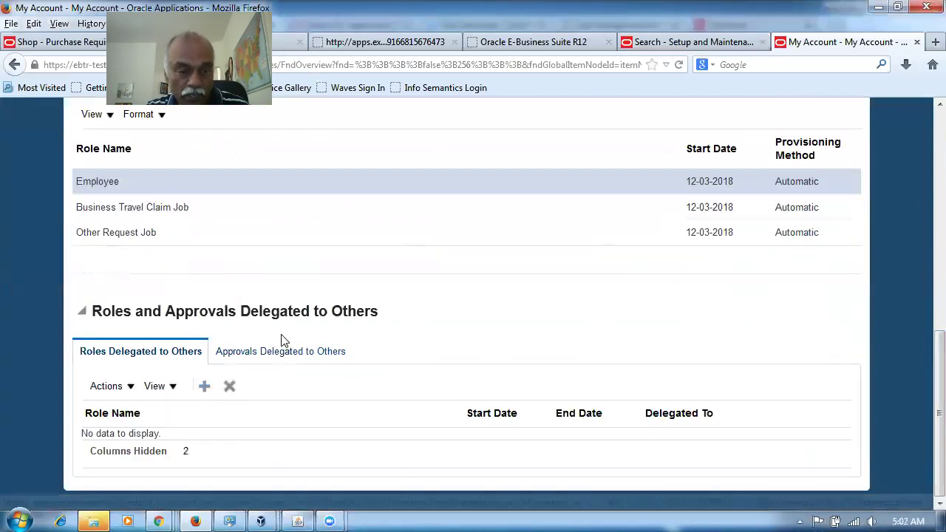
left_click(275, 353)
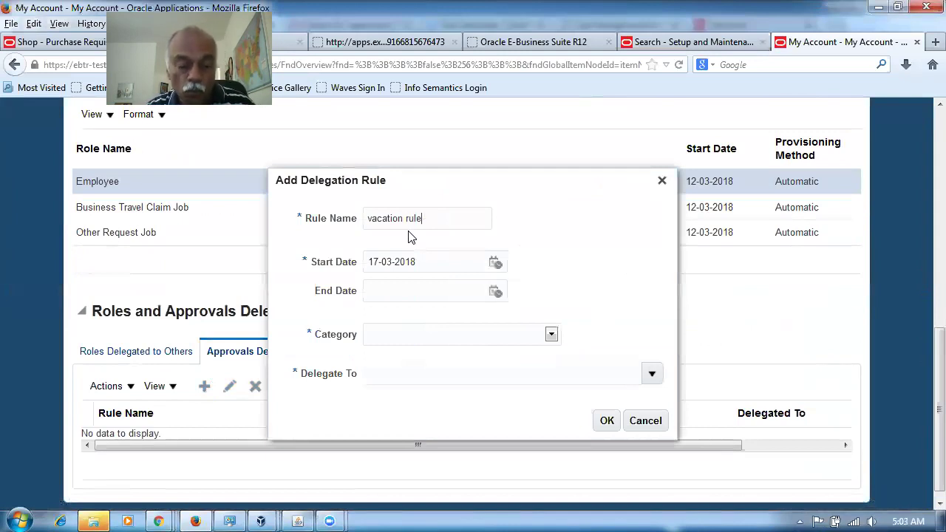
left_click(495, 293)
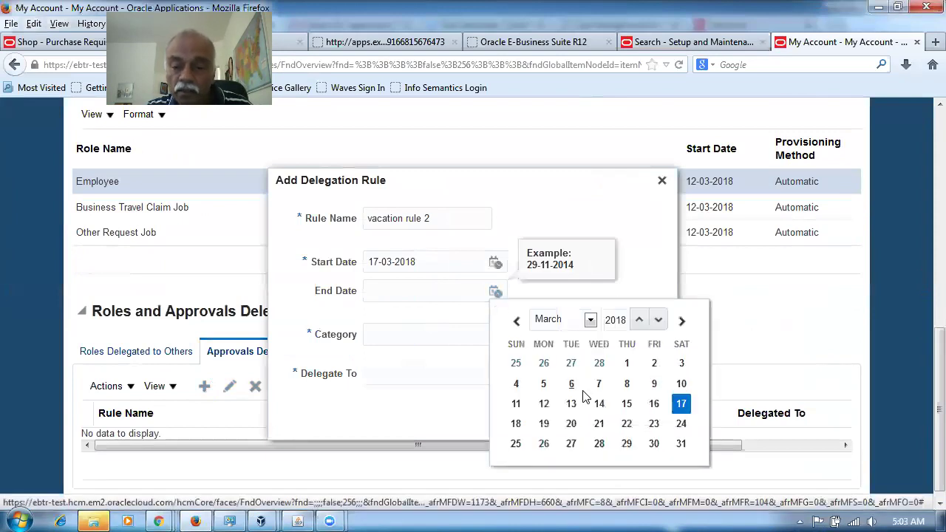
Step: Set the end date to 20-03-2018 and the category to Workforce Structures
left_click(571, 424)
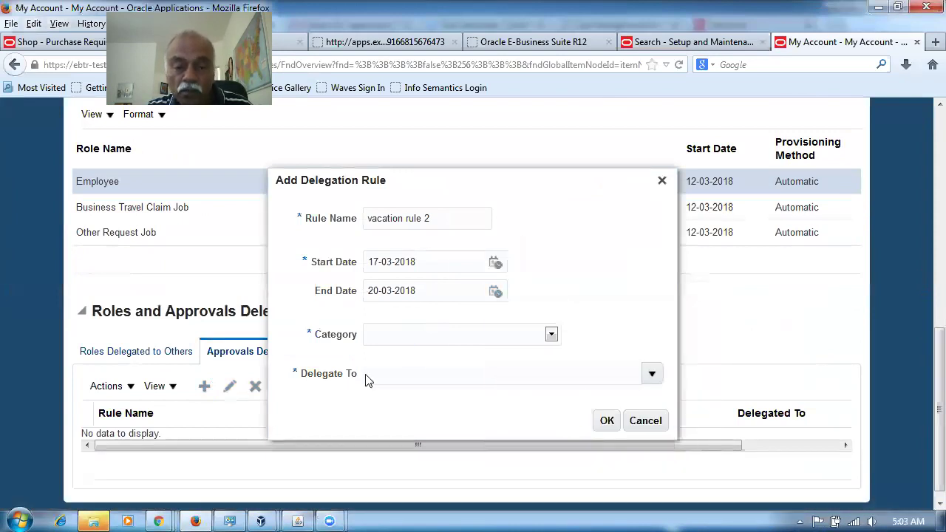
left_click(535, 339)
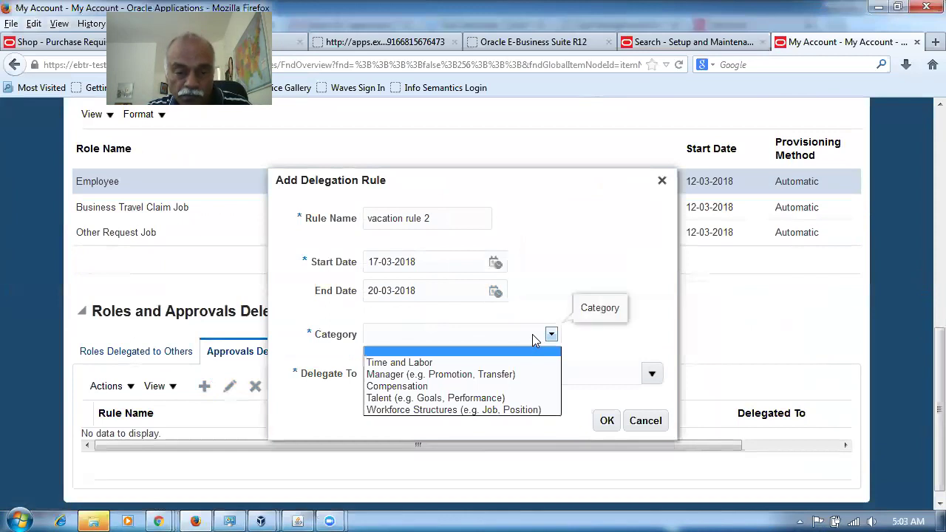
left_click(495, 411)
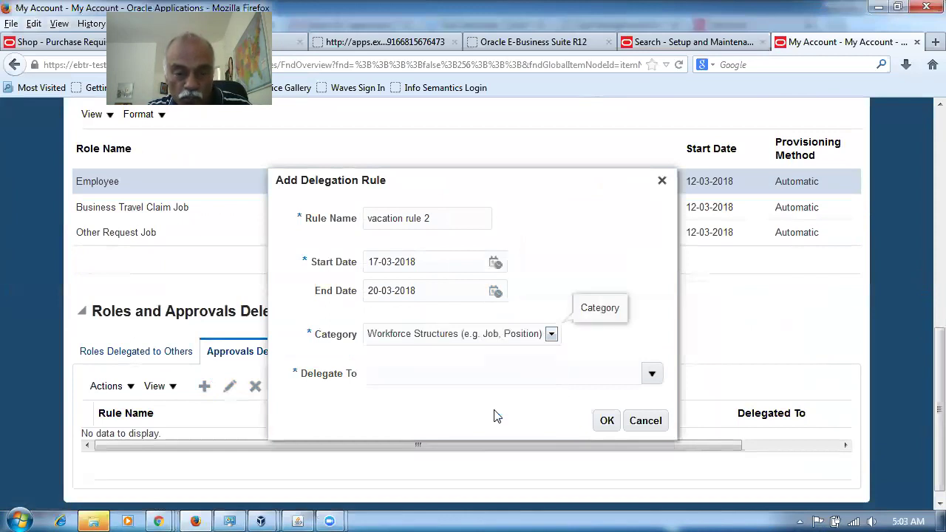
Step: Delegate to user m60_emp2, found by searching 'm', and save the rule
left_click(473, 376)
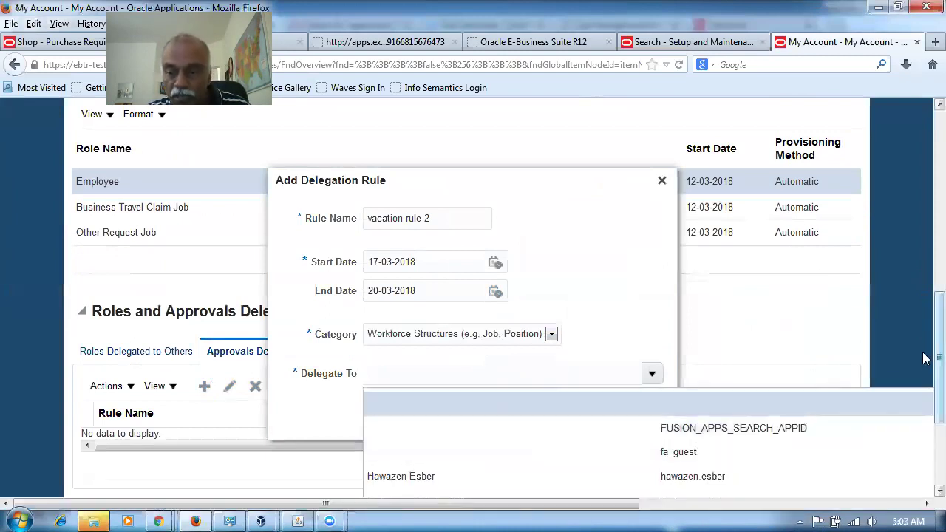
scroll(923, 359, "down", 3)
left_click(387, 486)
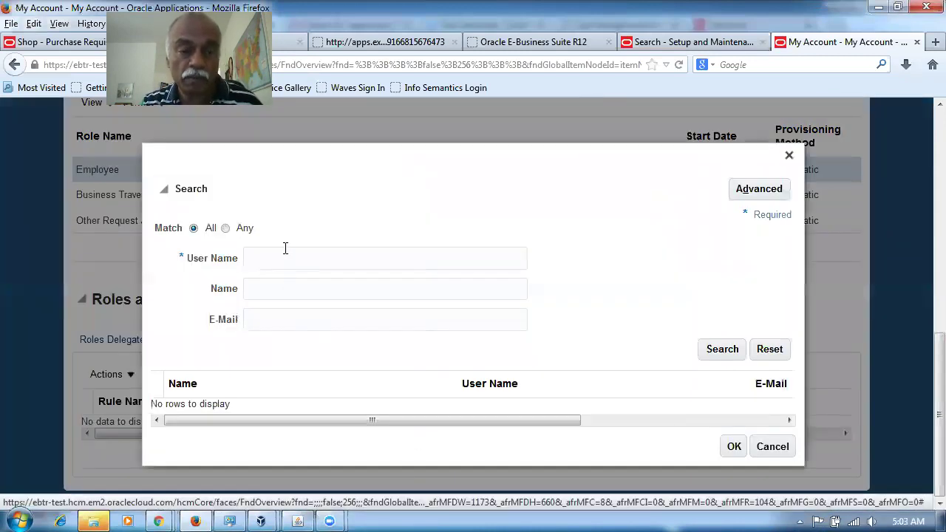
left_click(286, 249)
type("m60")
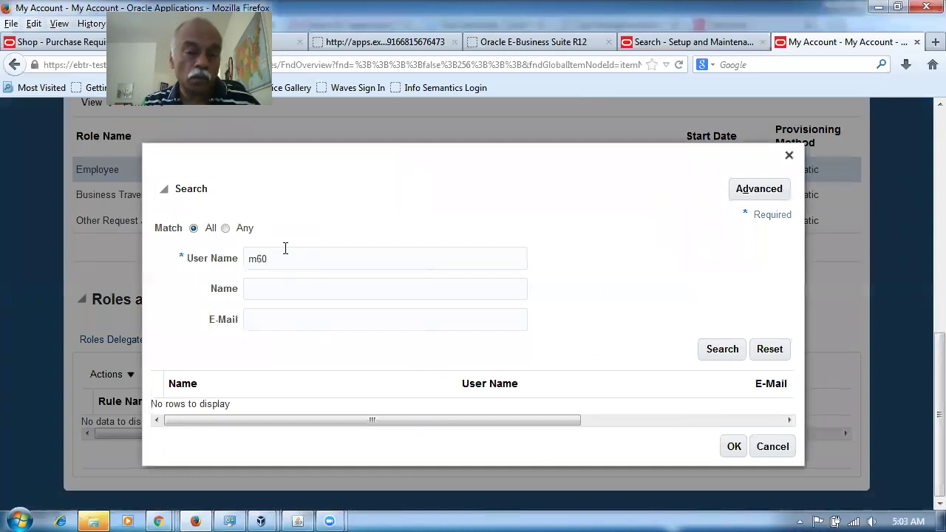
key("Return")
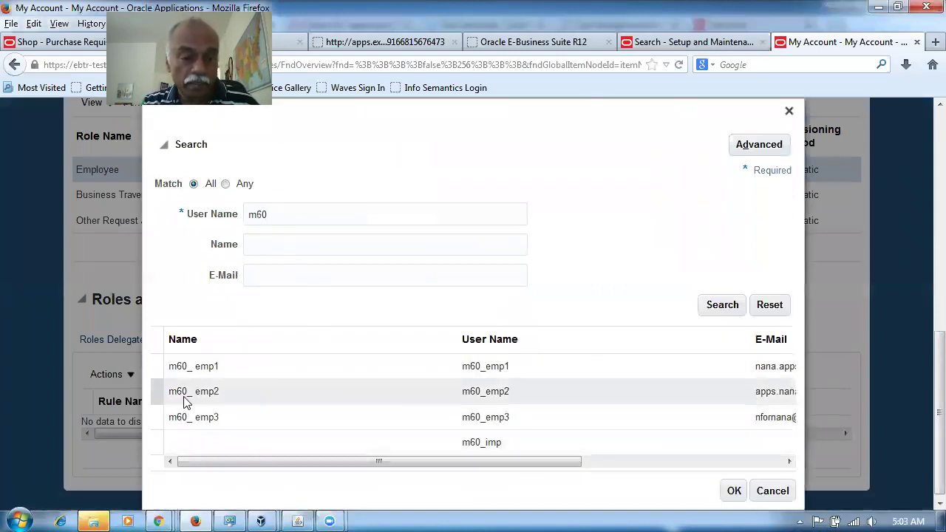
left_click(149, 391)
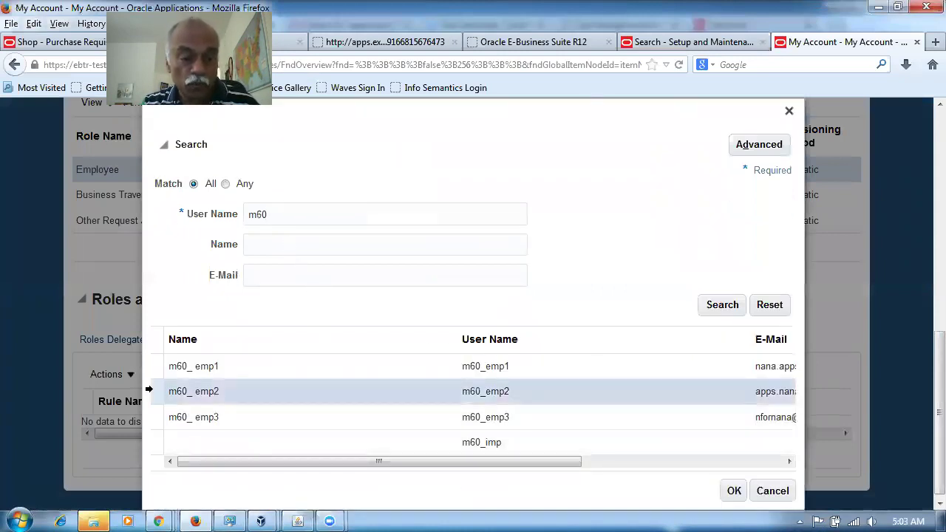
left_click(734, 491)
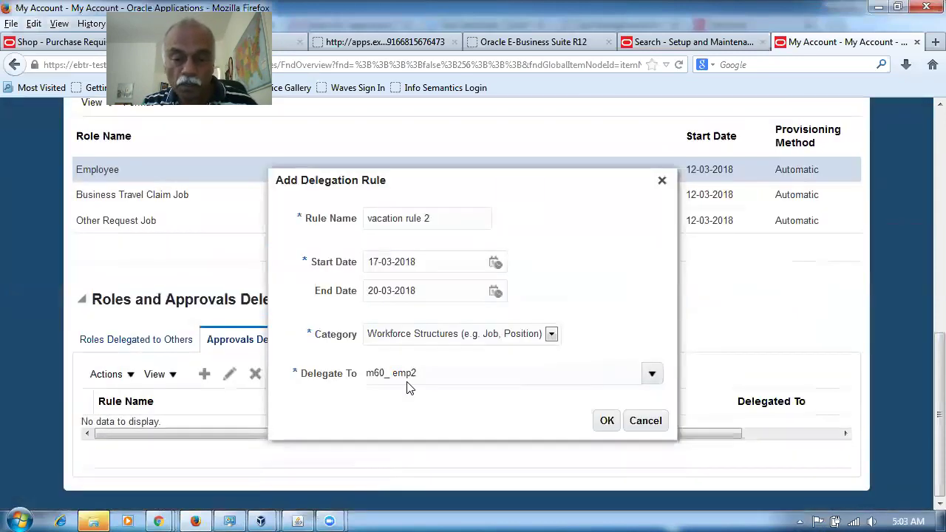
left_click(606, 422)
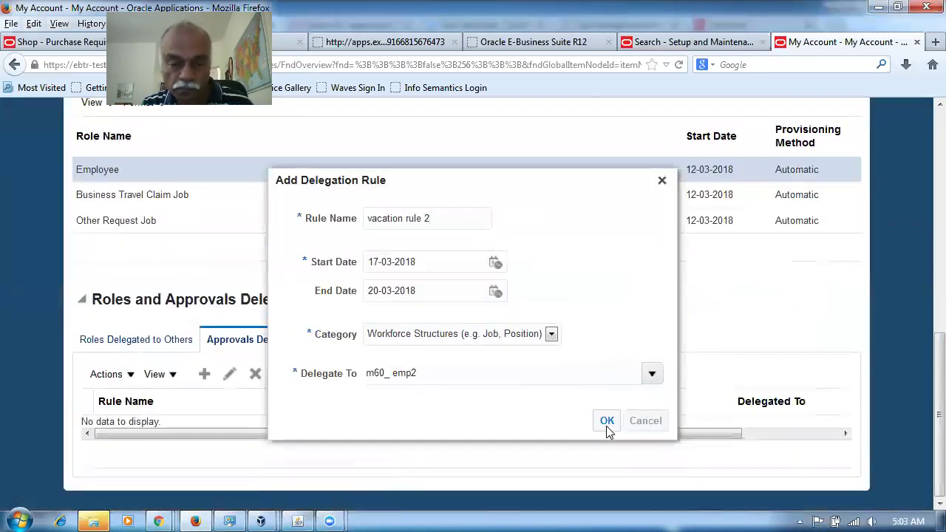
left_click_drag(279, 447, 400, 447)
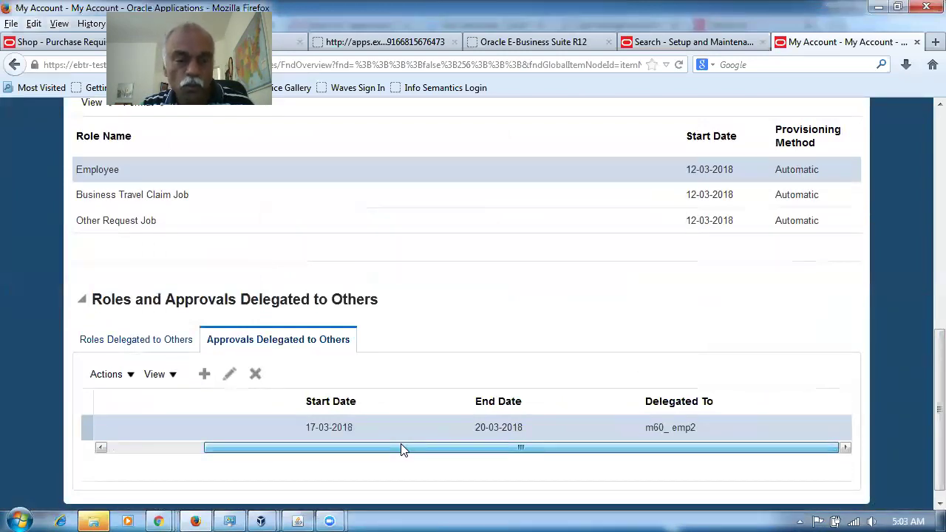
Step: Save the user account details holding vacation rule 2, delegating approvals 17-03-2018 to 20-03-2018
left_click_drag(395, 449, 368, 450)
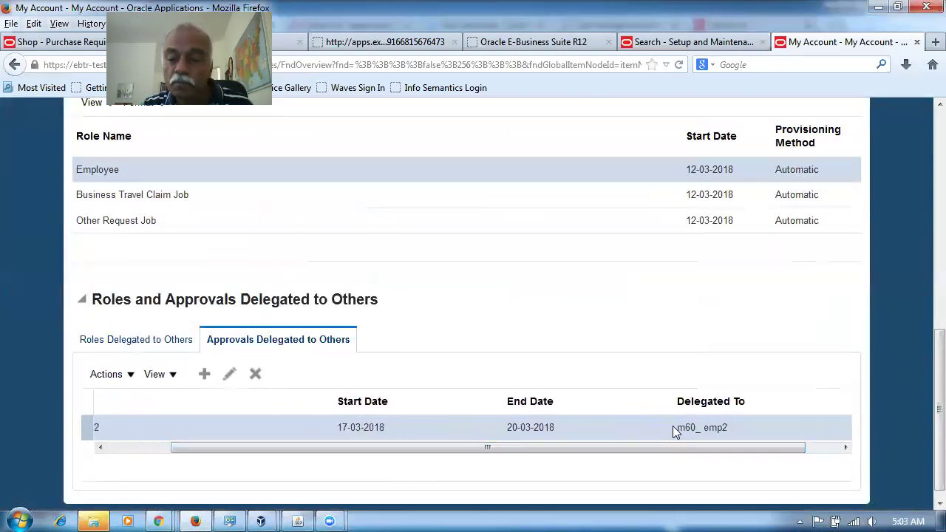
left_click_drag(618, 454, 425, 453)
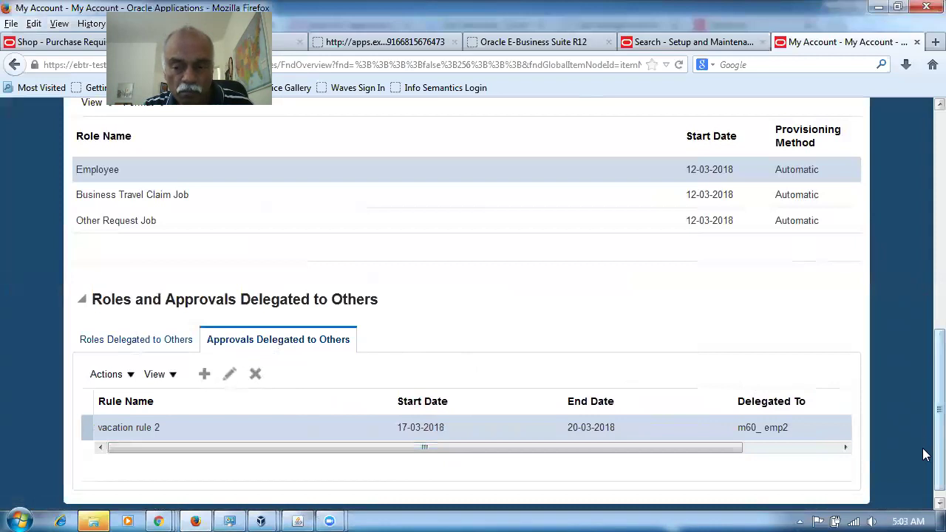
scroll(925, 456, "down", 1)
scroll(925, 456, "up", 10)
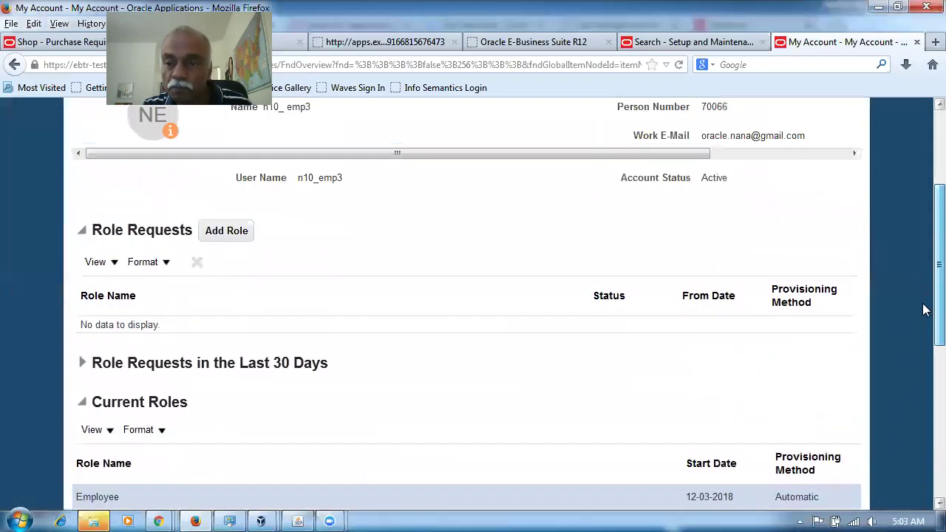
left_click_drag(644, 239, 770, 235)
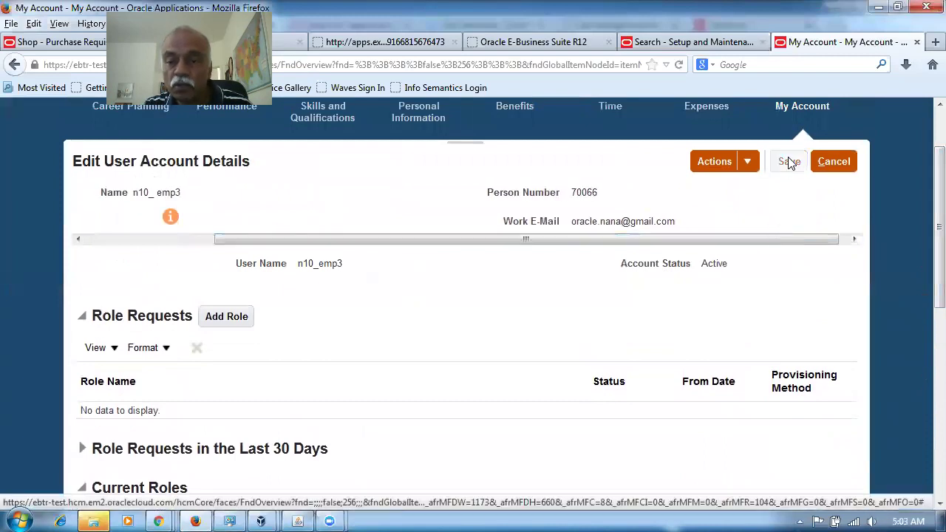
left_click(790, 164)
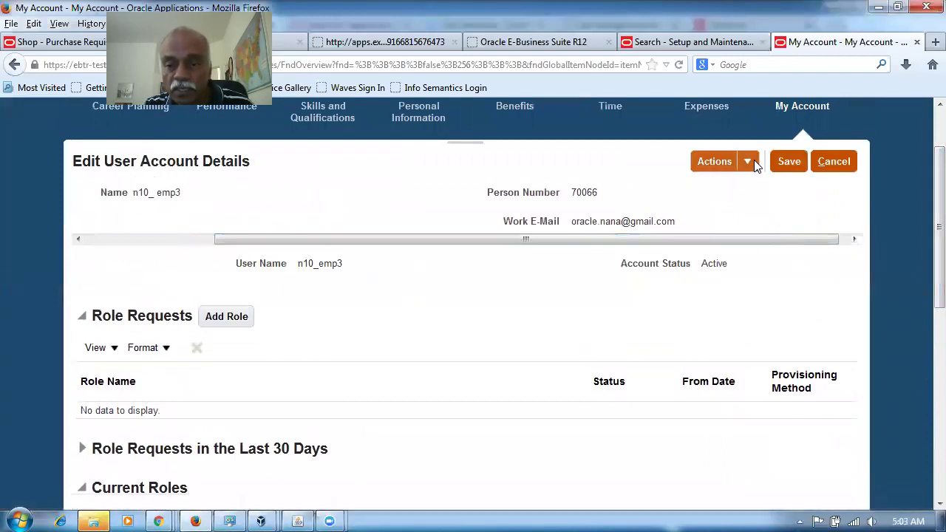
left_click(754, 162)
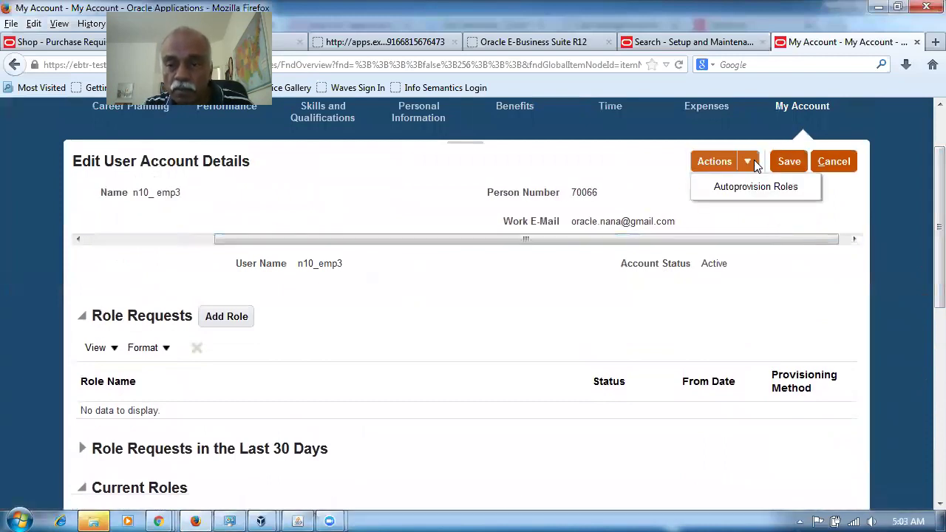
left_click(772, 219)
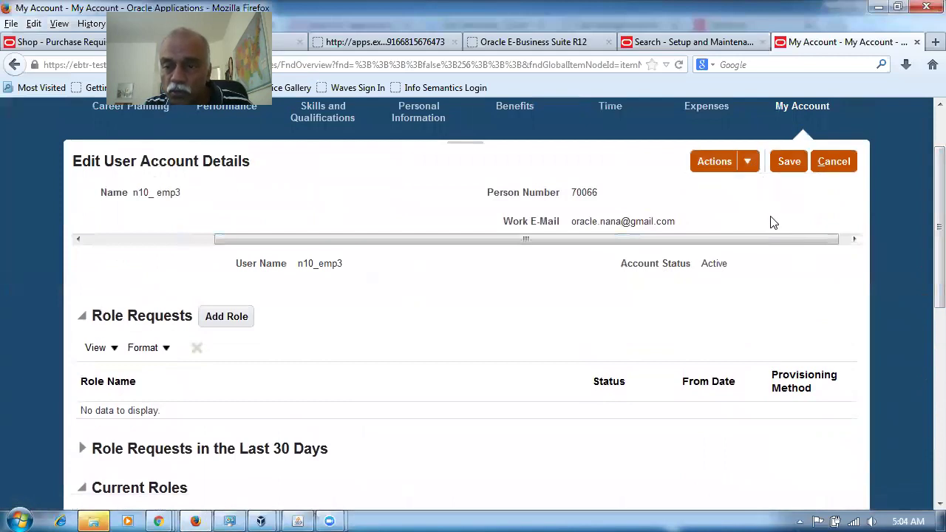
left_click(748, 162)
left_click(766, 281)
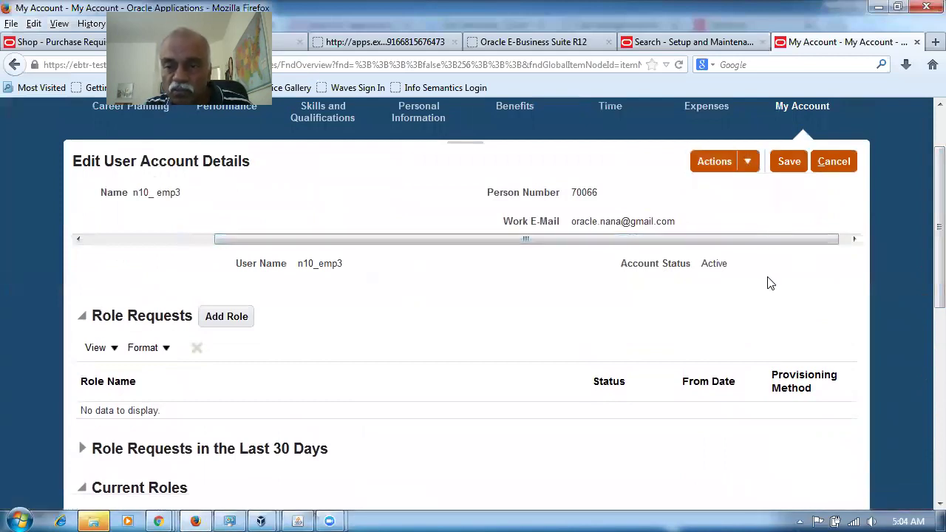
left_click(788, 162)
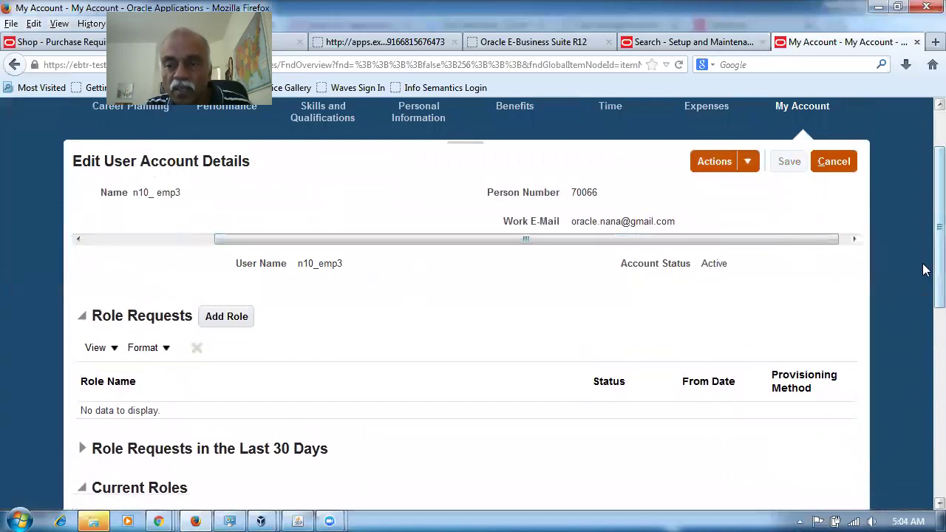
Step: Review the Approvals Delegated to Others section under Roles and Approvals Delegated to Others
scroll(925, 222, "up", 2)
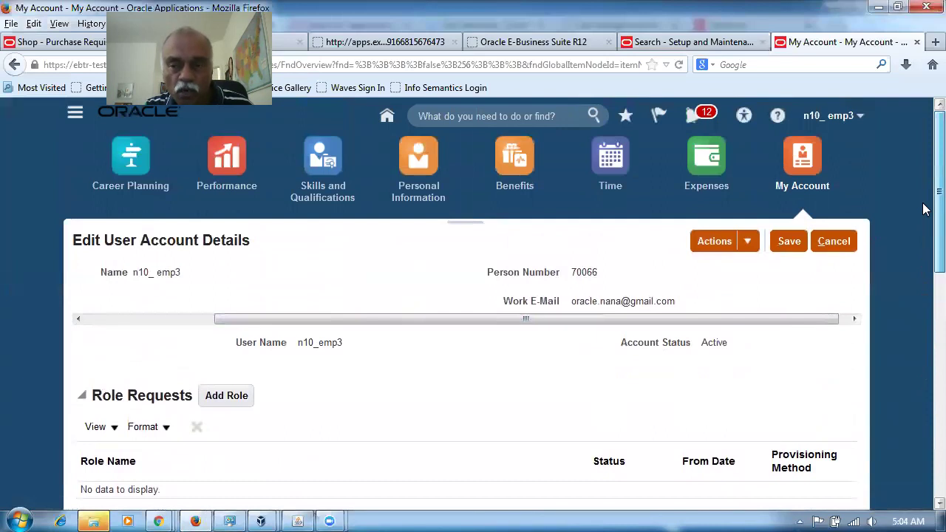
scroll(923, 251, "down", 6)
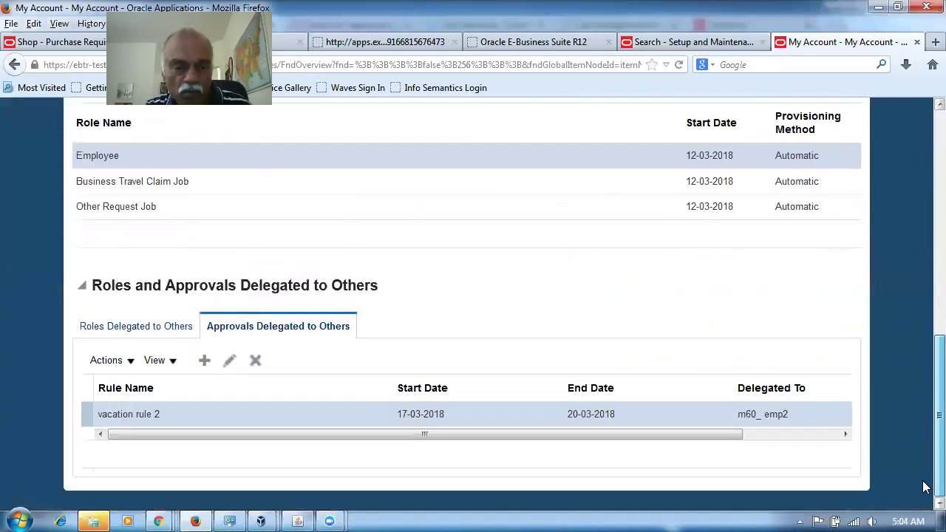
scroll(924, 333, "up", 6)
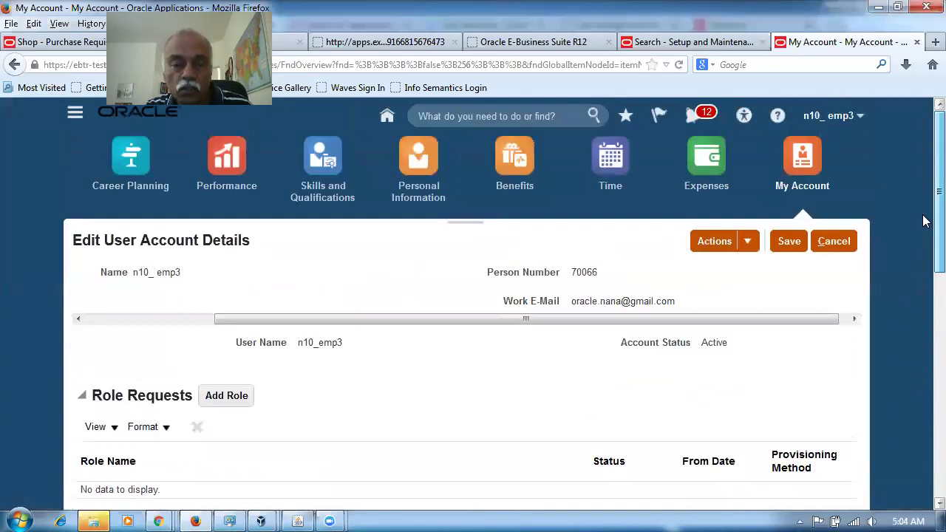
scroll(923, 220, "down", 6)
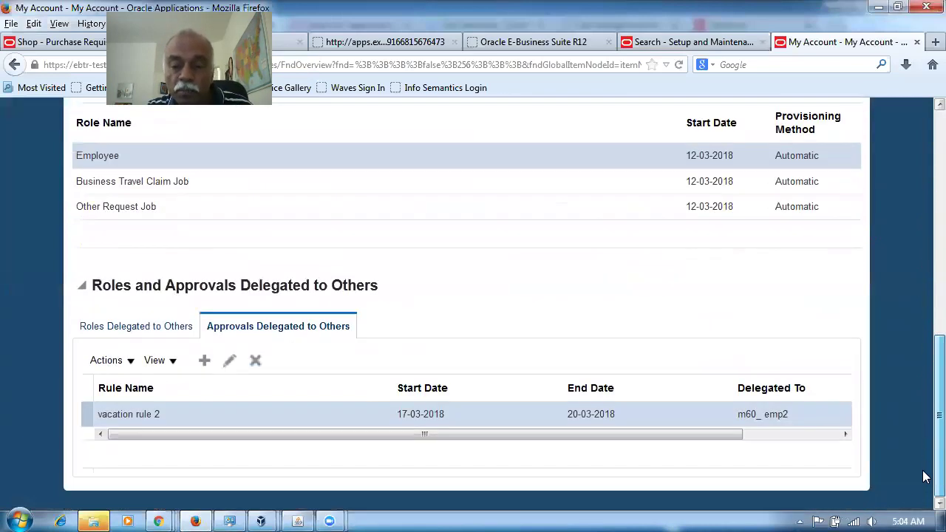
scroll(924, 370, "up", 6)
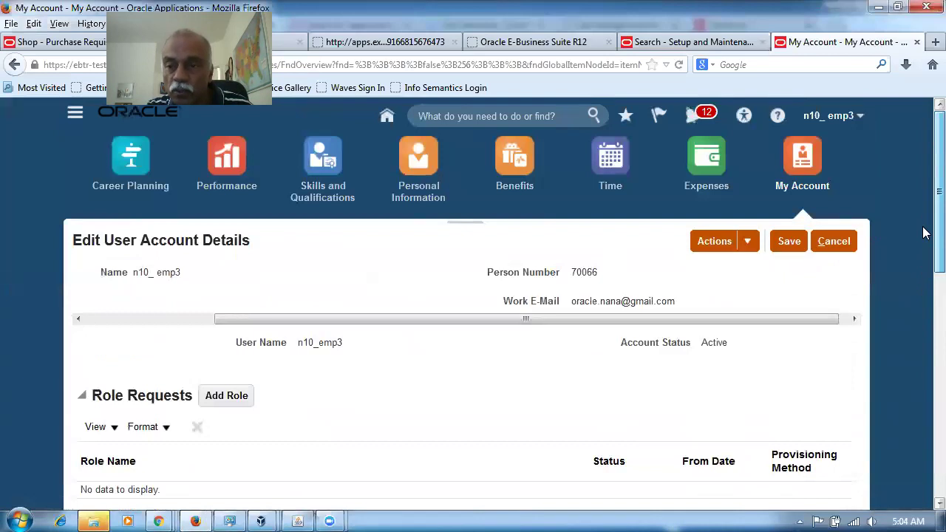
left_click(827, 127)
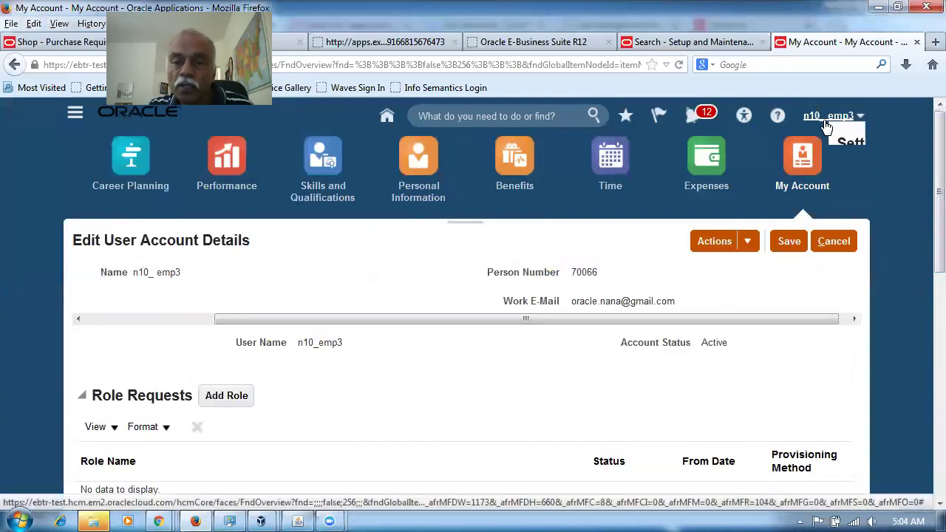
Step: Sign out of the current account and attempt signing in as another user
left_click(835, 146)
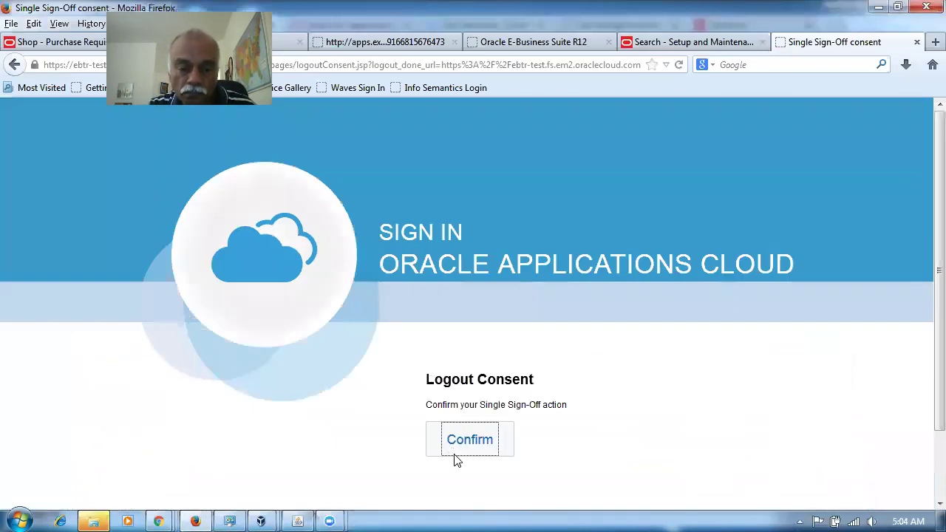
left_click(473, 446)
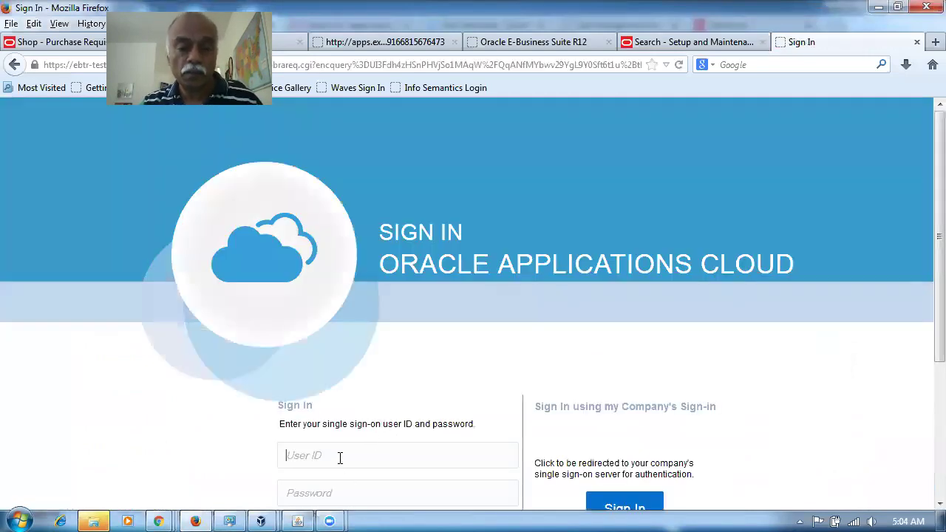
left_click(342, 457)
type("n10-emp1")
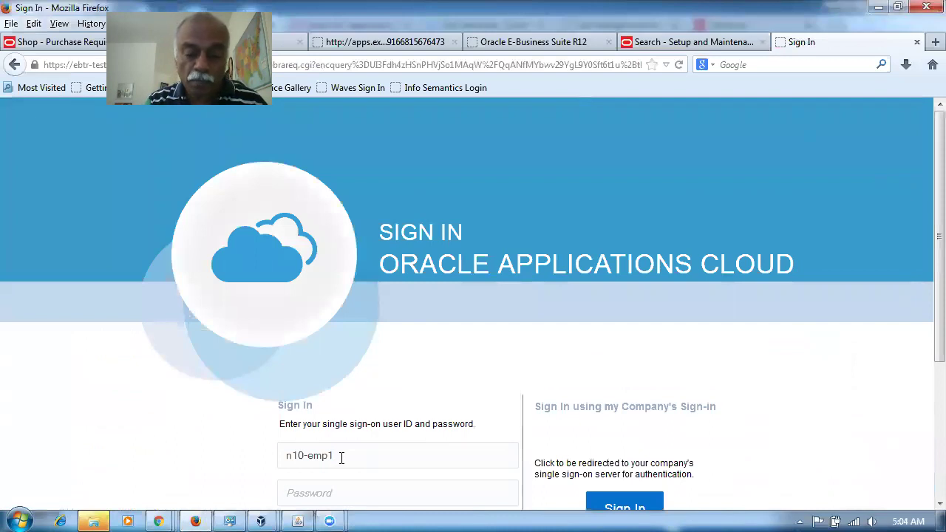
key("Tab")
type("•••••••••")
key("Return")
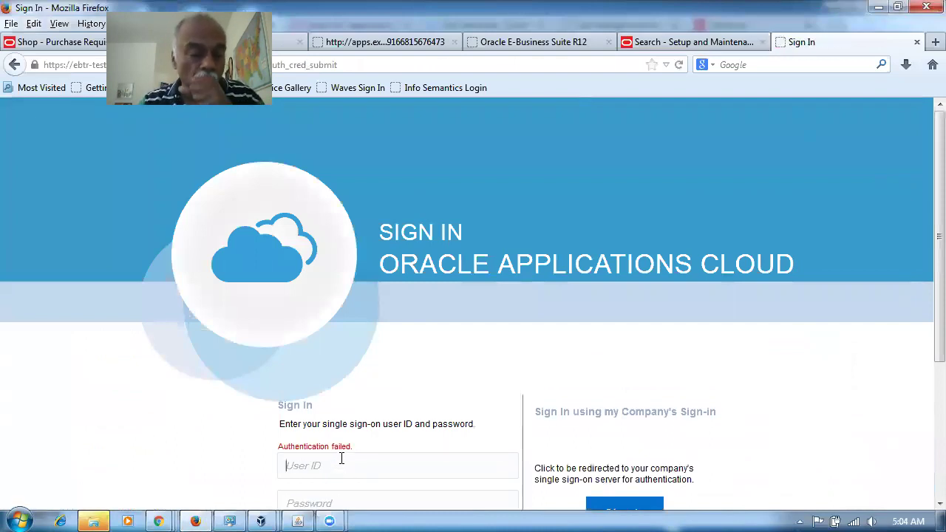
Step: Sign in as n10_emp1 with the account password
left_click(342, 459)
type("n1")
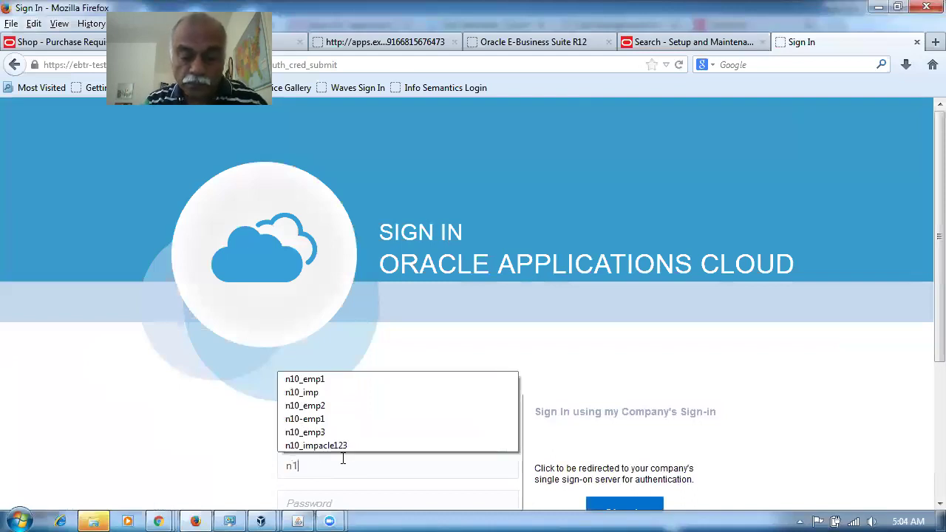
type("0_emp1")
key("Tab")
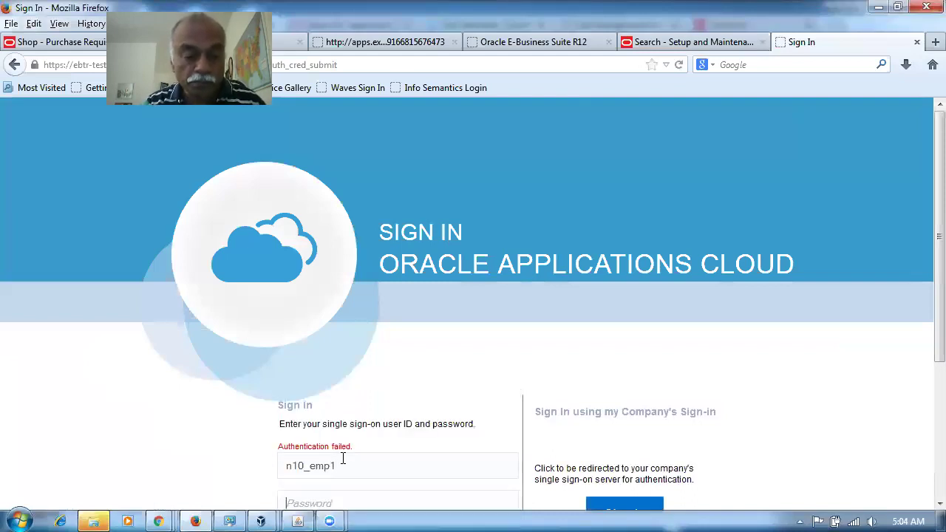
type("Welc")
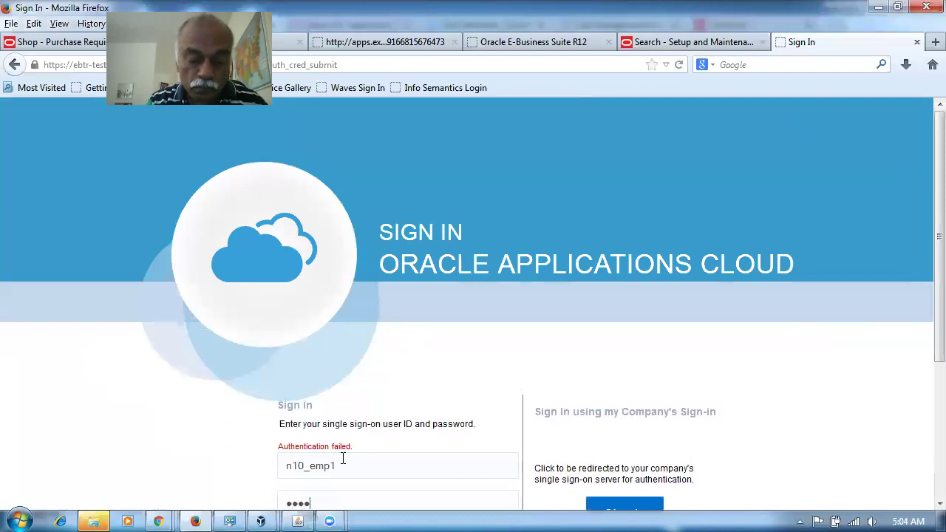
type("ome12")
key("Return")
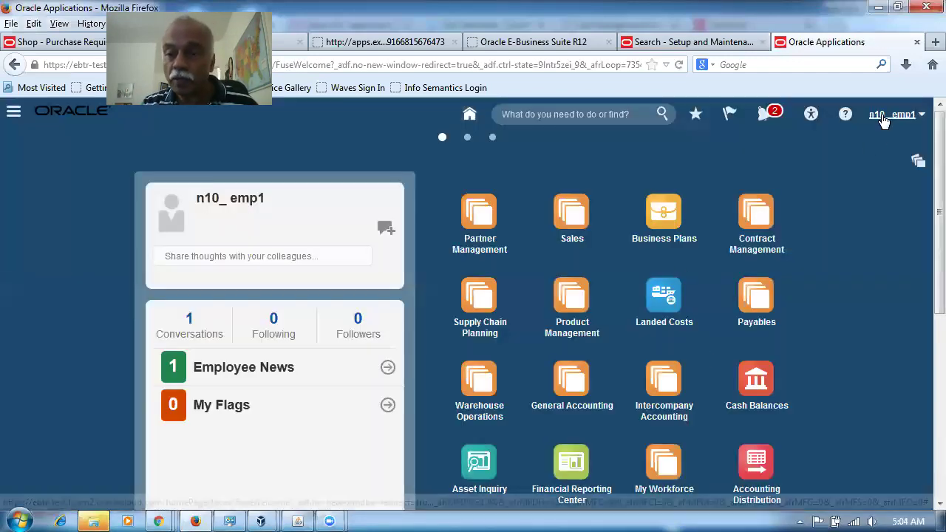
Step: In Setup and Maintenance, find 'man%req%app%', open Manage Requisition Approvals and Header Hierarchy 2 rules
left_click(883, 117)
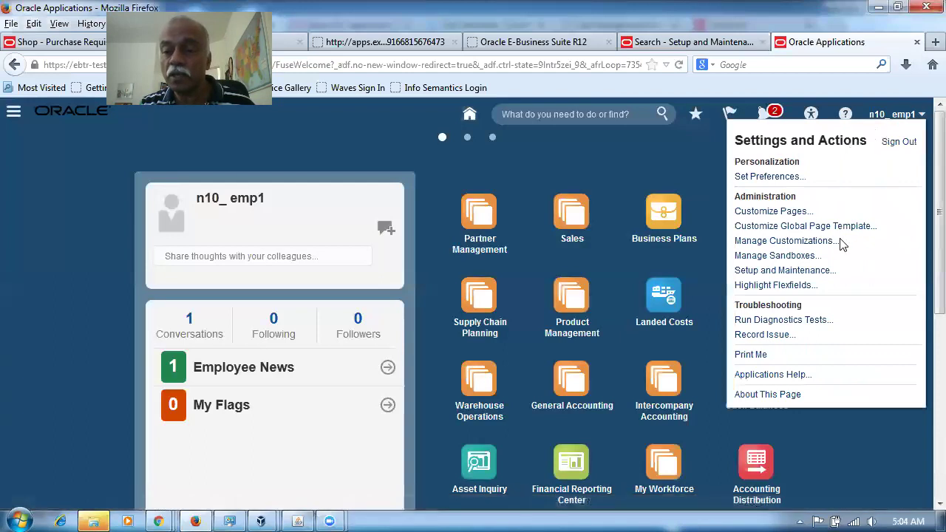
left_click(816, 272)
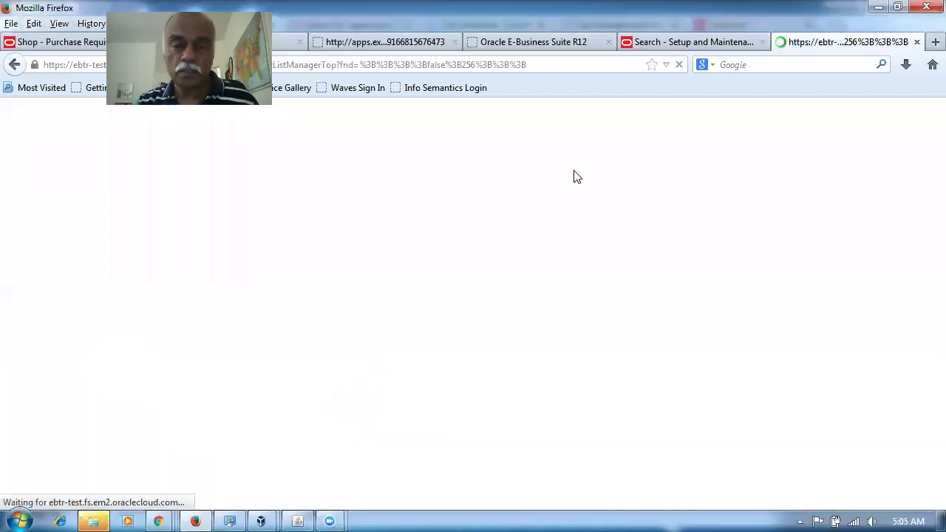
left_click(603, 146)
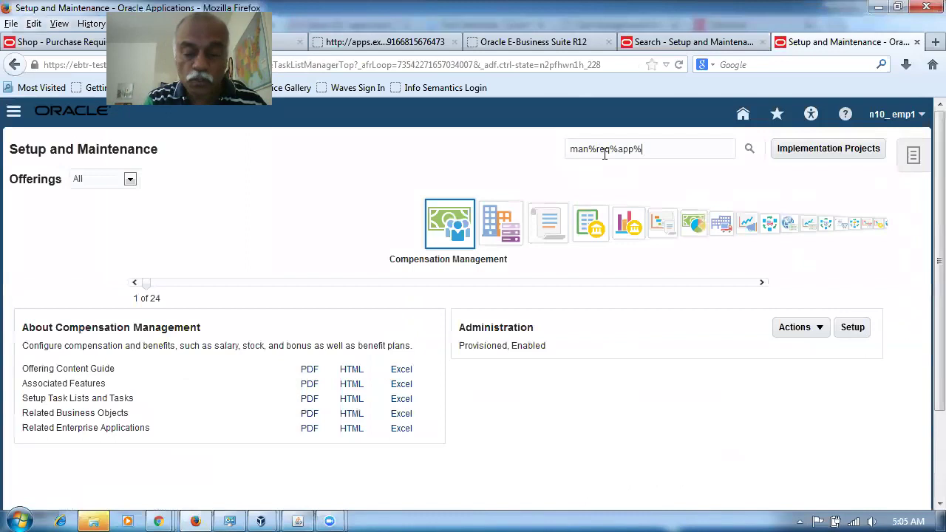
type("man%req%app%")
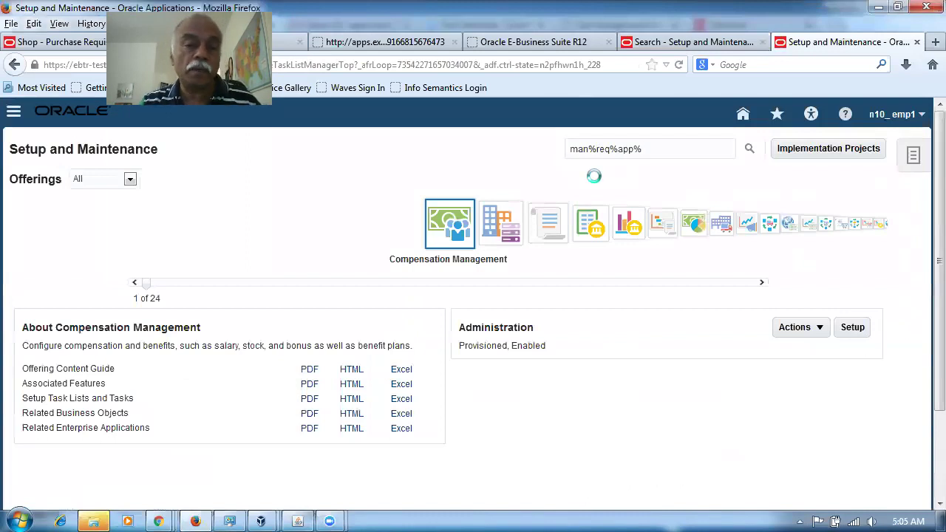
key("Return")
left_click(103, 261)
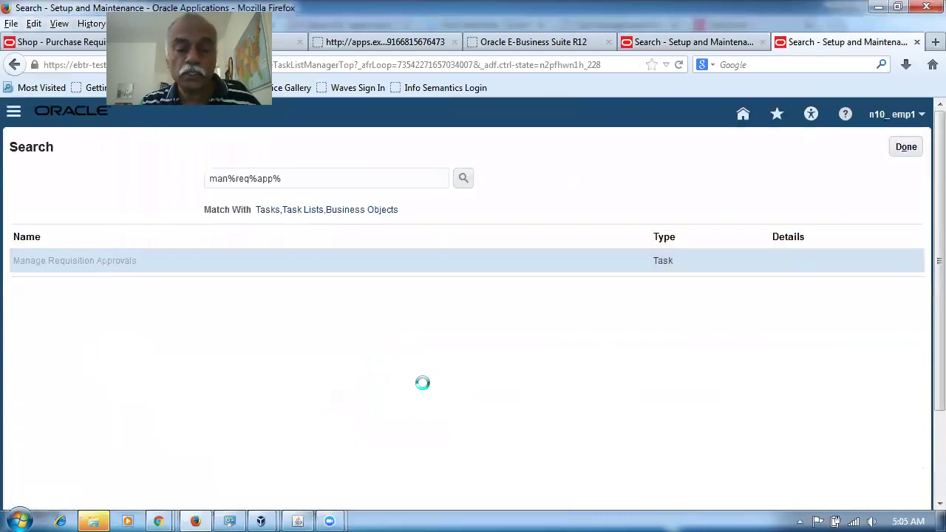
left_click(427, 384)
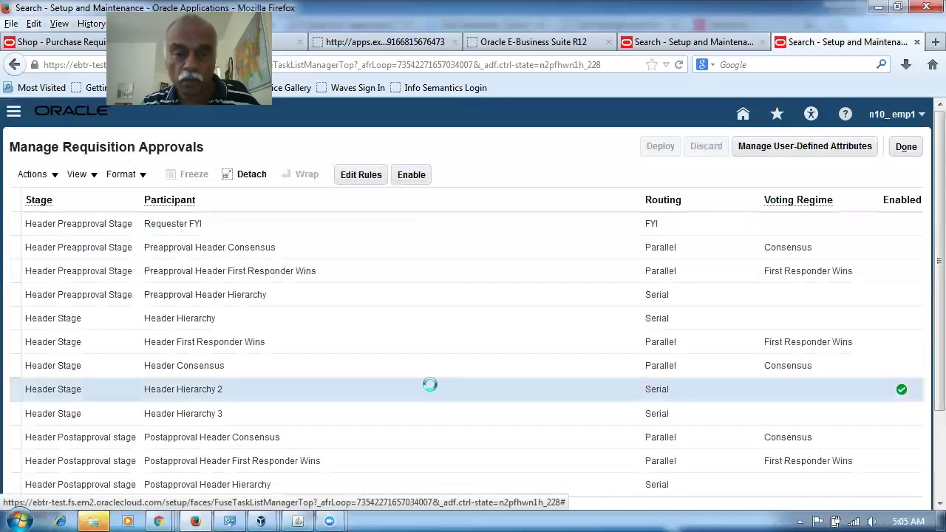
left_click(370, 181)
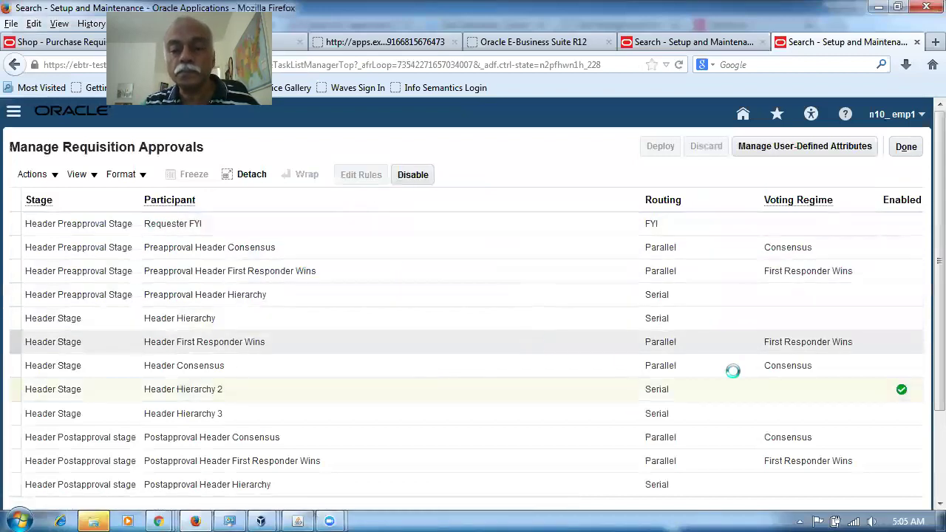
Step: Change the n10 job level rule's first action approver to worker n10_emp3
scroll(925, 325, "down", 1)
scroll(924, 341, "down", 5)
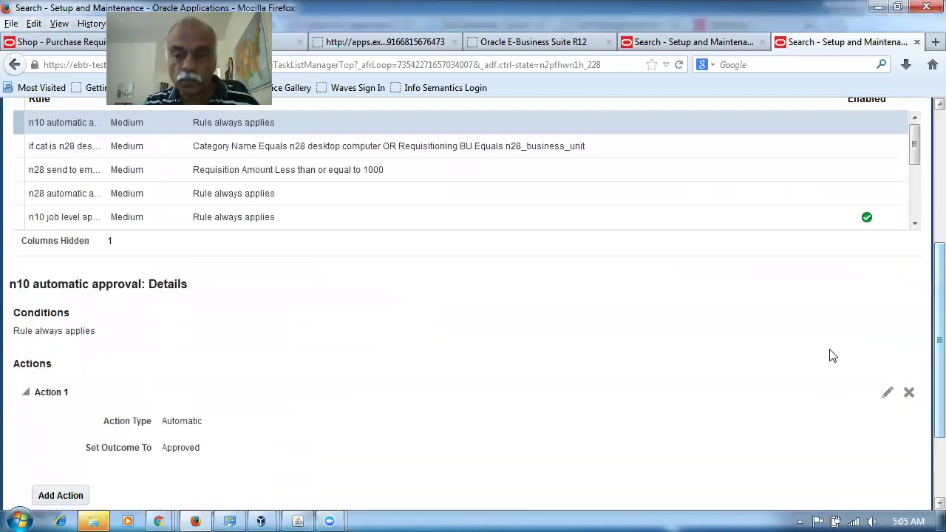
left_click(612, 224)
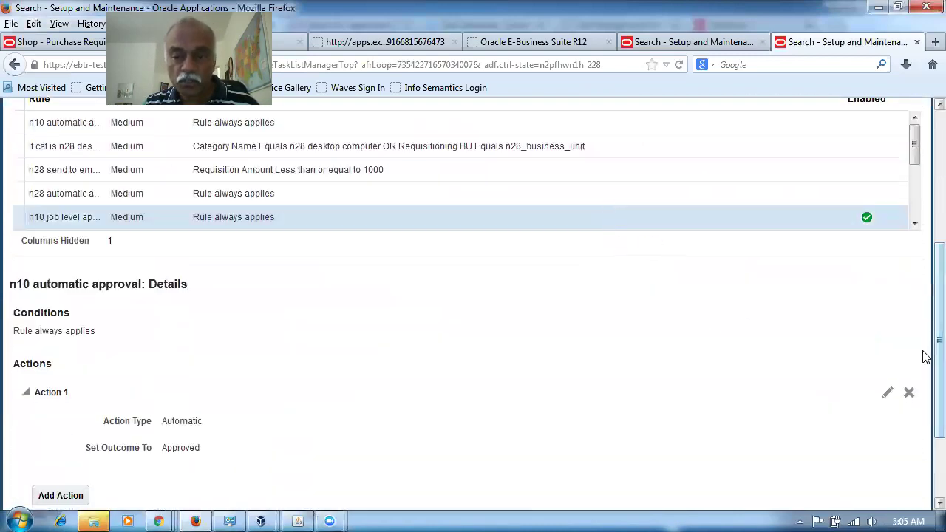
scroll(925, 354, "down", 3)
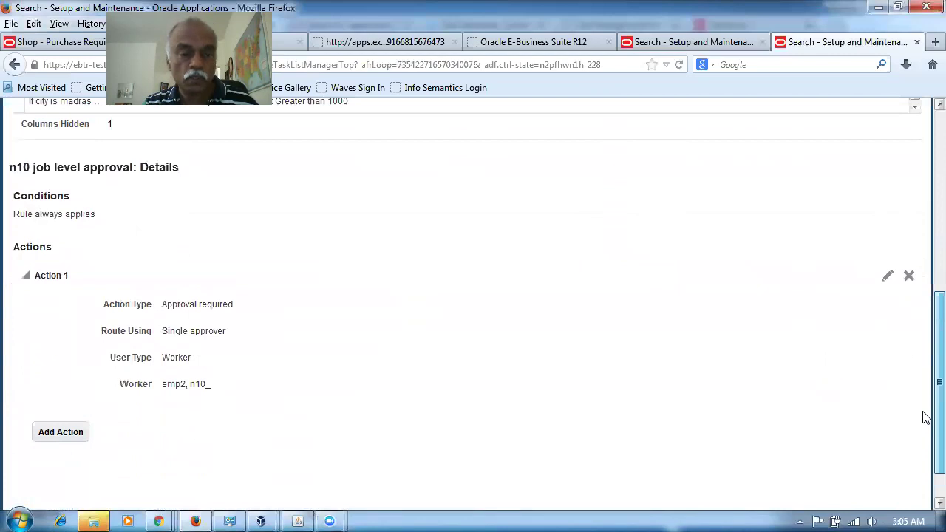
scroll(924, 418, "down", 1)
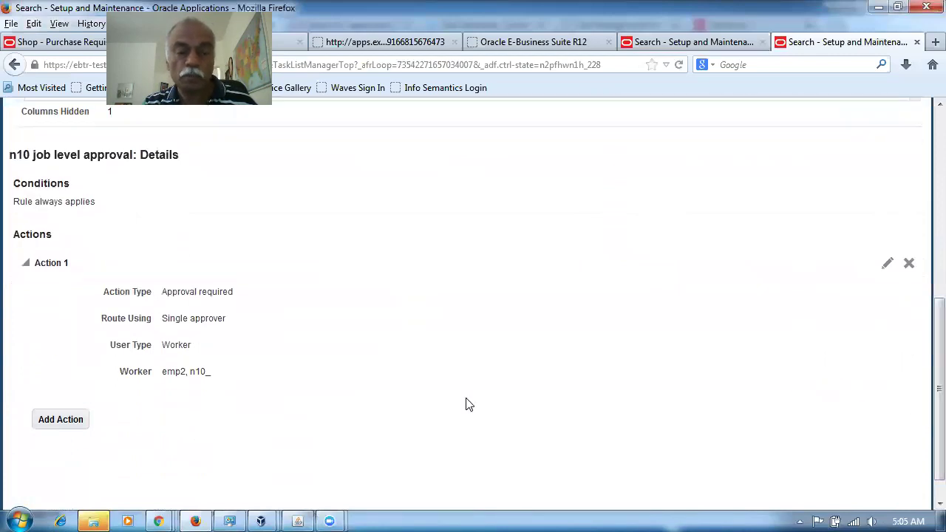
left_click(889, 266)
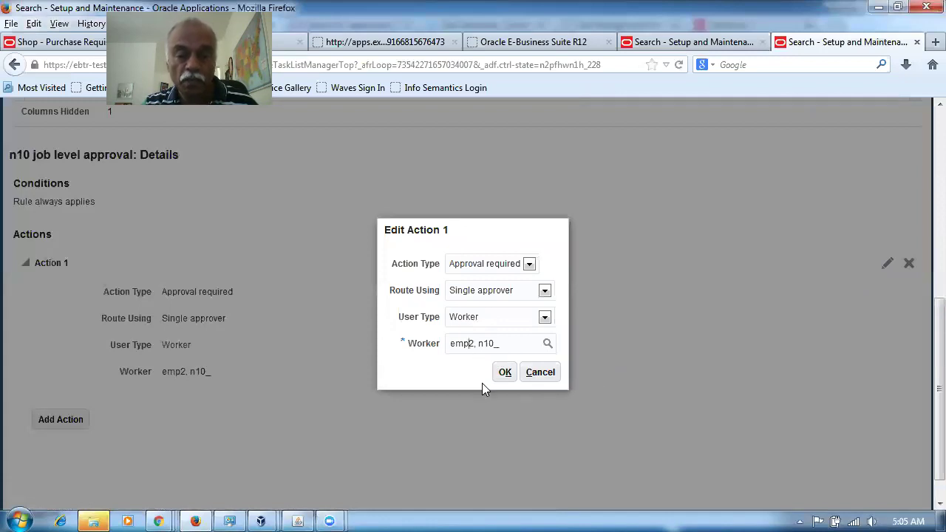
key("BackSpace")
type("3")
key("Tab")
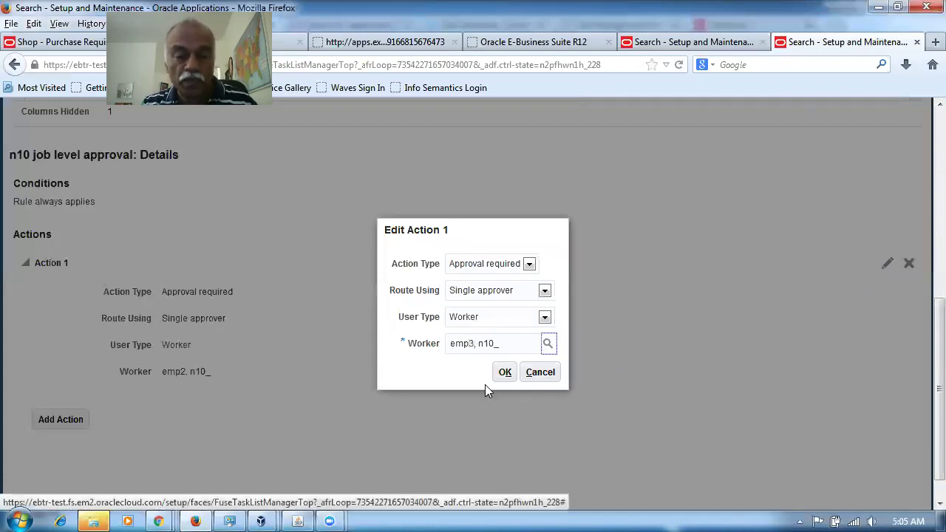
left_click(505, 374)
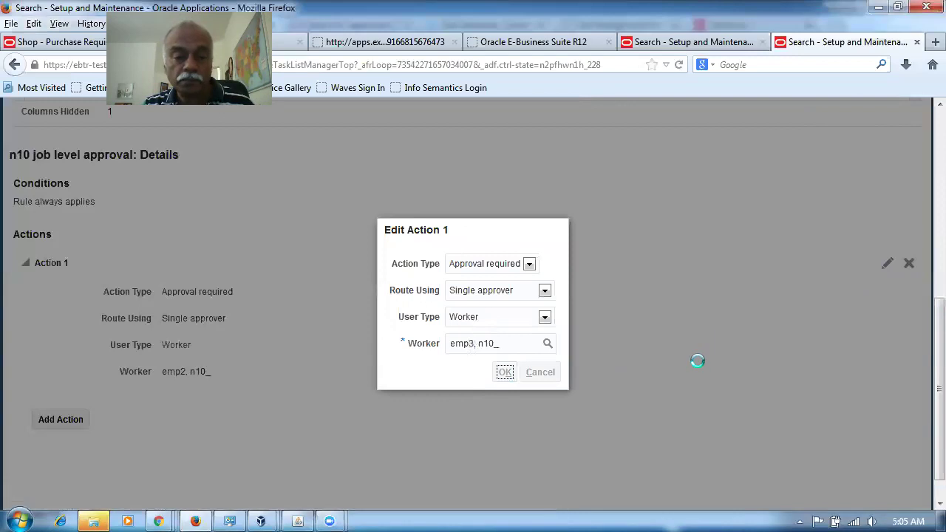
Step: Save the edited Header Hierarchy 2 approval rules and start deploying them
scroll(698, 360, "up", 9)
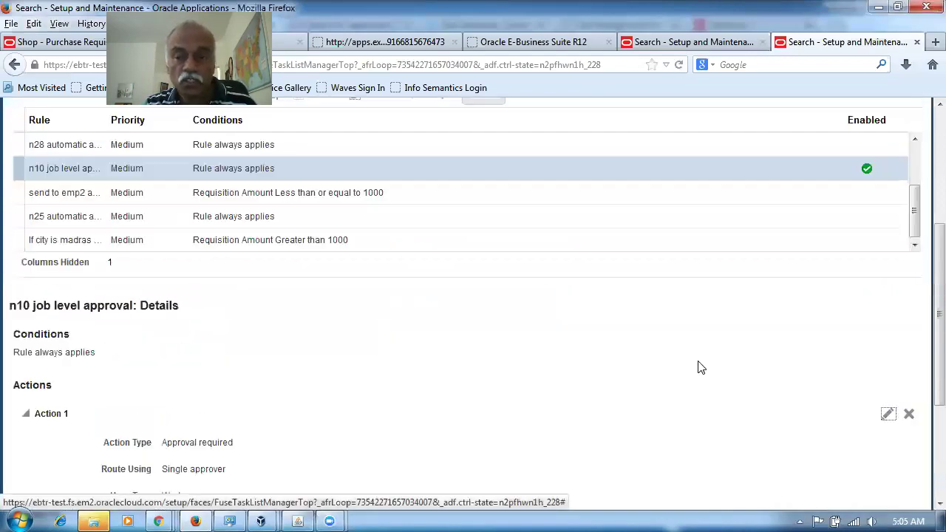
left_click(786, 148)
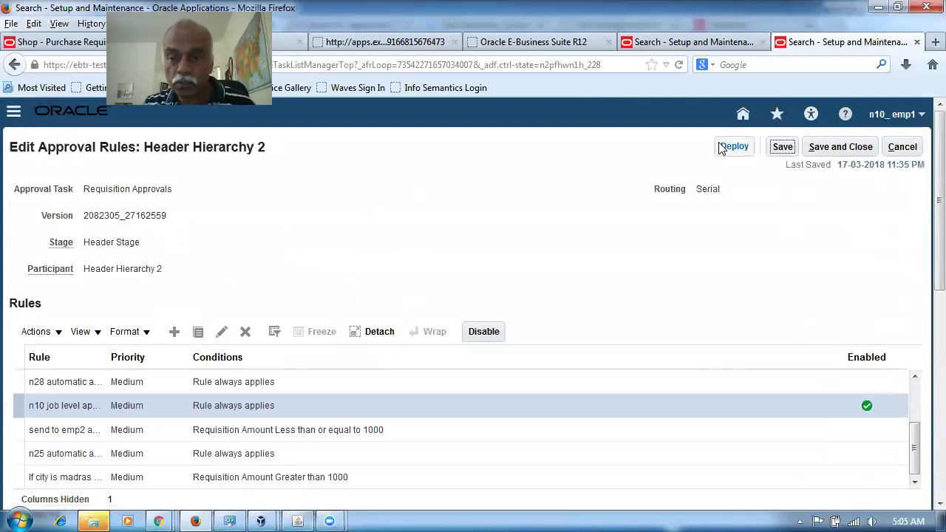
left_click(734, 147)
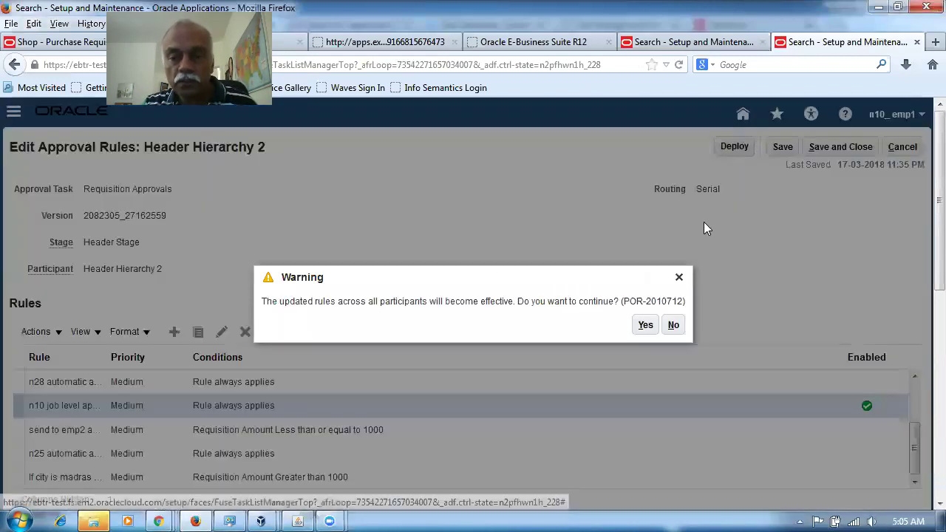
Step: Confirm the rule deployment, close the duplicate Search - Setup and Maintenance tab, and return home
left_click(645, 326)
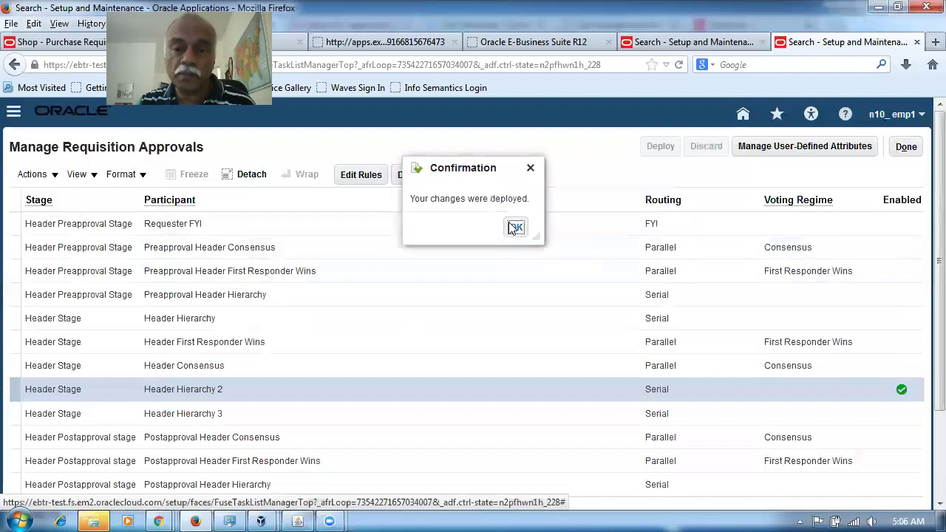
left_click(516, 227)
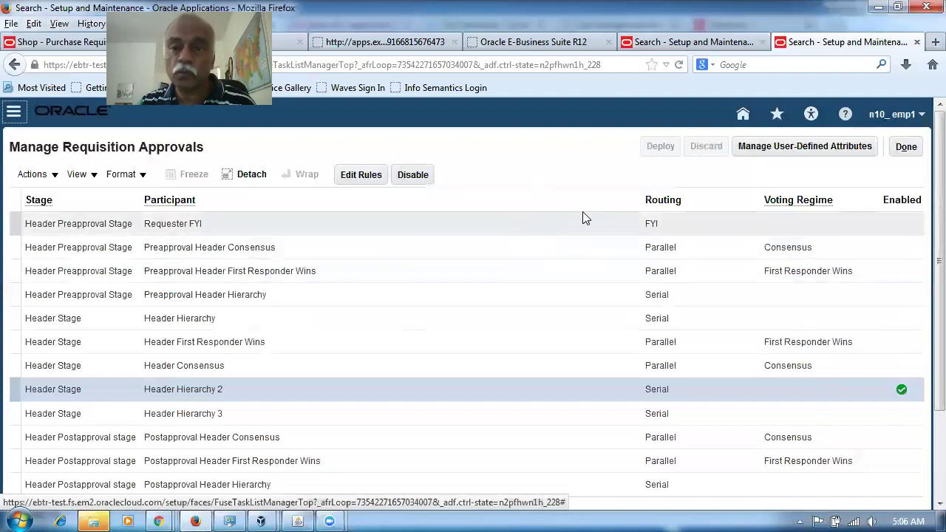
left_click(692, 45)
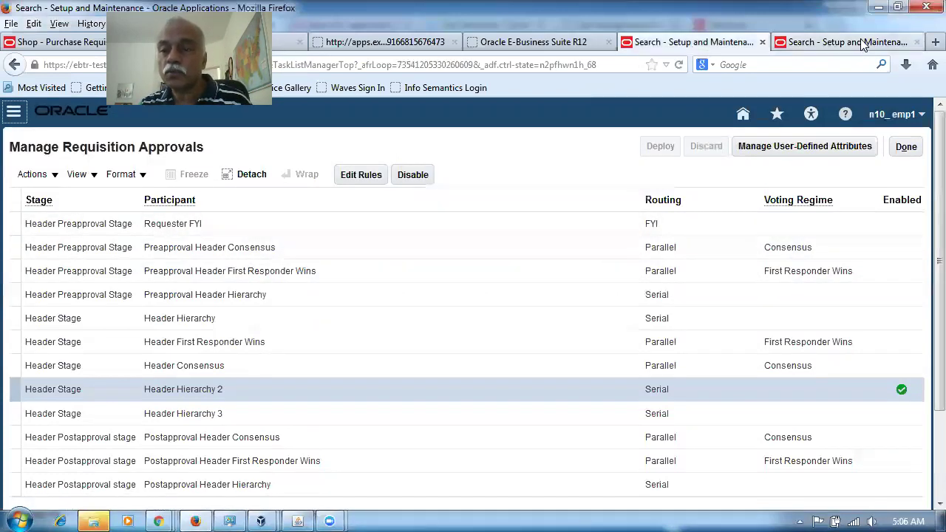
left_click(777, 46)
left_click(744, 46)
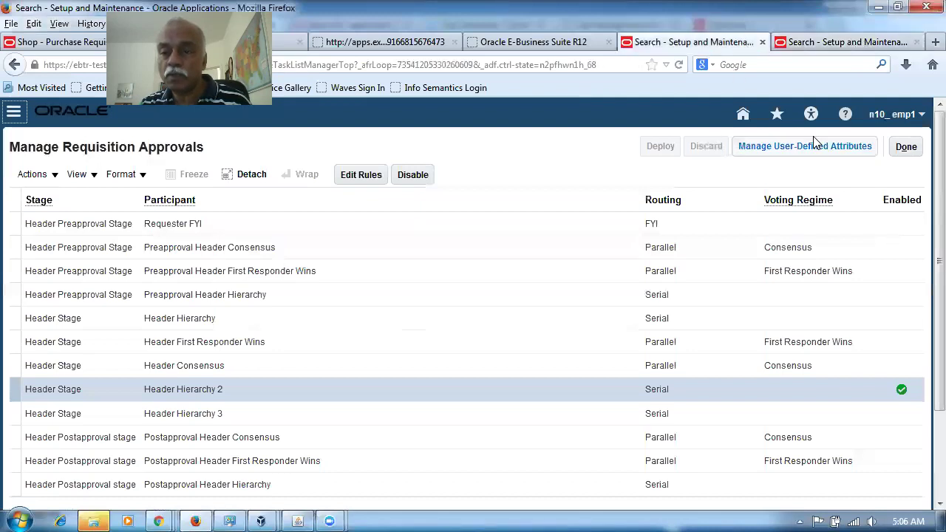
left_click(762, 42)
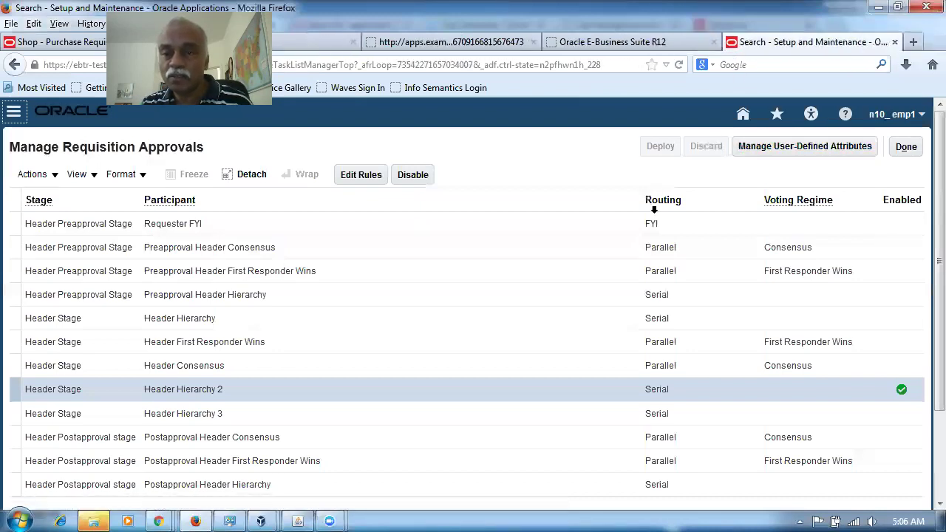
left_click(743, 115)
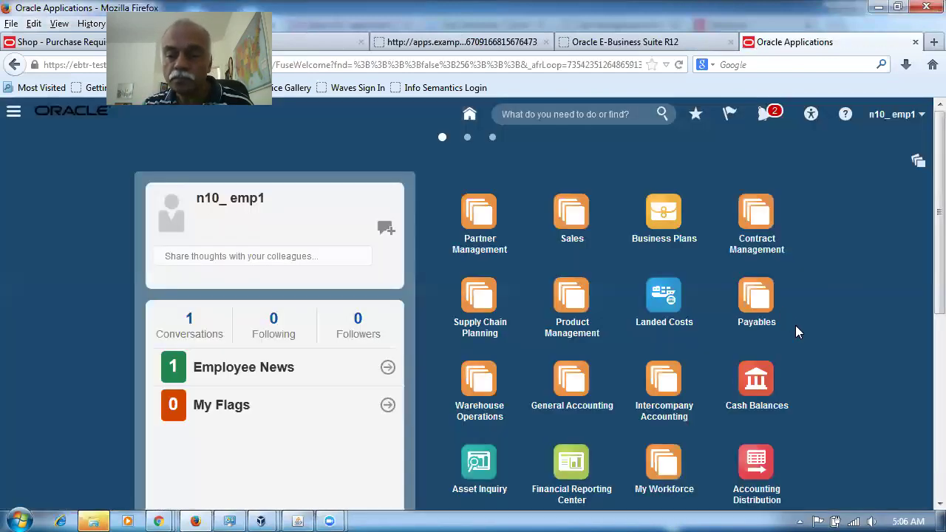
Step: Create requisition 1014 with one n10_item1 line at 2.00 USD and review its approvers
scroll(795, 325, "down", 4)
left_click(769, 377)
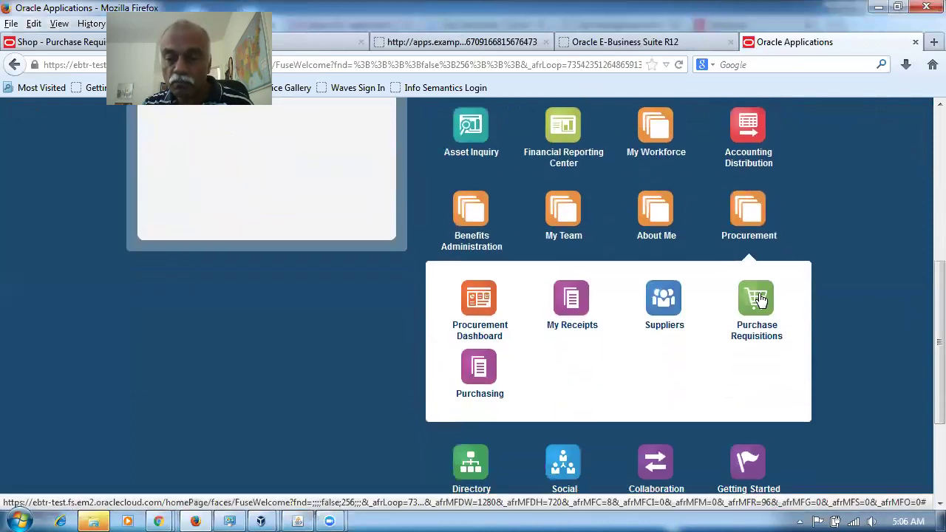
left_click(757, 297)
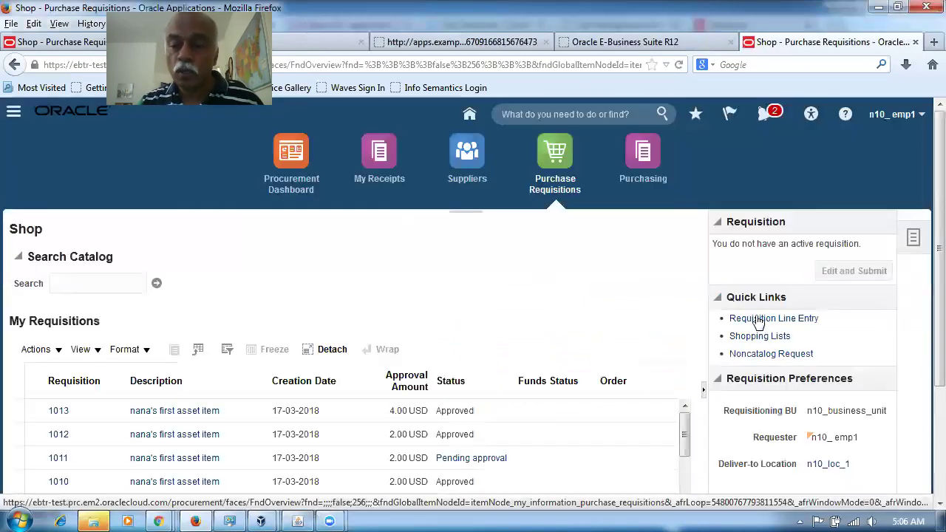
left_click(758, 319)
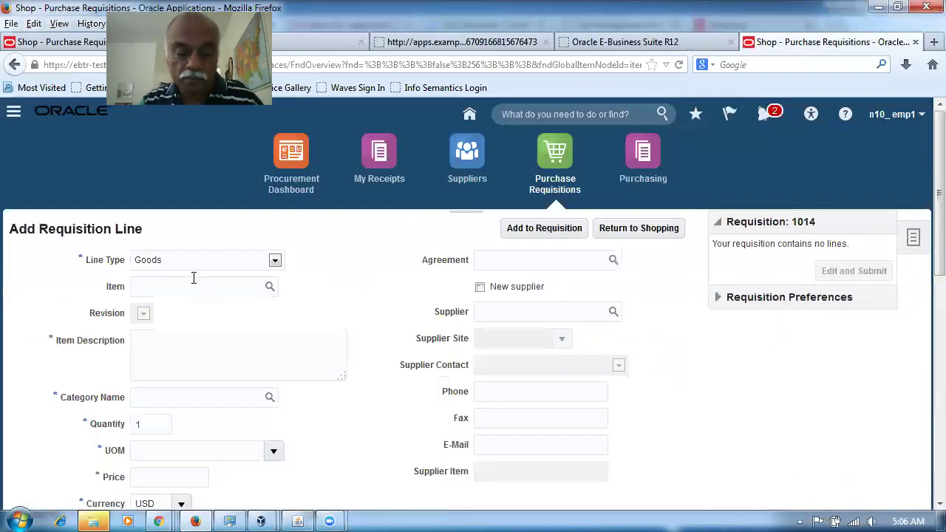
left_click(177, 311)
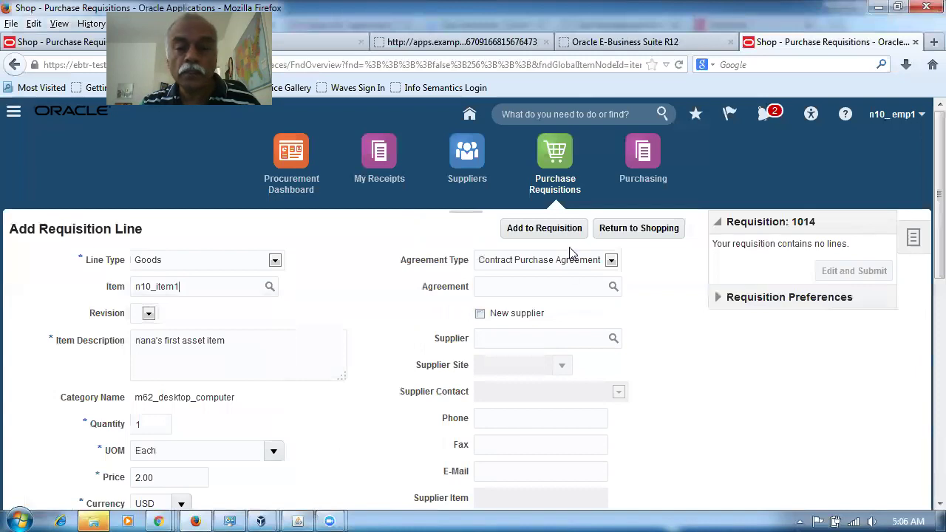
left_click(544, 229)
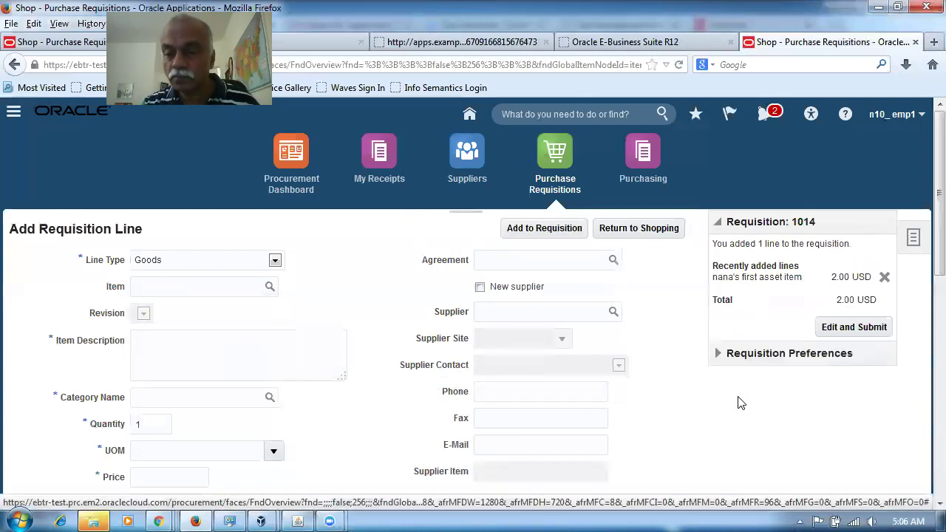
left_click(874, 330)
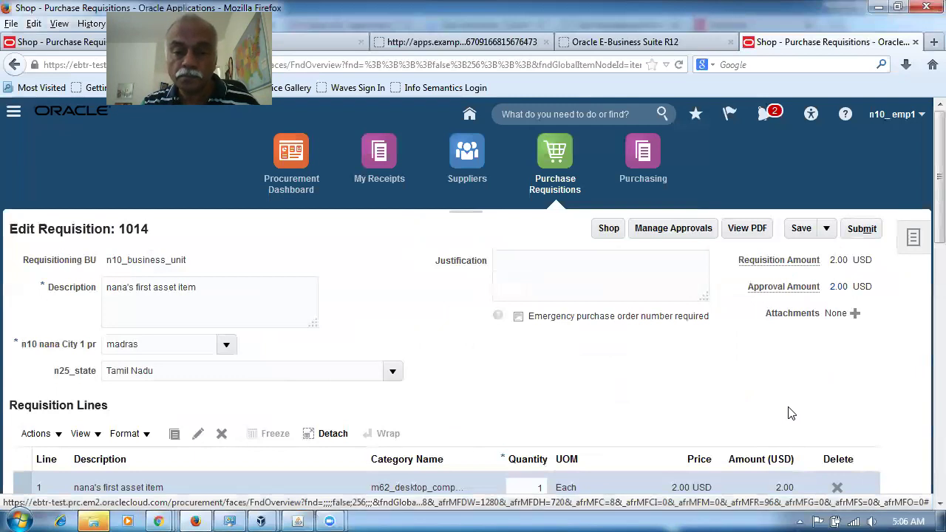
left_click(673, 228)
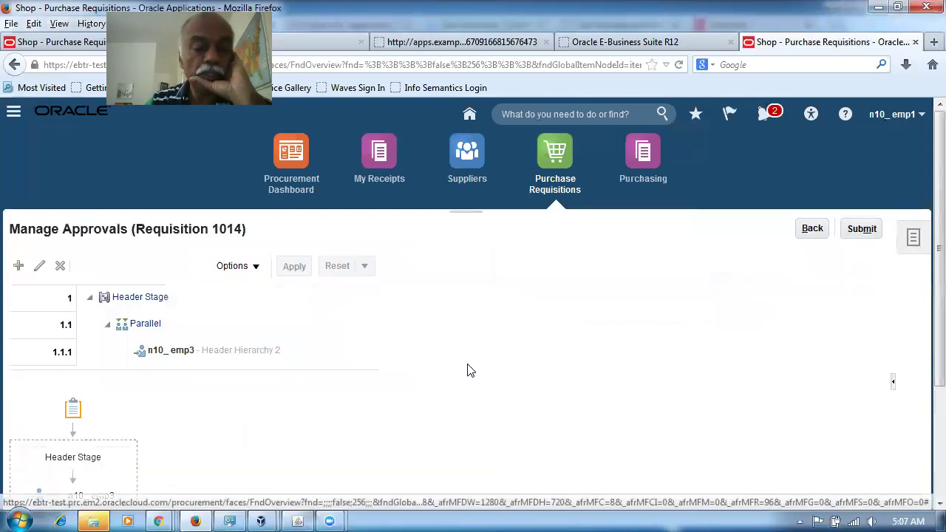
Step: Submit requisition 1014 for approval and acknowledge the confirmation
scroll(467, 370, "down", 2)
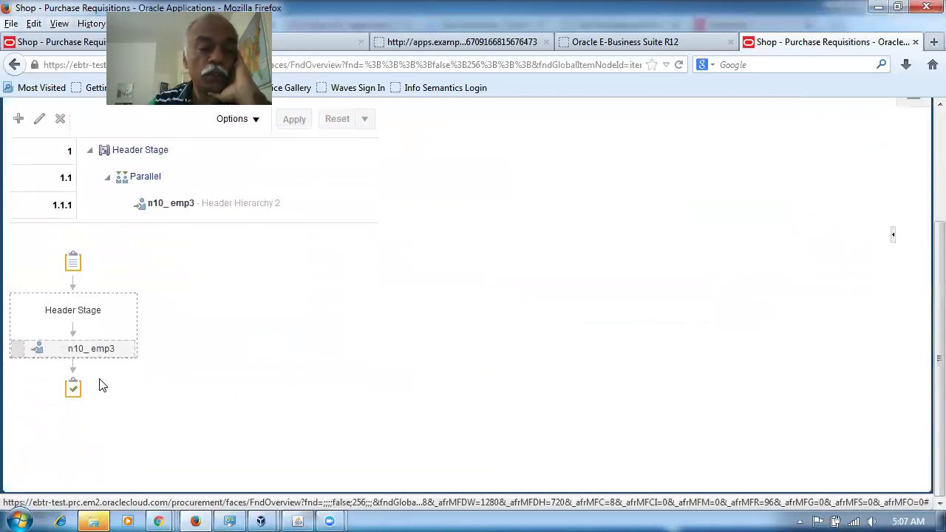
scroll(344, 379, "up", 2)
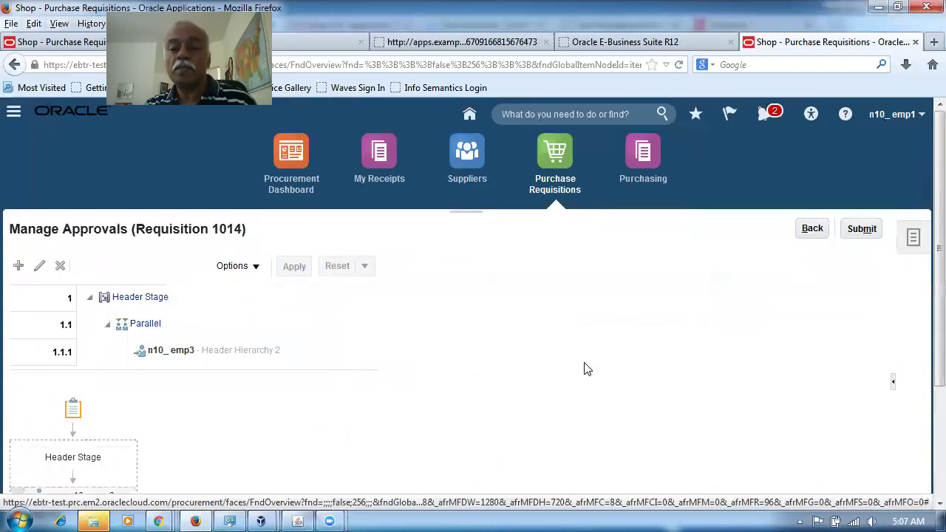
left_click(862, 229)
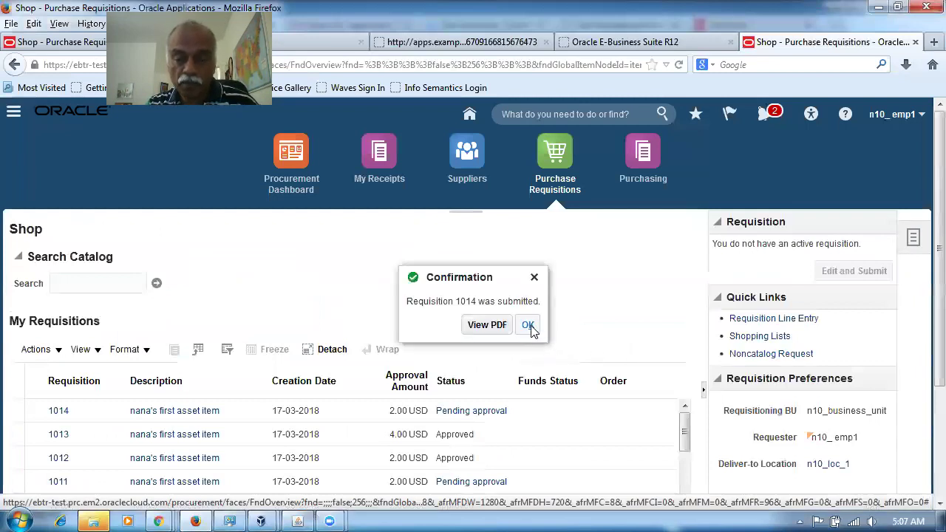
left_click(527, 328)
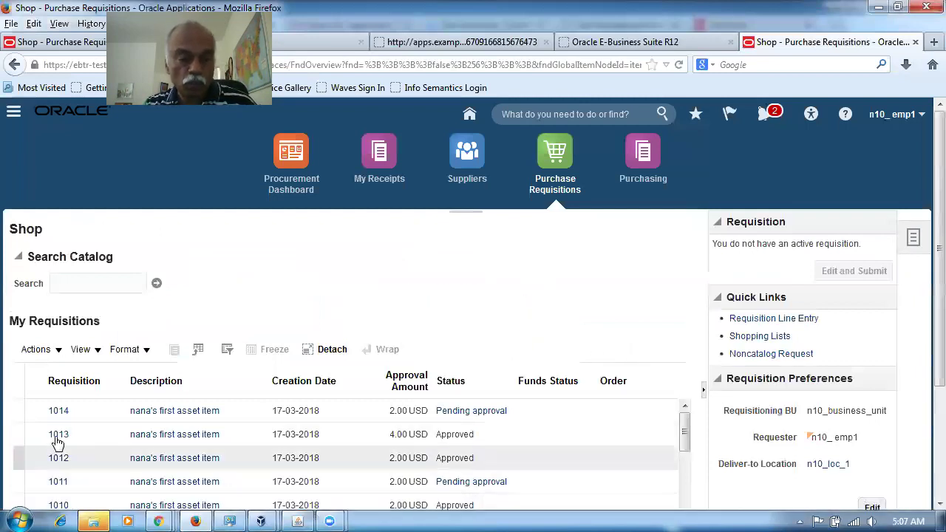
Step: Open requisition 1014's line approval Action Detail showing it assigned to n10_emp3
left_click(55, 411)
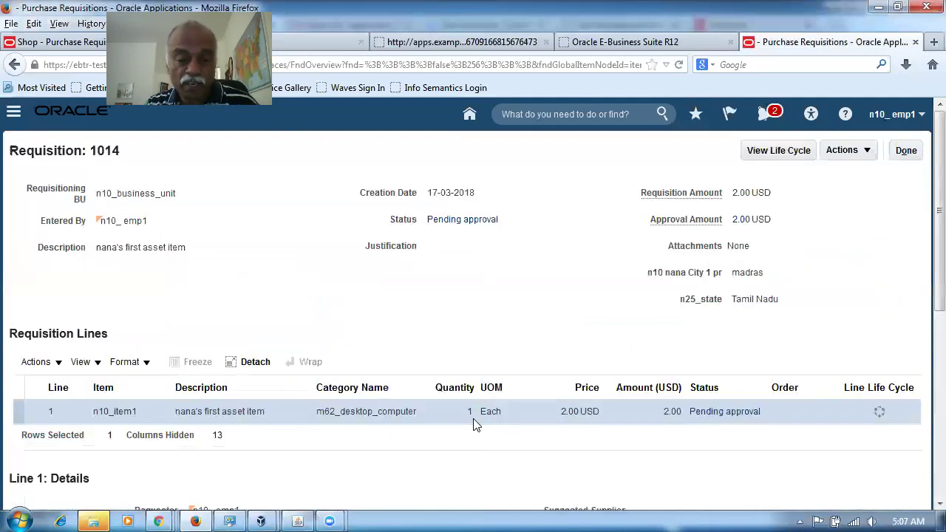
left_click(739, 411)
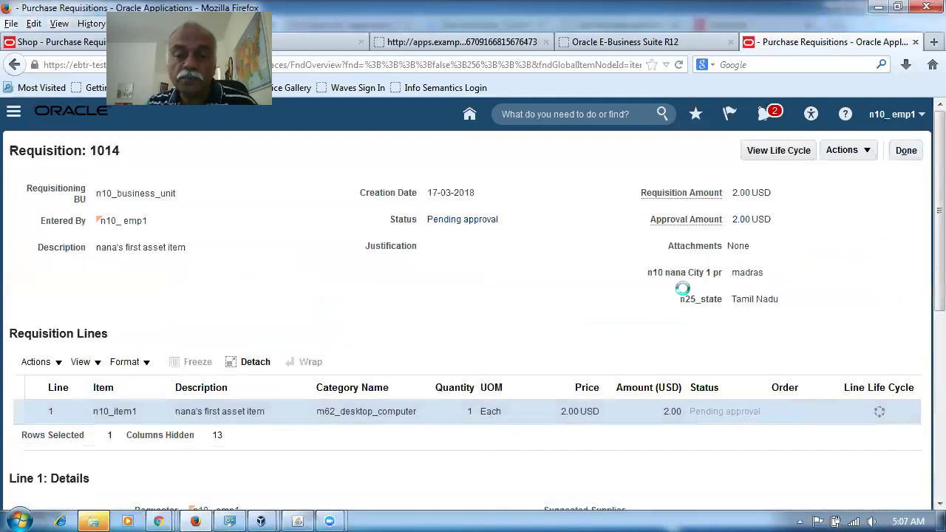
left_click(911, 153)
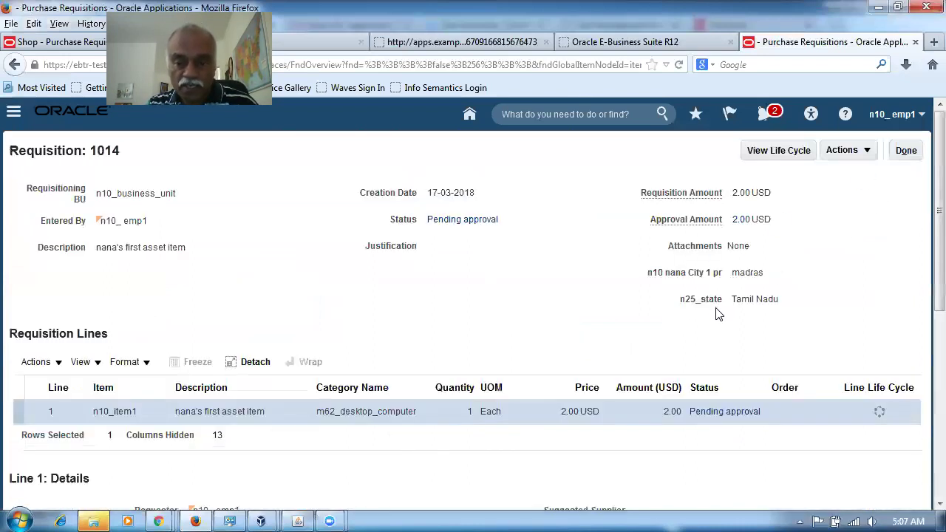
left_click(714, 413)
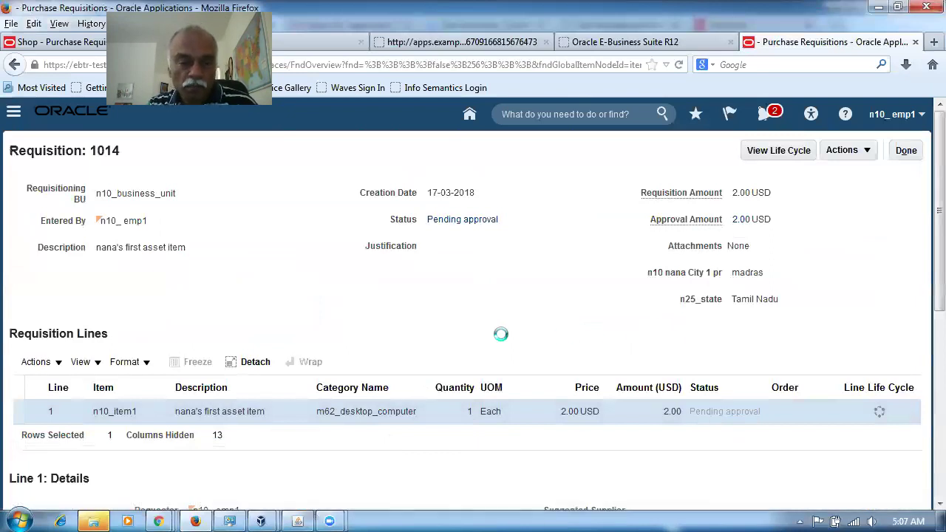
scroll(575, 328, "down", 3)
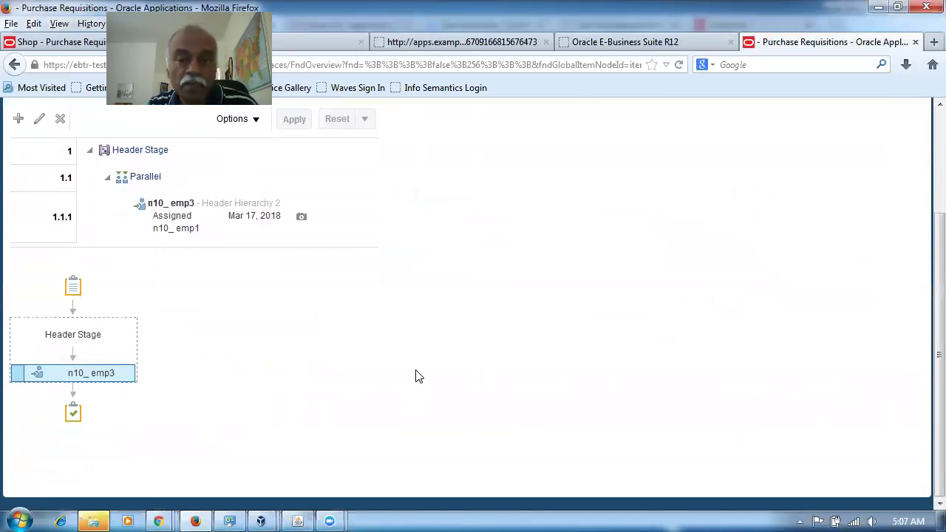
scroll(416, 376, "up", 3)
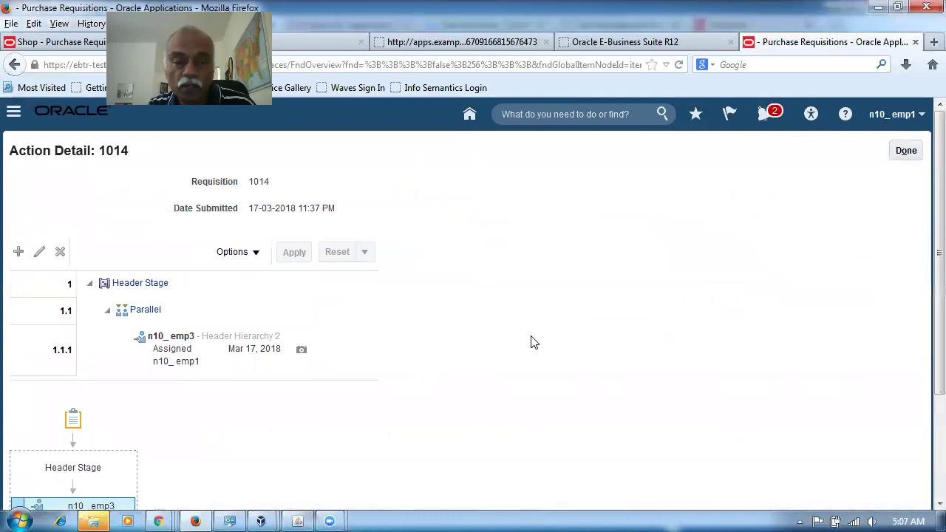
scroll(180, 475, "down", 2)
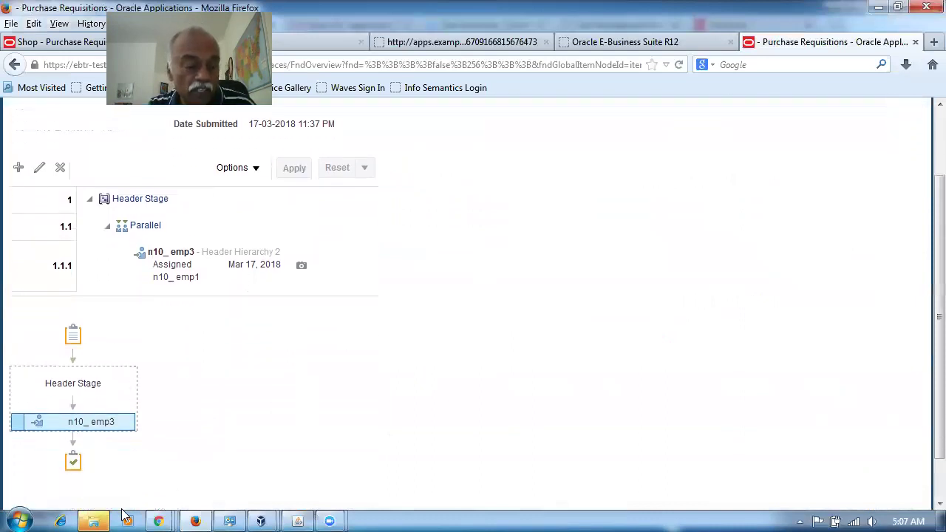
left_click(94, 519)
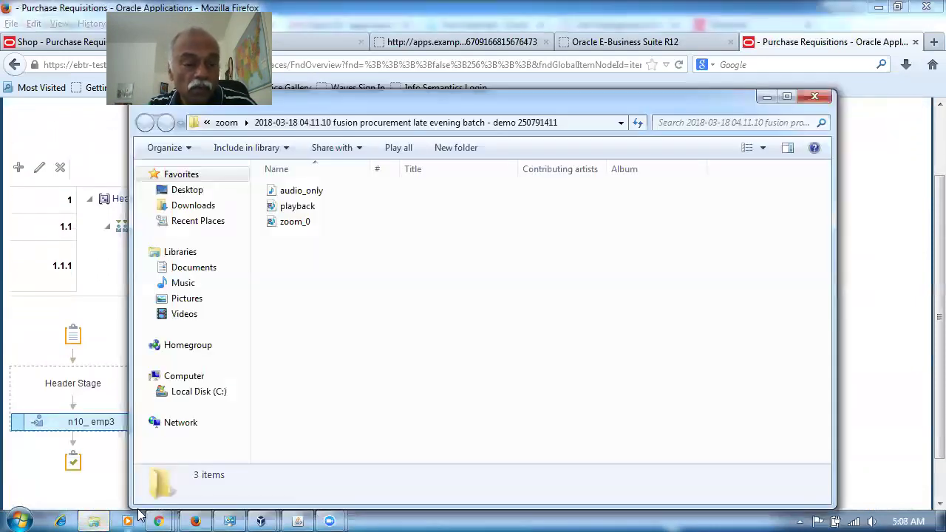
Step: Bring the Gmail inbox window forward from the Chrome taskbar previews
mouse_move(164, 517)
left_click(96, 452)
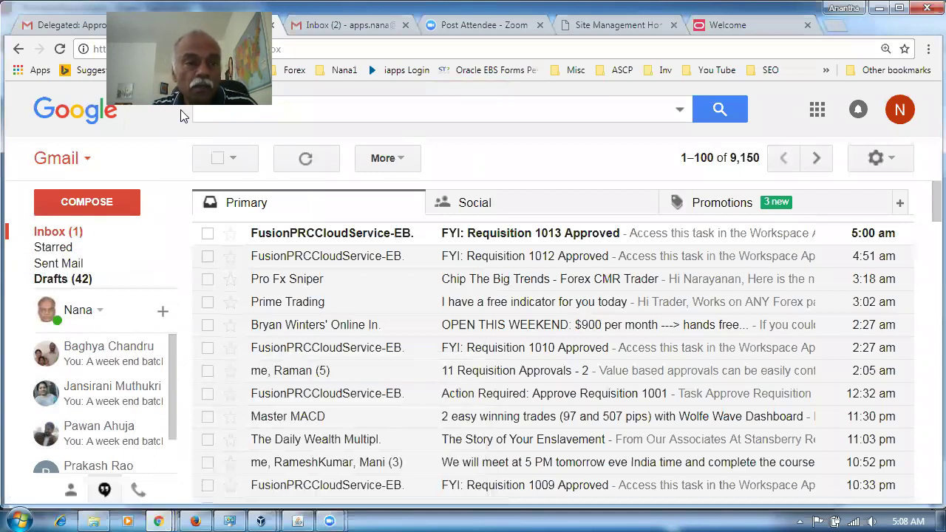
Step: Open the Approve Requisition 1014 email in the Gmail inbox
key("ctrl+1")
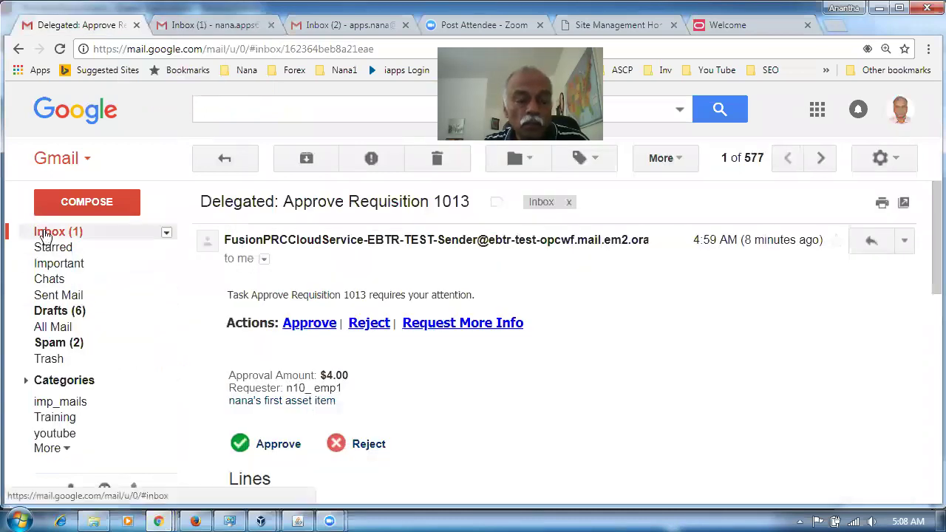
left_click(59, 231)
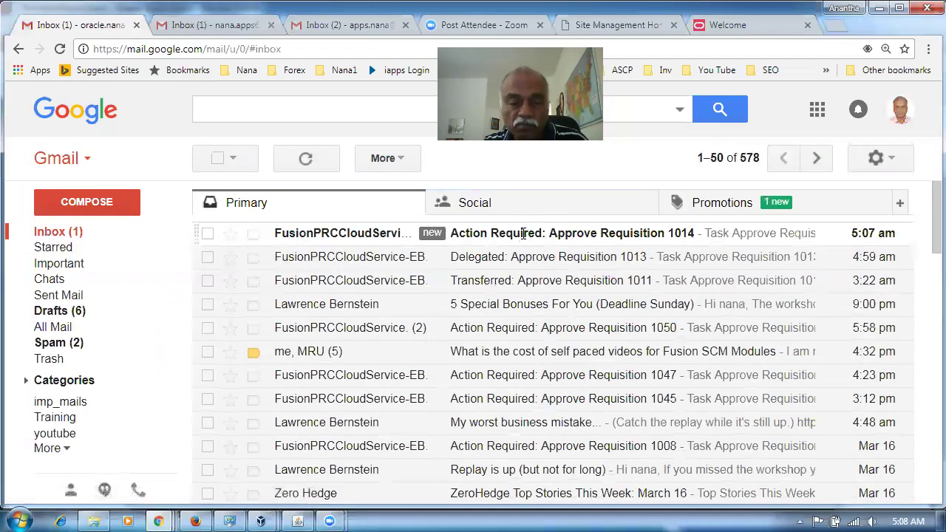
left_click(523, 233)
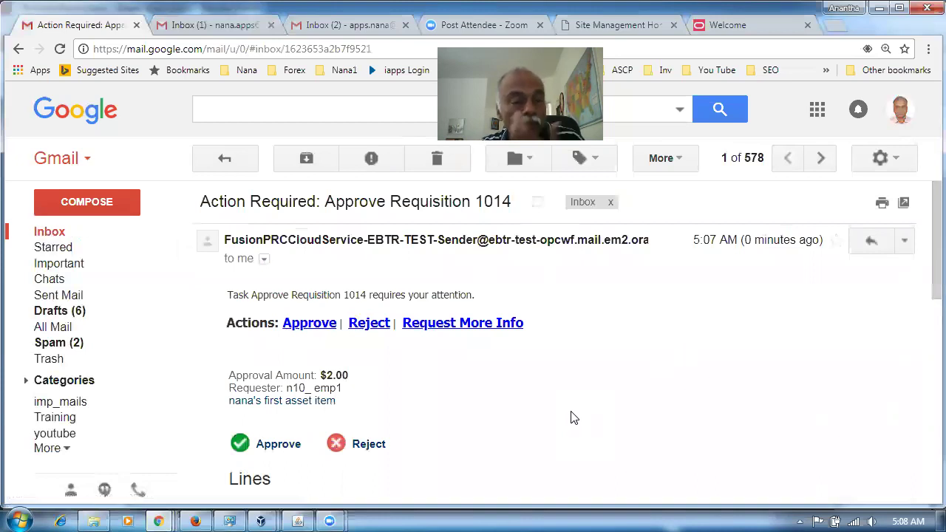
scroll(569, 417, "down", 2)
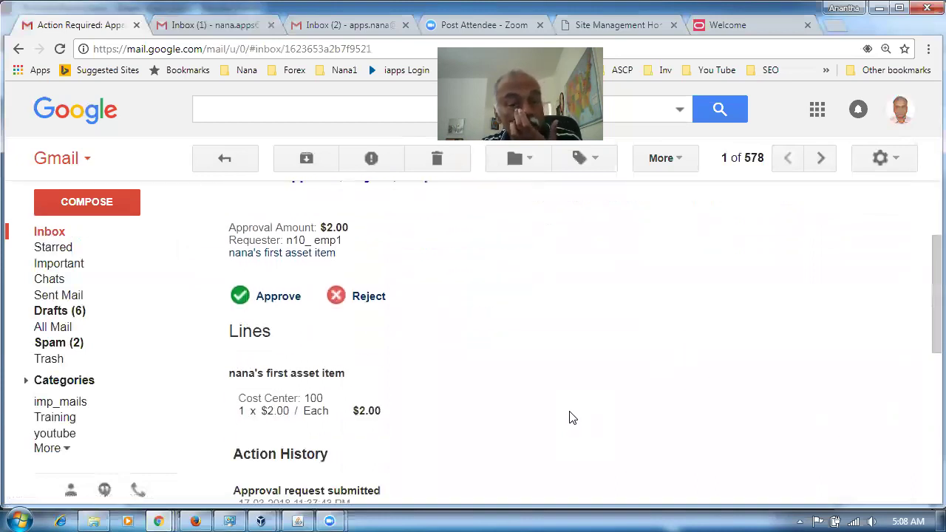
scroll(569, 417, "down", 2)
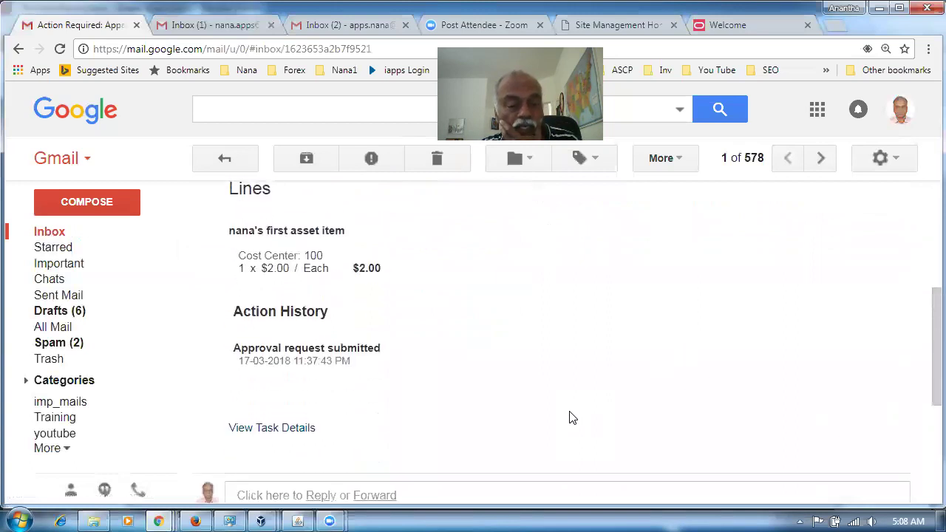
scroll(569, 418, "up", 5)
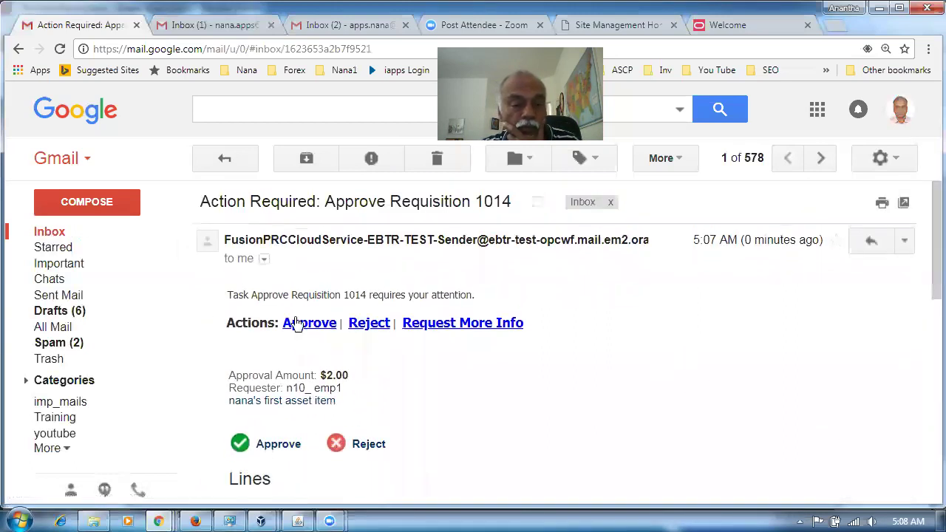
Step: Send an approval reply replacing '[your comments]' with 'OK Ok Ok'
left_click(294, 327)
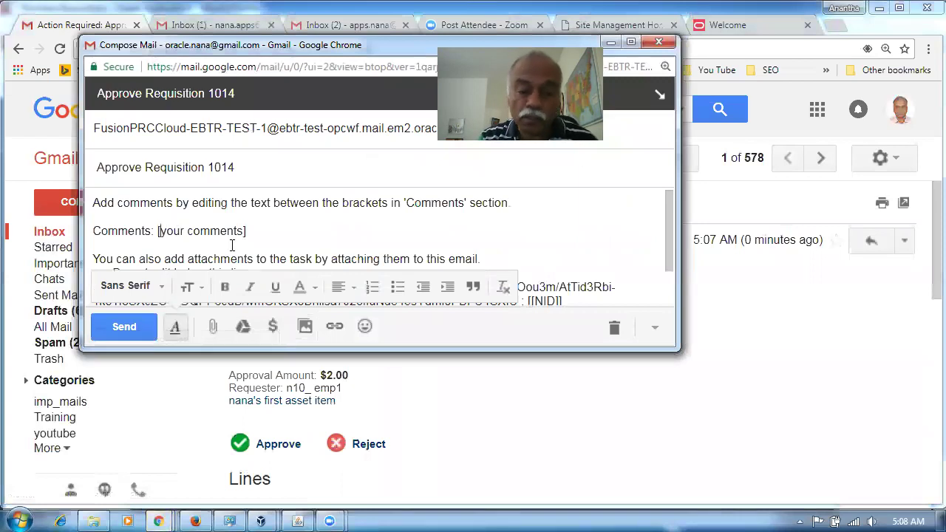
key("Delete")
key("Delete")
key("Delete")
key("Delete")
key("Delete")
key("Delete")
key("Delete")
key("Delete")
key("Delete")
key("Delete")
key("Delete")
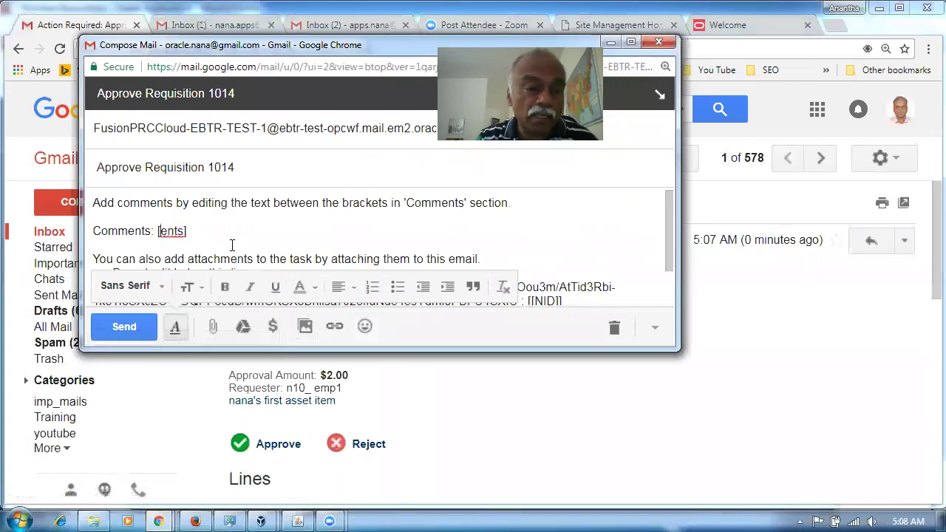
key("Delete")
type("OK Ok Ok")
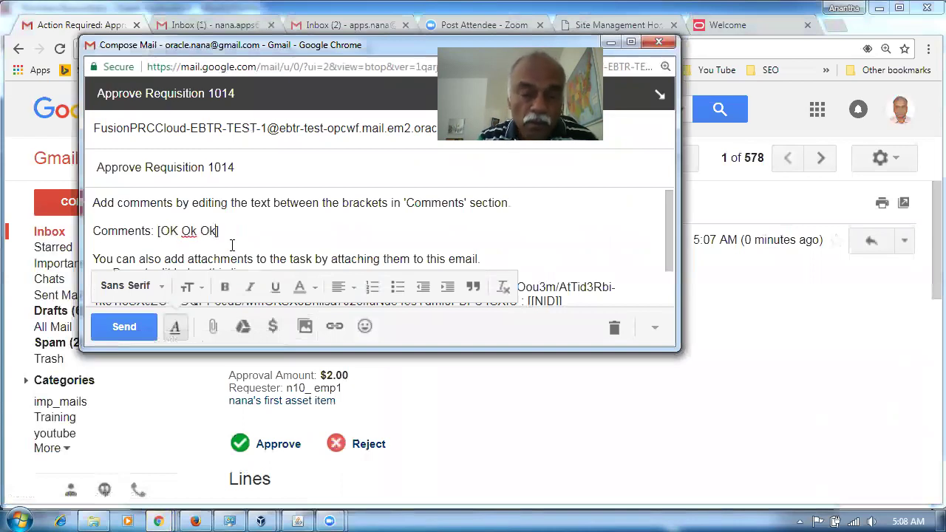
left_click(131, 329)
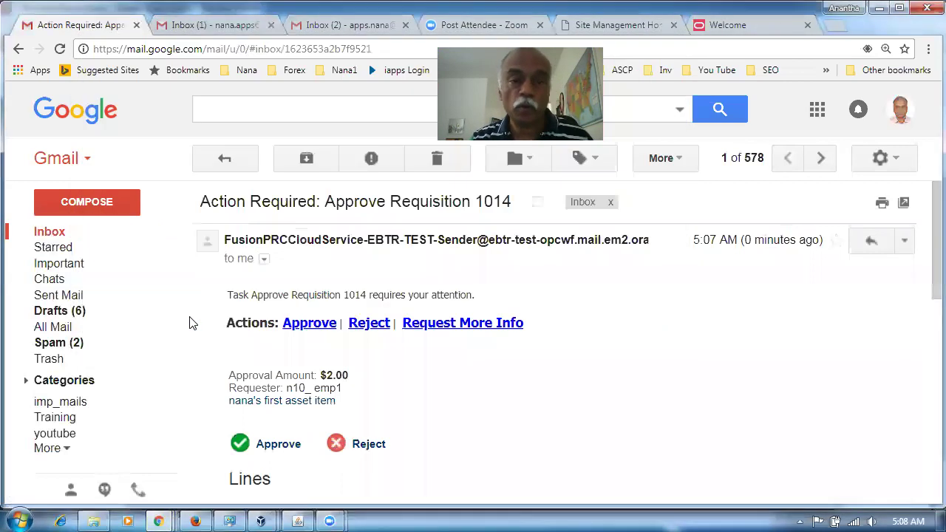
left_click(195, 521)
Step: Reopen Requisition 1014's Pending approval action detail and review its approval tree
scroll(353, 434, "up", 2)
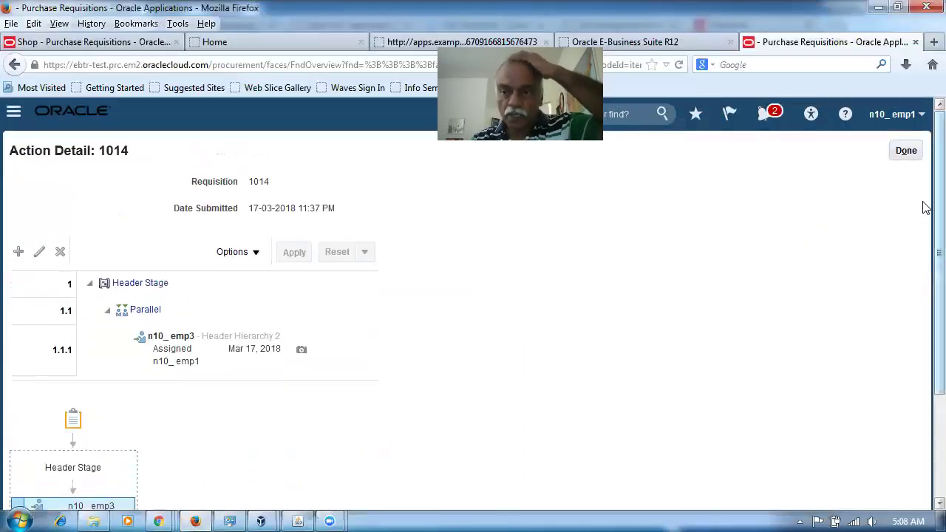
left_click(906, 150)
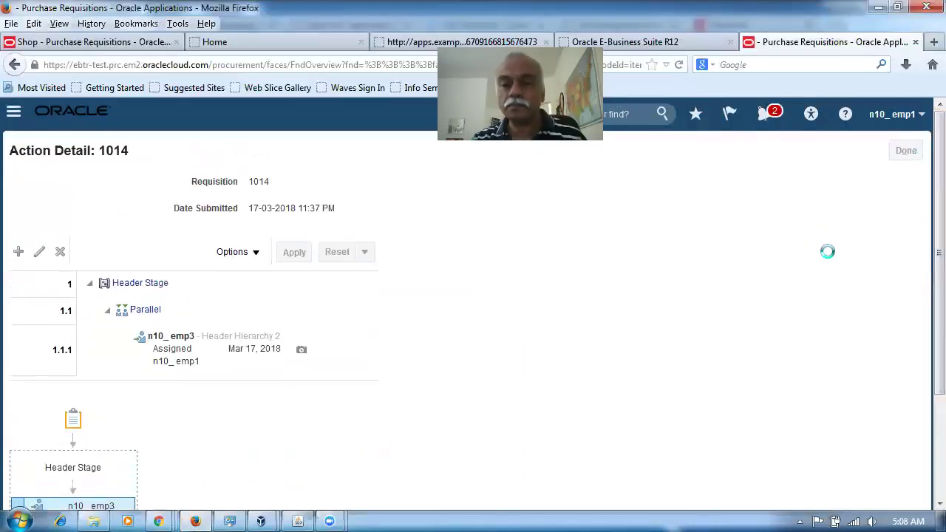
left_click(716, 412)
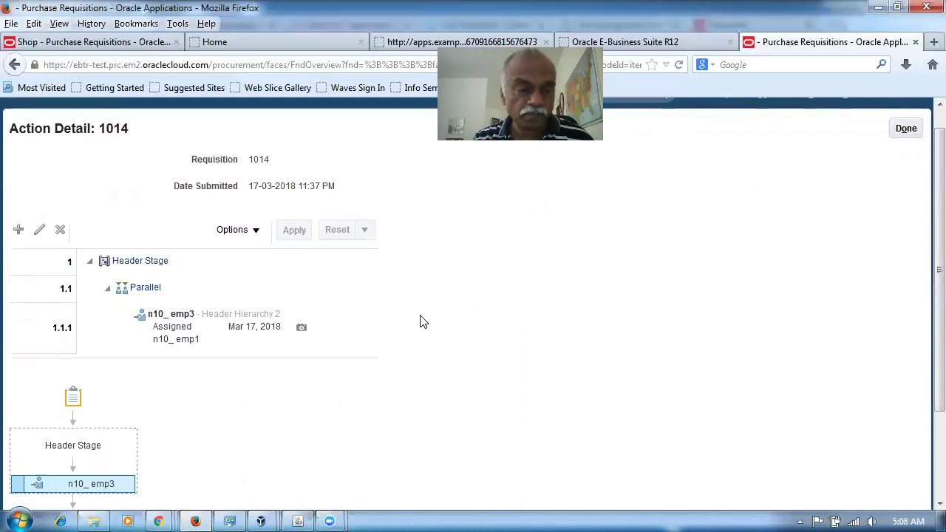
scroll(418, 321, "down", 3)
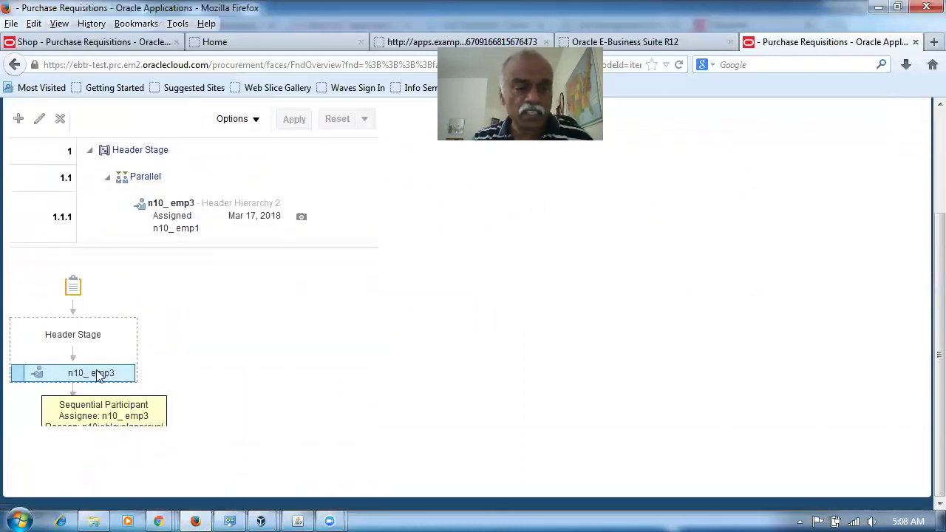
scroll(798, 329, "up", 3)
left_click(906, 151)
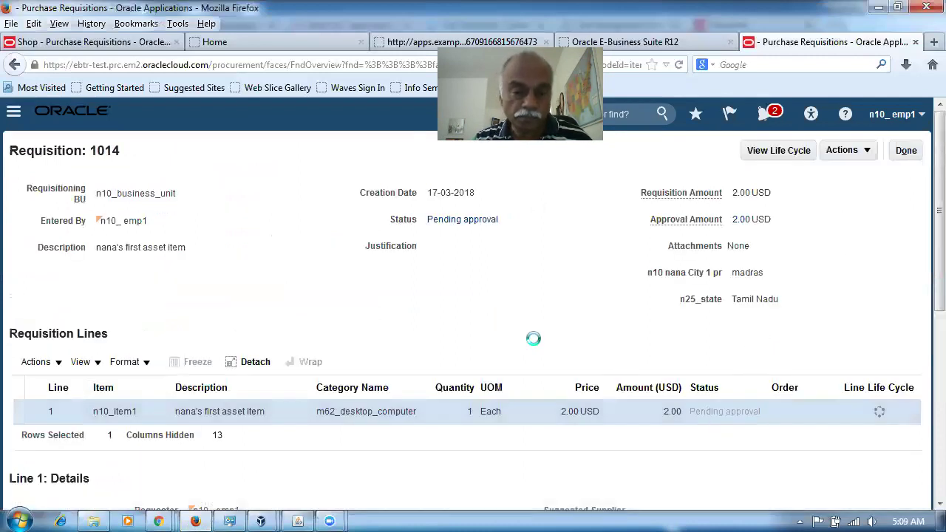
Step: Recheck the updated approval details showing n10_emp3's step Approved, then open the requisition's Actions menu
scroll(535, 344, "down", 3)
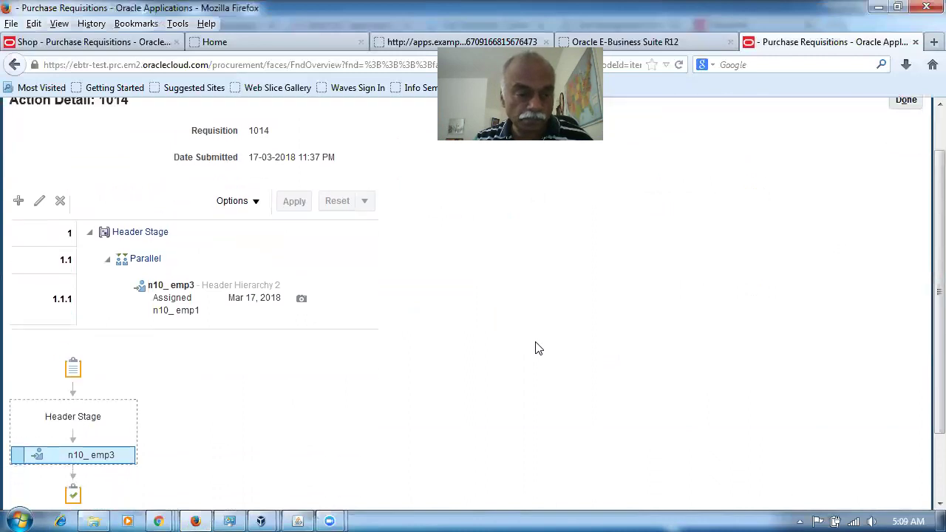
scroll(562, 342, "up", 3)
left_click(903, 154)
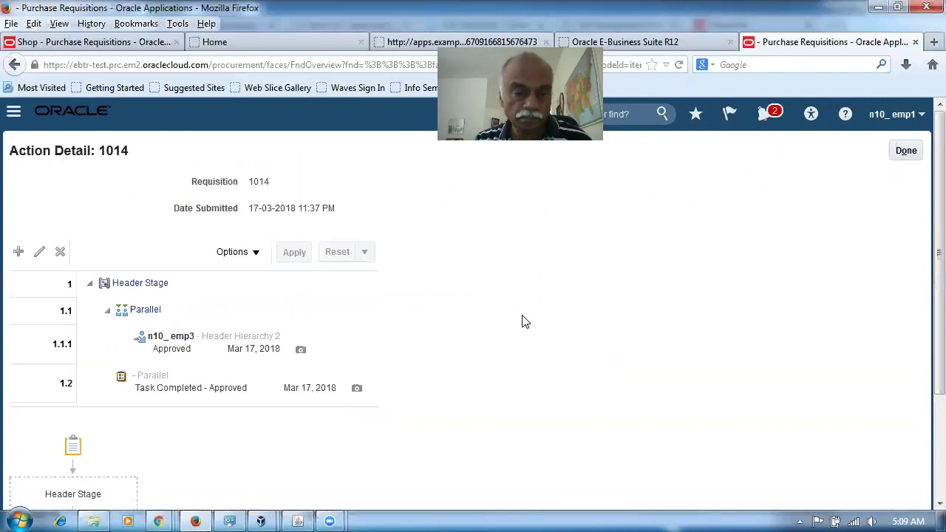
scroll(521, 322, "down", 3)
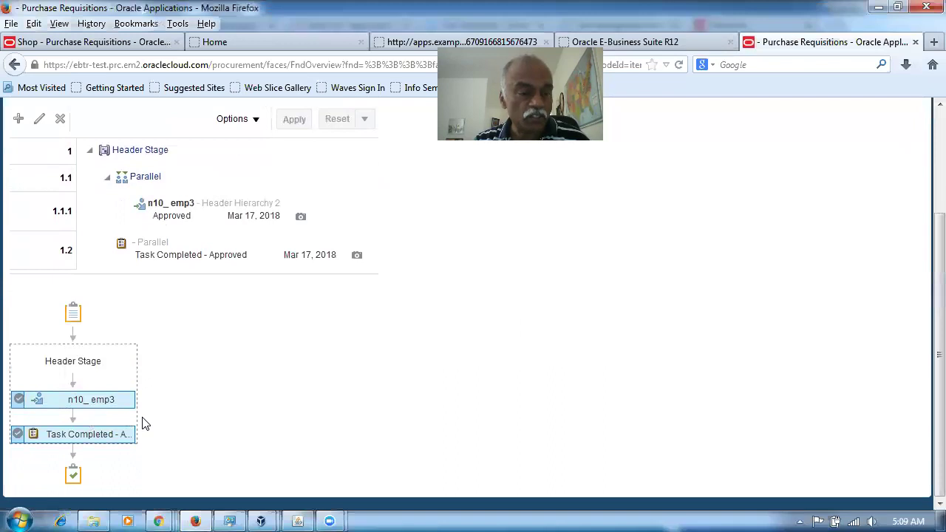
mouse_move(89, 438)
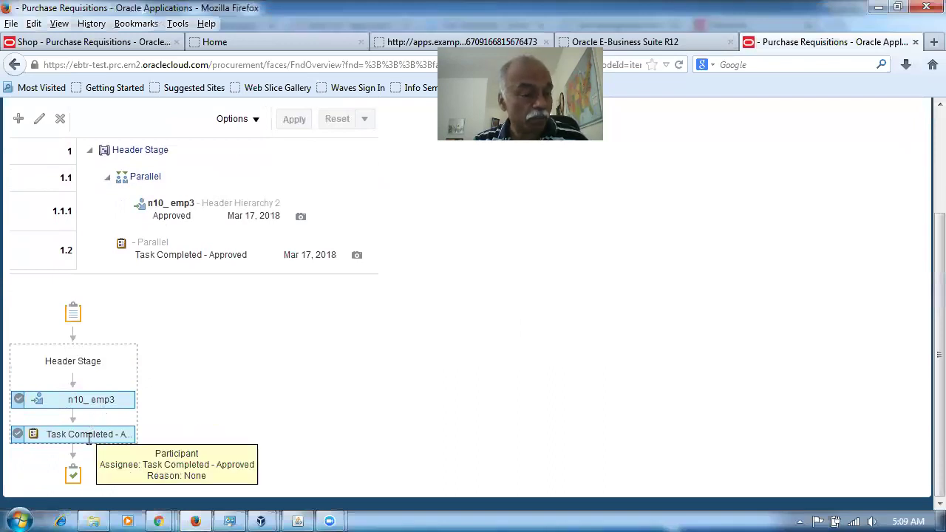
mouse_move(70, 403)
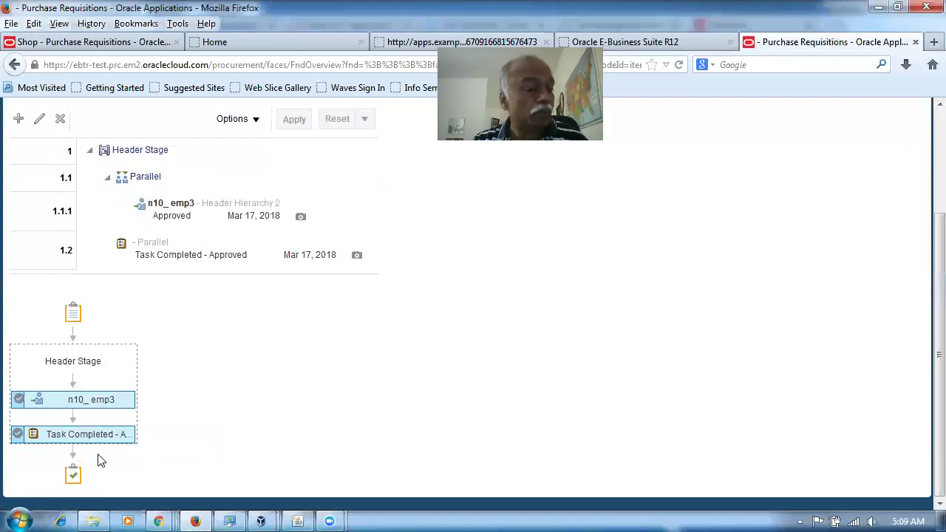
scroll(671, 390, "up", 3)
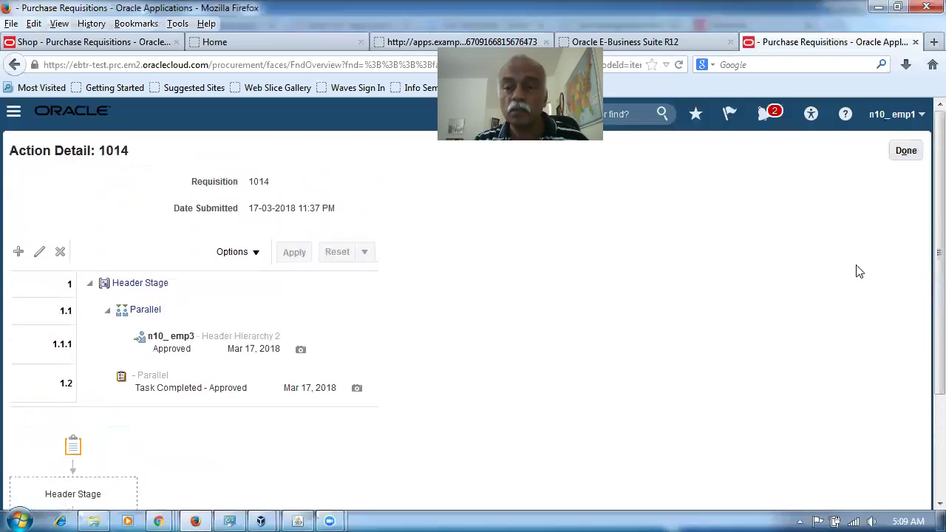
left_click(906, 151)
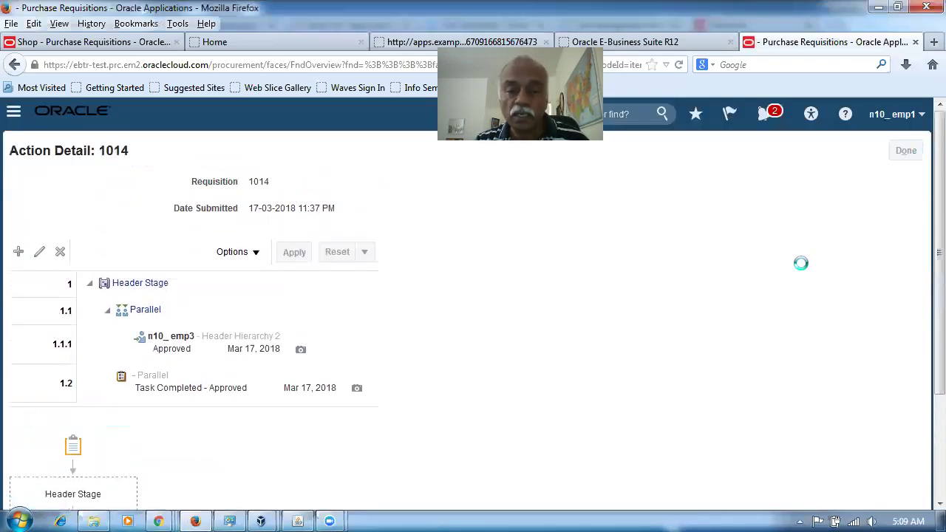
left_click(854, 158)
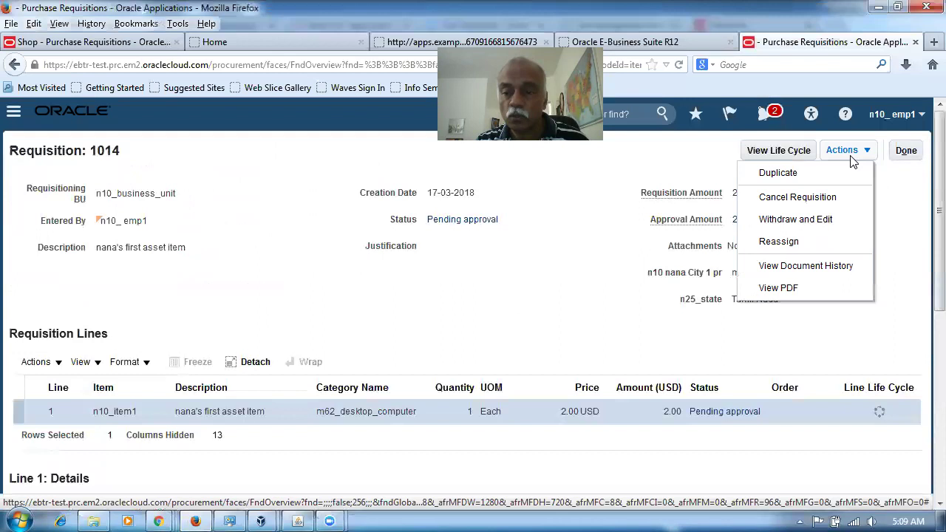
Step: View the document history showing Requisition 1014 Approved with comment 'OK Ok Ok', then close it
left_click(813, 266)
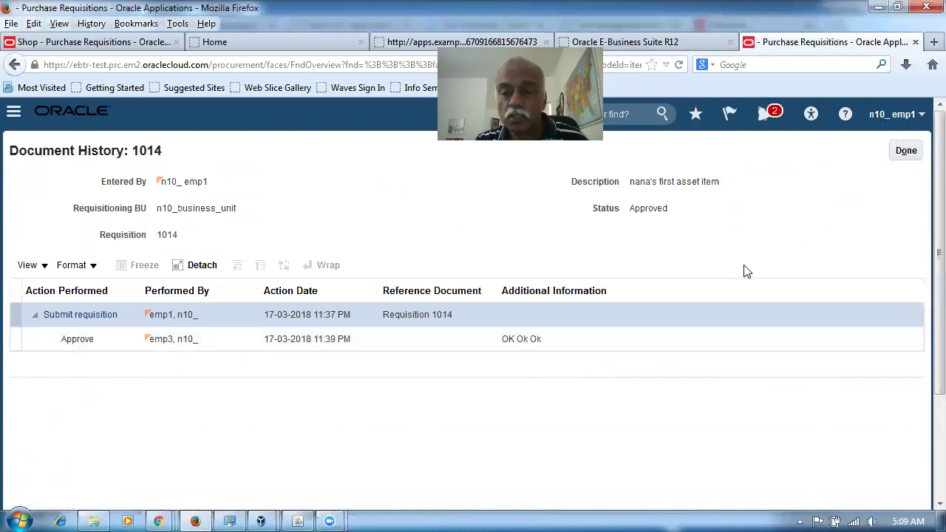
left_click(905, 152)
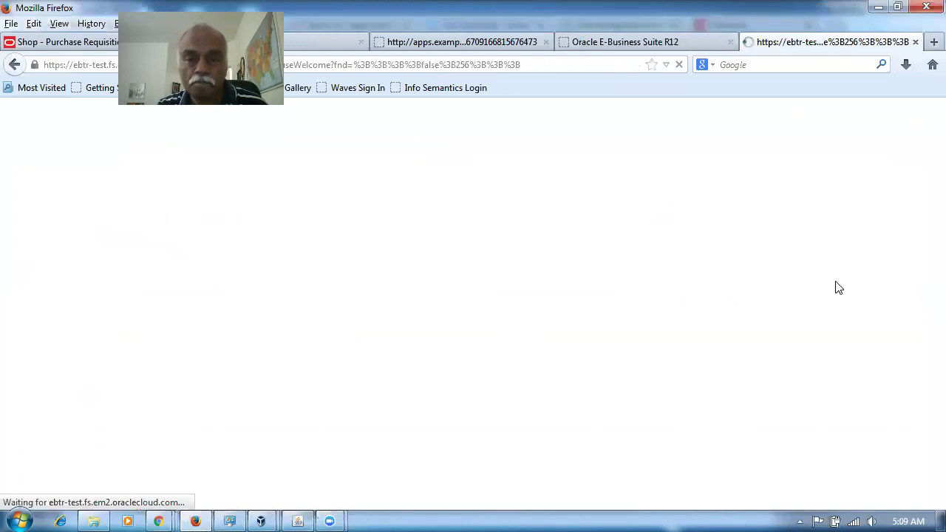
Step: Go to About Me > My Account and confirm the Approvals Delegated to Others tab is empty
scroll(837, 288, "down", 4)
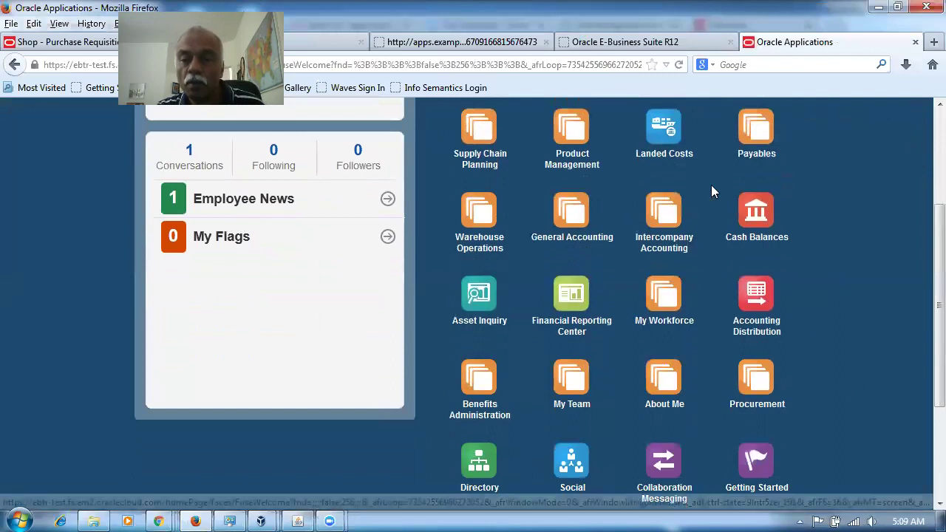
scroll(819, 214, "up", 2)
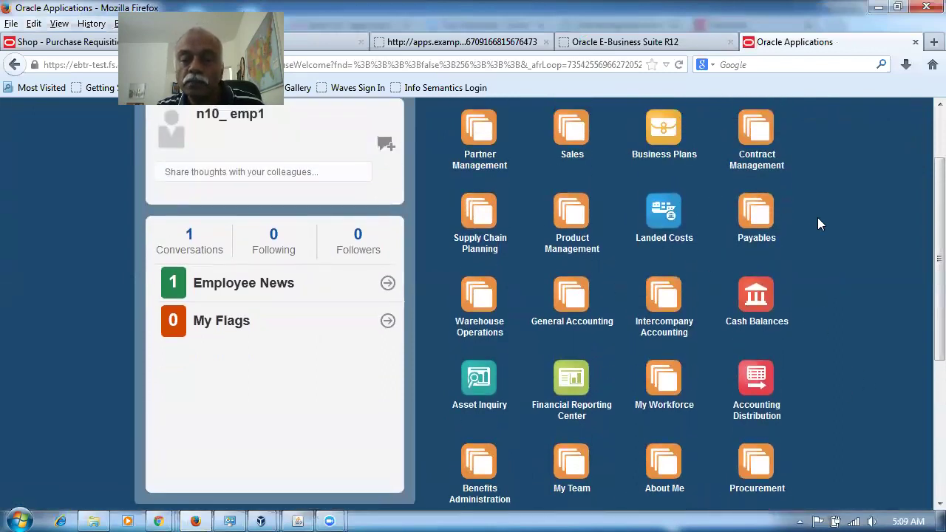
scroll(817, 218, "down", 2)
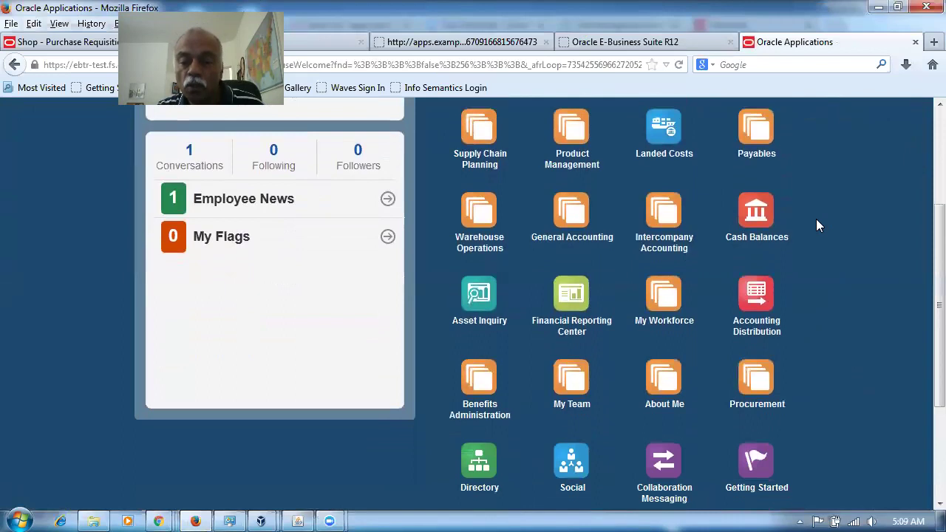
left_click(662, 379)
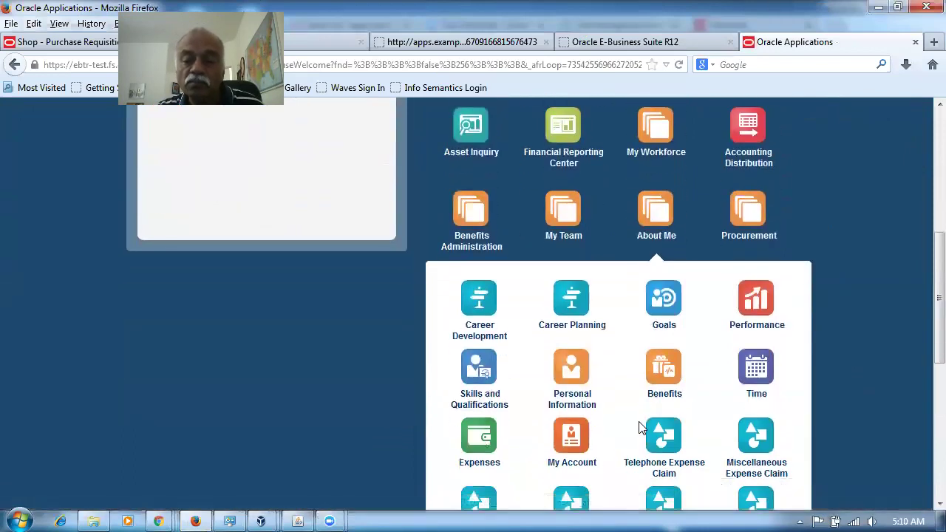
scroll(729, 381, "down", 2)
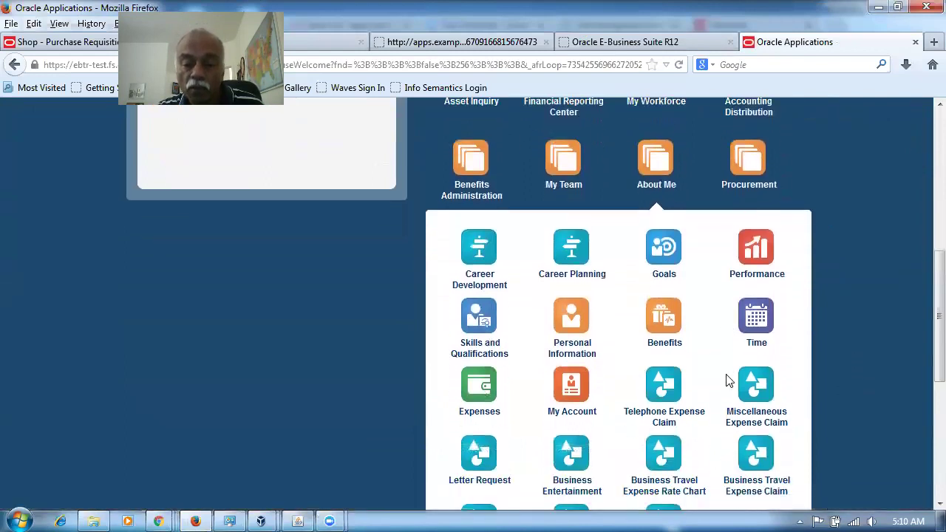
left_click(569, 360)
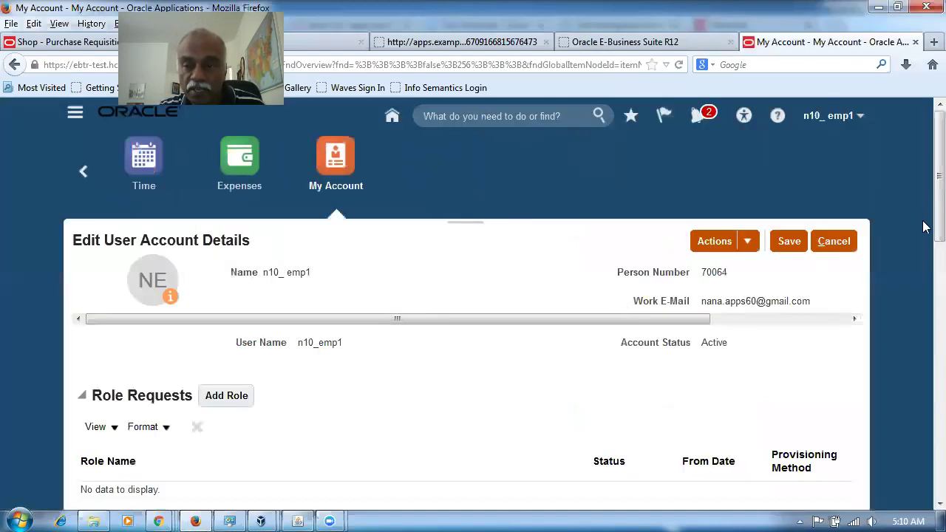
left_click_drag(923, 227, 932, 480)
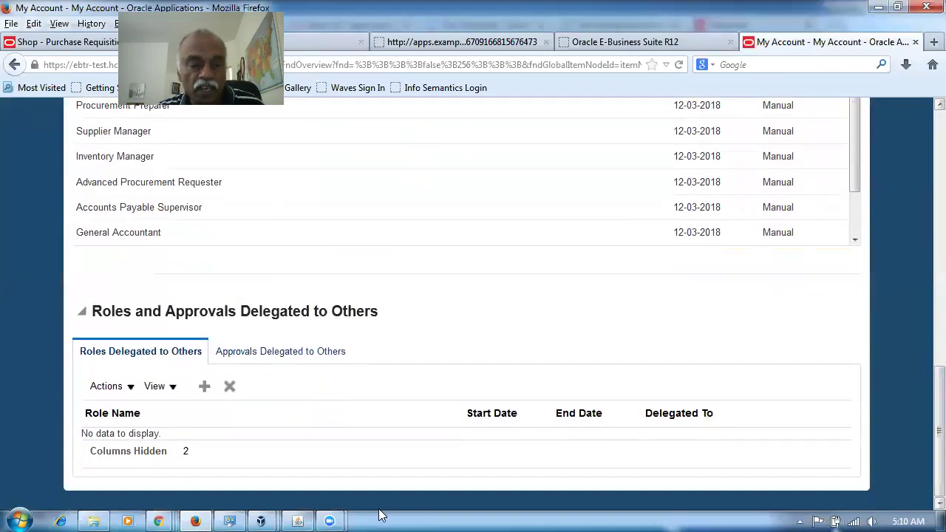
left_click(275, 354)
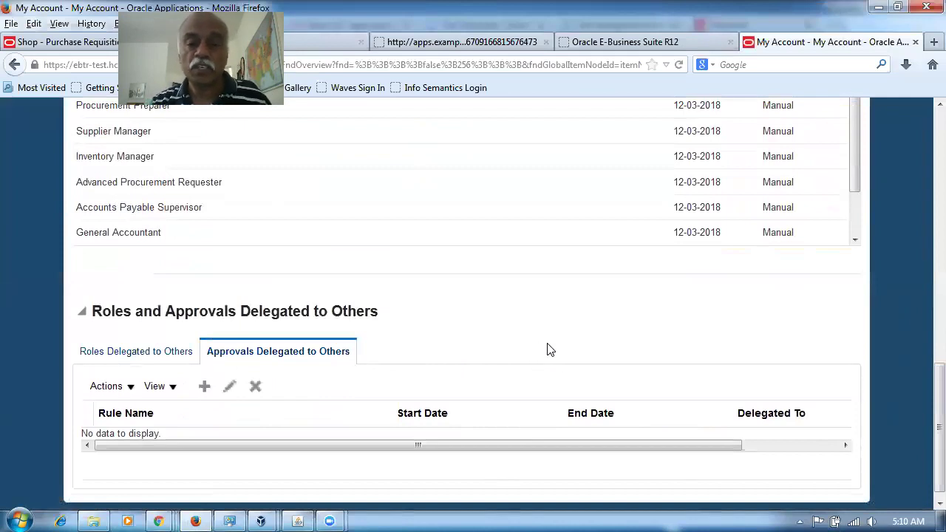
scroll(551, 348, "up", 15)
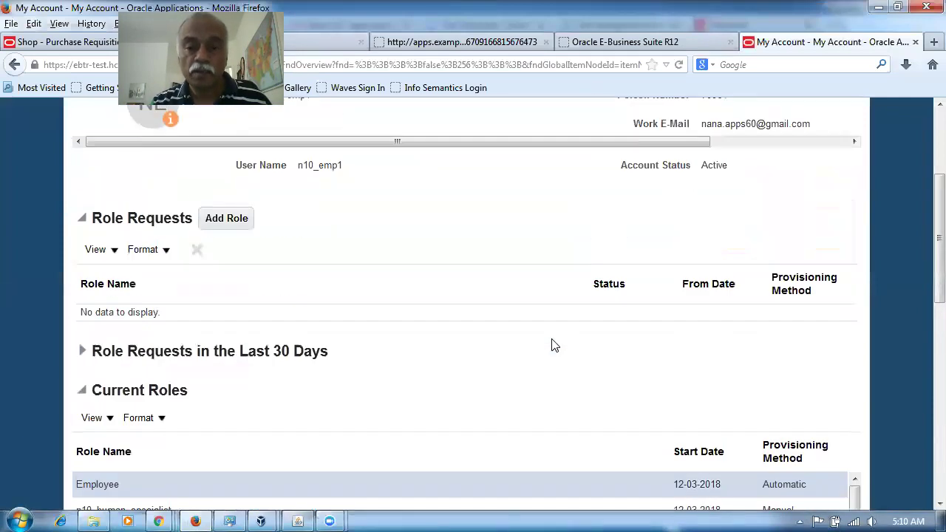